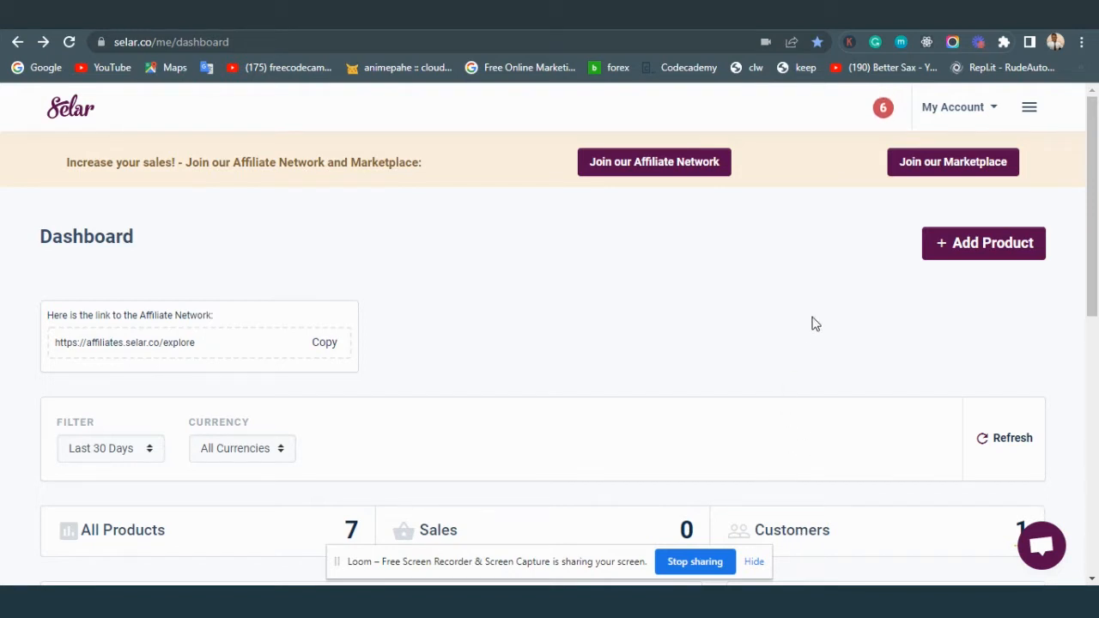
# Step: Start a new landing page from the Blank Template
pyautogui.click(1029, 109)
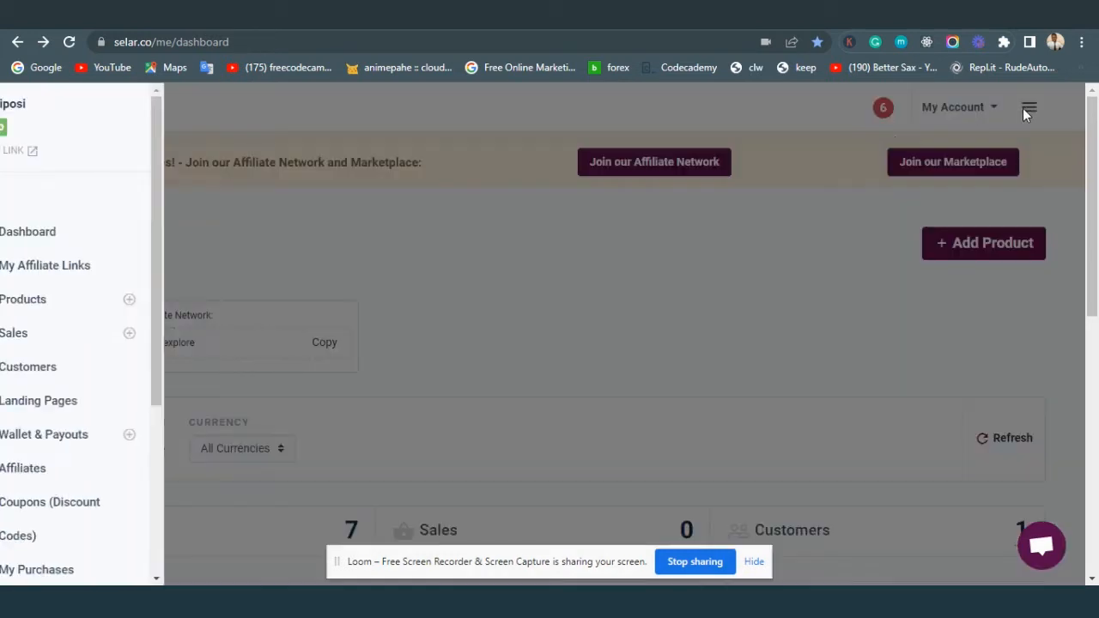
pyautogui.click(72, 404)
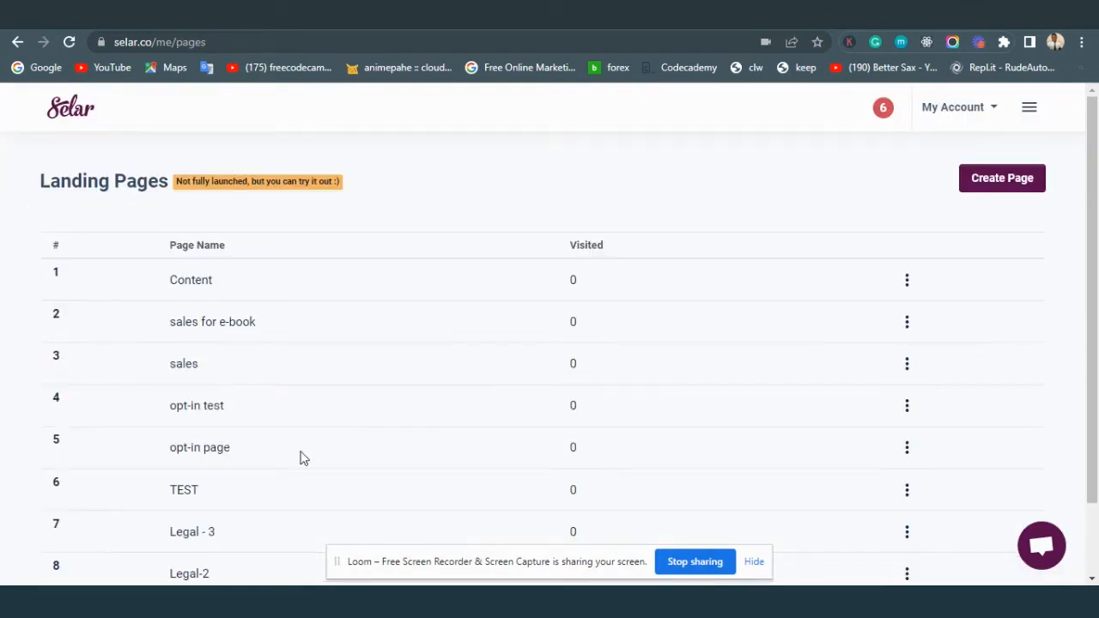
pyautogui.click(989, 181)
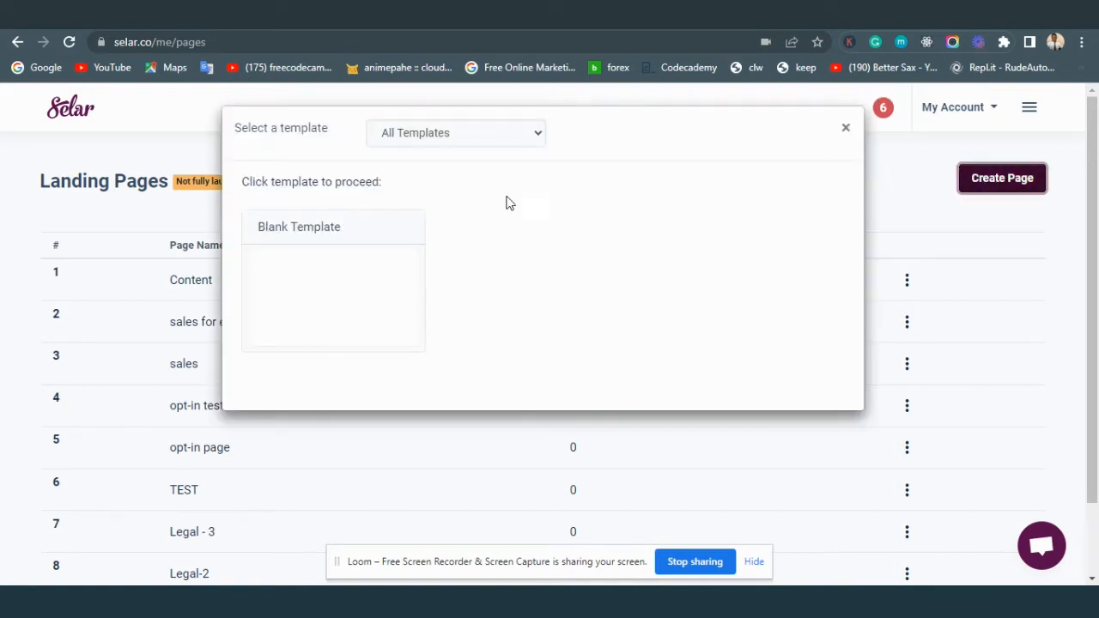
pyautogui.click(324, 269)
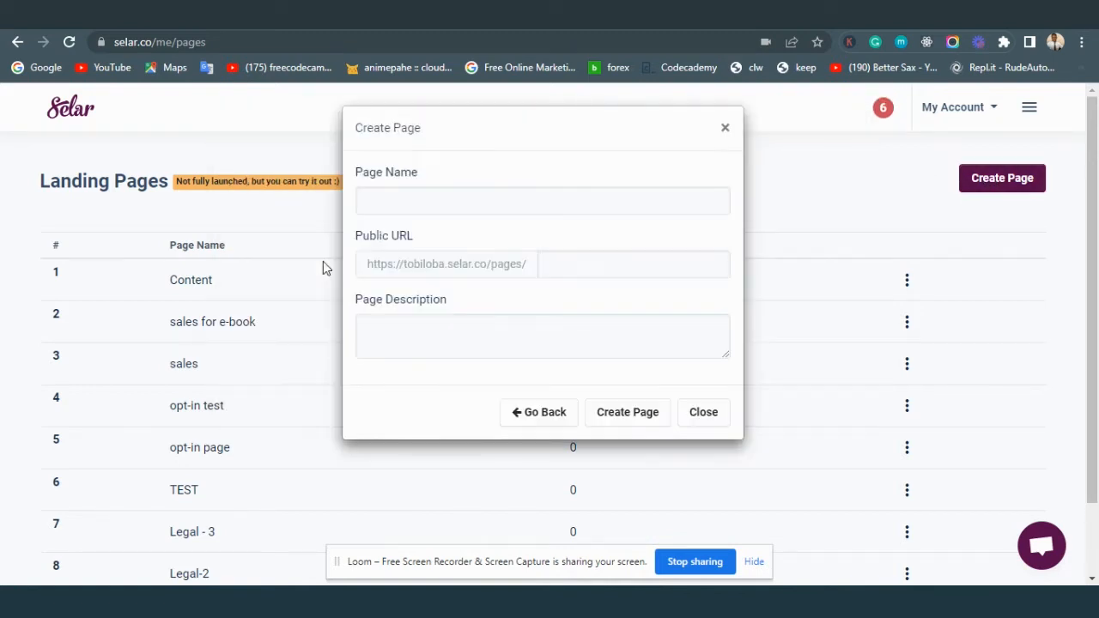
# Step: Enter TESTING as the page name, public URL ending and page description, and create the page
pyautogui.click(505, 210)
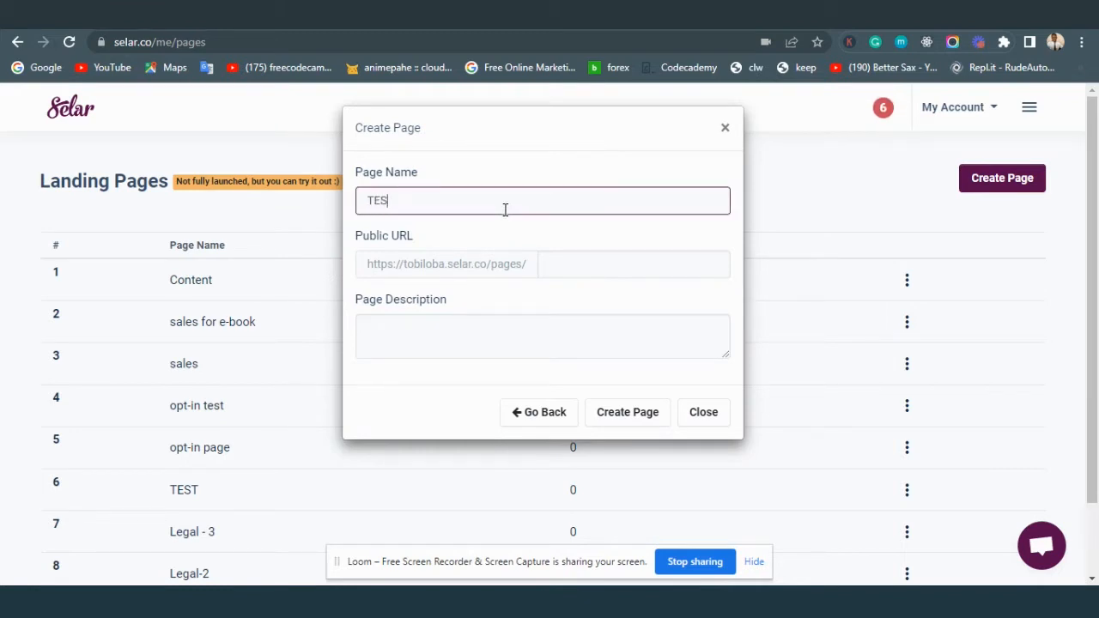
pyautogui.hotkey('shift', 'Tab')
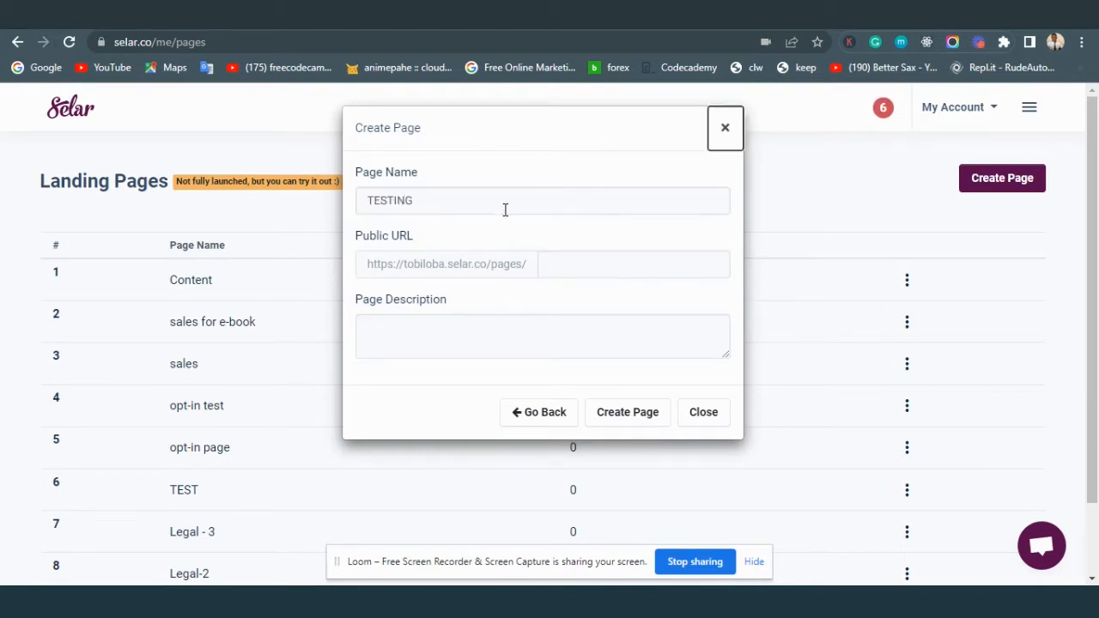
pyautogui.click(572, 264)
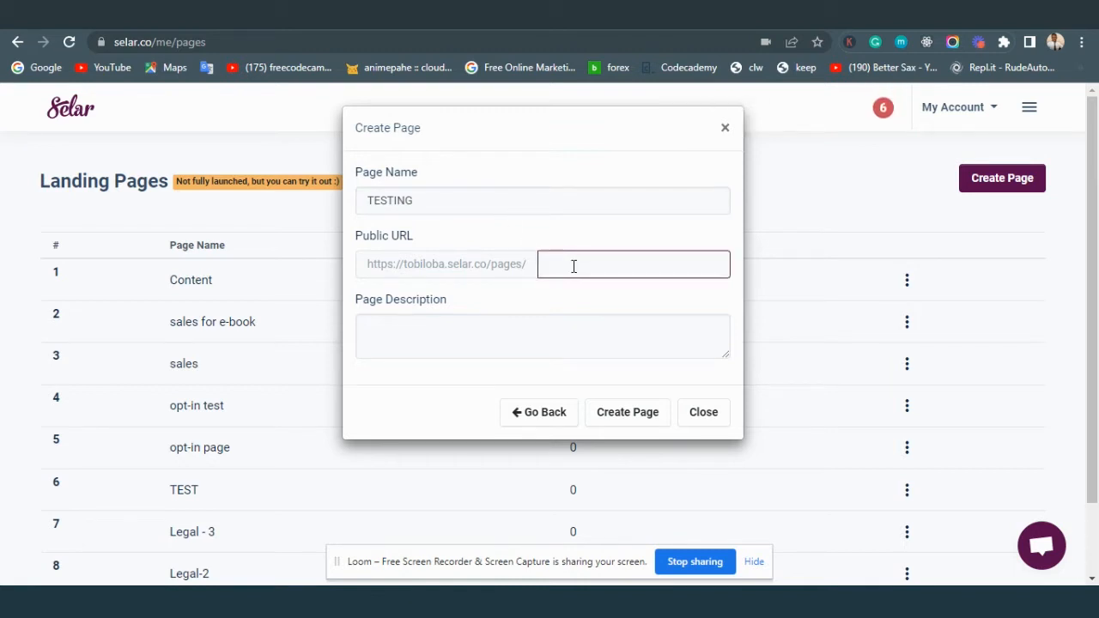
pyautogui.write('TESTING')
pyautogui.press('Tab')
pyautogui.write('TE')
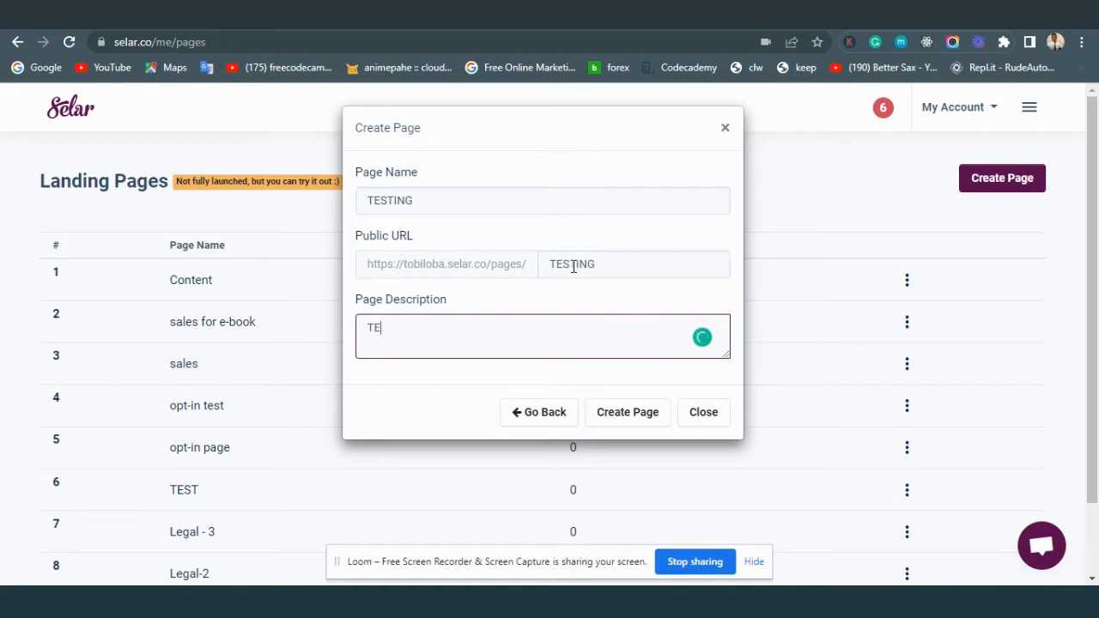
pyautogui.write('STING')
pyautogui.click(666, 414)
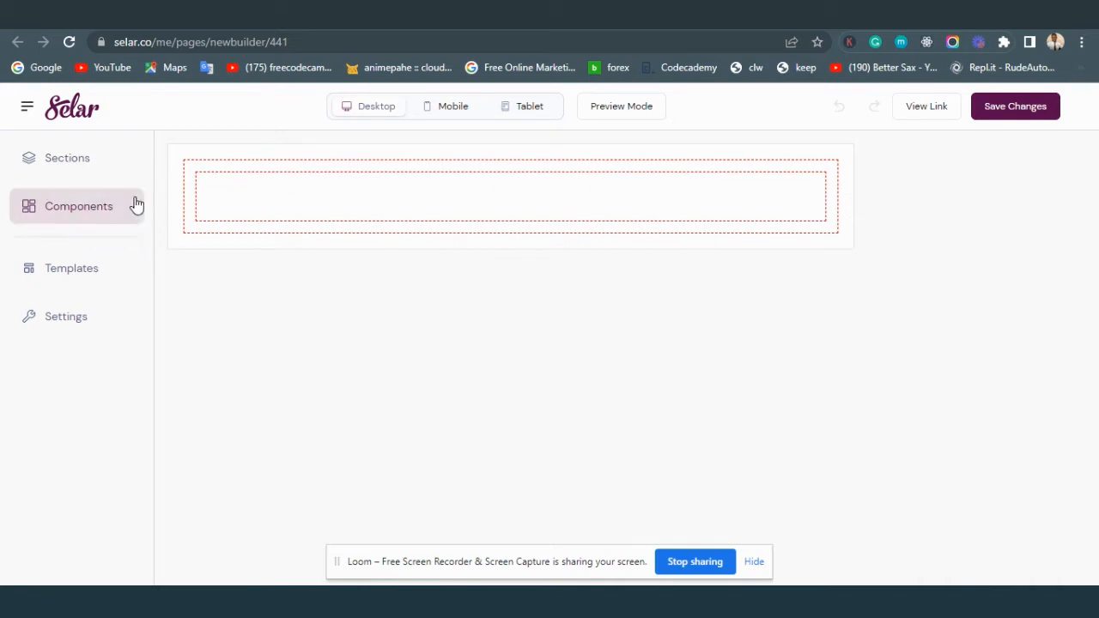
# Step: Add a plain text paragraph below the empty row and look through its component settings
pyautogui.click(78, 213)
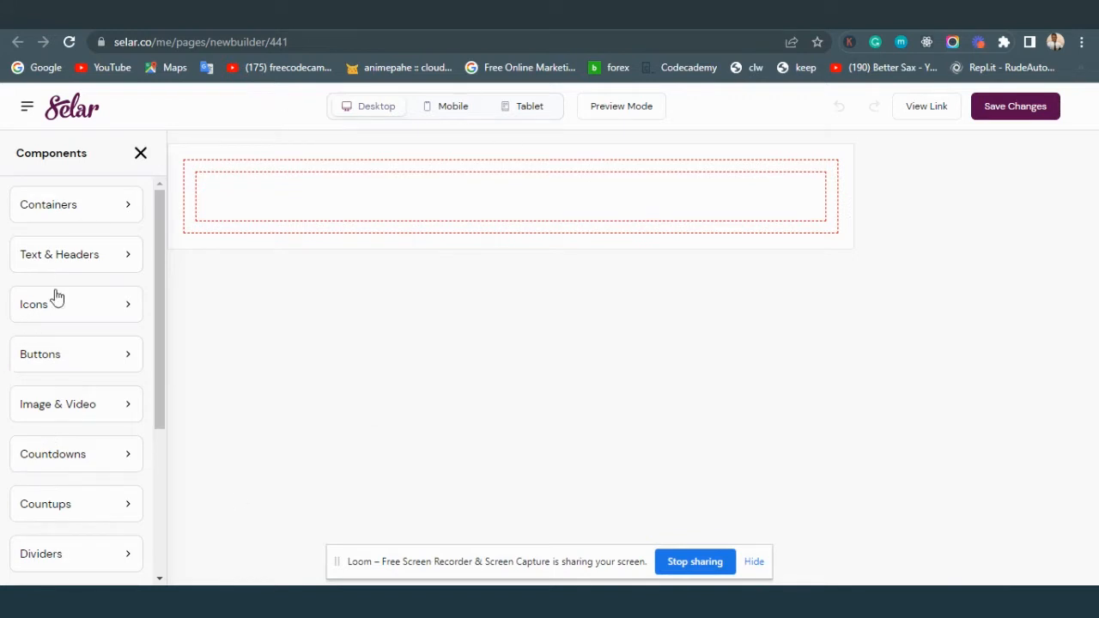
pyautogui.click(72, 262)
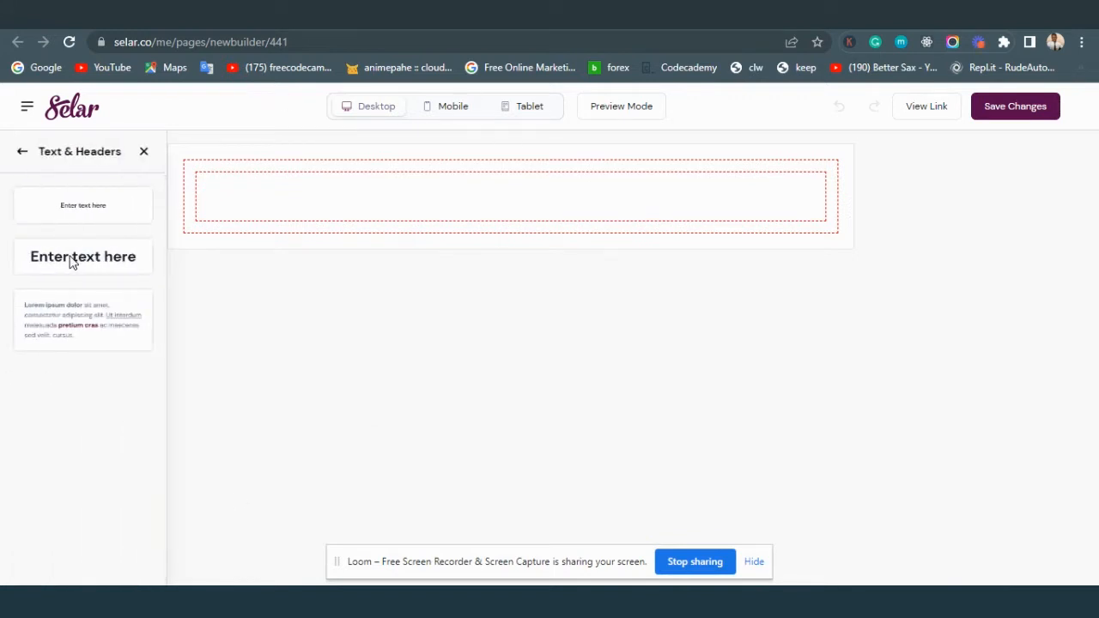
pyautogui.moveTo(86, 223); pyautogui.dragTo(403, 244)
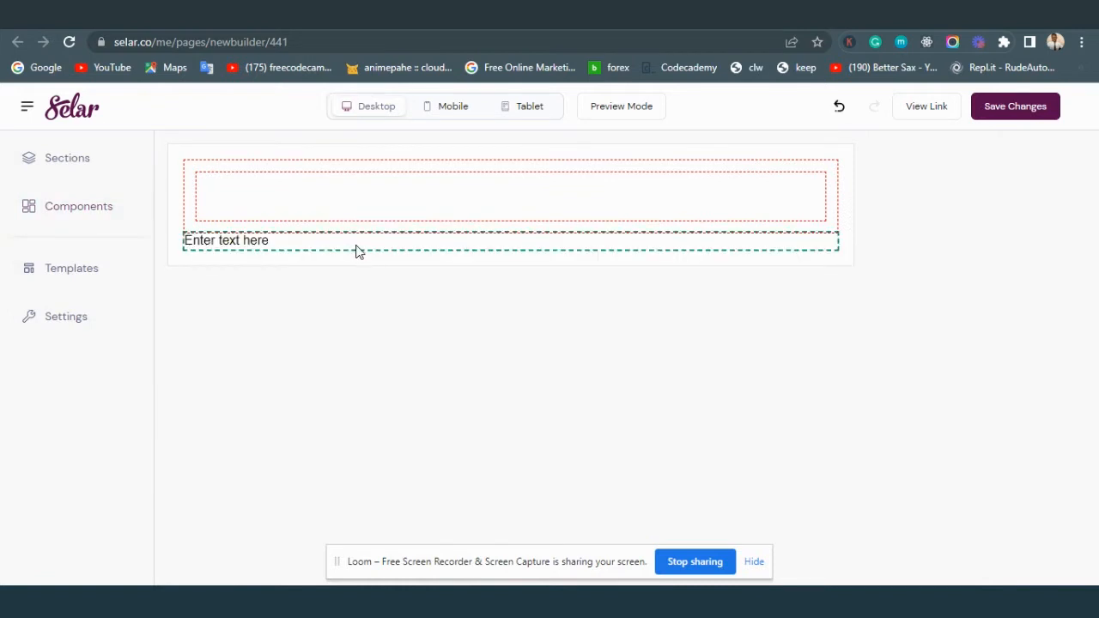
pyautogui.click(357, 245)
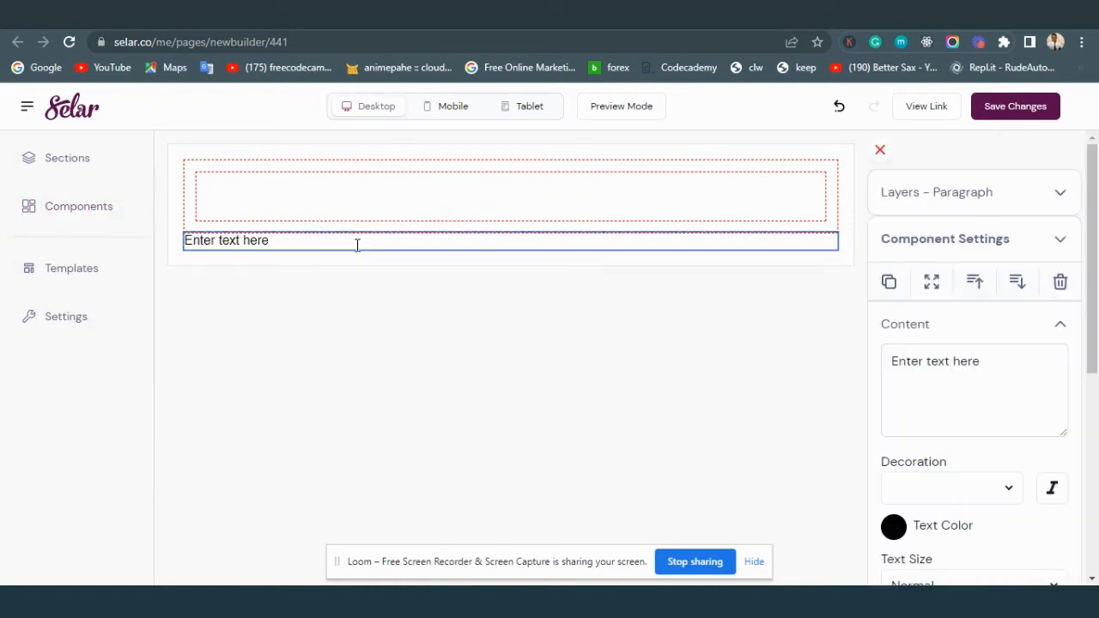
pyautogui.click(223, 242)
pyautogui.scroll(-5, 1022, 335)
pyautogui.scroll(5, 993, 387)
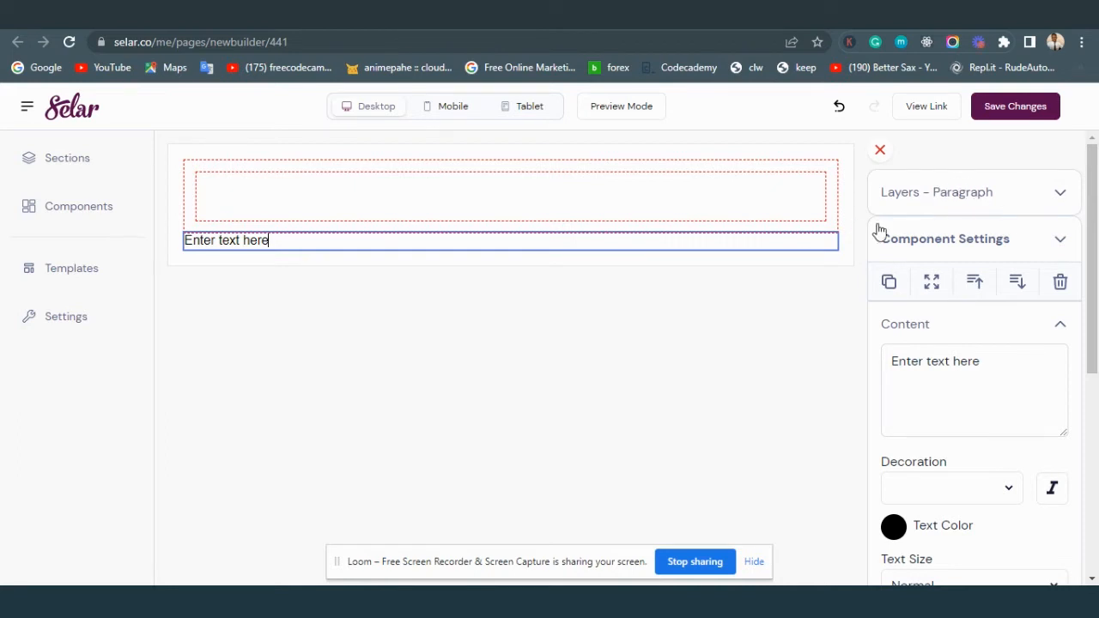
# Step: Duplicate the "Enter text here" paragraph five times
pyautogui.click(889, 284)
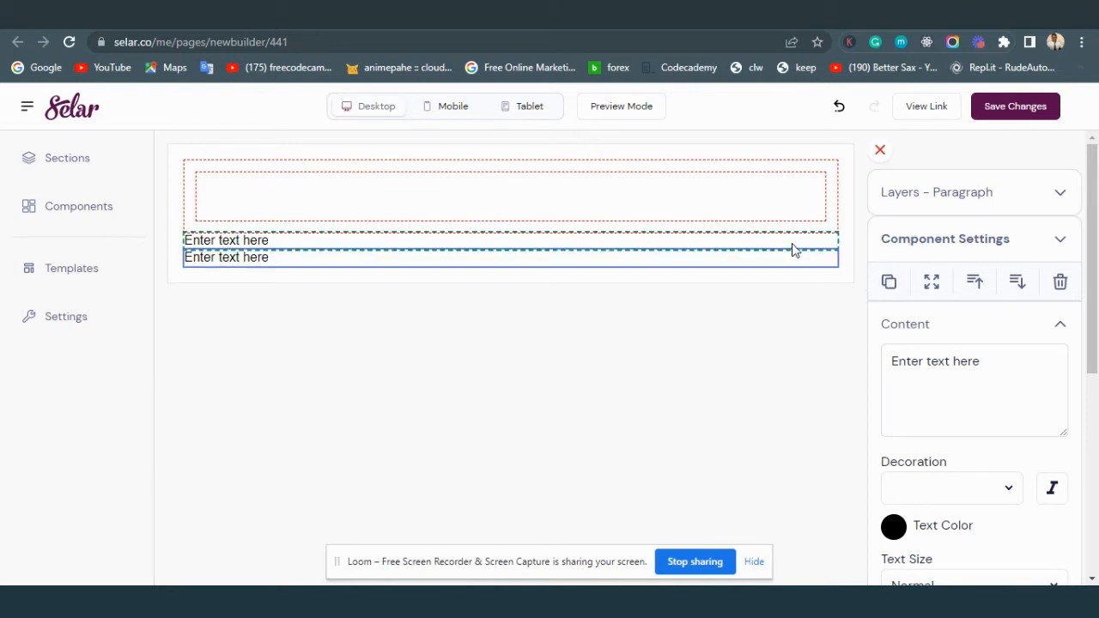
pyautogui.click(890, 288)
pyautogui.click(891, 288)
pyautogui.click(890, 288)
pyautogui.click(890, 288)
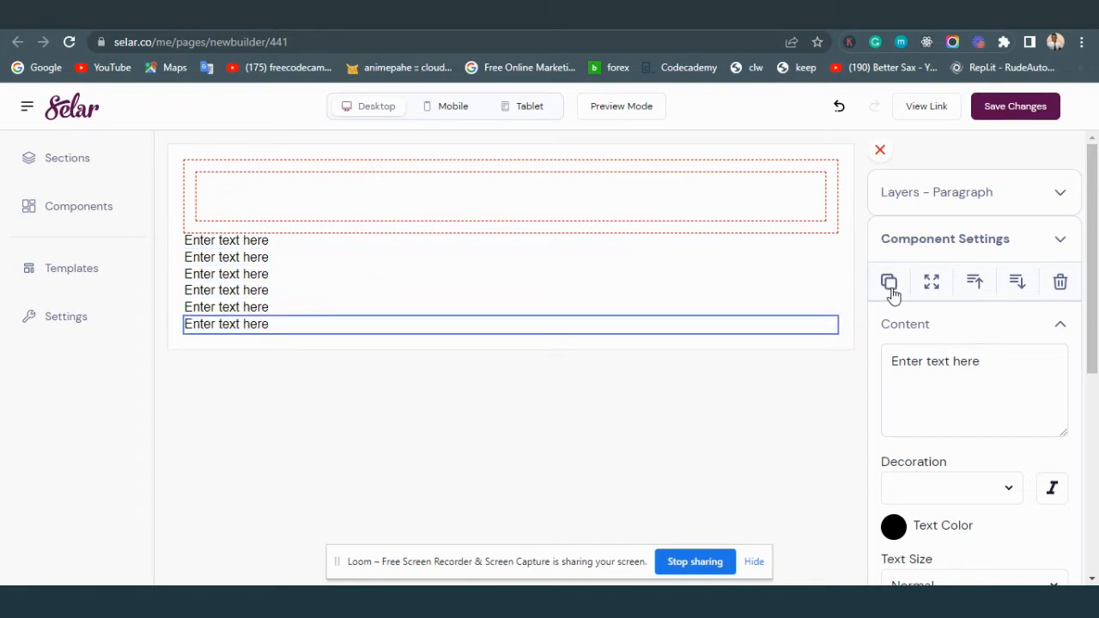
# Step: Undo the five paragraph duplications so only the original paragraph is left
pyautogui.hotkey('ctrl', 'z')
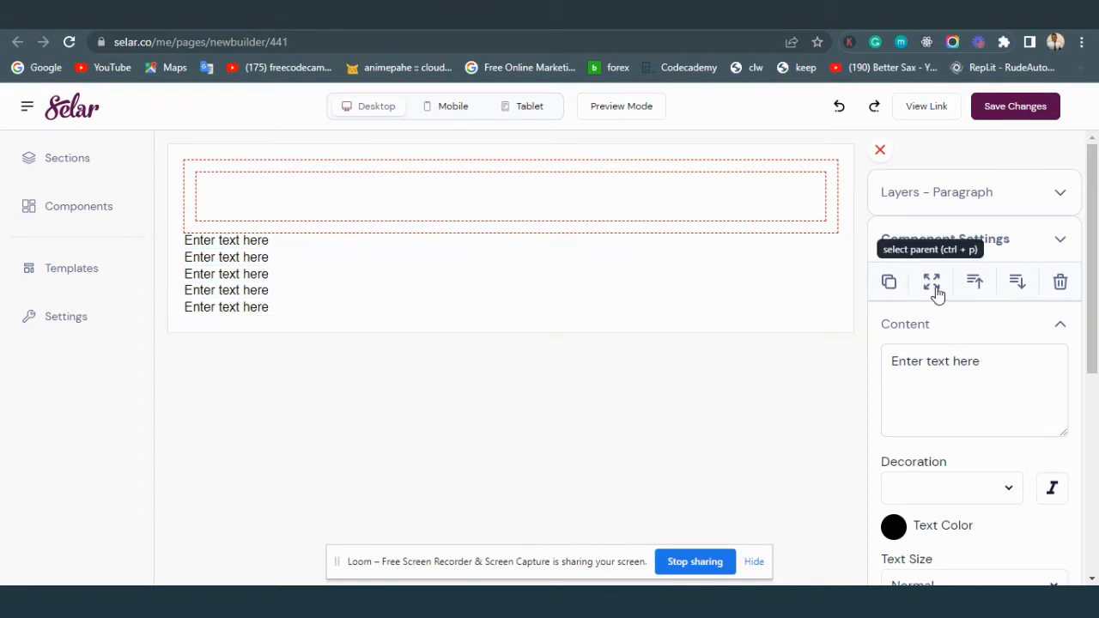
pyautogui.hotkey('ctrl', 'z')
pyautogui.hotkey('ctrl', 'z')
pyautogui.hotkey('ctrl', 'z')
pyautogui.hotkey('ctrl', 'z')
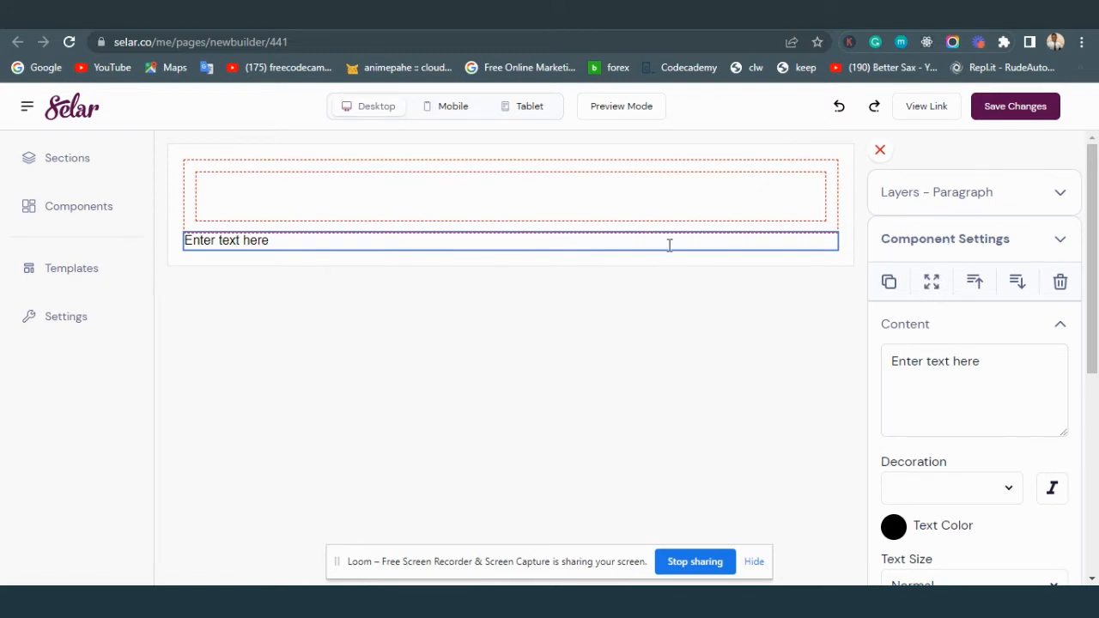
# Step: Examine the parent elements of the paragraph and of the empty container up to the main body, and reselect the paragraph
pyautogui.click(931, 282)
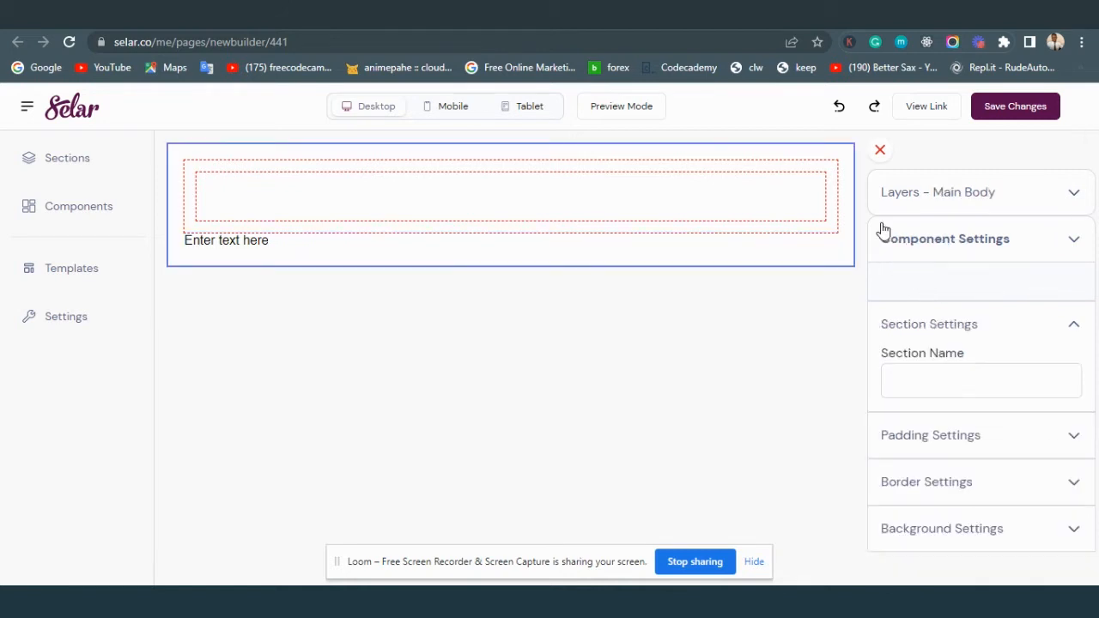
pyautogui.click(593, 208)
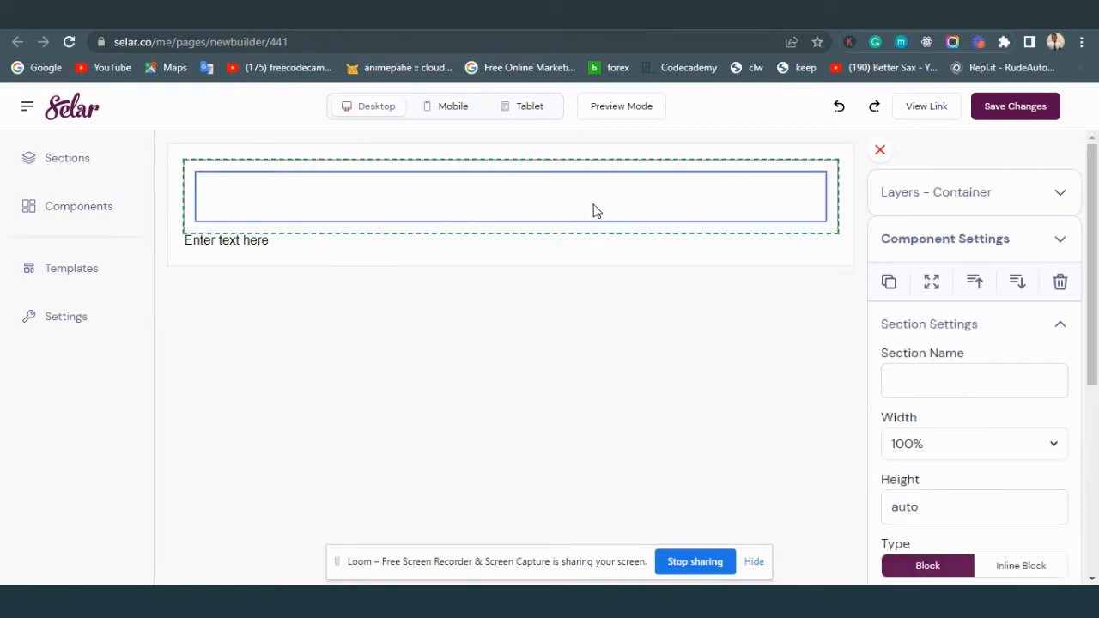
pyautogui.click(931, 285)
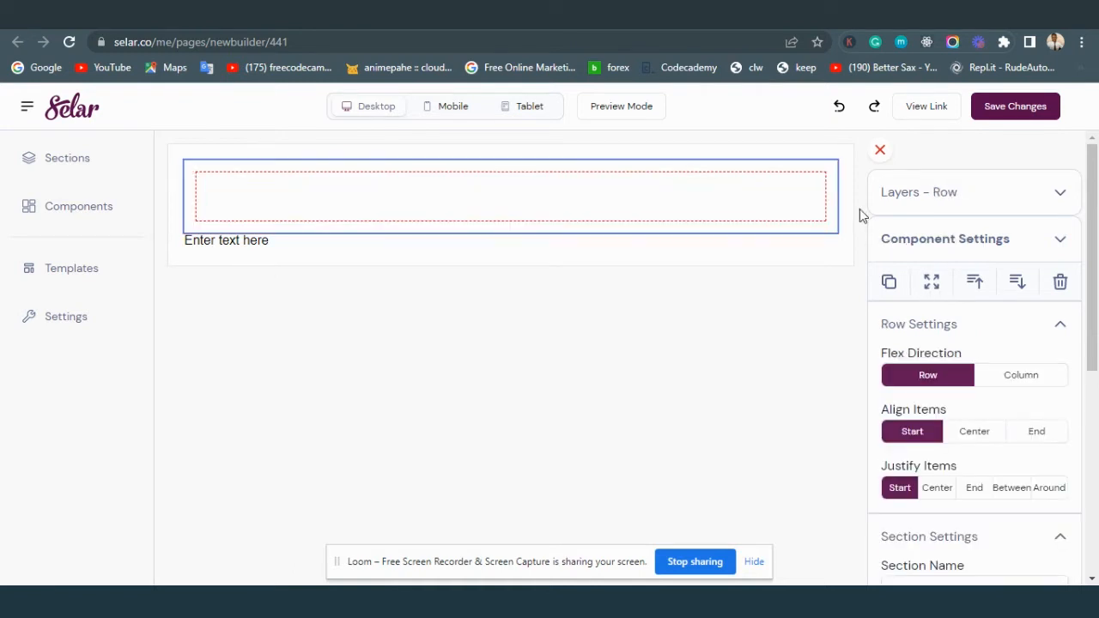
pyautogui.click(931, 282)
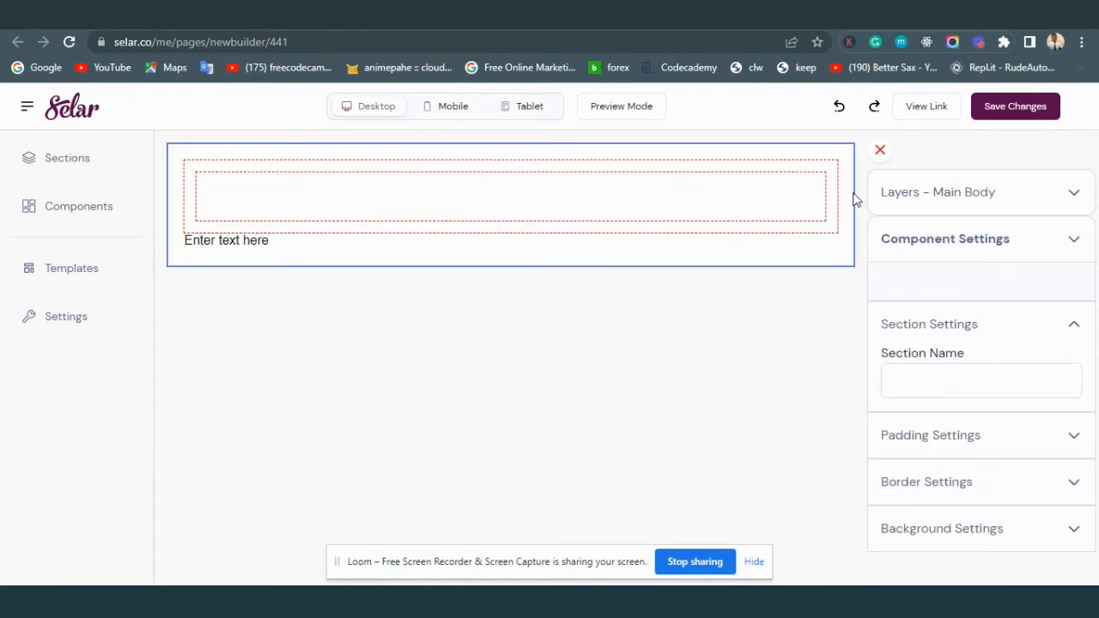
pyautogui.click(386, 248)
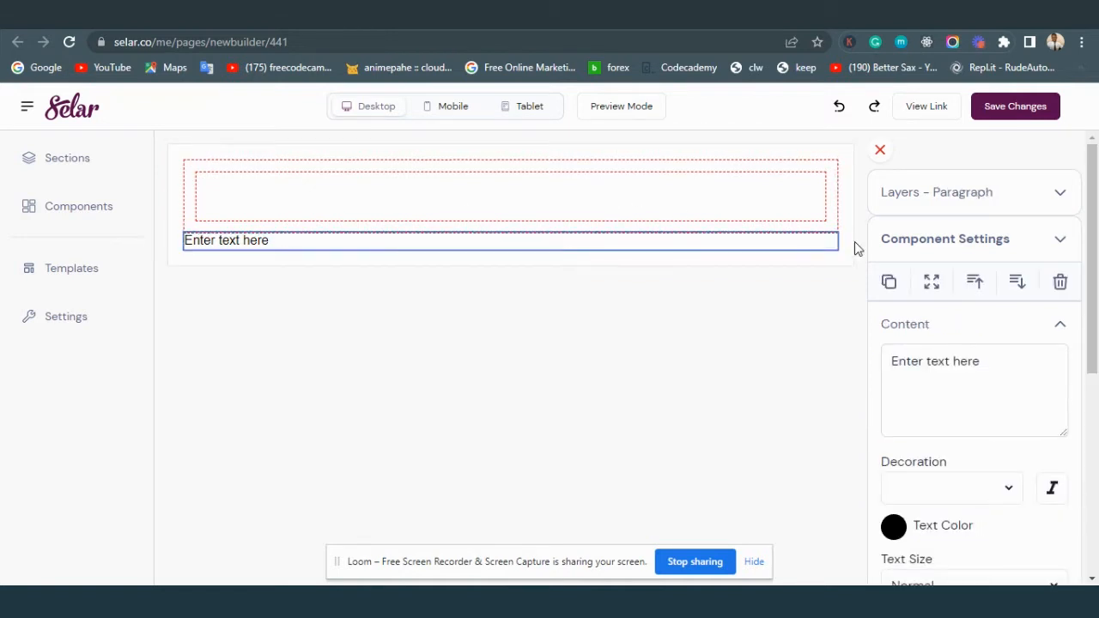
# Step: Move the paragraph above the empty row and back below it, and delete the paragraph
pyautogui.click(980, 288)
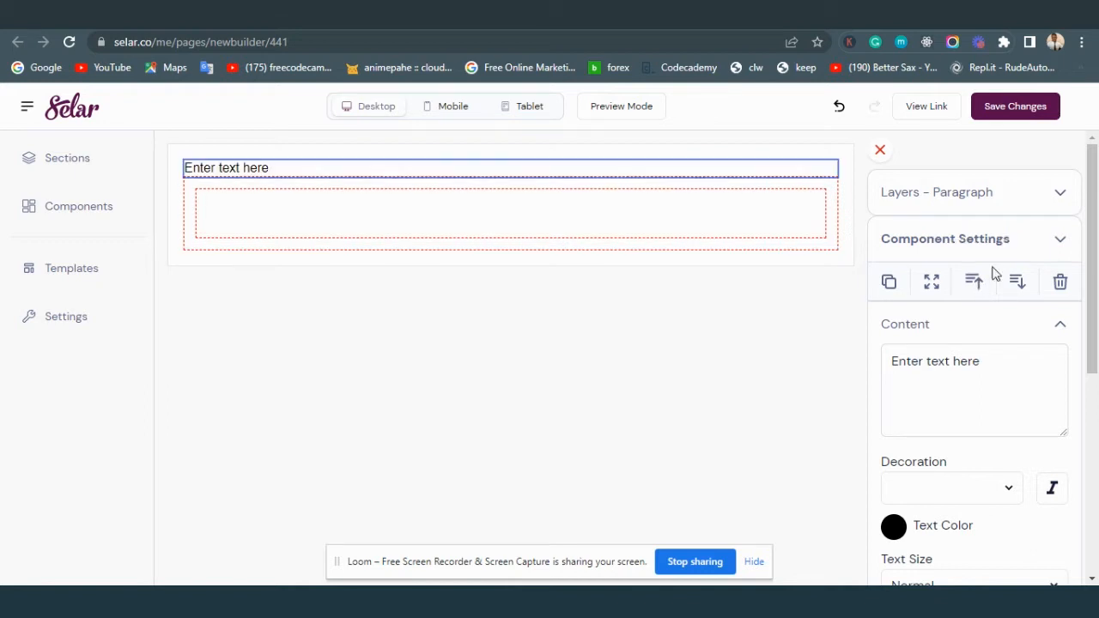
pyautogui.click(1013, 283)
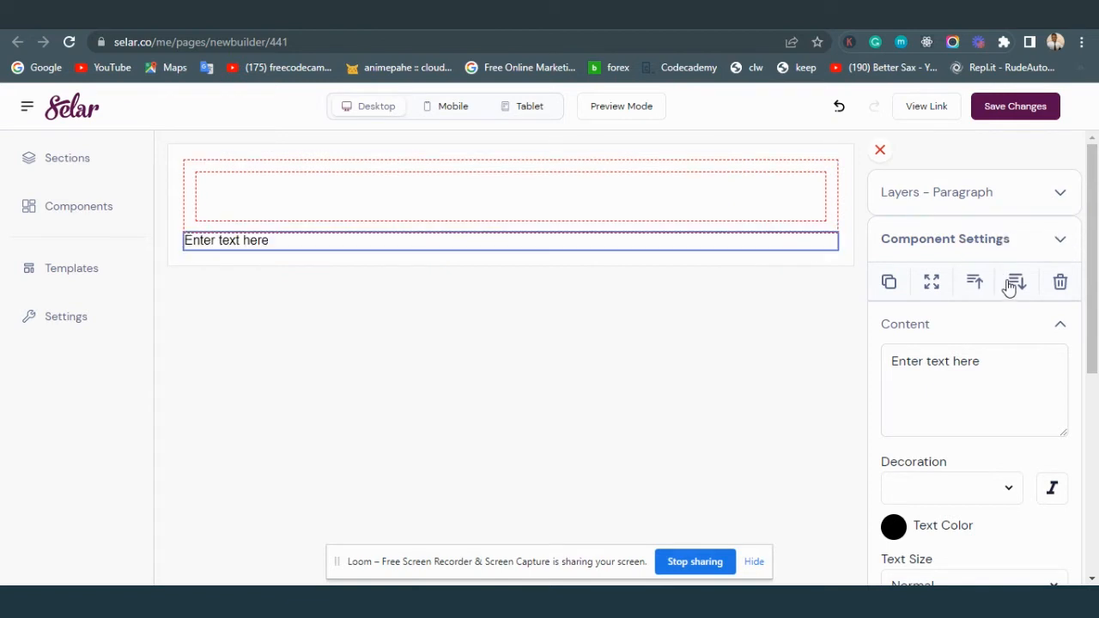
pyautogui.click(1059, 282)
pyautogui.click(628, 133)
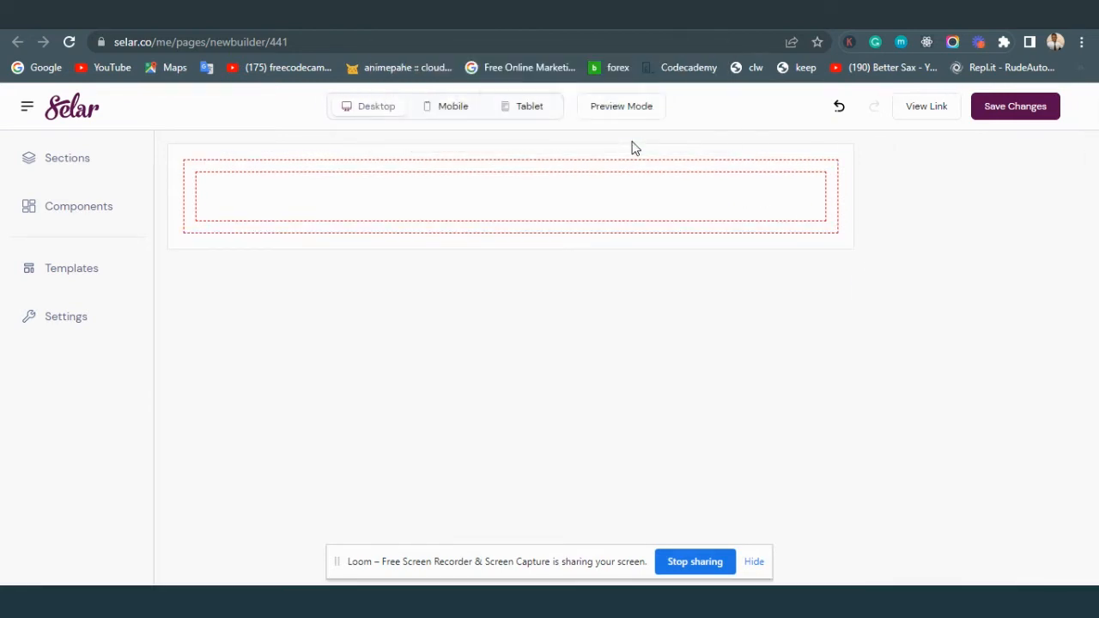
# Step: Add a new plain text paragraph below the empty row and set its content to "Welcome everyone"
pyautogui.click(111, 219)
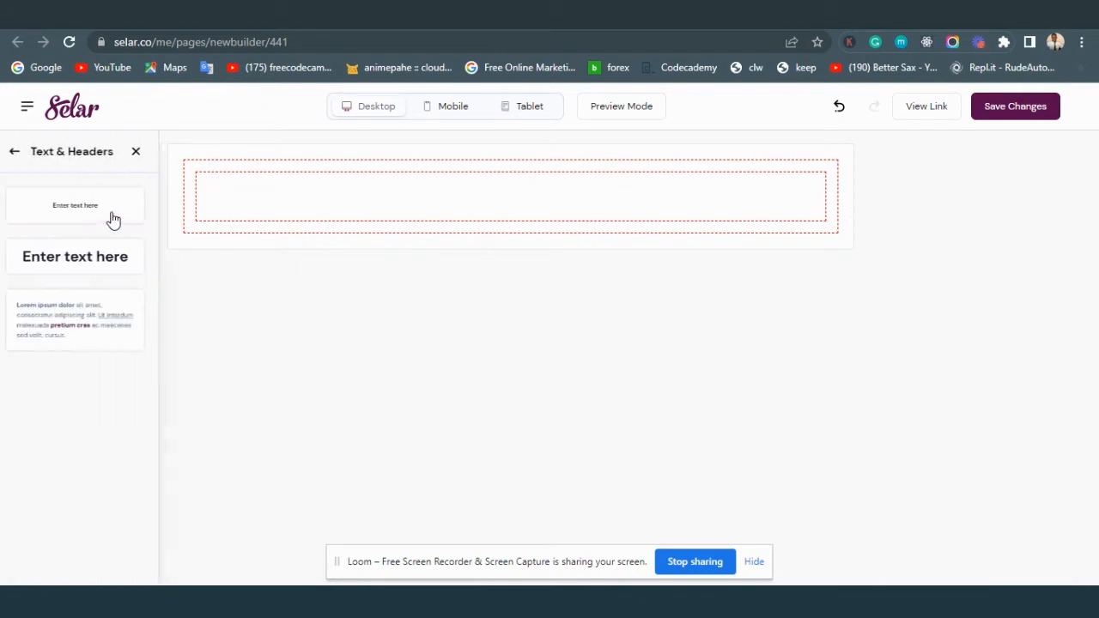
pyautogui.moveTo(112, 220); pyautogui.dragTo(426, 251)
pyautogui.click(434, 244)
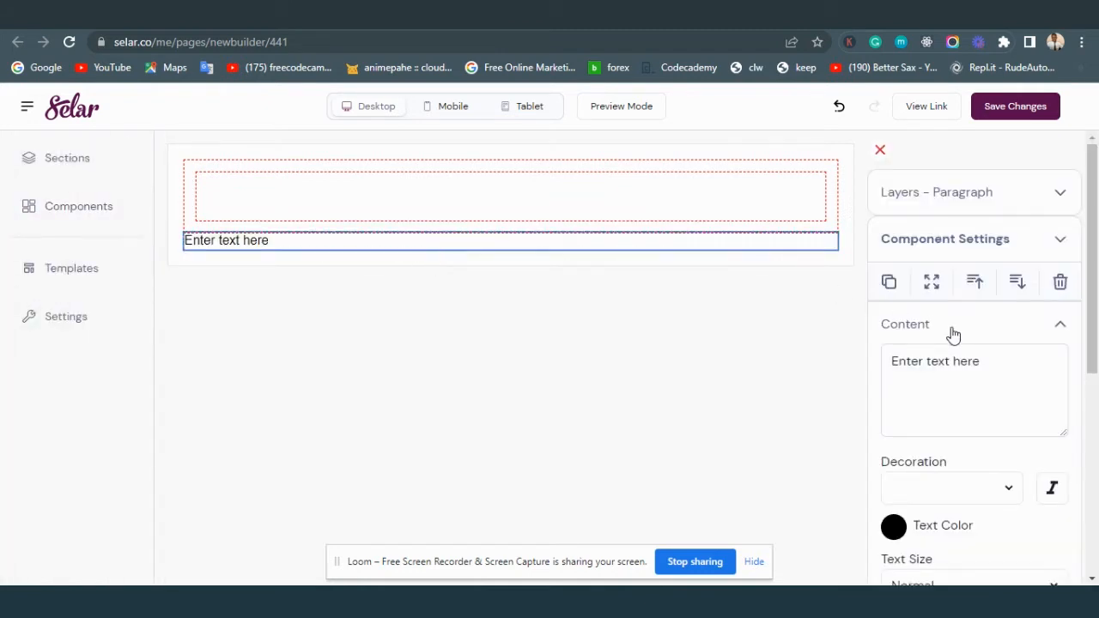
pyautogui.scroll(-1, 953, 335)
pyautogui.tripleClick(976, 295)
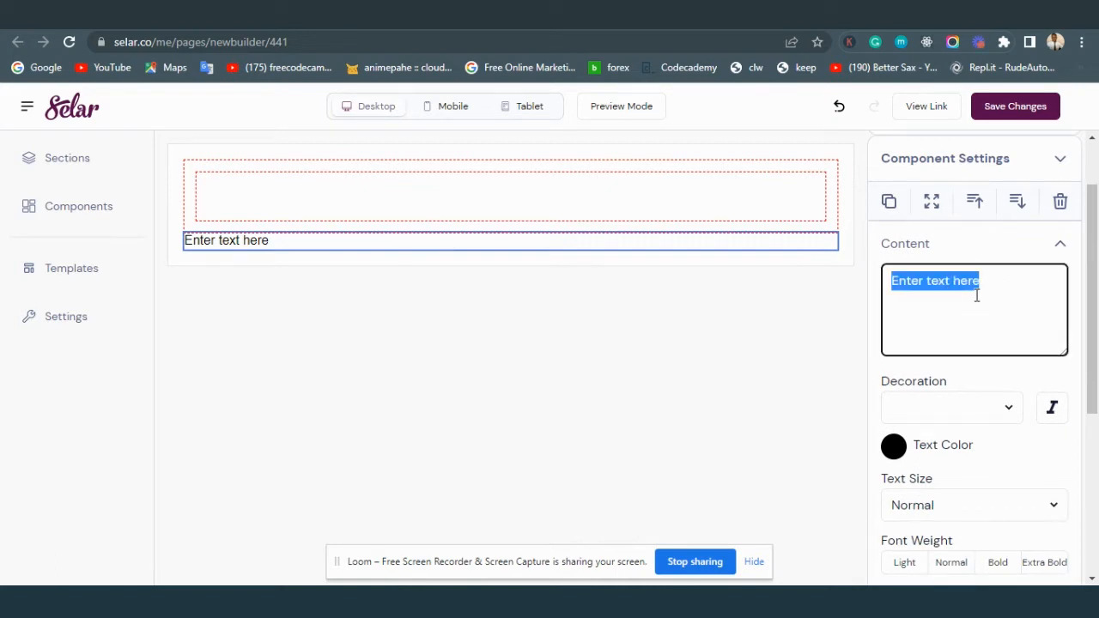
pyautogui.write('Welcome')
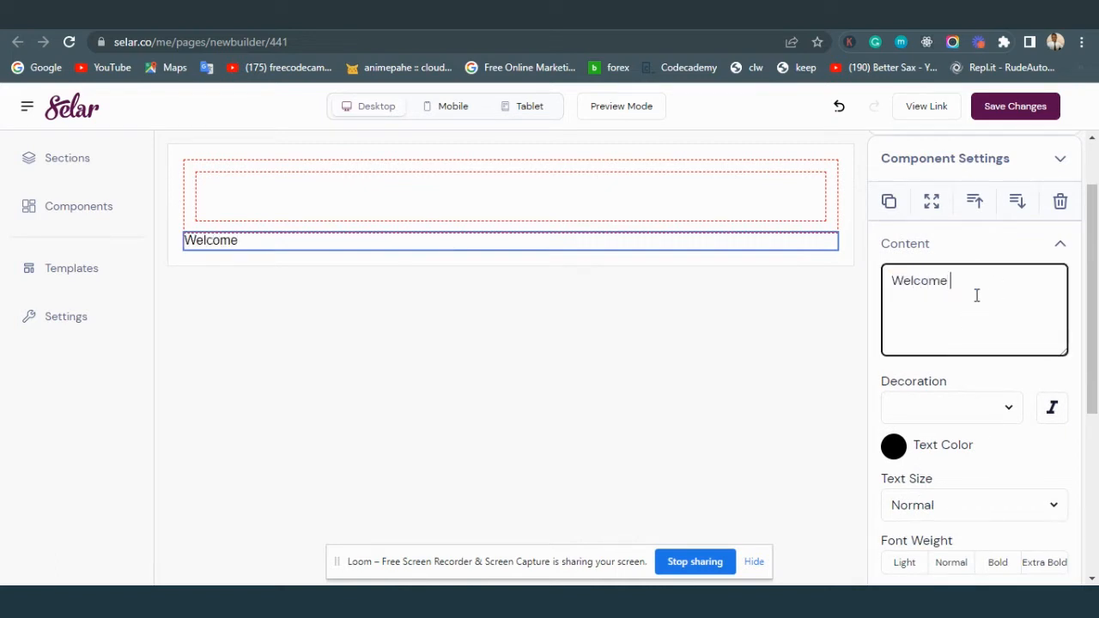
pyautogui.write(' everyone')
# Step: Try the Underline and Strike decorations on the "Welcome everyone" paragraph, and set its decoration to Overline
pyautogui.scroll(-1, 953, 343)
pyautogui.click(945, 335)
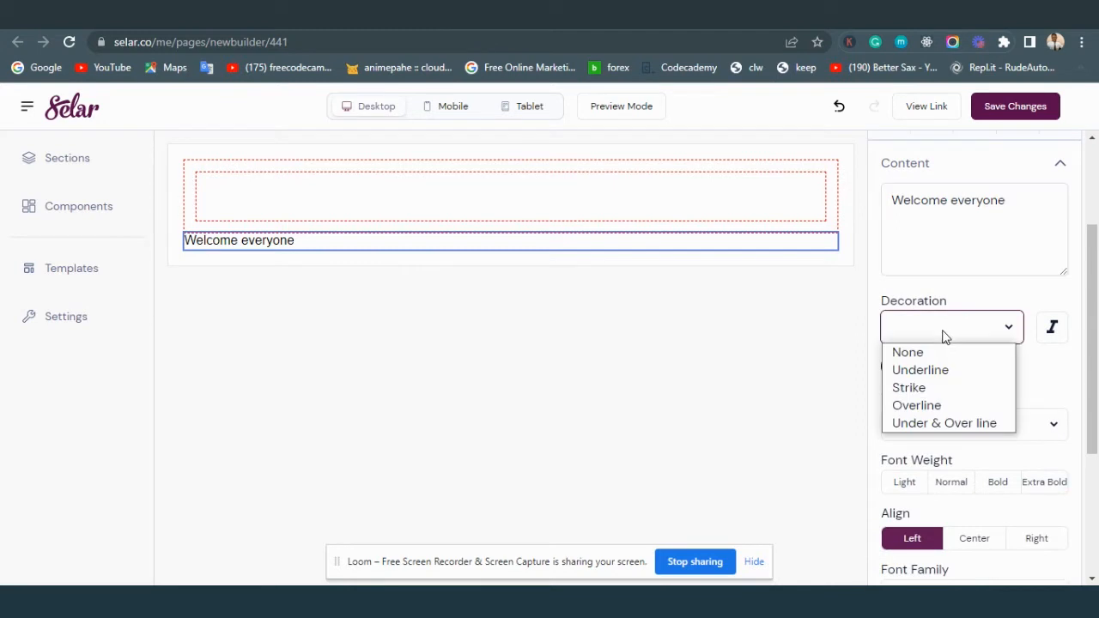
pyautogui.click(917, 369)
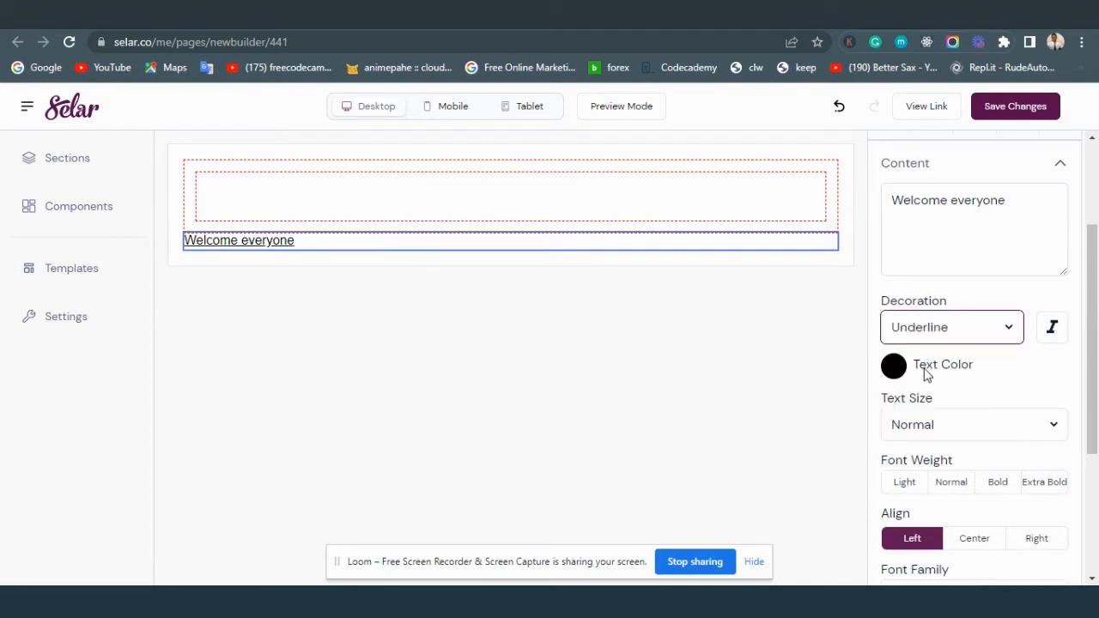
pyautogui.click(945, 335)
pyautogui.click(946, 390)
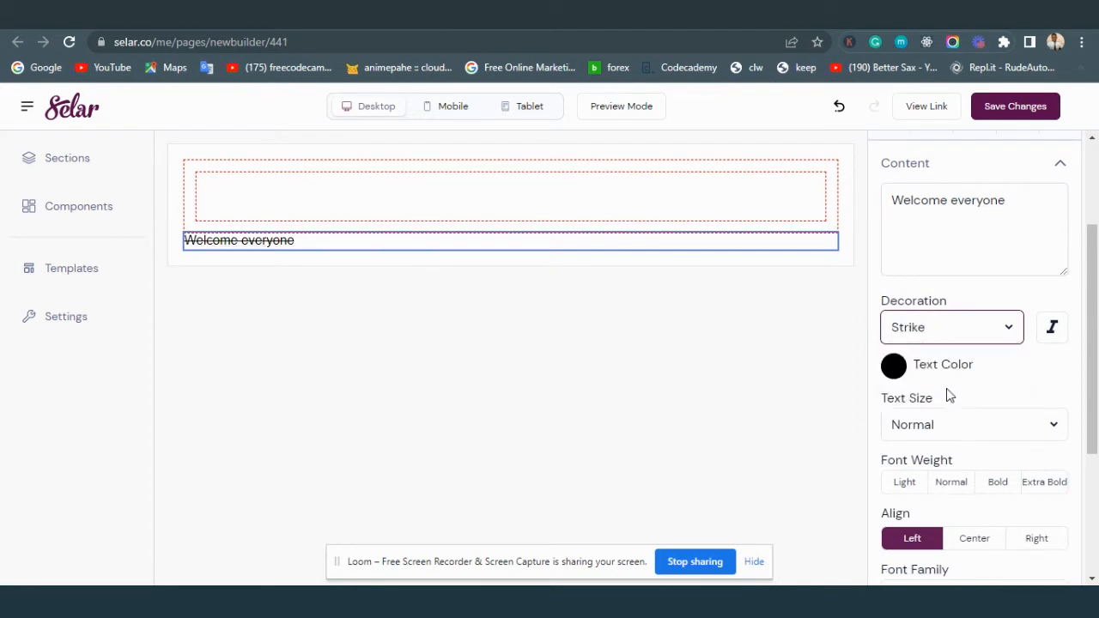
pyautogui.click(955, 335)
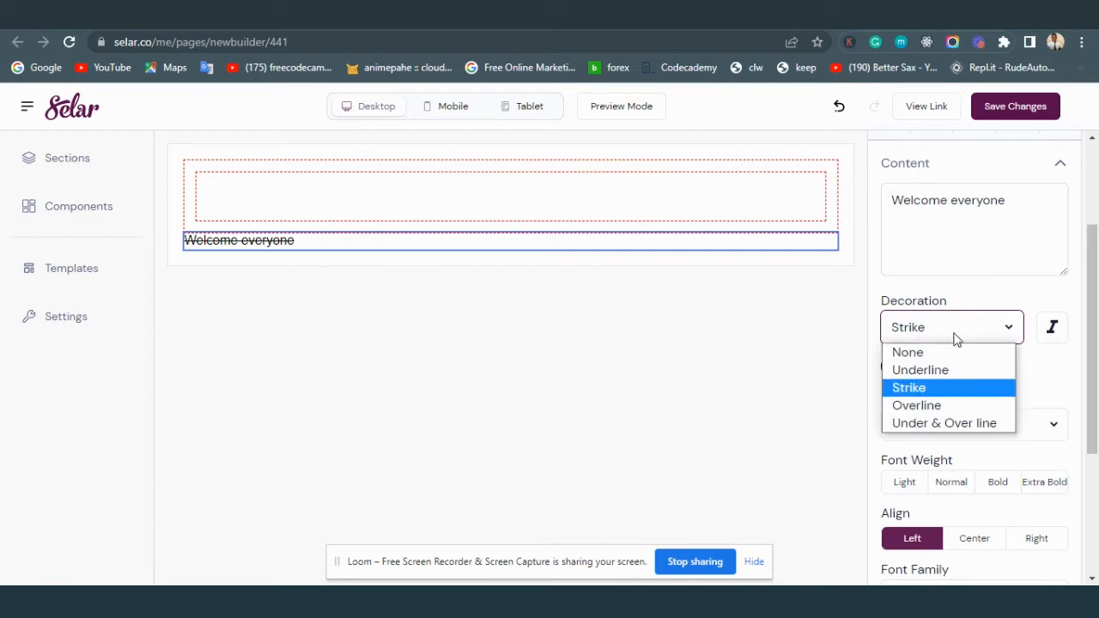
pyautogui.click(945, 407)
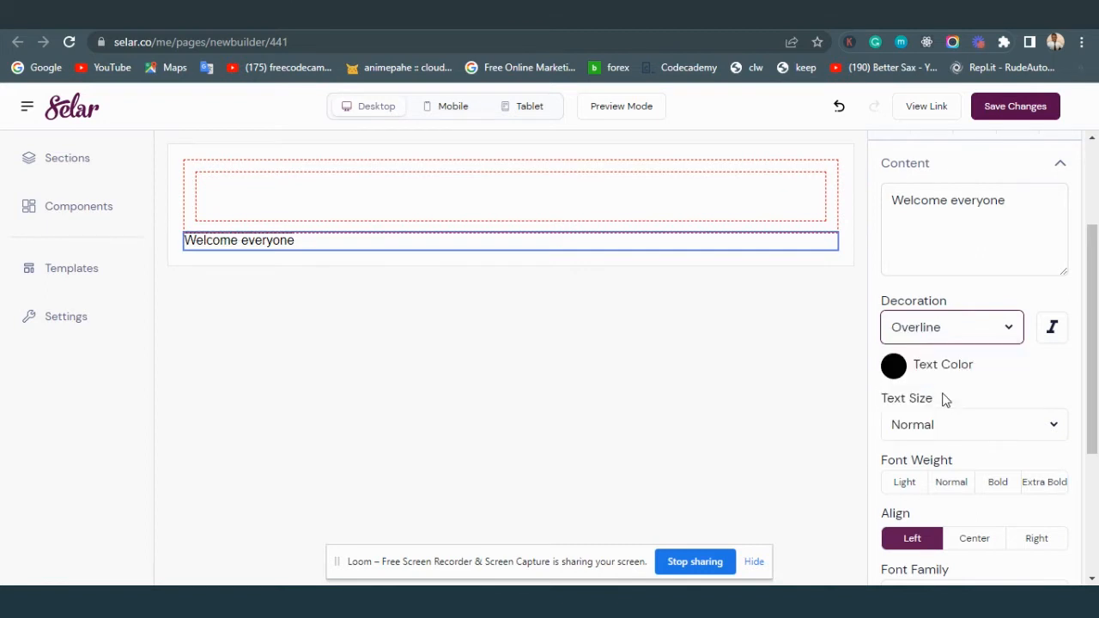
# Step: Try the Under & Over line decoration and italics on the "Welcome everyone" paragraph, and set its decoration to None
pyautogui.click(948, 329)
pyautogui.click(954, 422)
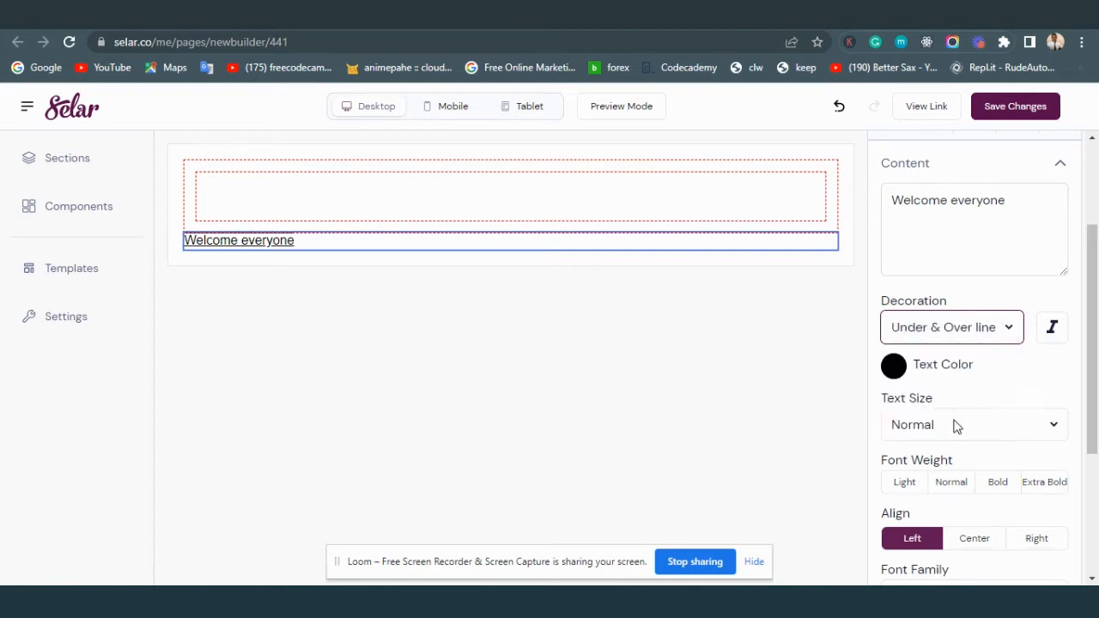
pyautogui.click(957, 333)
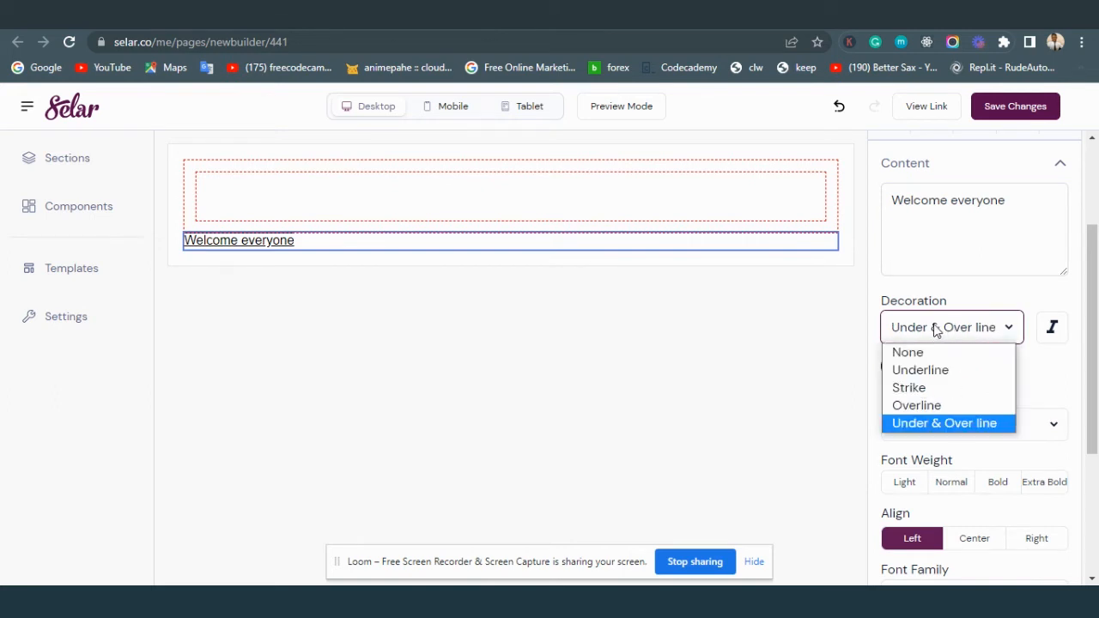
pyautogui.click(933, 348)
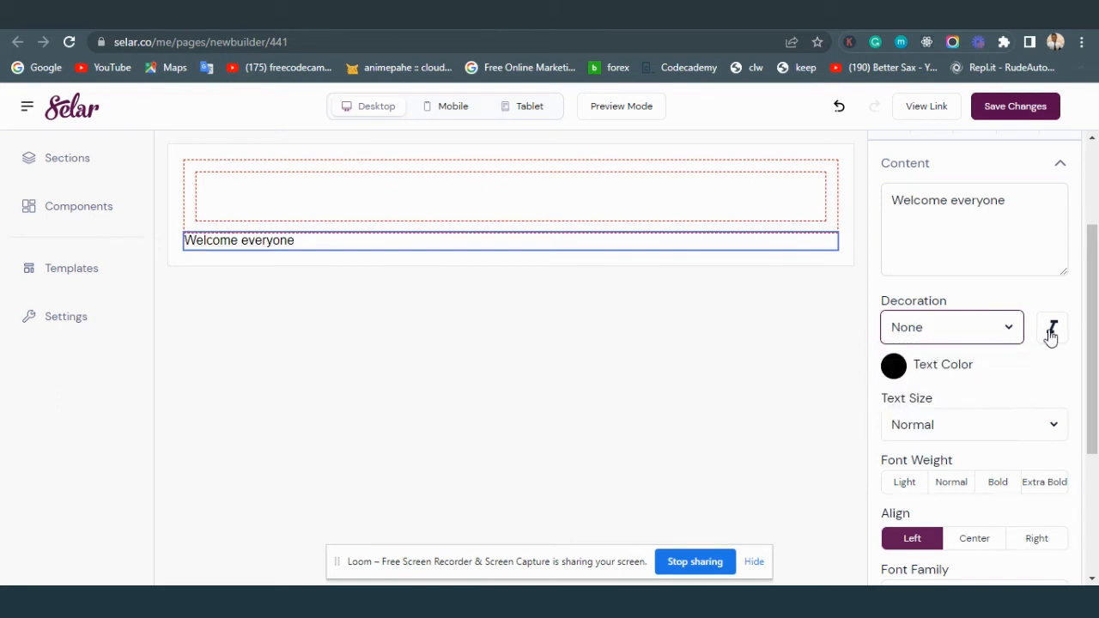
pyautogui.click(1051, 333)
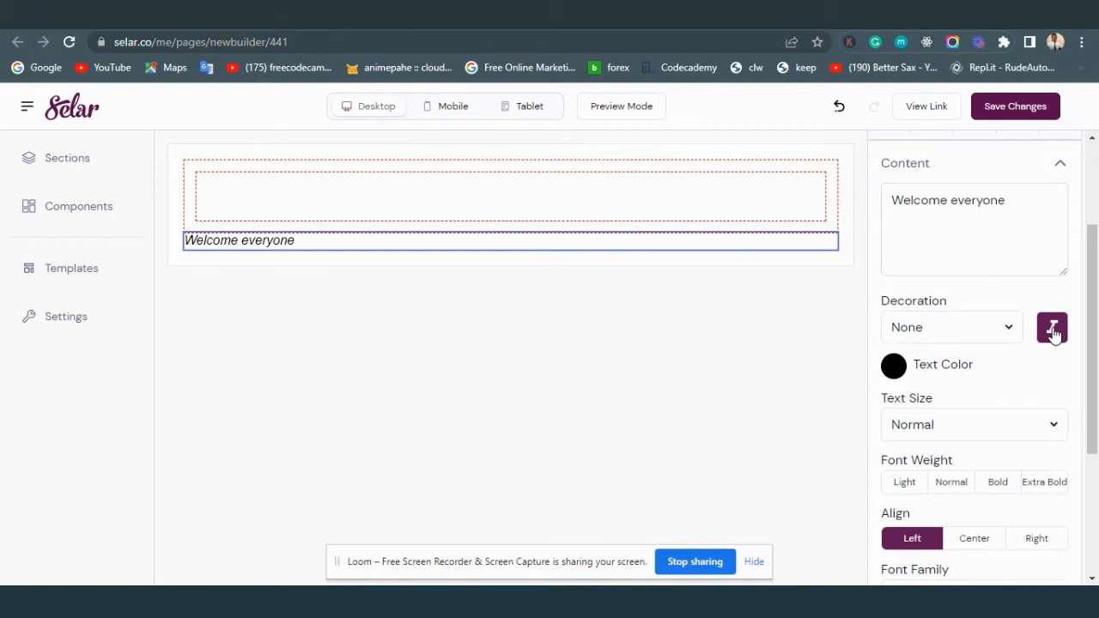
pyautogui.click(1052, 335)
# Step: Try several swatches for the paragraph's text color, including orange #ff5722, and set it to dark gray #222222
pyautogui.click(893, 367)
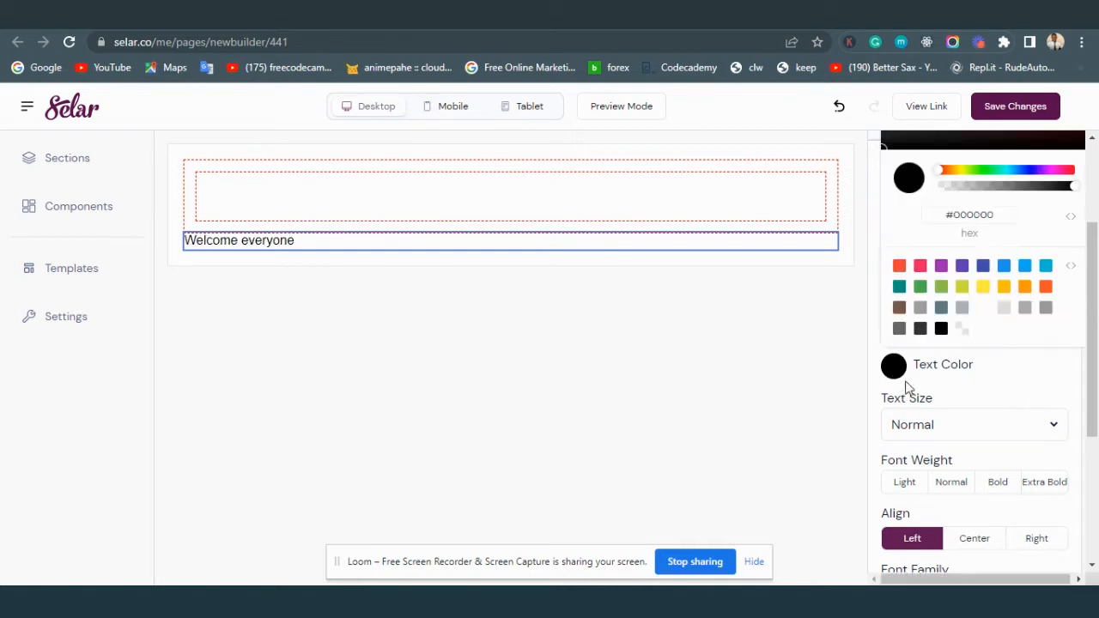
pyautogui.click(941, 307)
pyautogui.click(919, 286)
pyautogui.click(1046, 287)
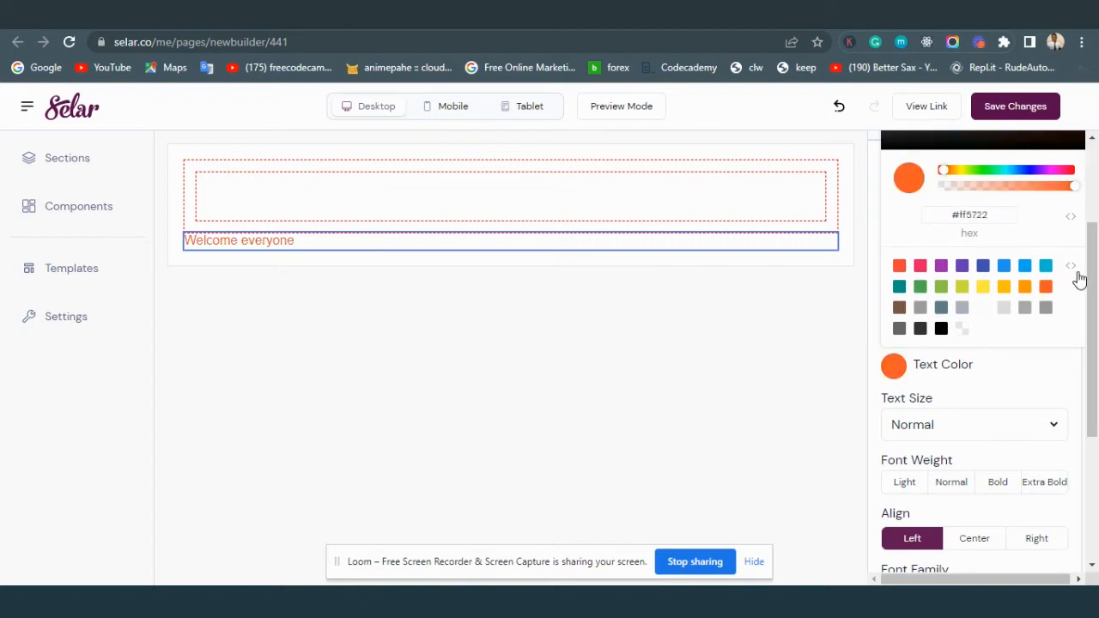
pyautogui.click(1071, 266)
pyautogui.click(1002, 308)
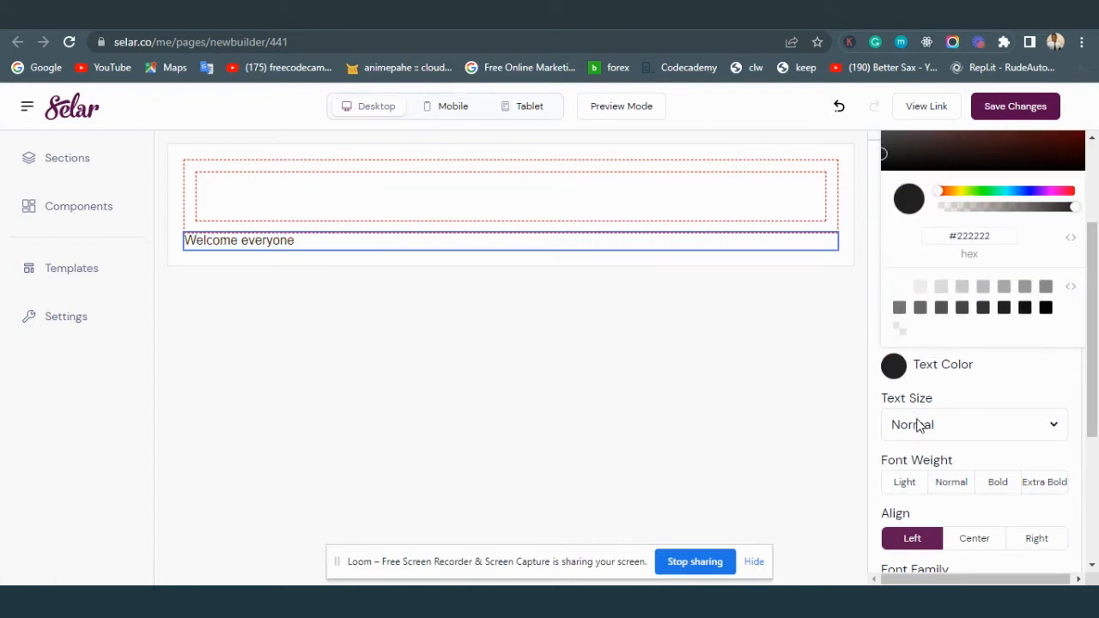
# Step: Try the 2X Large text size on the "Welcome everyone" paragraph, and set the size to 3X Large
pyautogui.scroll(-1, 921, 426)
pyautogui.click(924, 344)
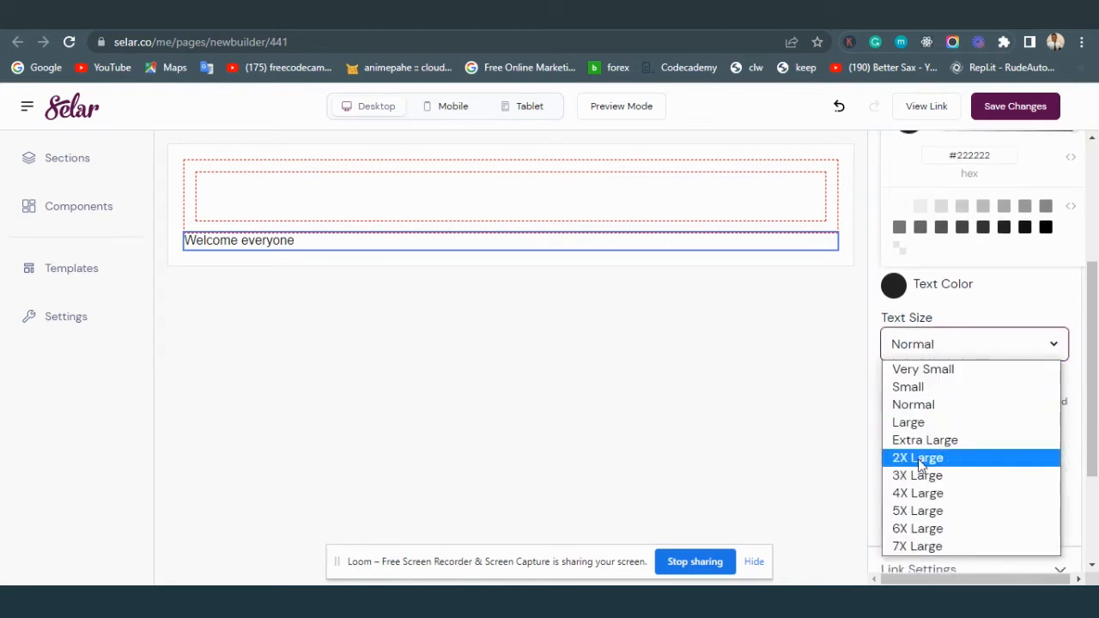
pyautogui.click(922, 457)
pyautogui.click(970, 344)
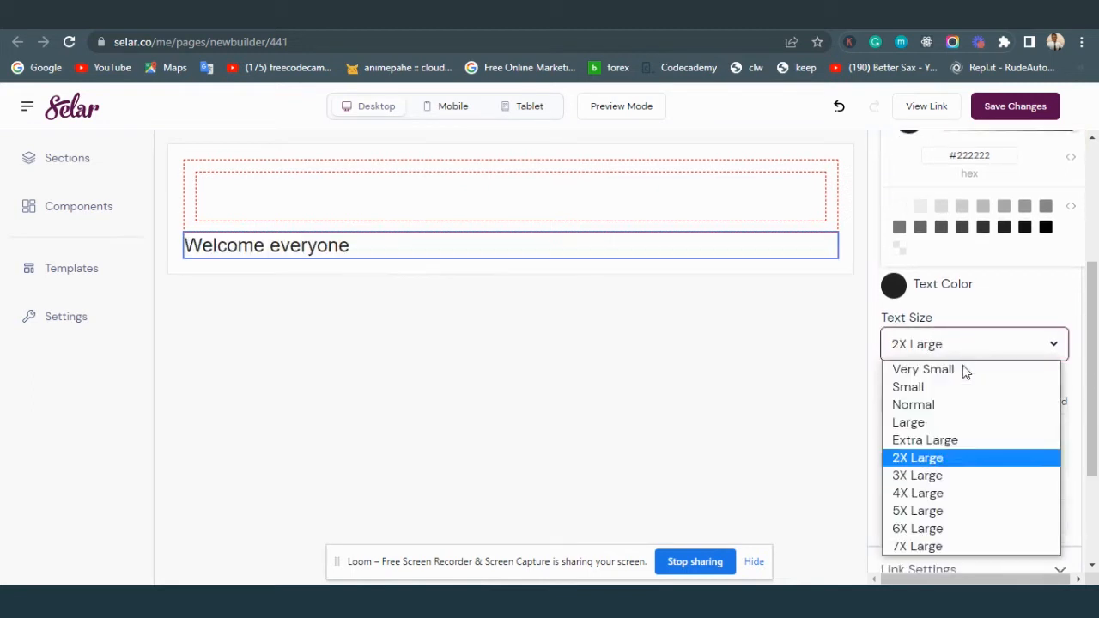
pyautogui.click(934, 472)
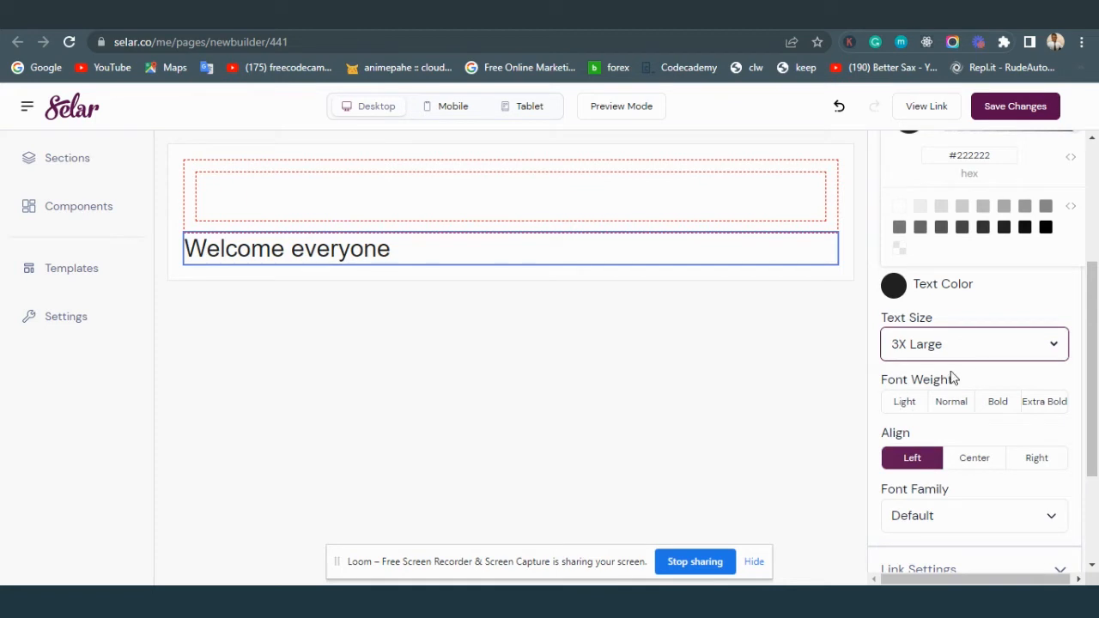
# Step: Compare the Normal, Bold and Extra Bold weights, set the paragraph's font weight to Bold, and try center and right alignment
pyautogui.click(959, 403)
pyautogui.click(1000, 404)
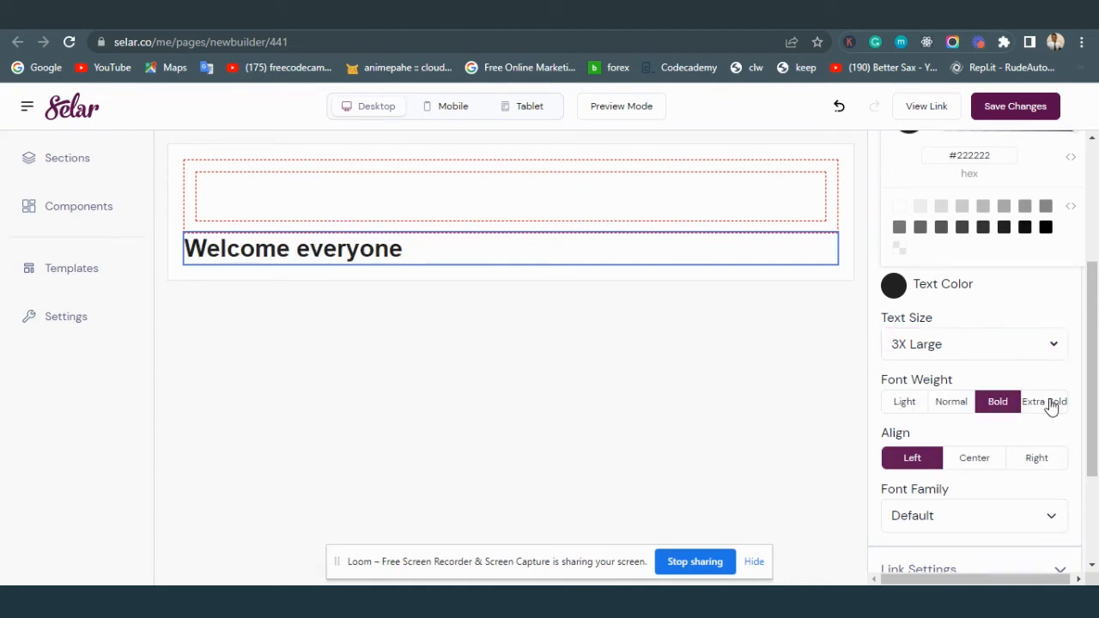
pyautogui.click(1047, 404)
pyautogui.scroll(-2, 991, 412)
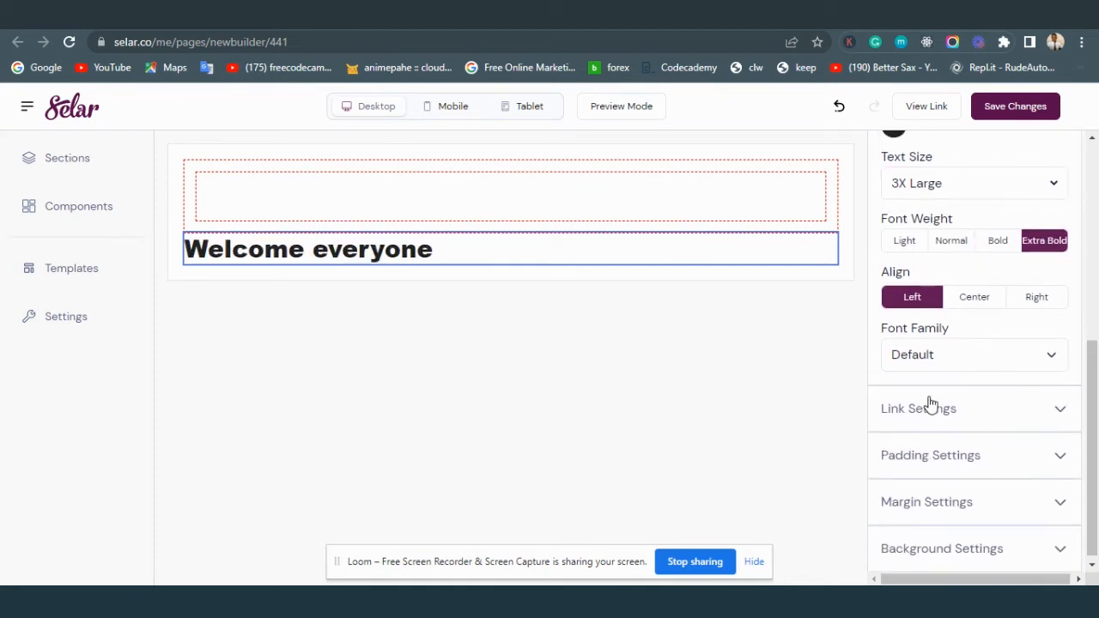
pyautogui.click(998, 241)
pyautogui.click(977, 299)
pyautogui.click(1040, 300)
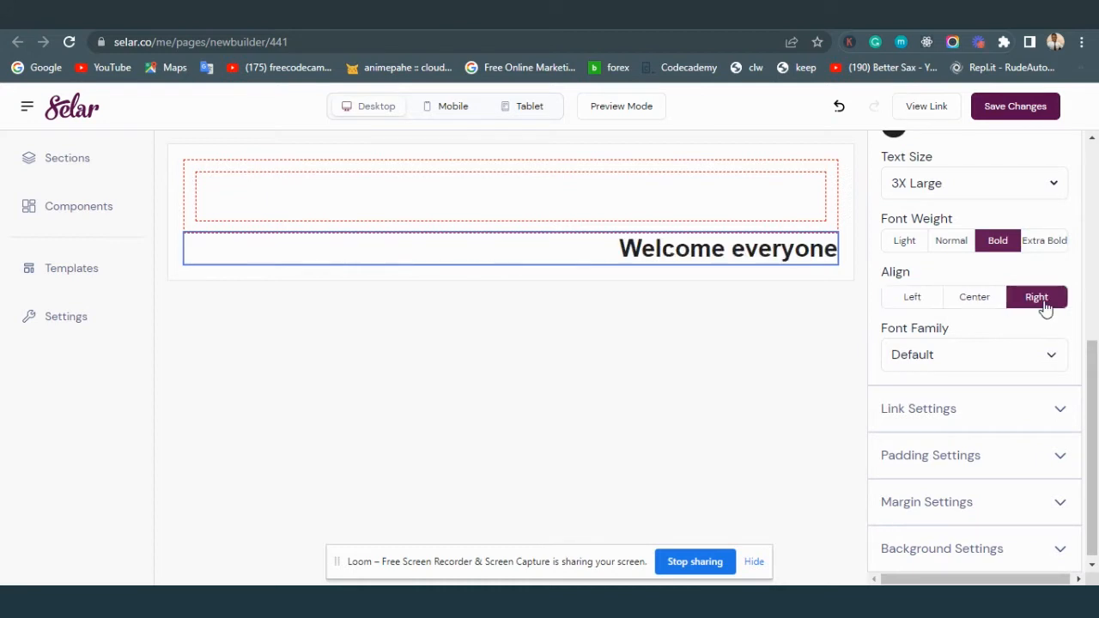
# Step: Try the Helvetica and Mea Culpa fonts on the paragraph, set its font family to Arial, and center-align it
pyautogui.click(932, 369)
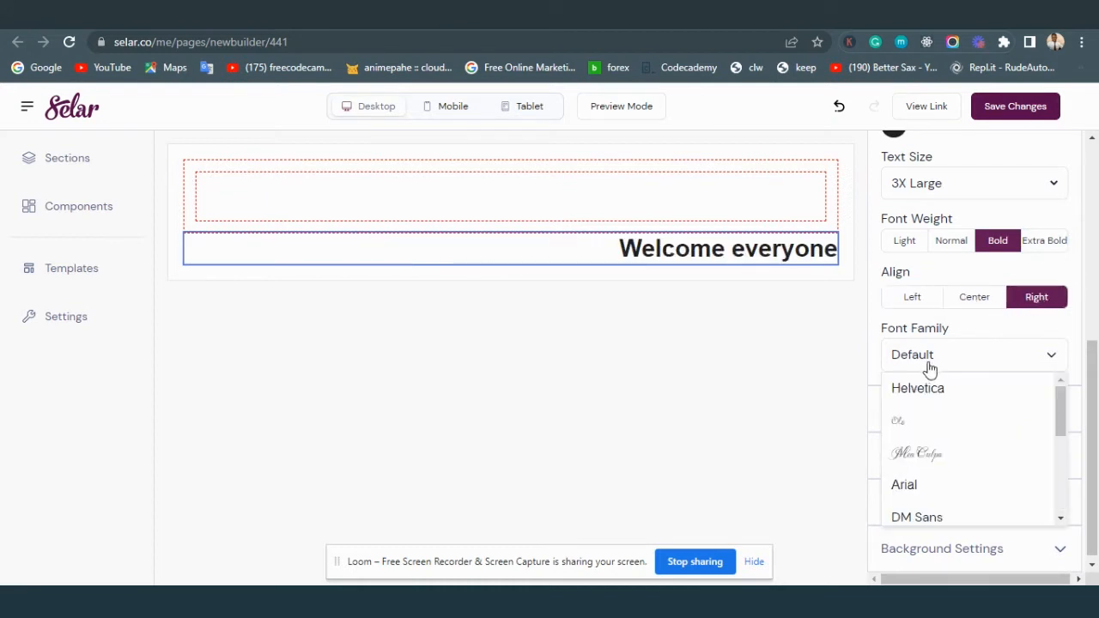
pyautogui.click(915, 394)
pyautogui.click(927, 369)
pyautogui.click(915, 451)
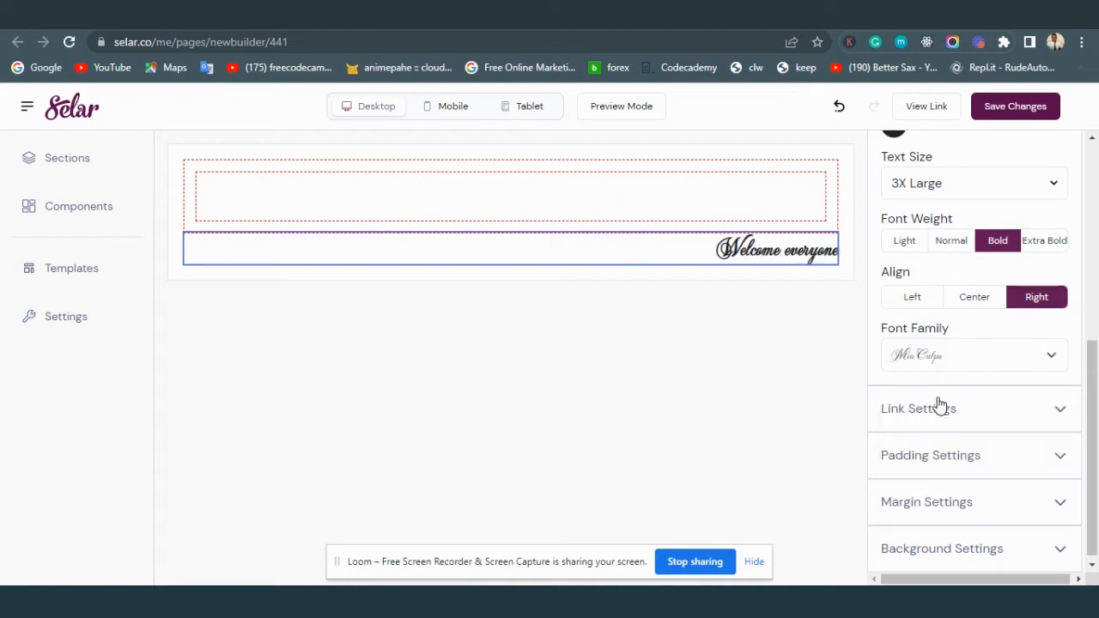
pyautogui.click(941, 354)
pyautogui.click(942, 486)
pyautogui.click(966, 300)
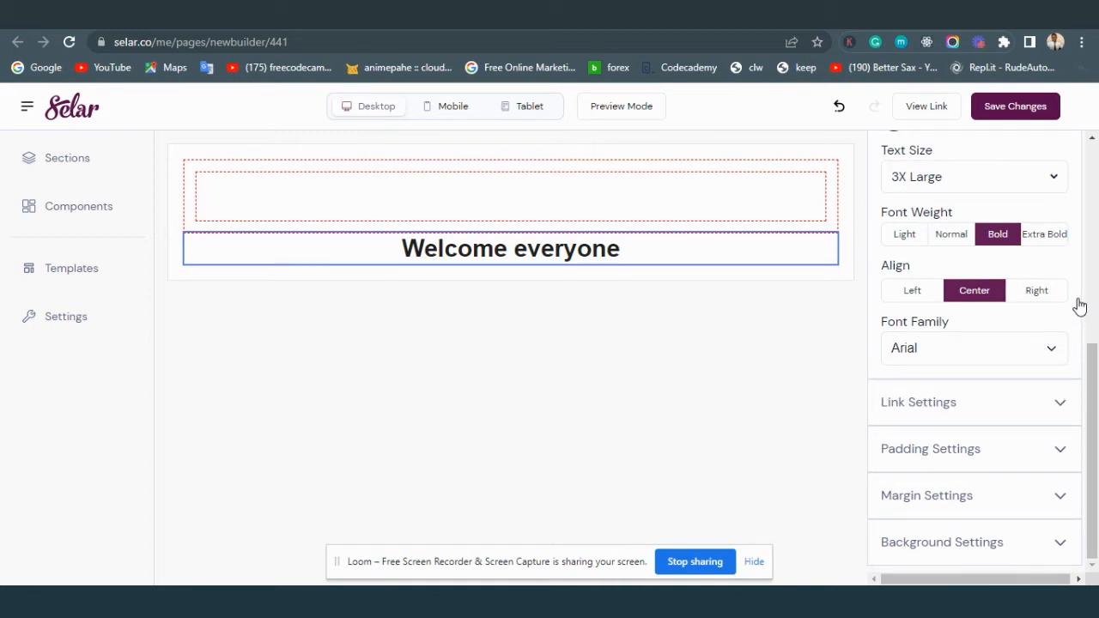
# Step: Close the text color picker and look over all of the paragraph's component settings
pyautogui.scroll(5, 908, 382)
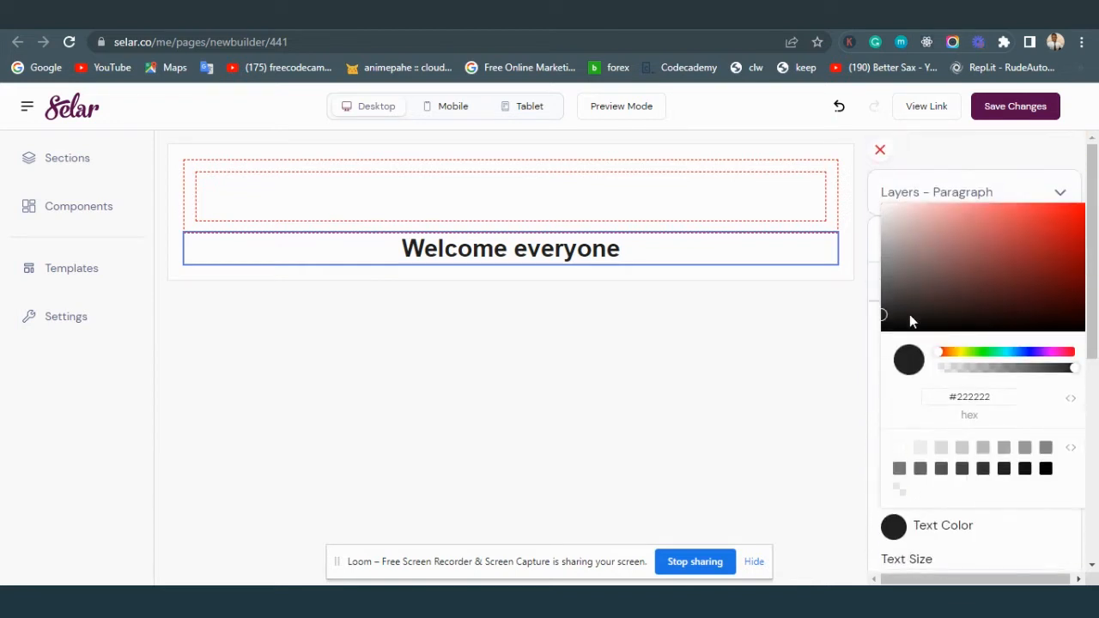
pyautogui.click(905, 528)
pyautogui.scroll(-5, 958, 397)
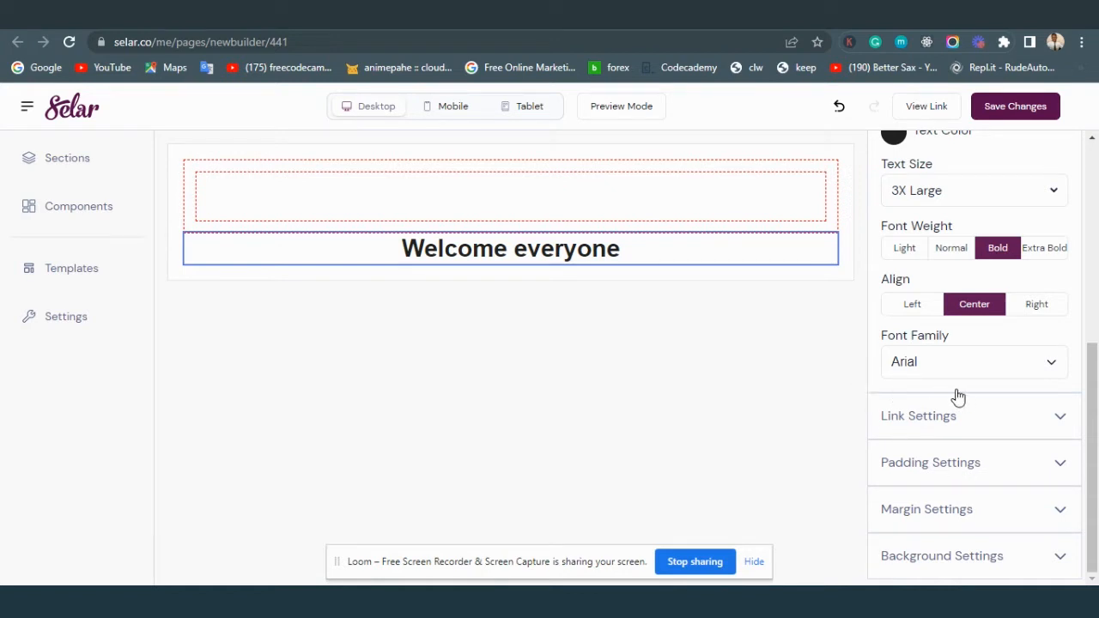
pyautogui.scroll(5, 1001, 233)
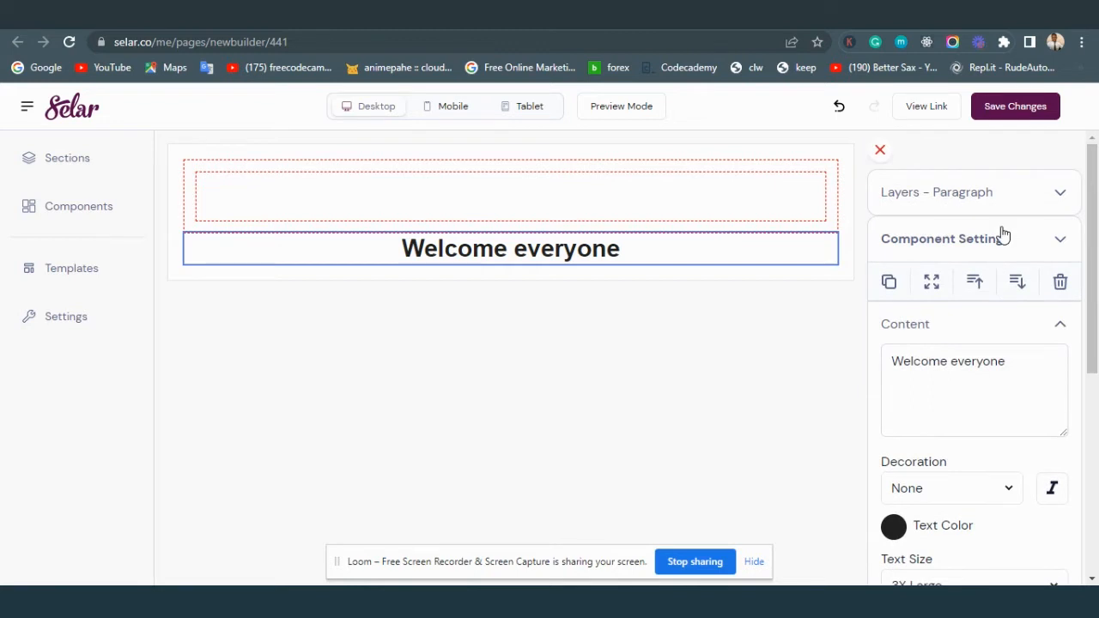
pyautogui.scroll(-5, 1001, 233)
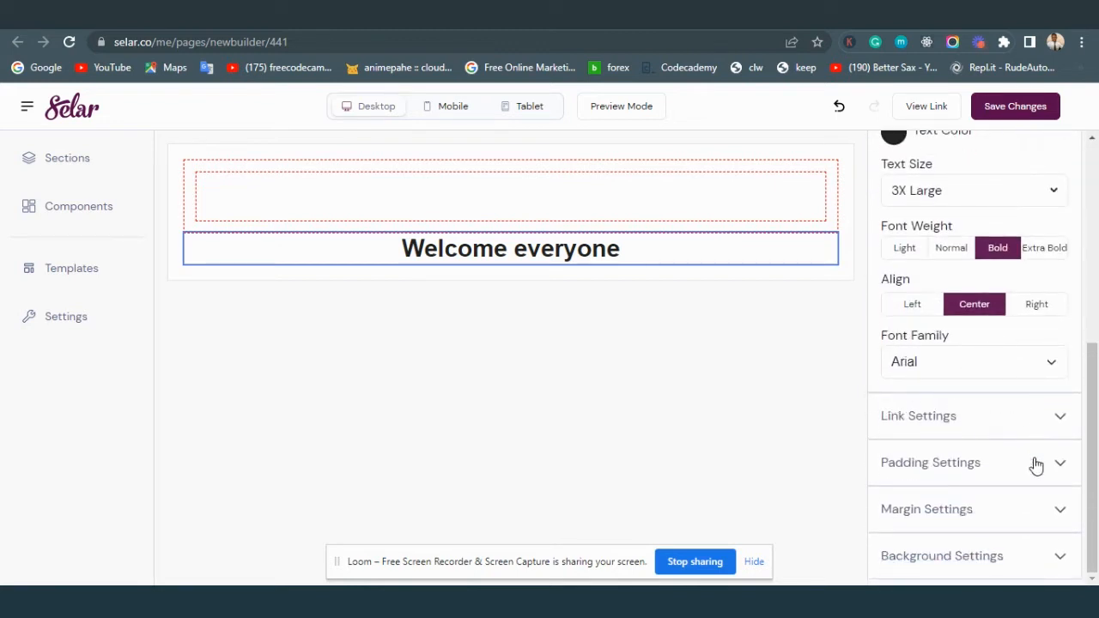
# Step: Try the URL and Scroll to Section link types in the paragraph's link settings
pyautogui.click(930, 418)
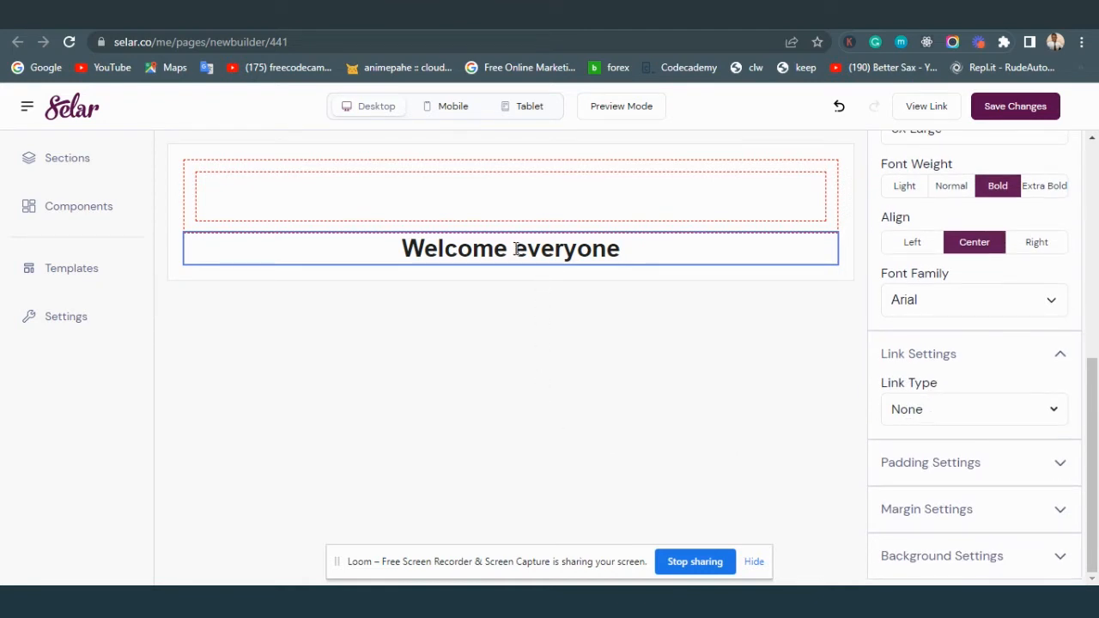
pyautogui.click(973, 410)
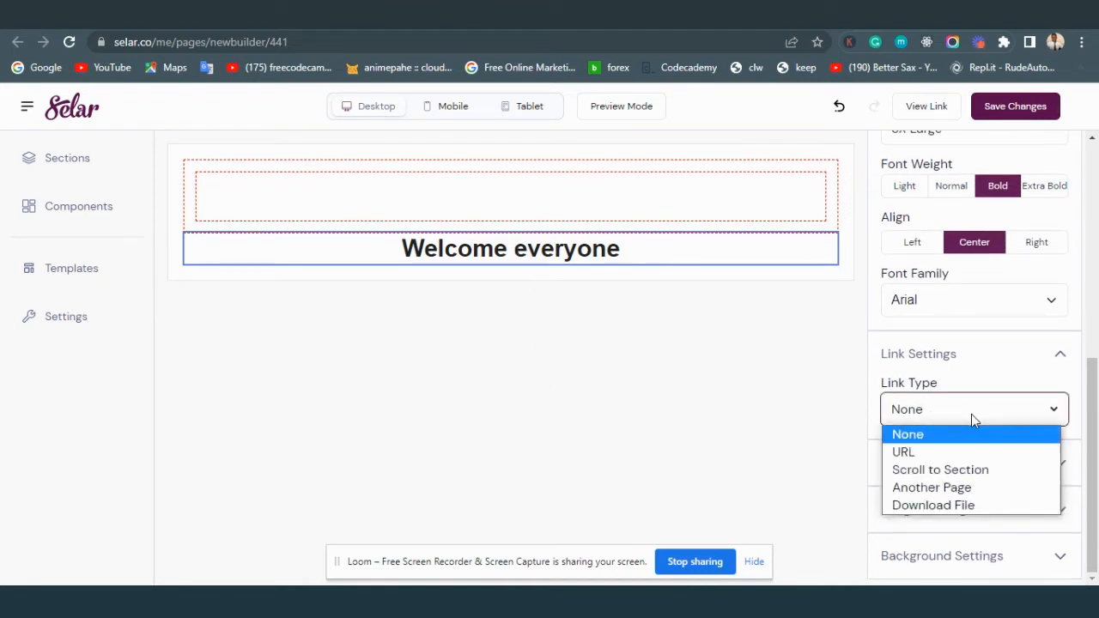
pyautogui.click(903, 451)
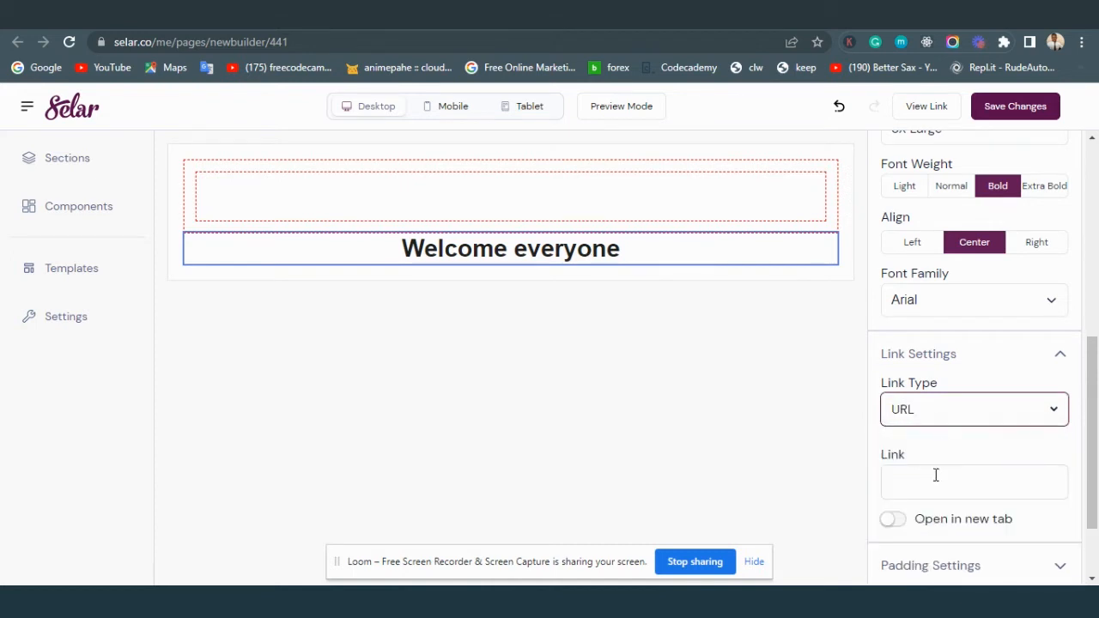
pyautogui.click(936, 475)
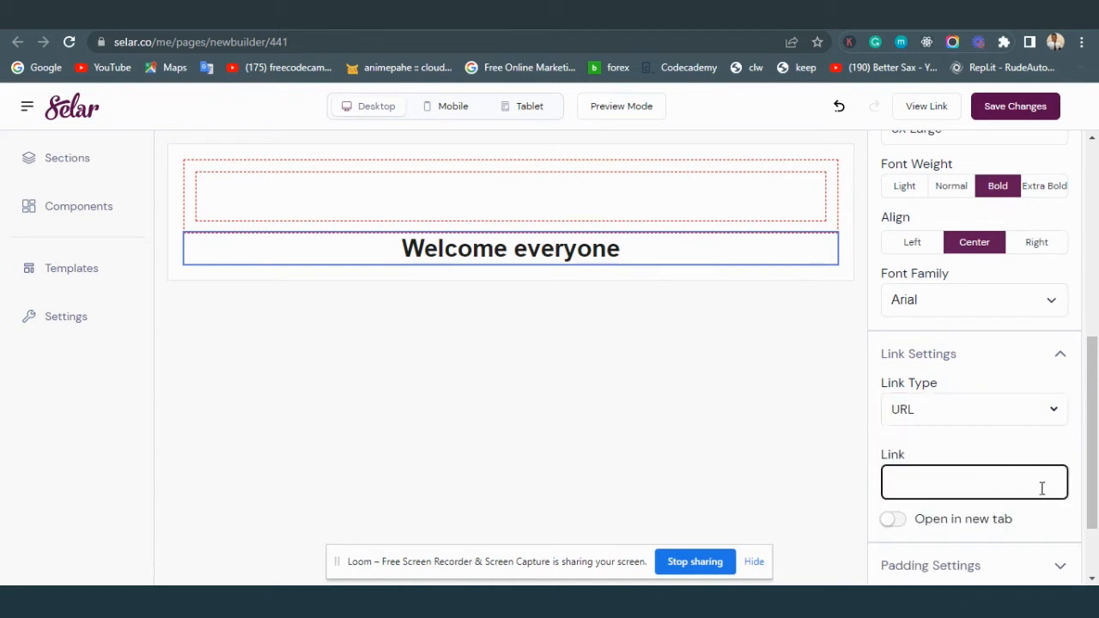
pyautogui.click(1005, 415)
pyautogui.click(949, 468)
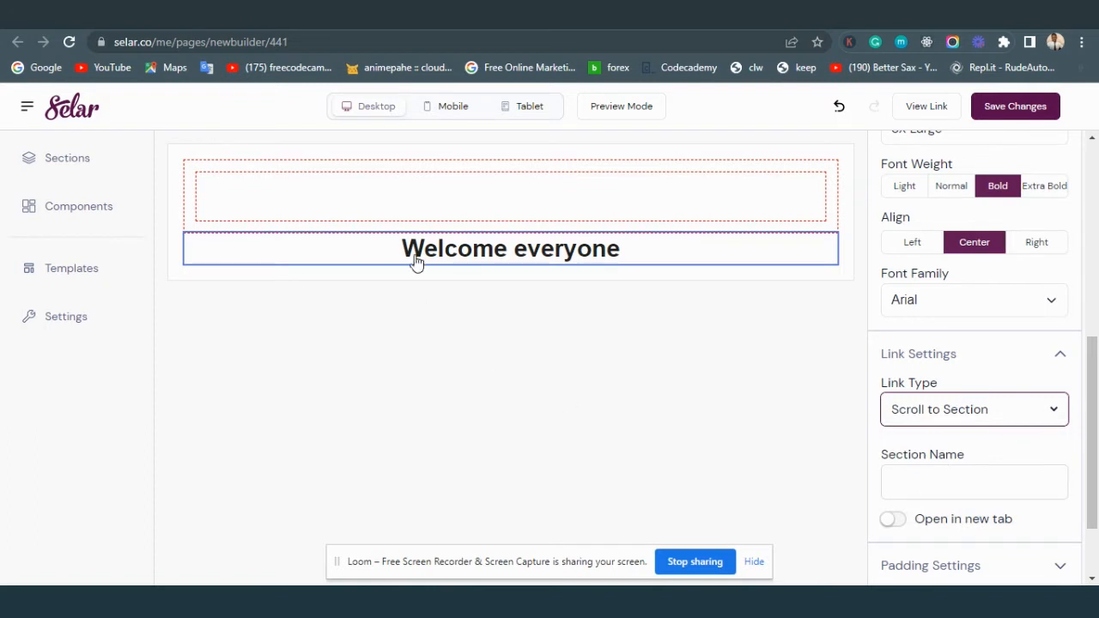
# Step: Set the paragraph's link type to Another Page, view its page options, and collapse the link settings
pyautogui.click(981, 405)
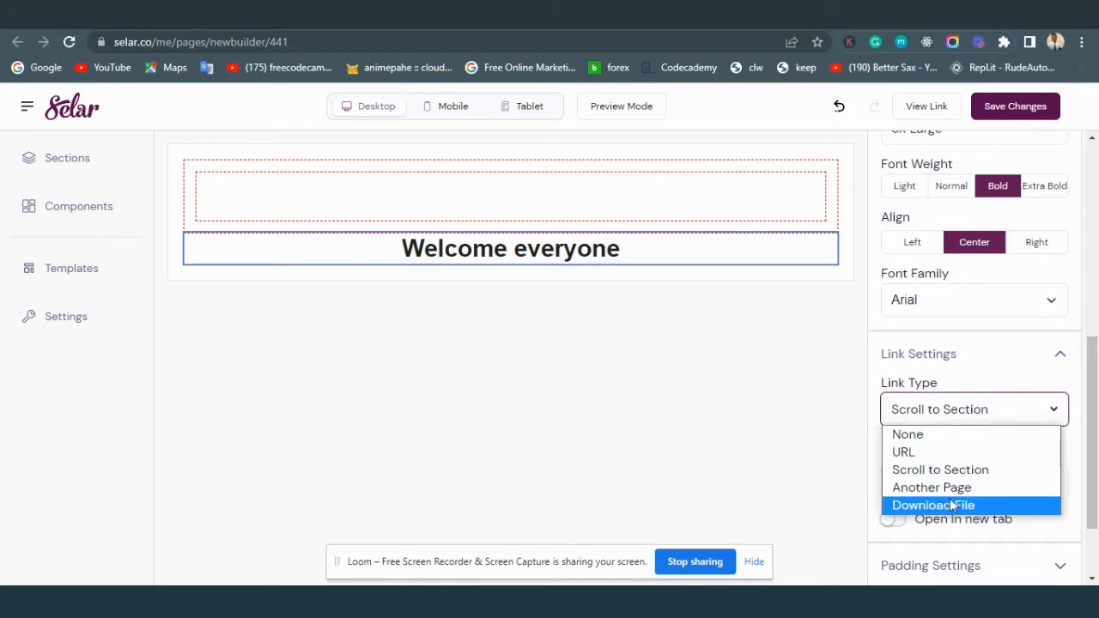
pyautogui.click(954, 487)
pyautogui.click(987, 414)
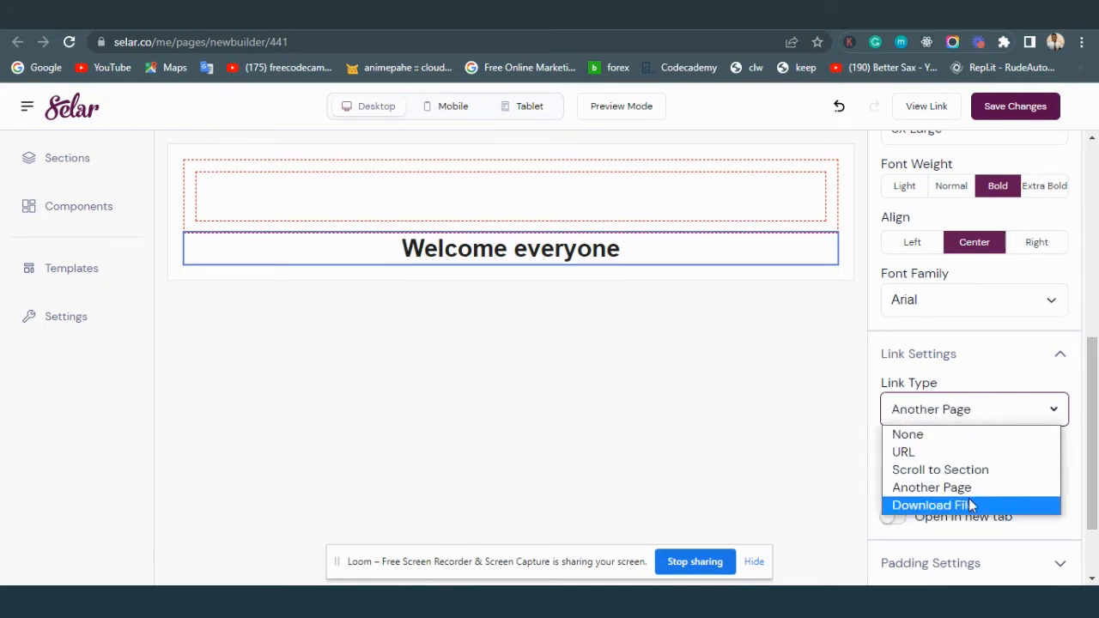
pyautogui.click(1000, 361)
pyautogui.click(1000, 360)
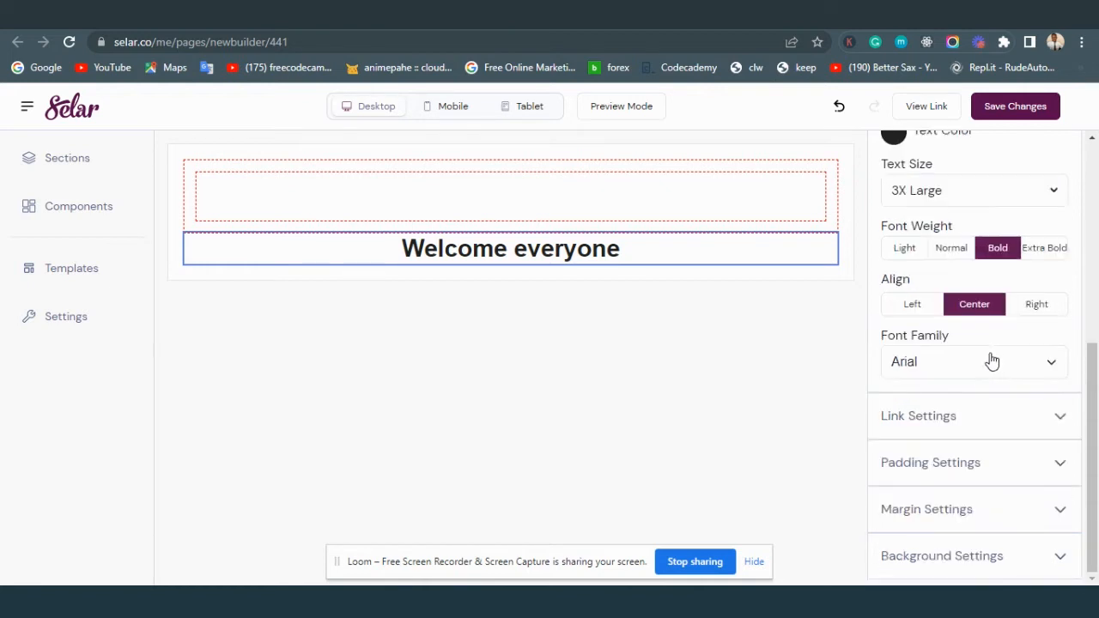
pyautogui.click(928, 418)
pyautogui.scroll(-1, 927, 418)
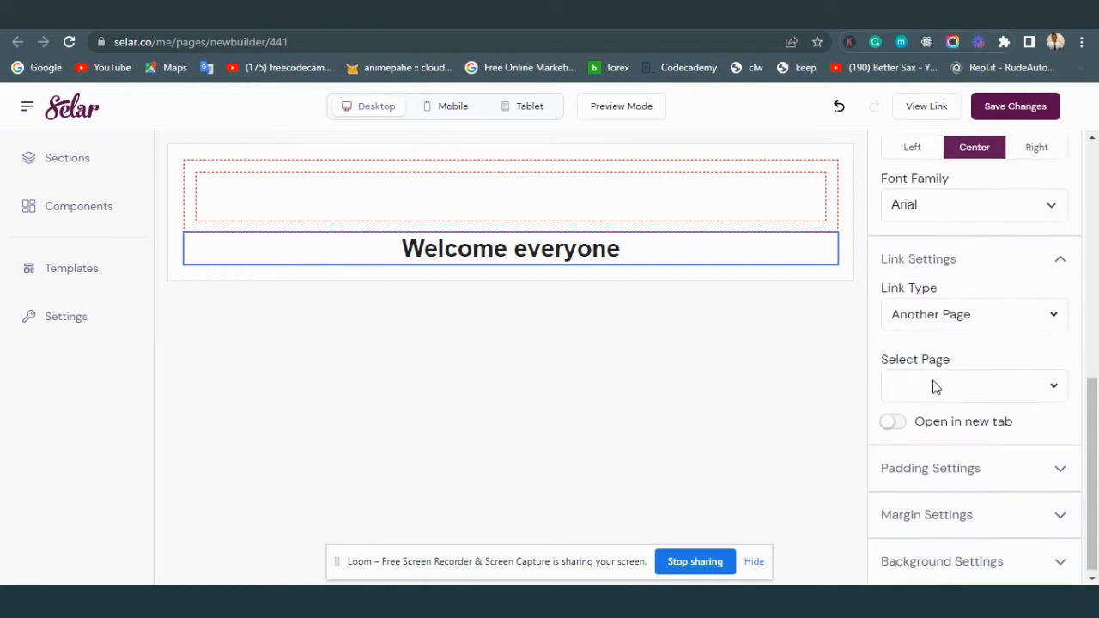
pyautogui.click(949, 252)
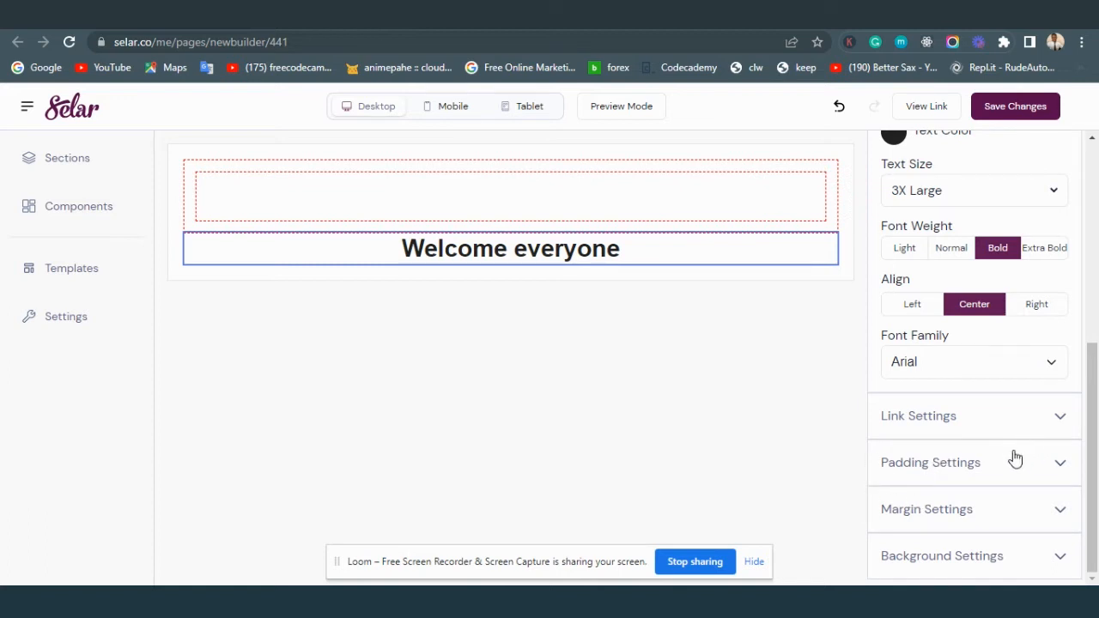
# Step: Set the paragraph's padding to 20 at the top, 18 at the bottom and 14 on the left
pyautogui.click(957, 464)
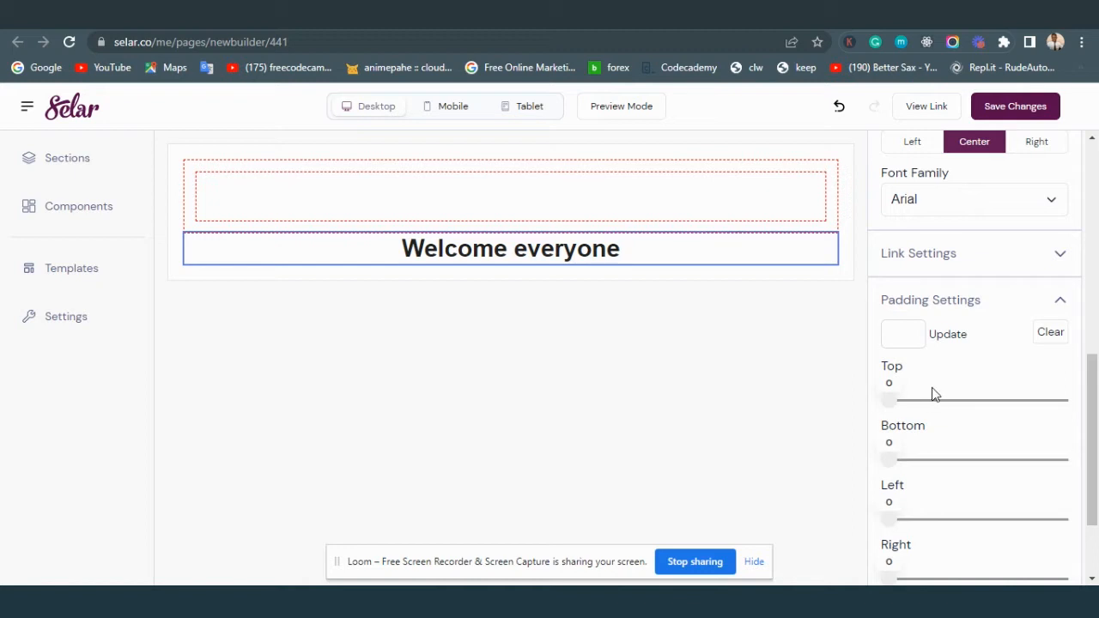
pyautogui.click(706, 254)
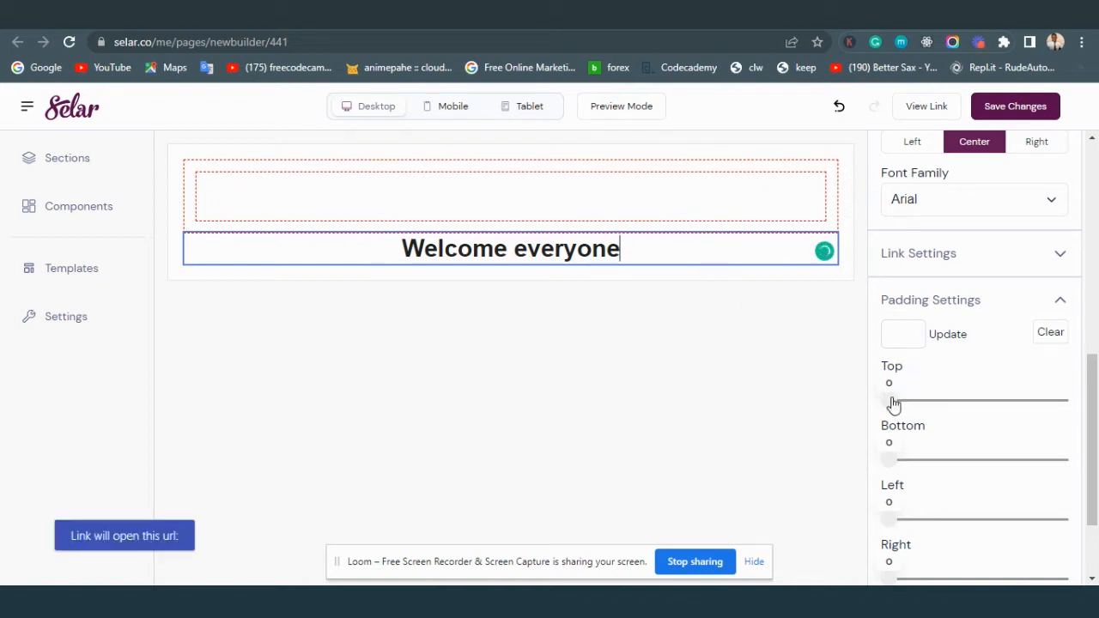
pyautogui.moveTo(893, 404); pyautogui.dragTo(918, 407)
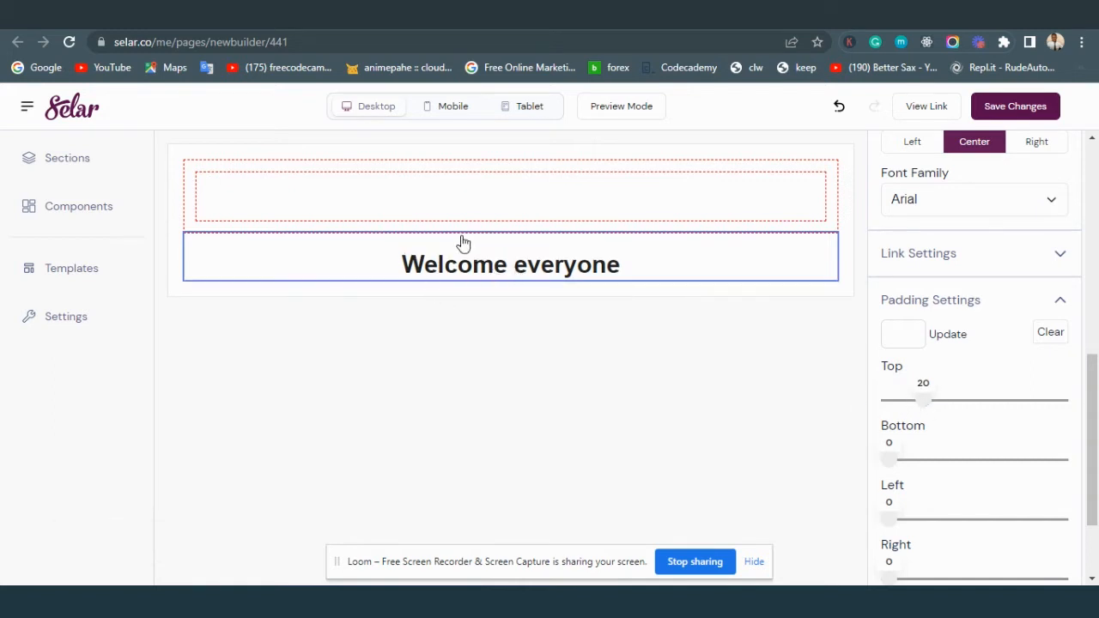
pyautogui.moveTo(888, 461); pyautogui.dragTo(919, 467)
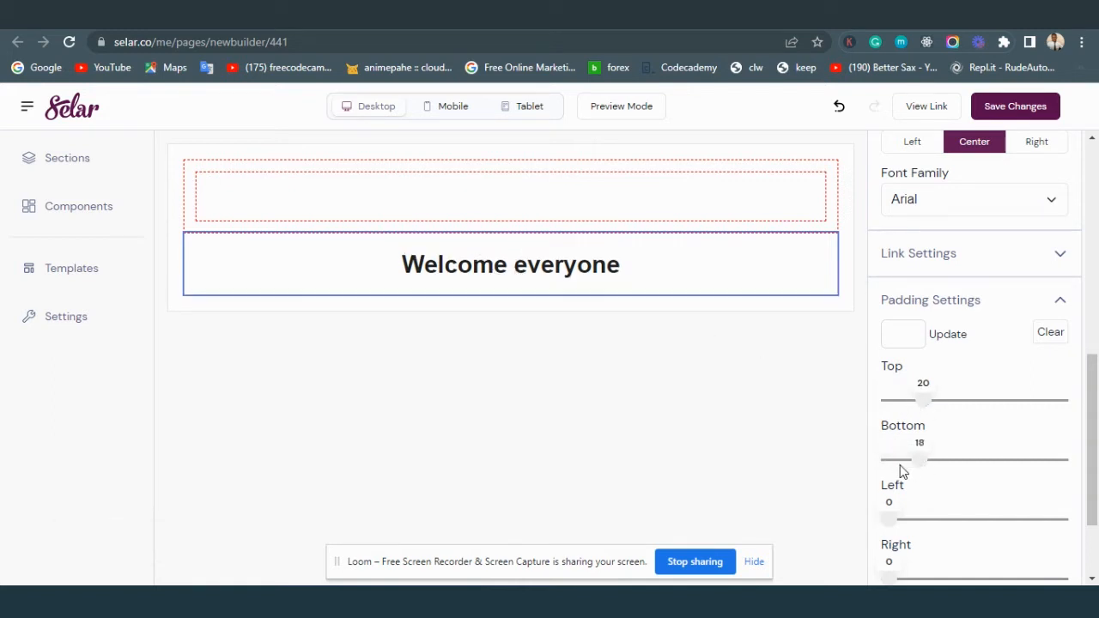
pyautogui.moveTo(888, 519); pyautogui.dragTo(913, 520)
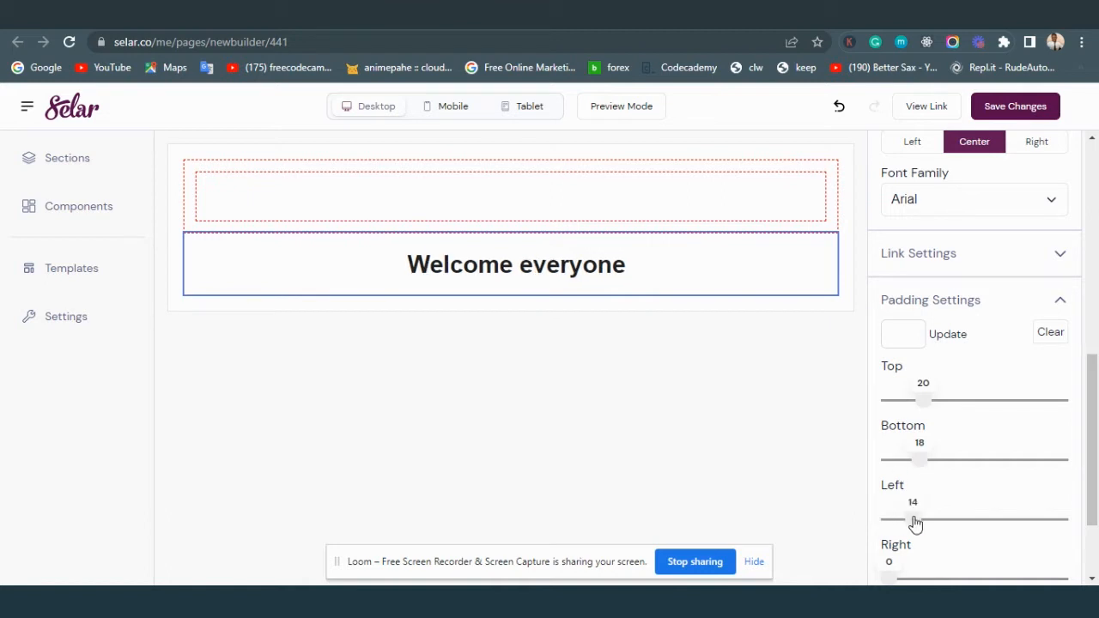
# Step: Set the paragraph's right padding to 21 and collapse the padding settings
pyautogui.scroll(-1, 891, 564)
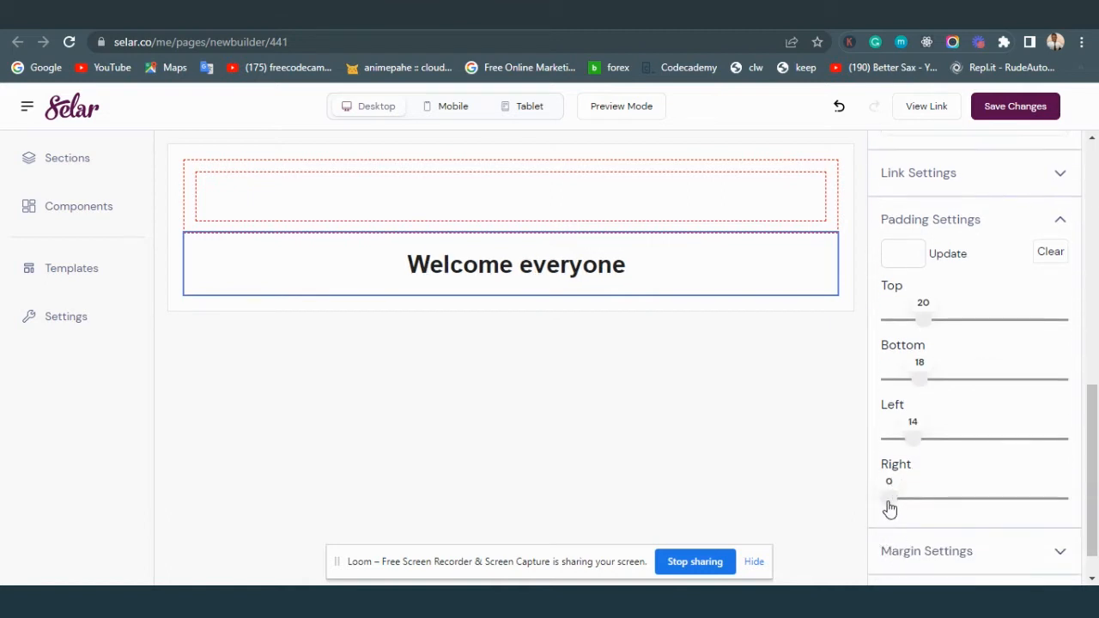
pyautogui.moveTo(889, 508); pyautogui.dragTo(920, 507)
pyautogui.scroll(-1, 922, 487)
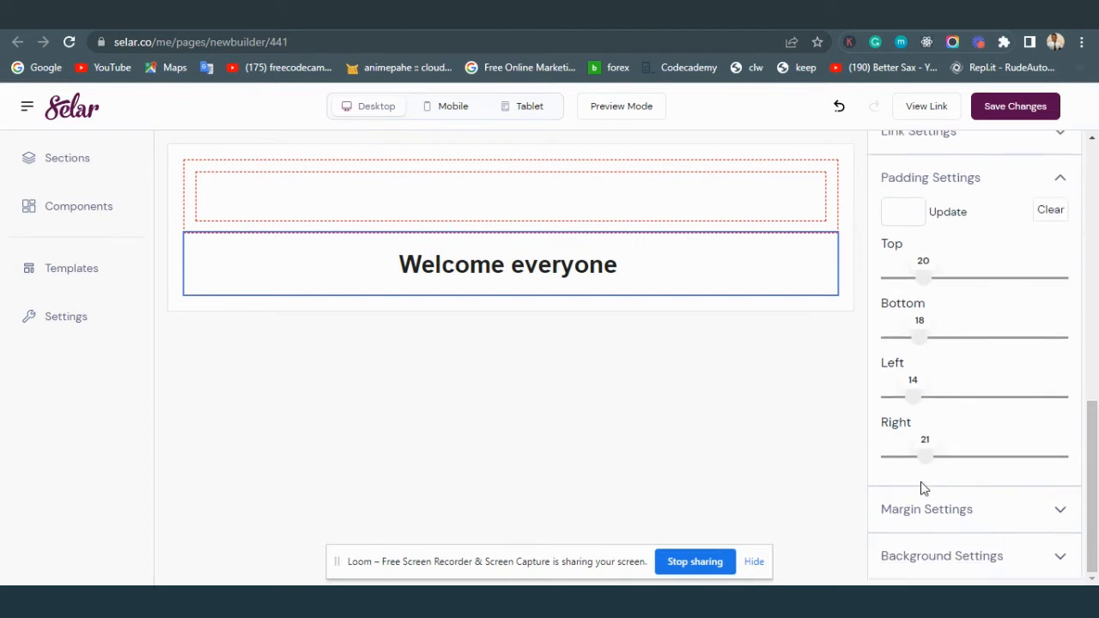
pyautogui.click(969, 184)
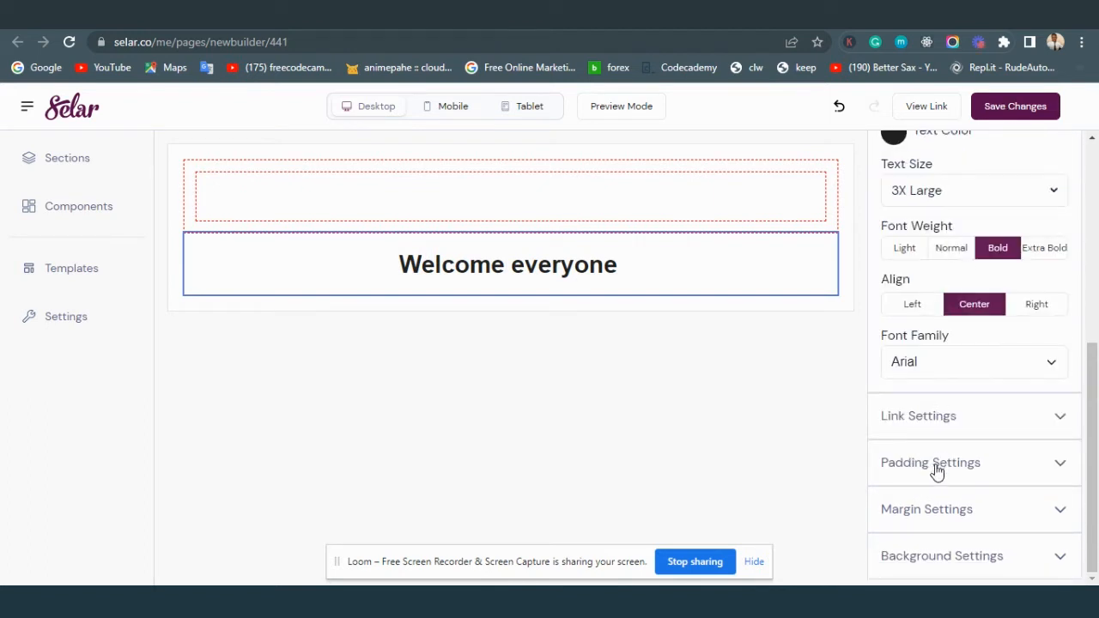
# Step: Set the paragraph's margin to 20 at the top, 20 at the bottom, 15 on the left and 20 on the right
pyautogui.click(937, 513)
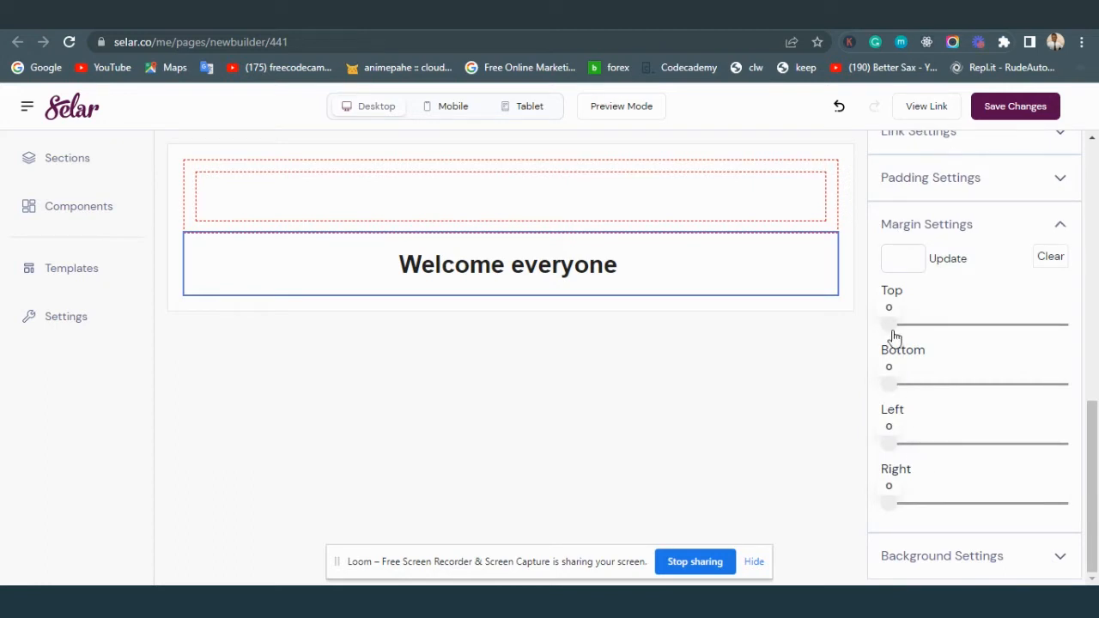
pyautogui.moveTo(891, 328); pyautogui.dragTo(924, 328)
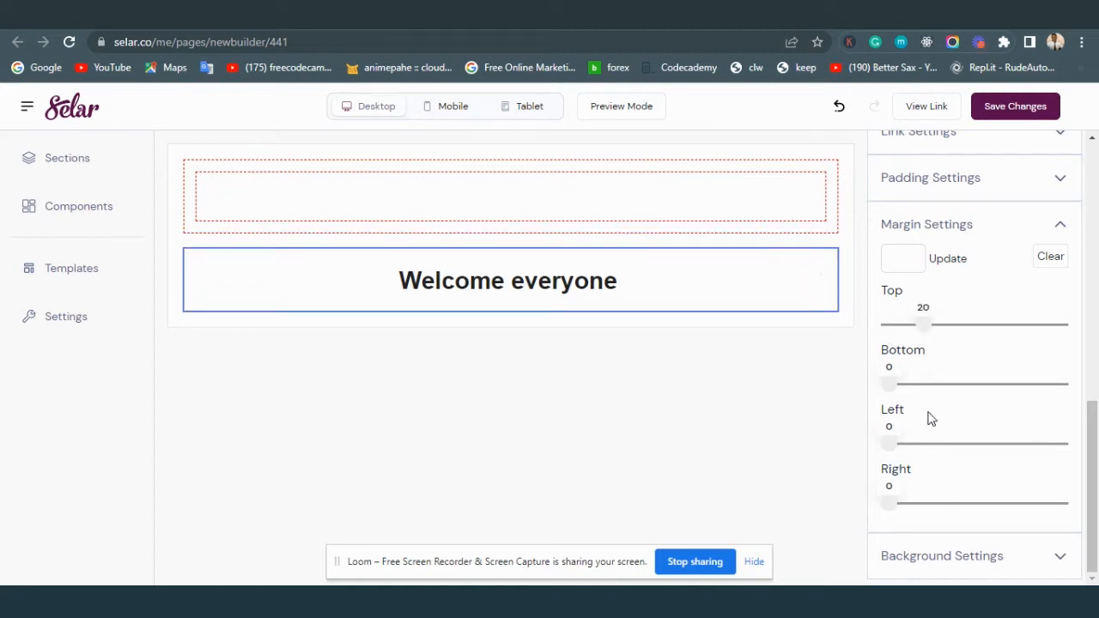
pyautogui.moveTo(893, 386); pyautogui.dragTo(923, 386)
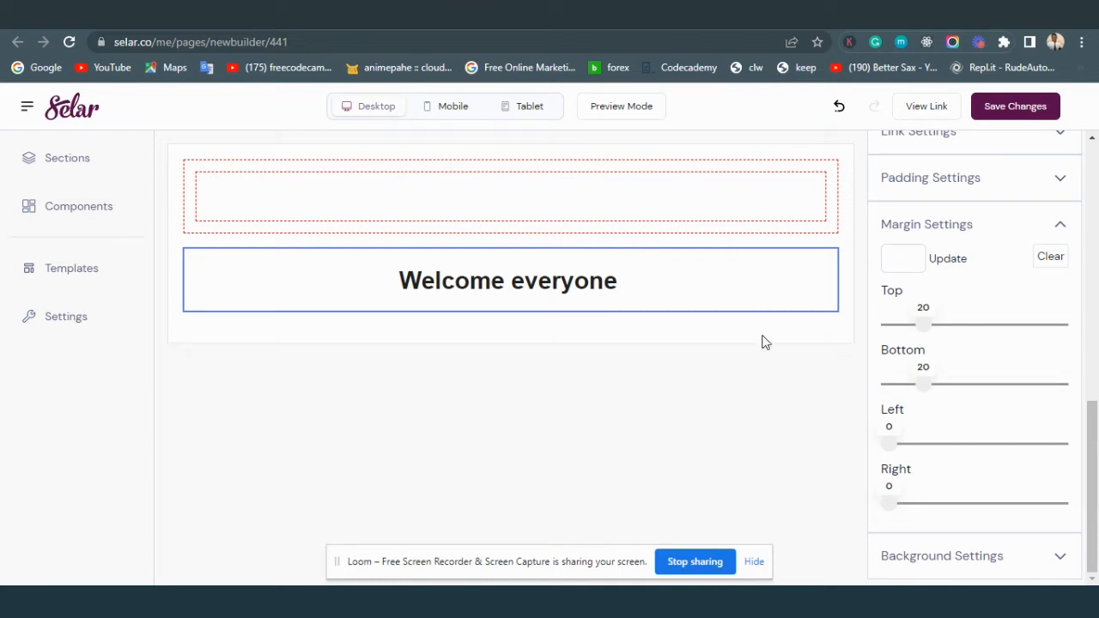
pyautogui.moveTo(887, 444); pyautogui.dragTo(914, 444)
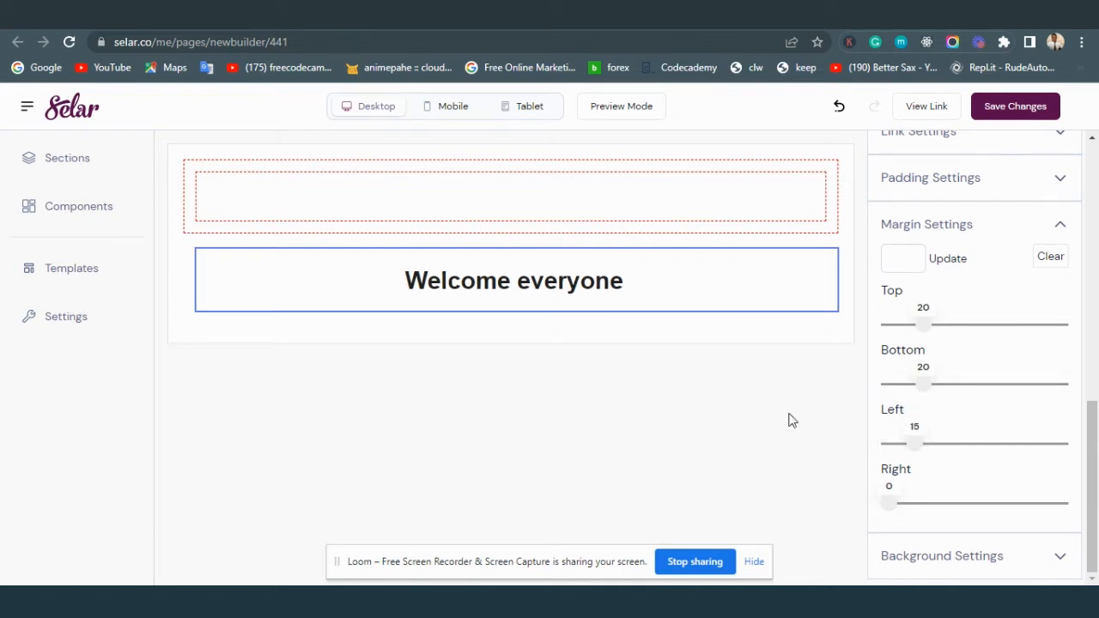
pyautogui.moveTo(892, 511); pyautogui.dragTo(924, 513)
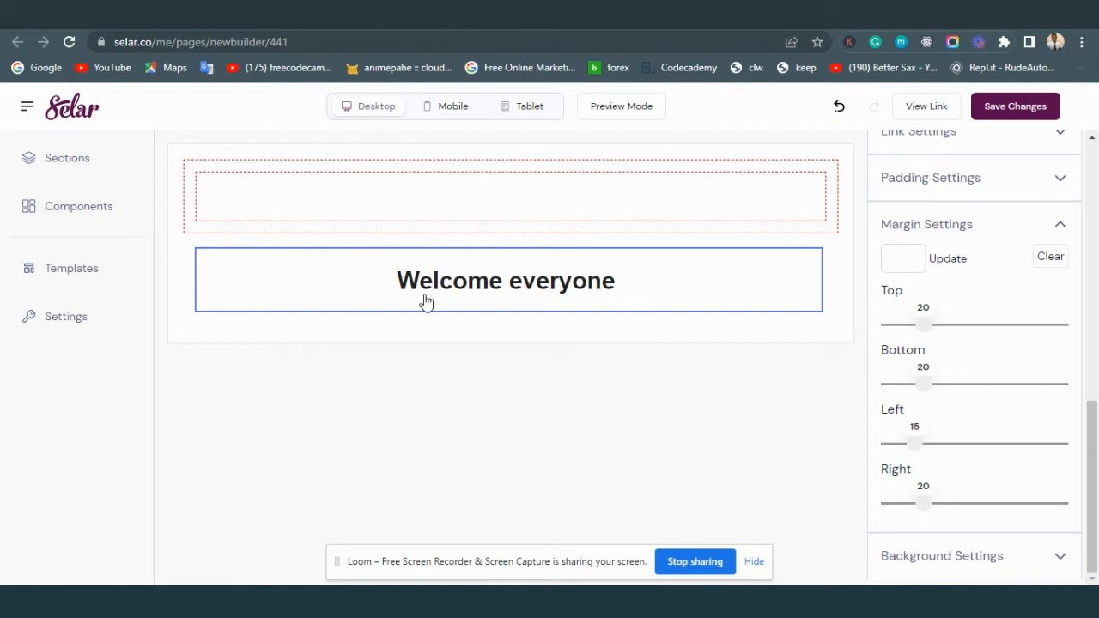
pyautogui.click(996, 230)
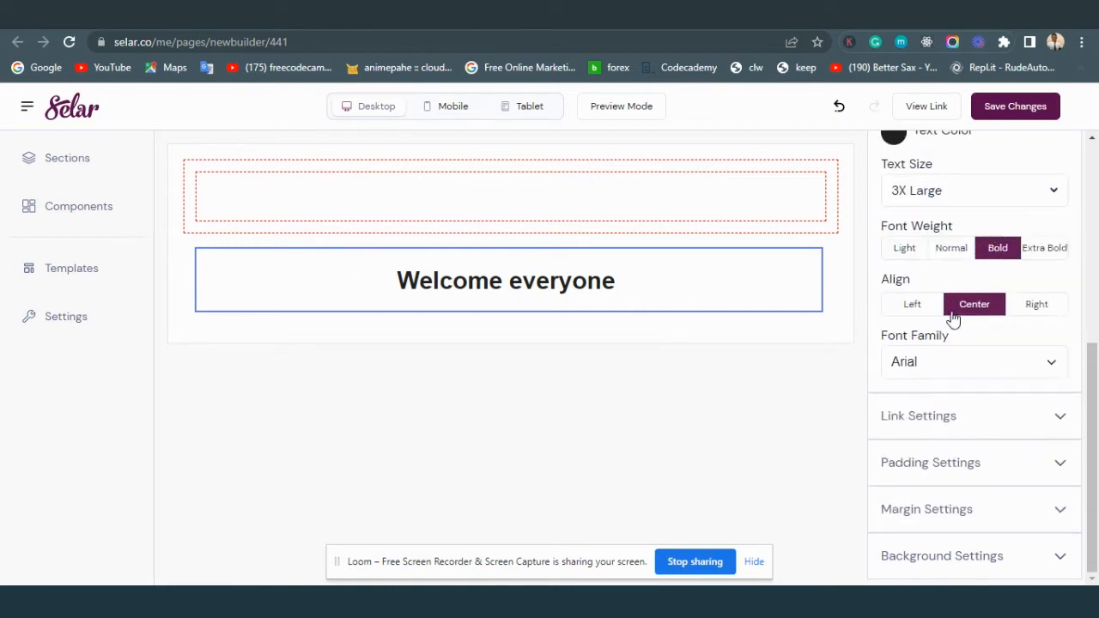
# Step: Try several background colors on the "Welcome everyone" paragraph and settle on the orange swatch
pyautogui.click(953, 556)
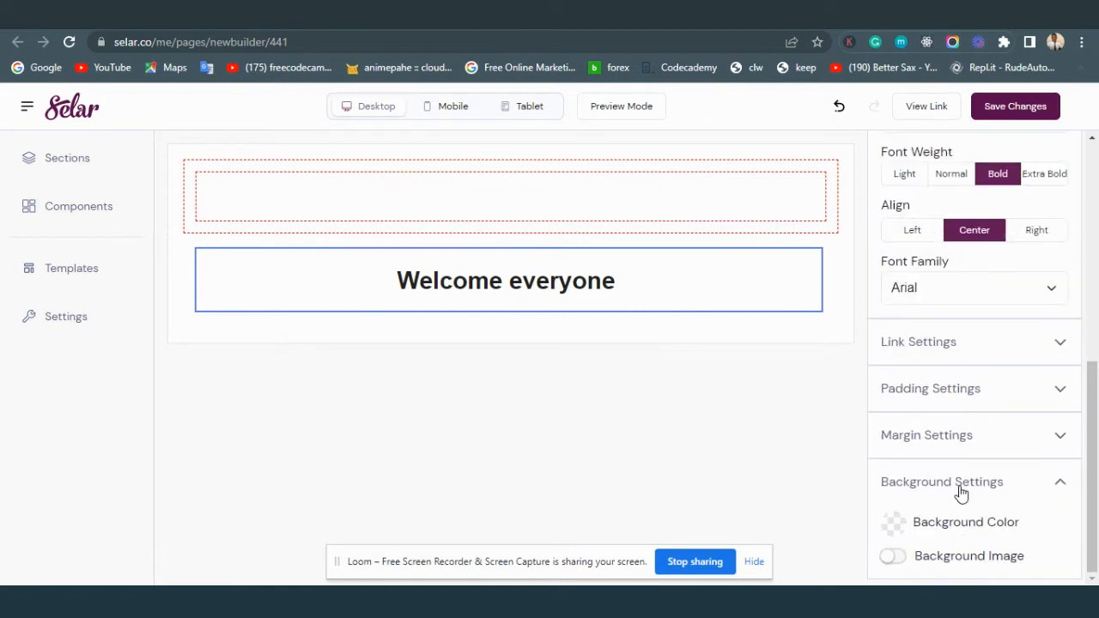
pyautogui.click(892, 525)
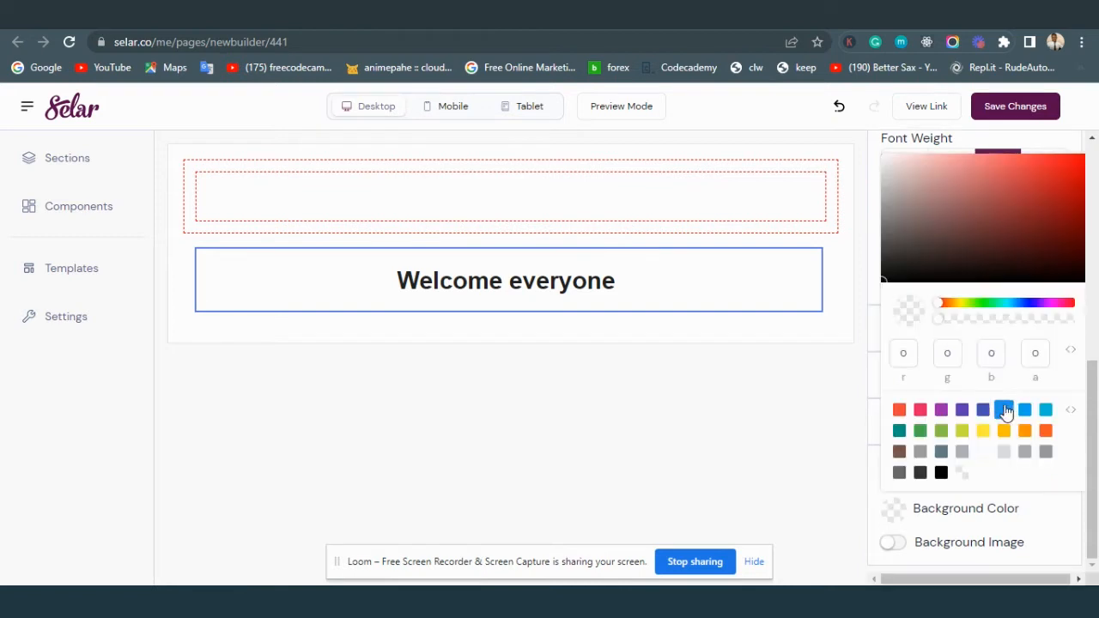
pyautogui.click(1003, 411)
pyautogui.click(961, 410)
pyautogui.click(1006, 450)
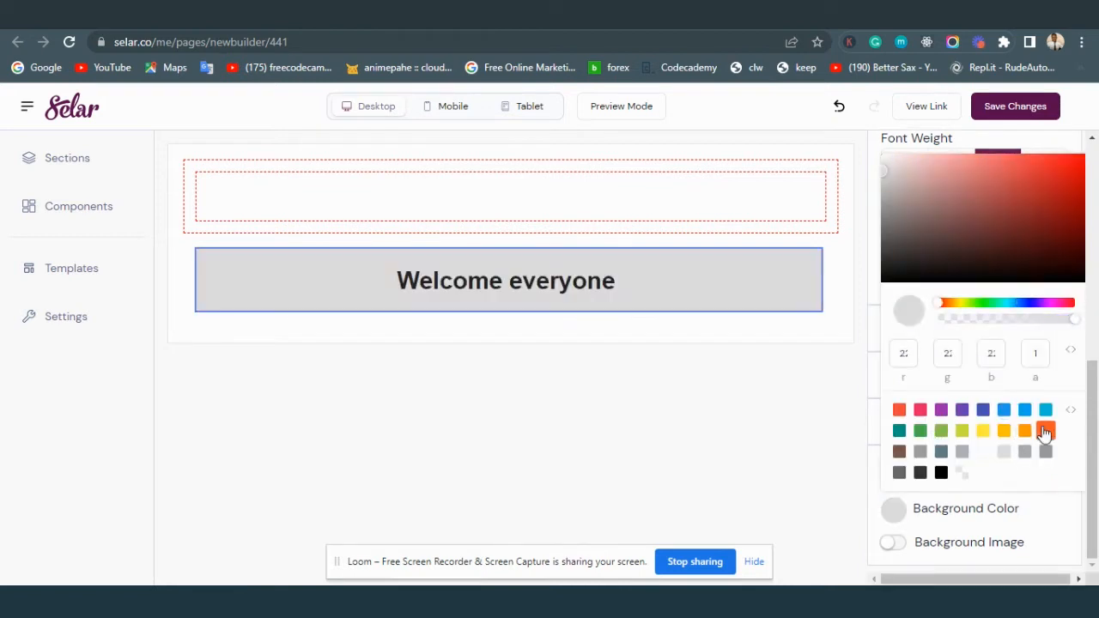
pyautogui.click(1045, 430)
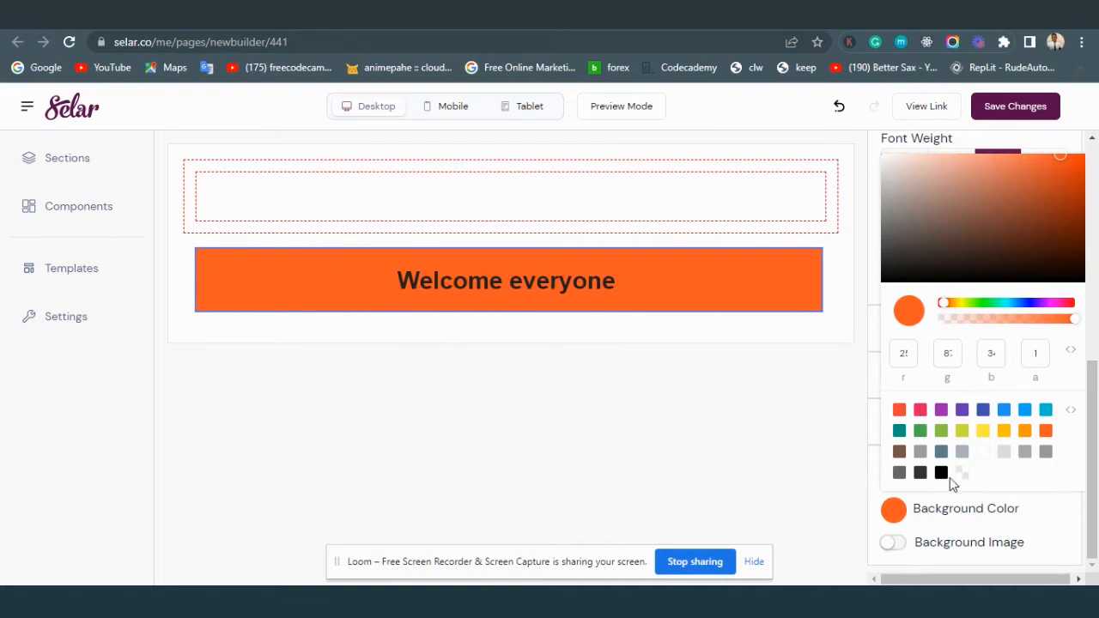
pyautogui.click(893, 509)
pyautogui.scroll(5, 947, 412)
pyautogui.scroll(2, 945, 394)
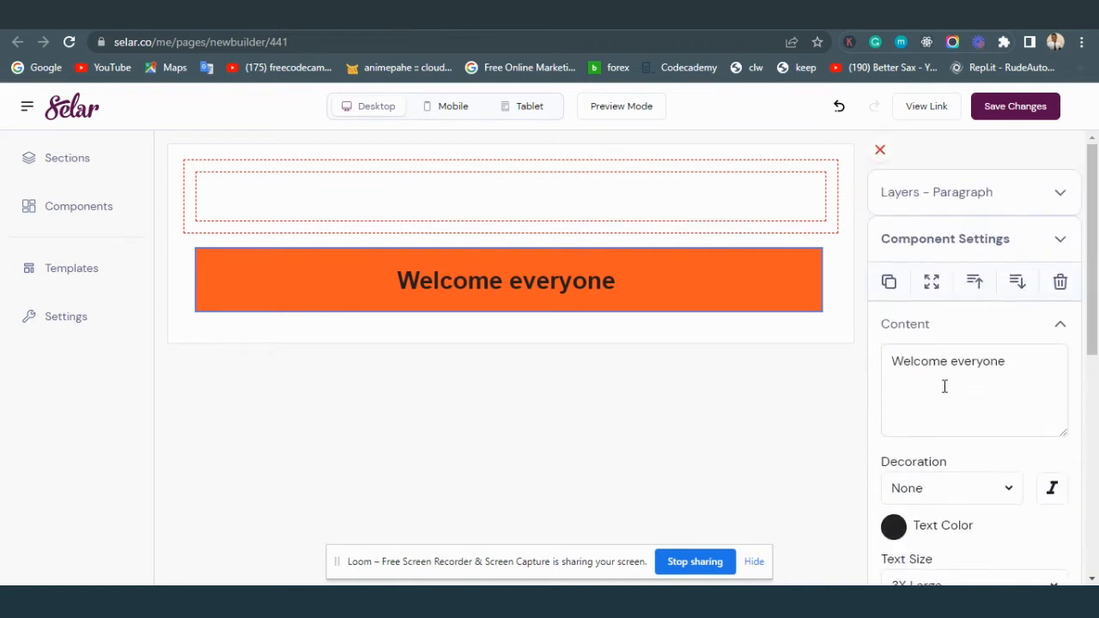
# Step: Add a Row component below the "Welcome everyone" paragraph and a Container component beneath that row
pyautogui.click(47, 201)
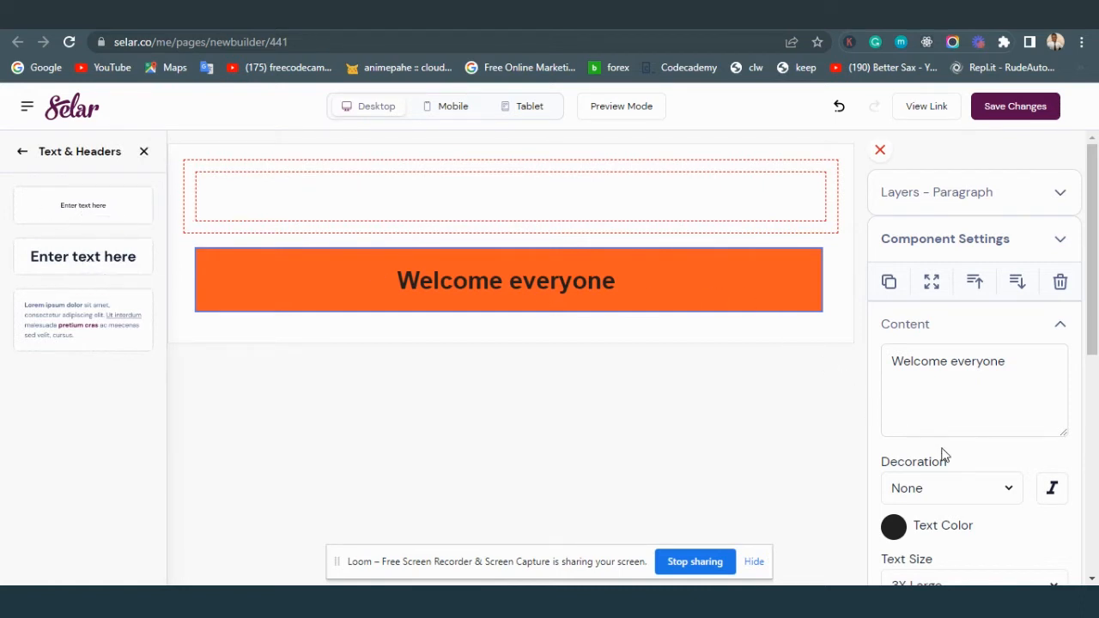
pyautogui.scroll(-2, 942, 455)
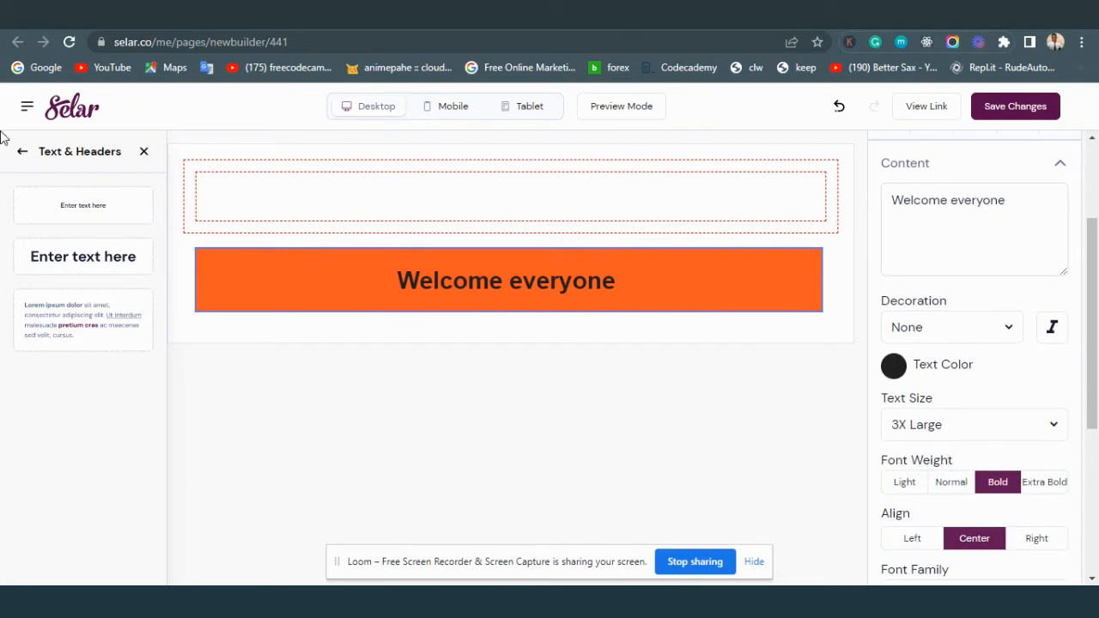
pyautogui.click(22, 152)
pyautogui.click(62, 216)
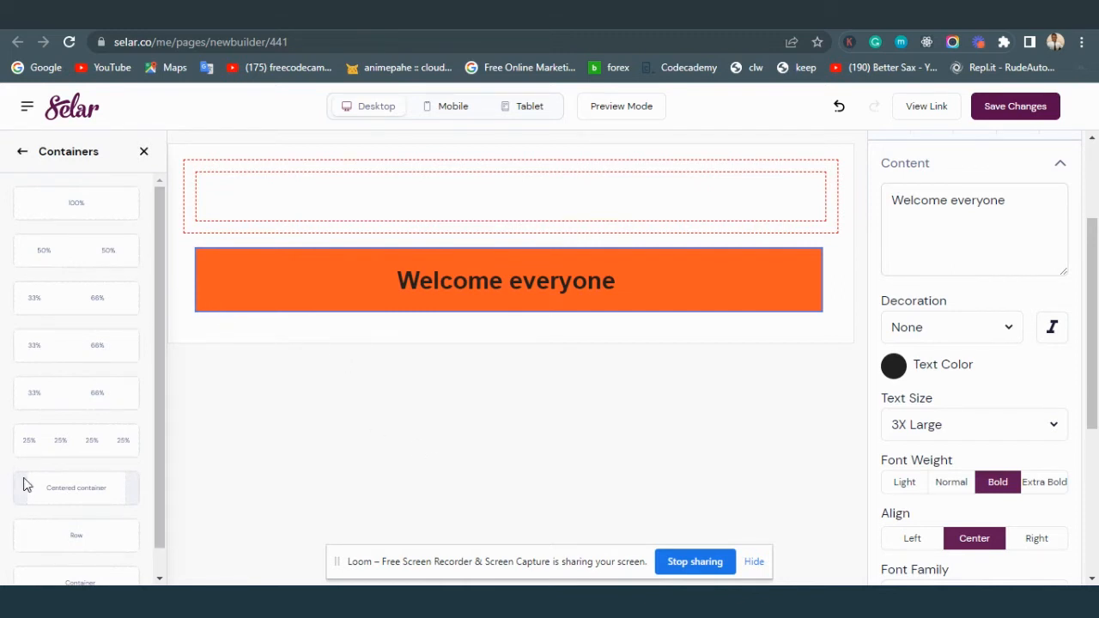
pyautogui.moveTo(68, 515); pyautogui.dragTo(500, 341)
pyautogui.click(415, 343)
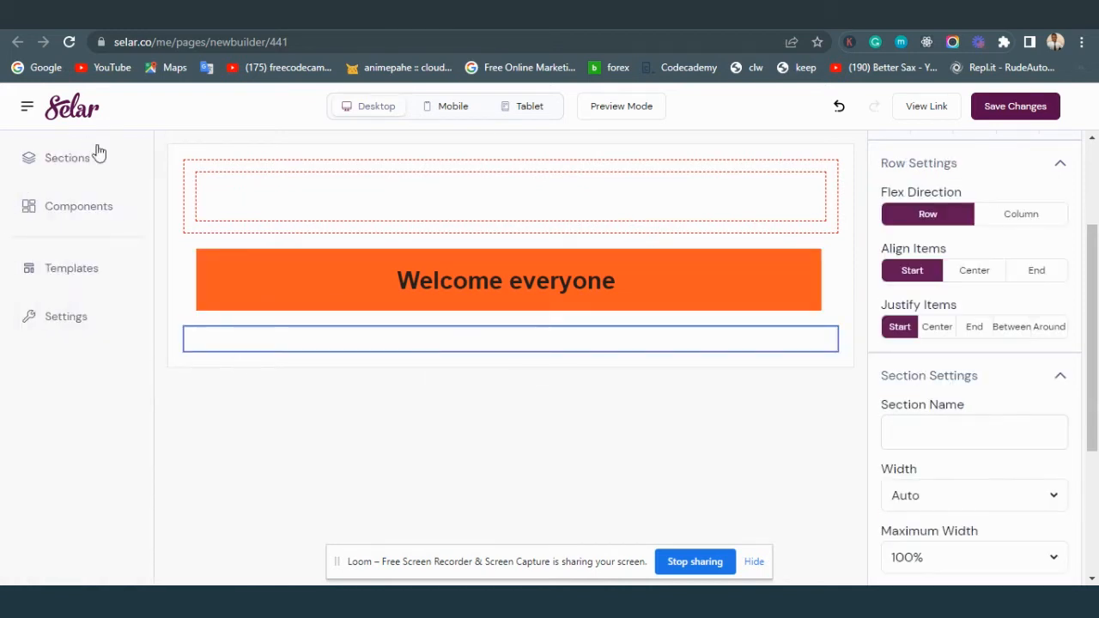
pyautogui.click(90, 209)
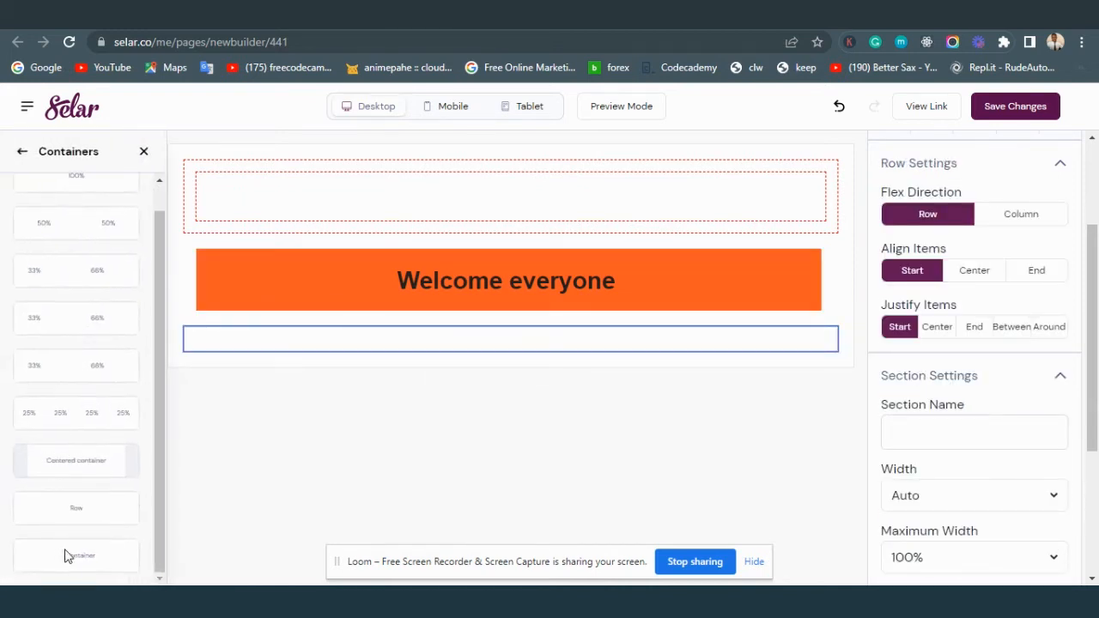
pyautogui.moveTo(68, 555); pyautogui.dragTo(461, 365)
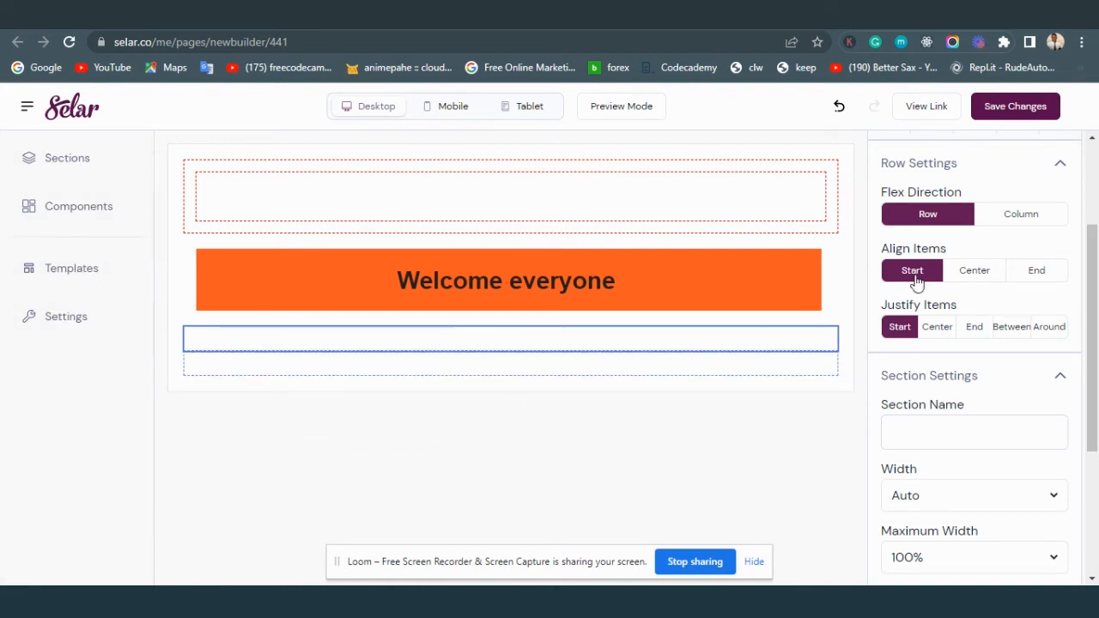
# Step: Compare the settings of the new row and container, and set the container's width to 25%
pyautogui.scroll(2, 914, 276)
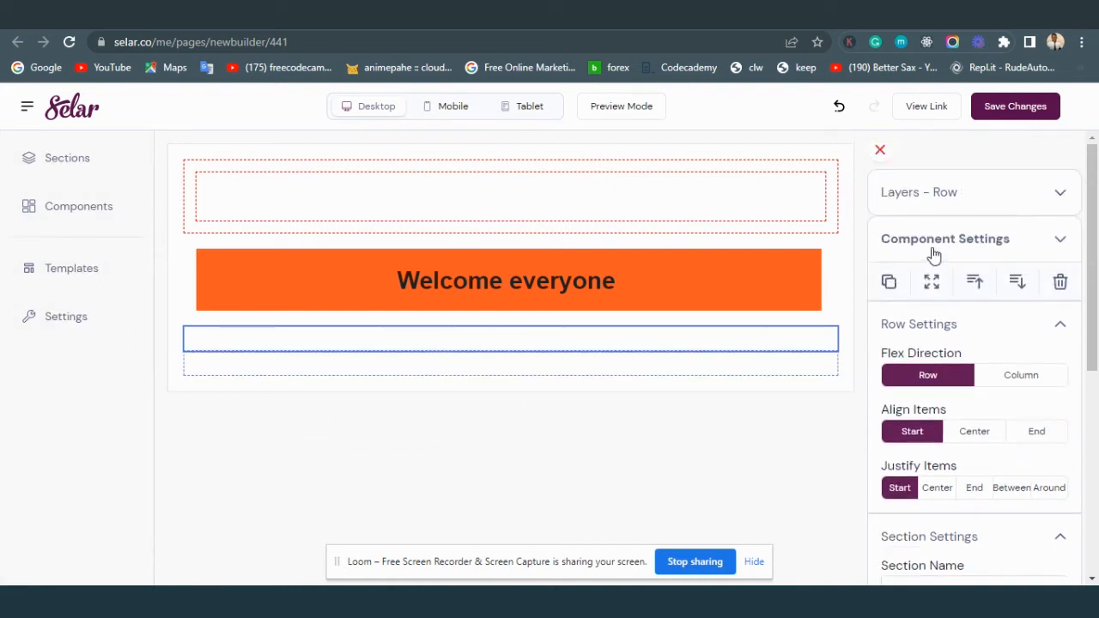
pyautogui.click(543, 374)
pyautogui.click(587, 337)
pyautogui.click(432, 363)
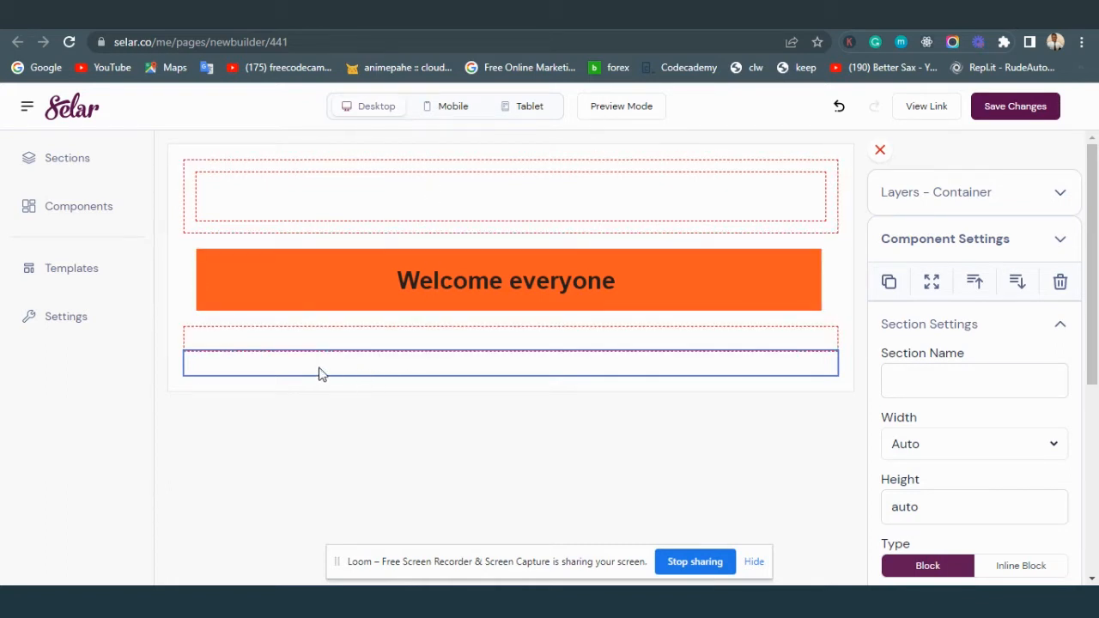
pyautogui.click(942, 444)
pyautogui.click(984, 117)
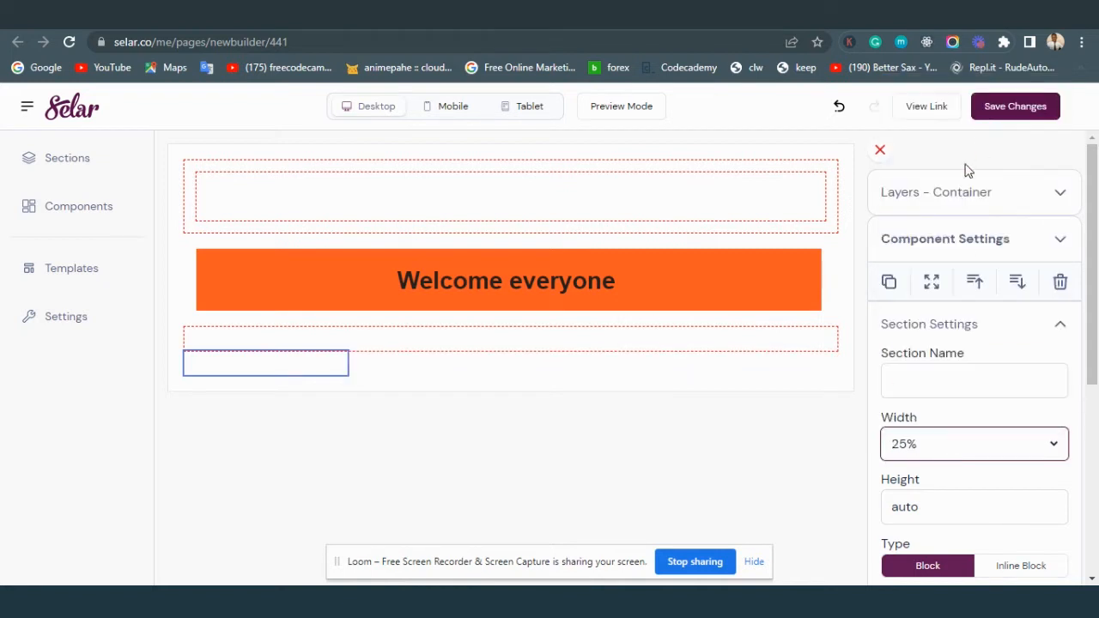
pyautogui.click(320, 370)
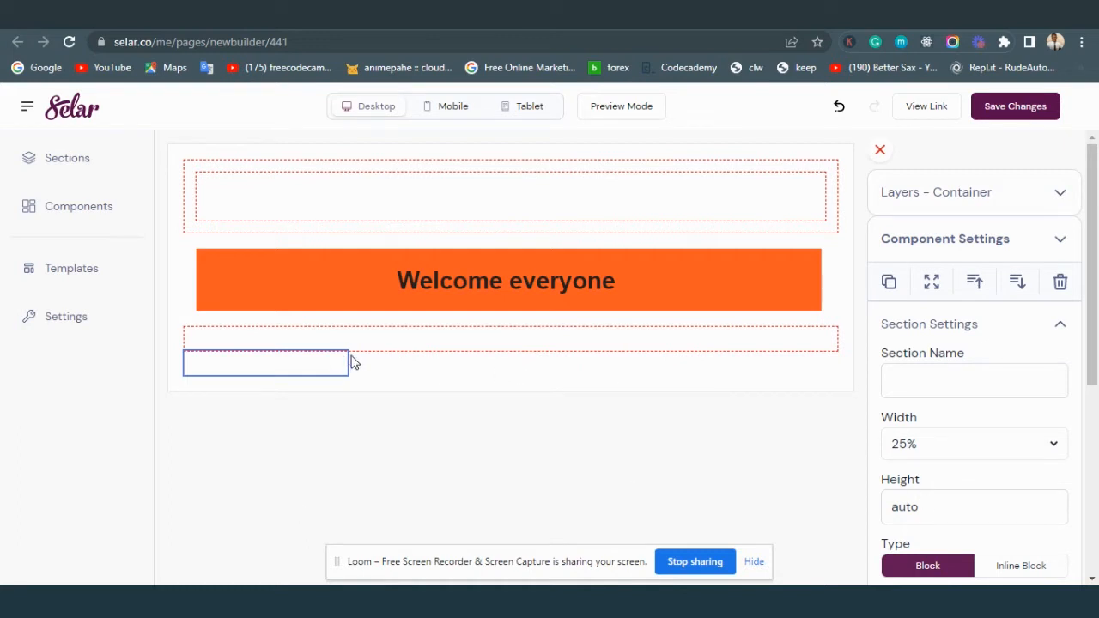
# Step: Place a plain "Enter text here" text component in the 25% container and another one in the row
pyautogui.click(42, 206)
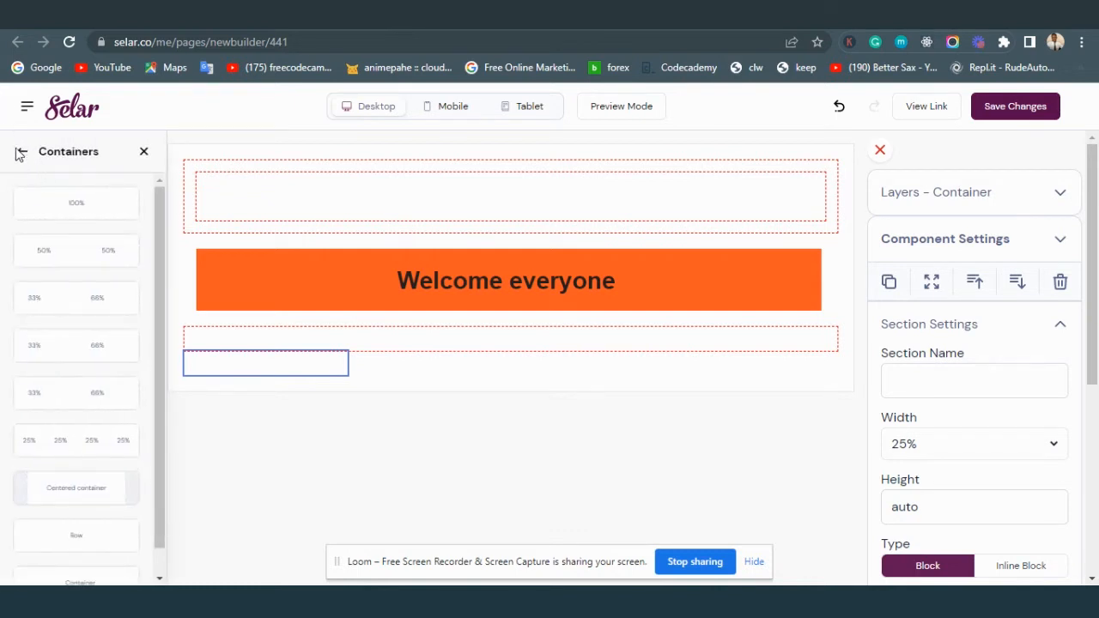
pyautogui.click(23, 154)
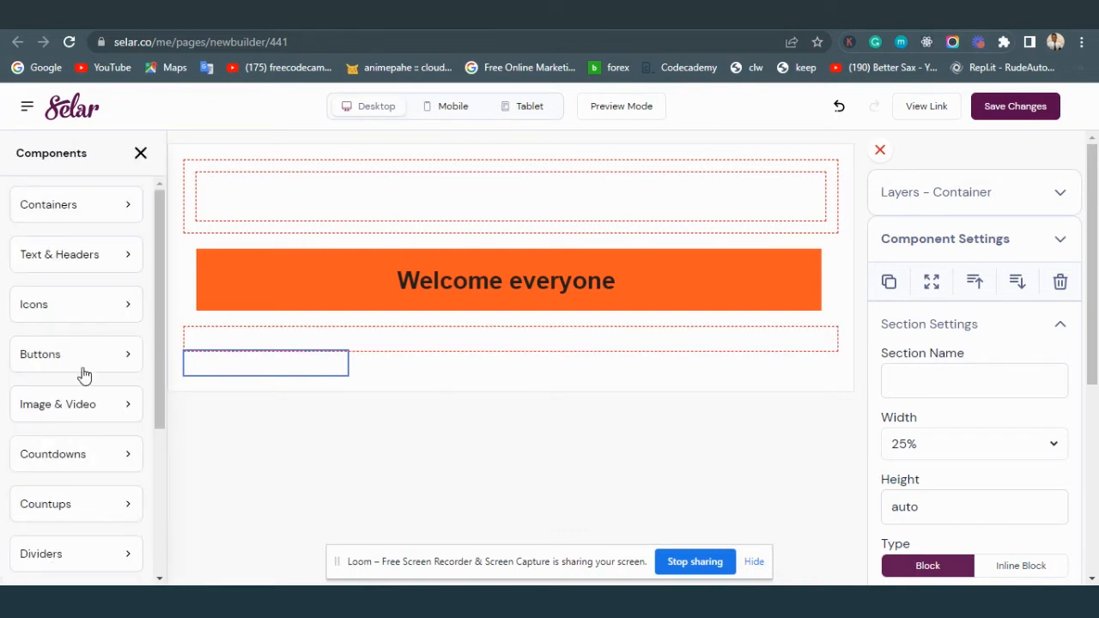
pyautogui.click(67, 261)
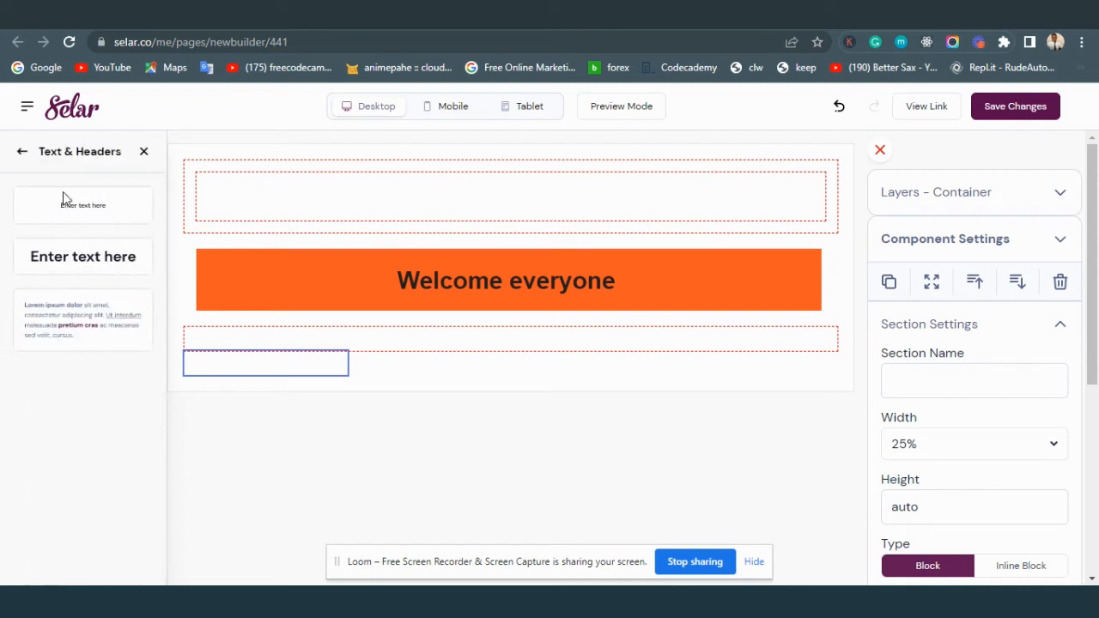
pyautogui.moveTo(63, 200); pyautogui.dragTo(240, 369)
pyautogui.click(89, 219)
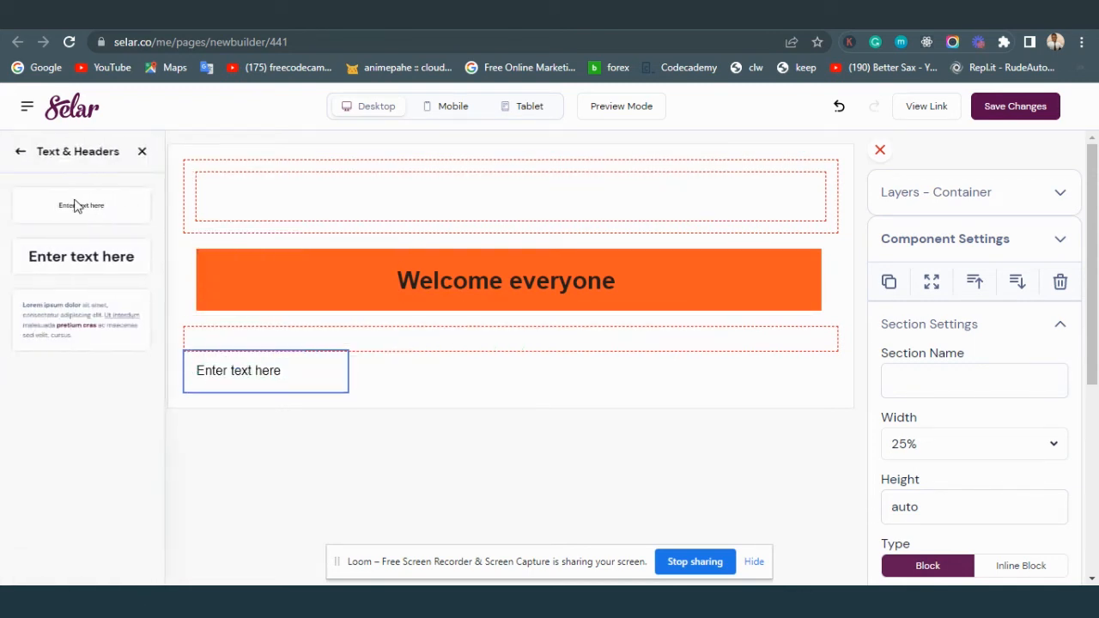
pyautogui.moveTo(77, 206); pyautogui.dragTo(271, 339)
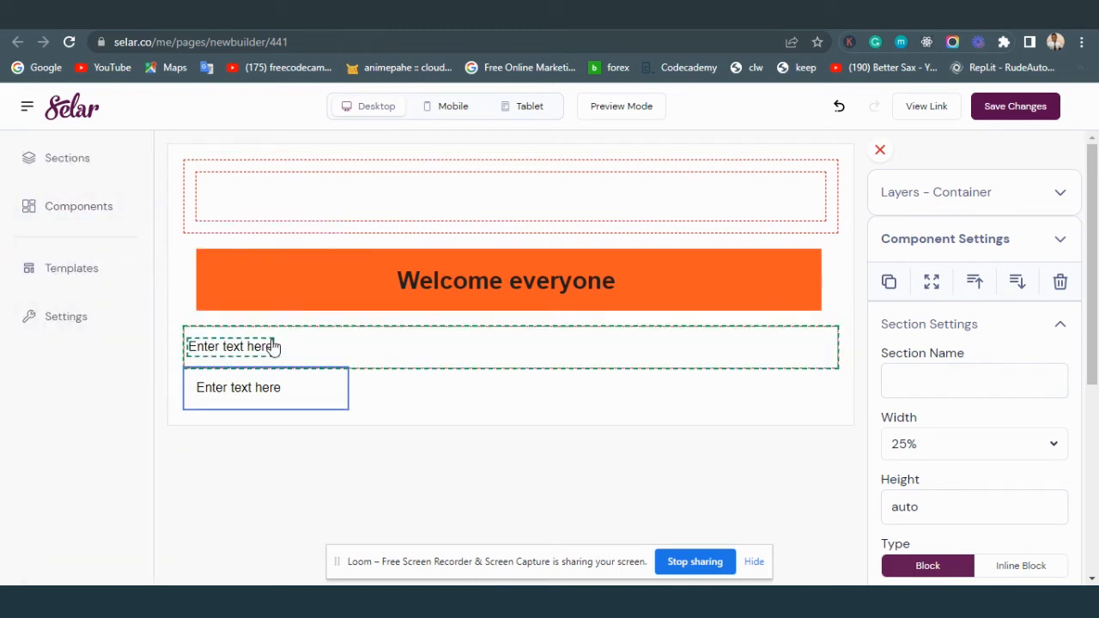
# Step: Duplicate the "Enter text here" paragraph in the row and the one in the container
pyautogui.click(267, 347)
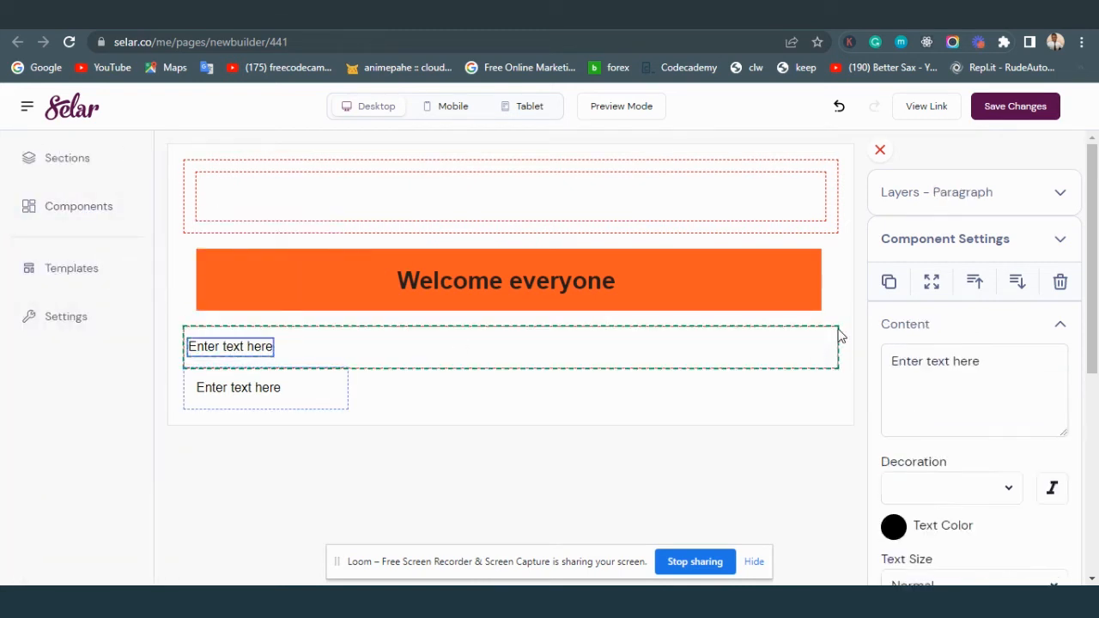
pyautogui.click(888, 281)
pyautogui.click(269, 397)
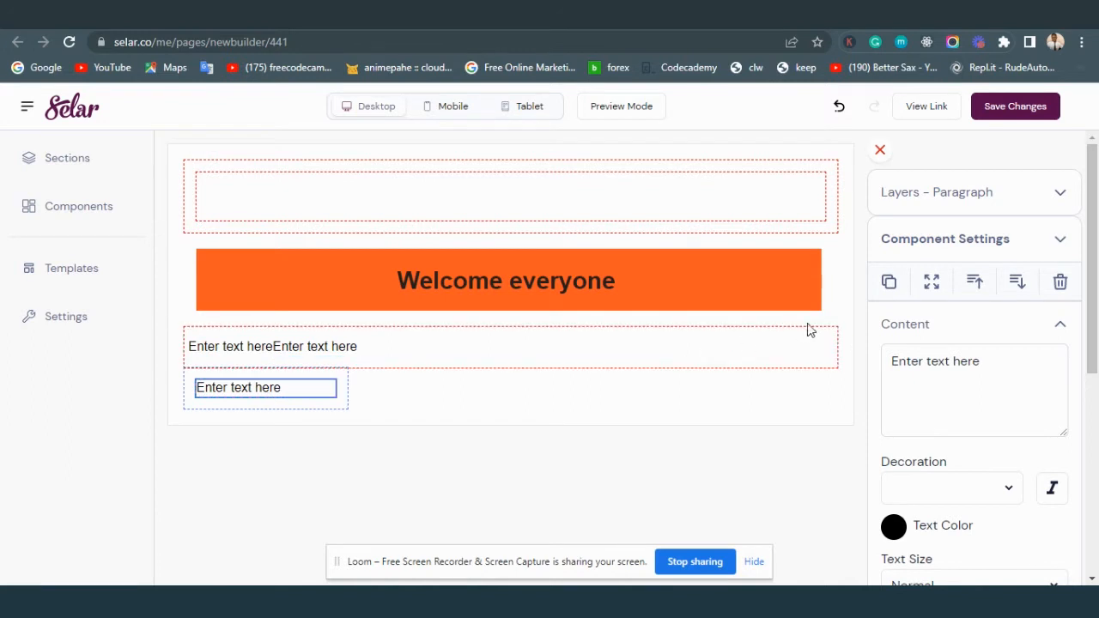
pyautogui.click(888, 282)
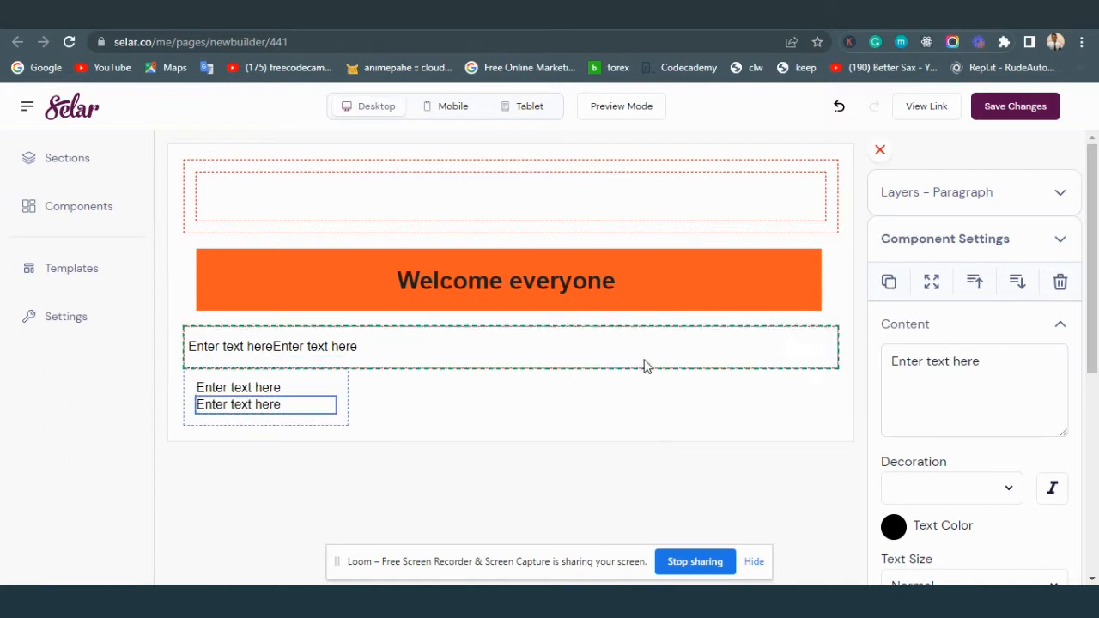
# Step: Try the Column flex direction on the row holding the two texts, and switch it back to Row
pyautogui.click(433, 356)
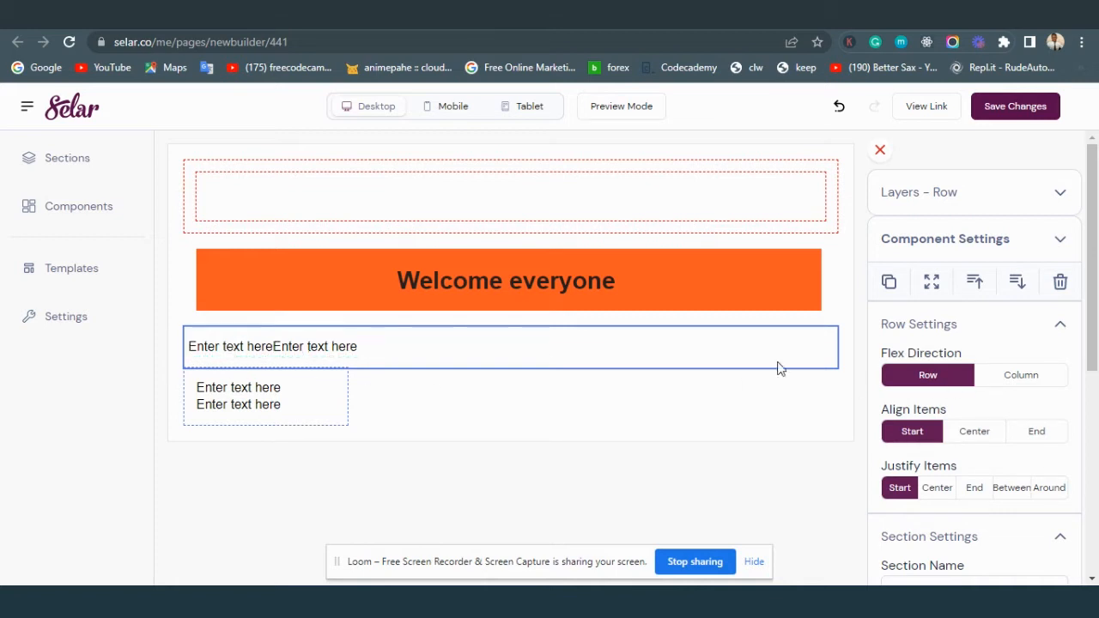
pyautogui.click(1041, 385)
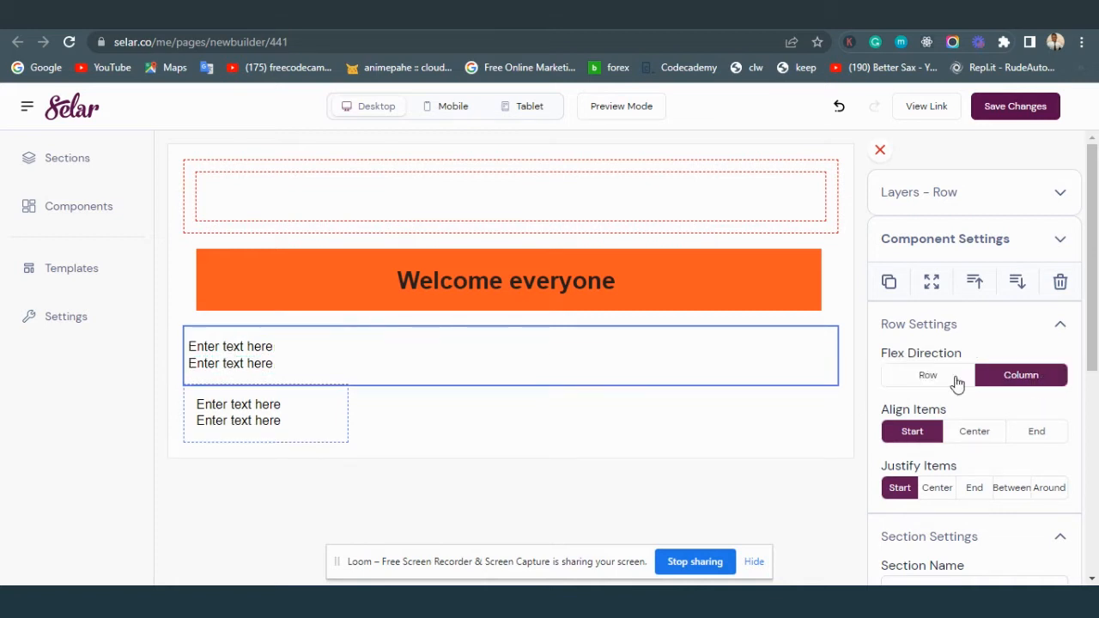
pyautogui.click(923, 376)
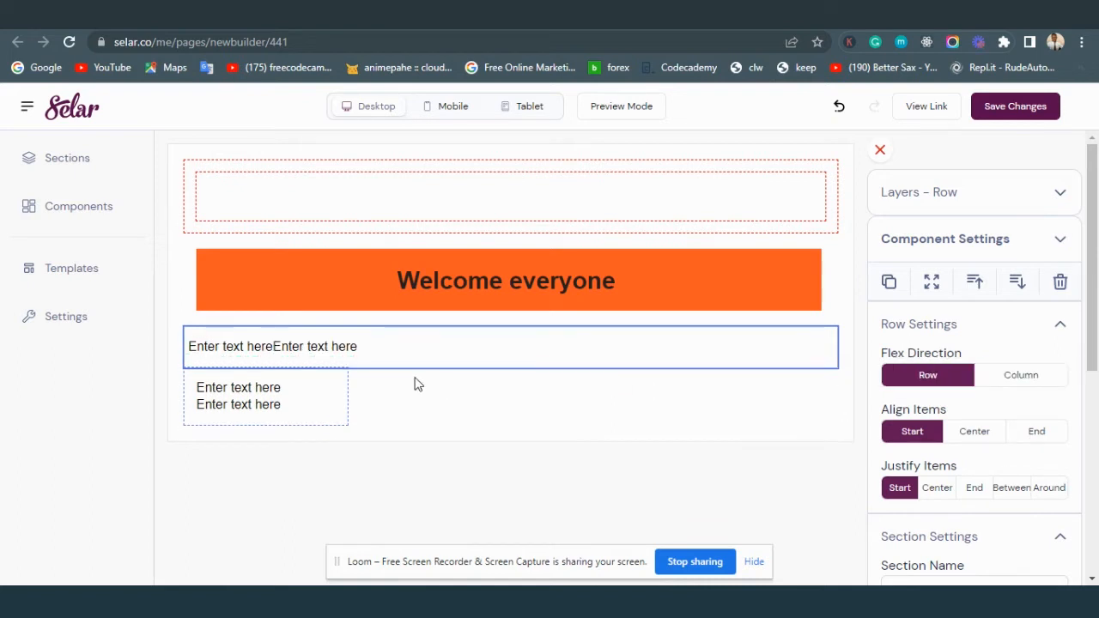
# Step: Switch the flex direction of the two-text row to Column once more and return it to Row
pyautogui.click(1048, 376)
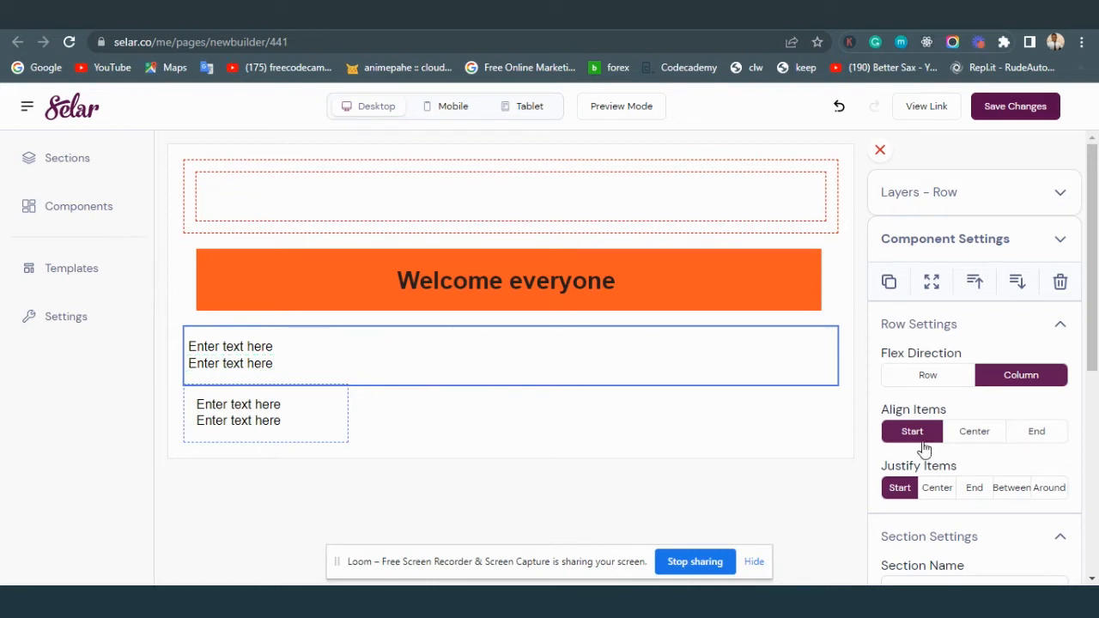
pyautogui.click(918, 382)
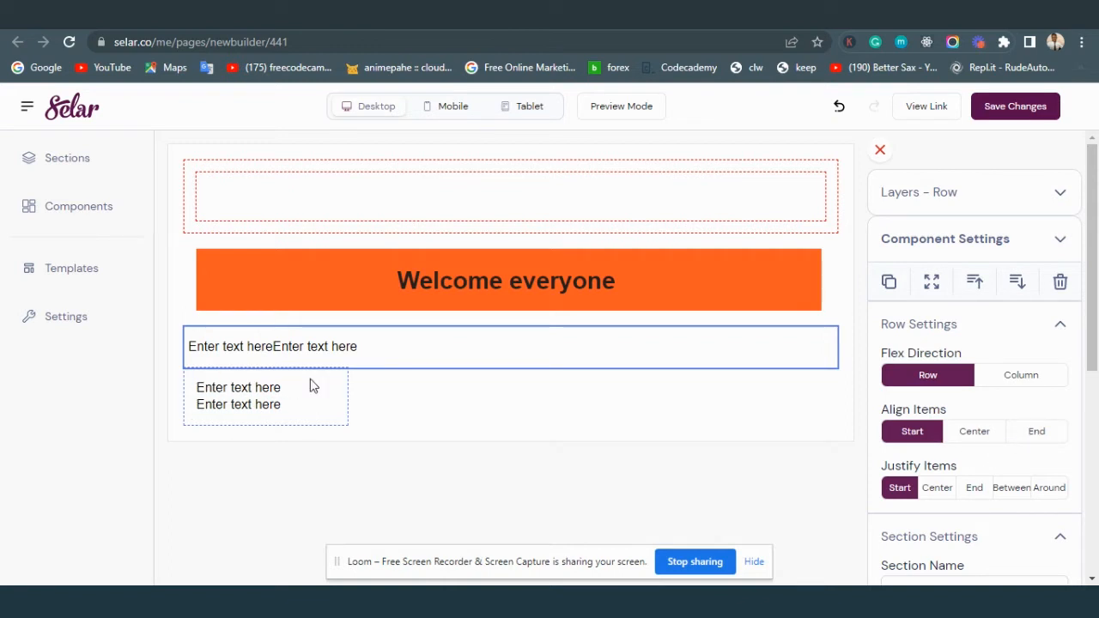
# Step: Try the Start, Center, End and Between justifications on the two-text row, and set its Justify Items to Around
pyautogui.scroll(-3, 915, 387)
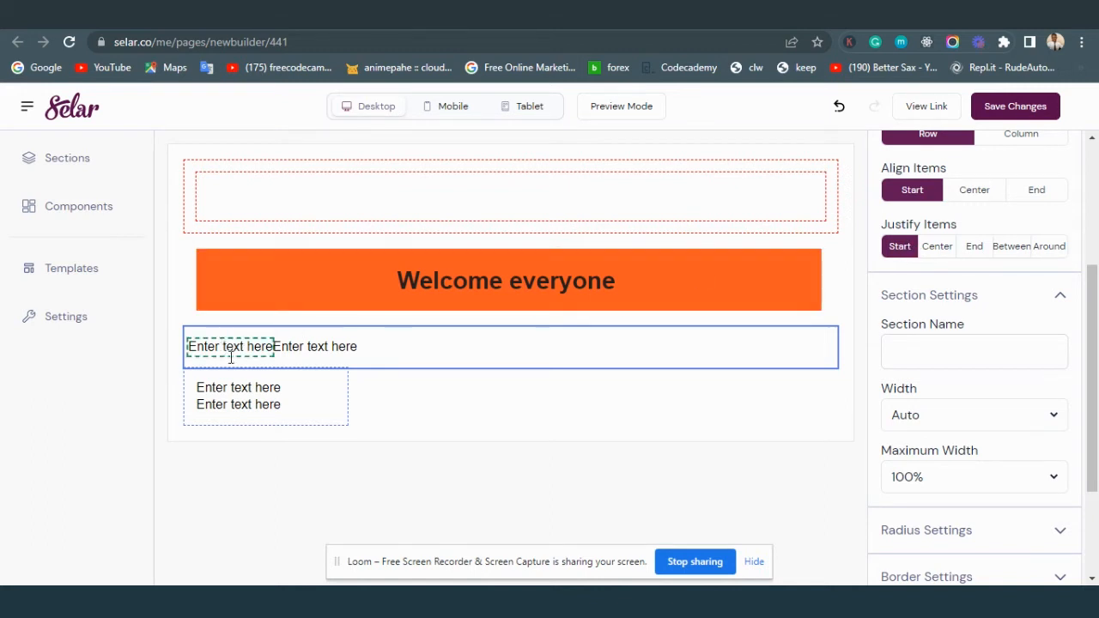
pyautogui.click(936, 247)
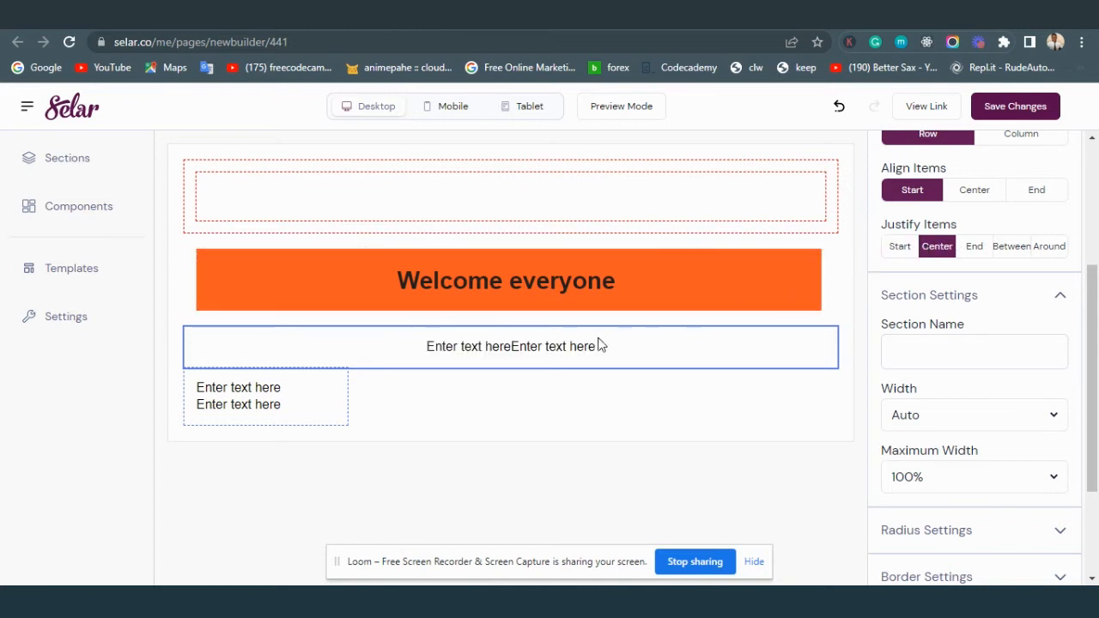
pyautogui.click(976, 250)
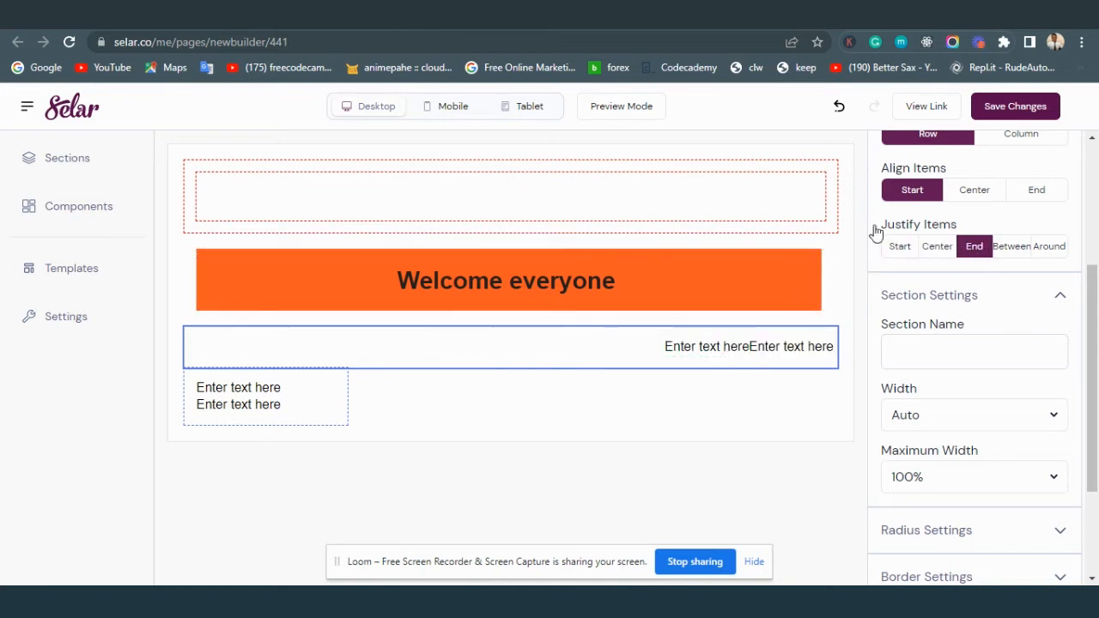
pyautogui.click(1010, 248)
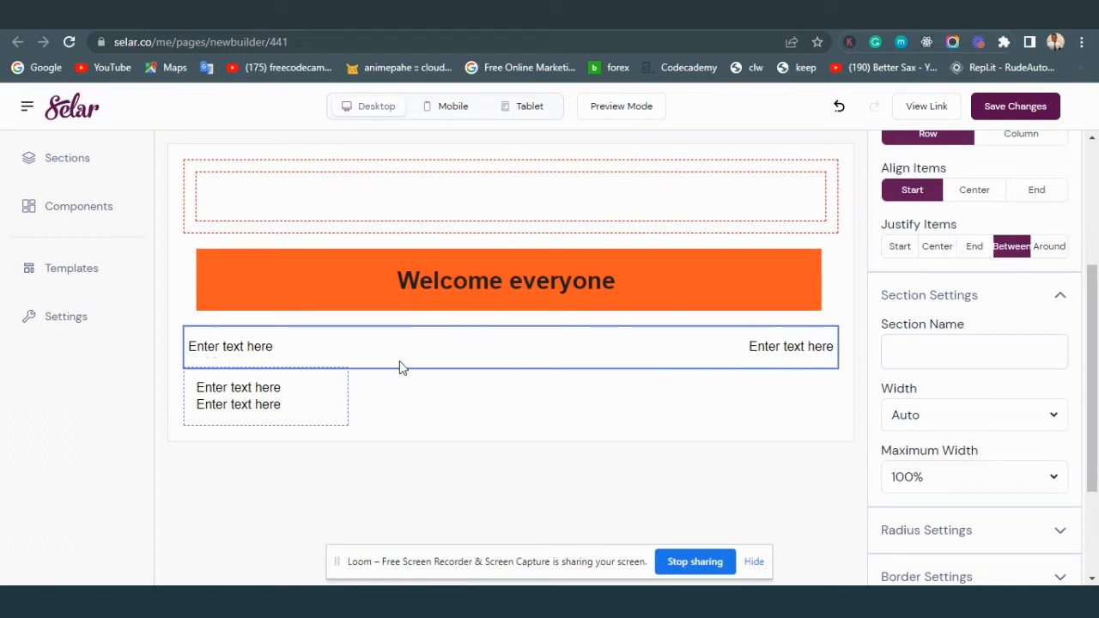
pyautogui.click(1056, 251)
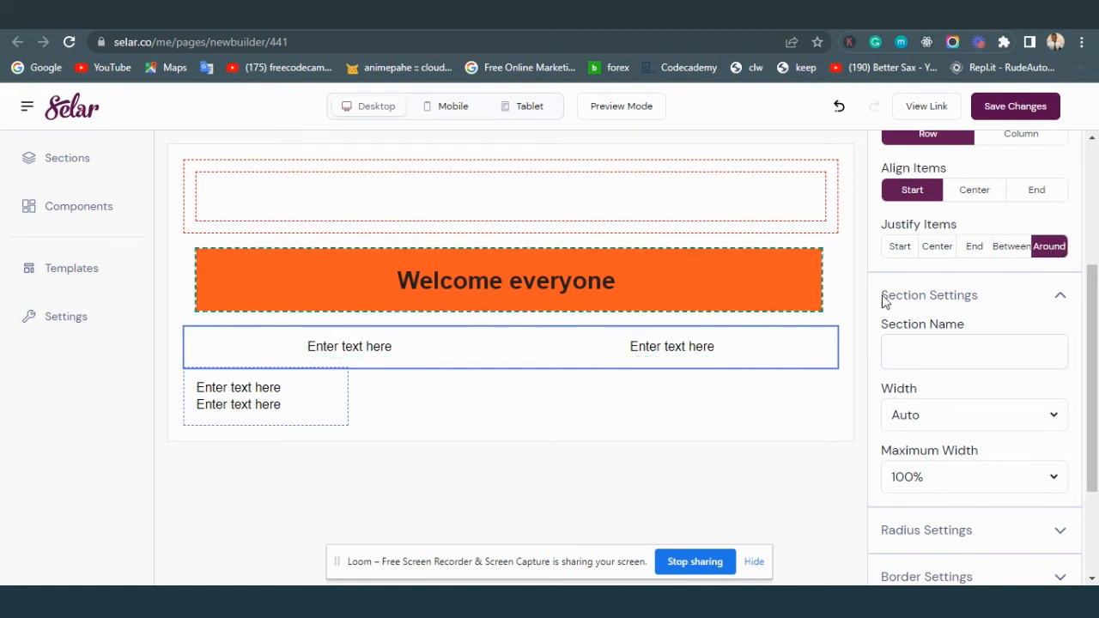
pyautogui.click(1019, 250)
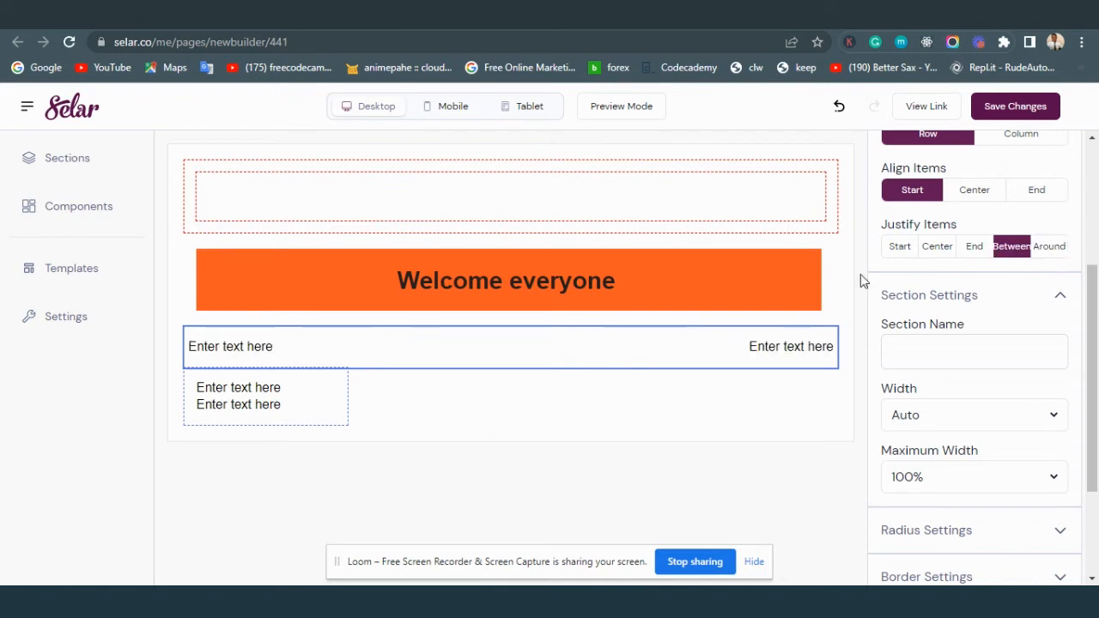
pyautogui.click(1059, 248)
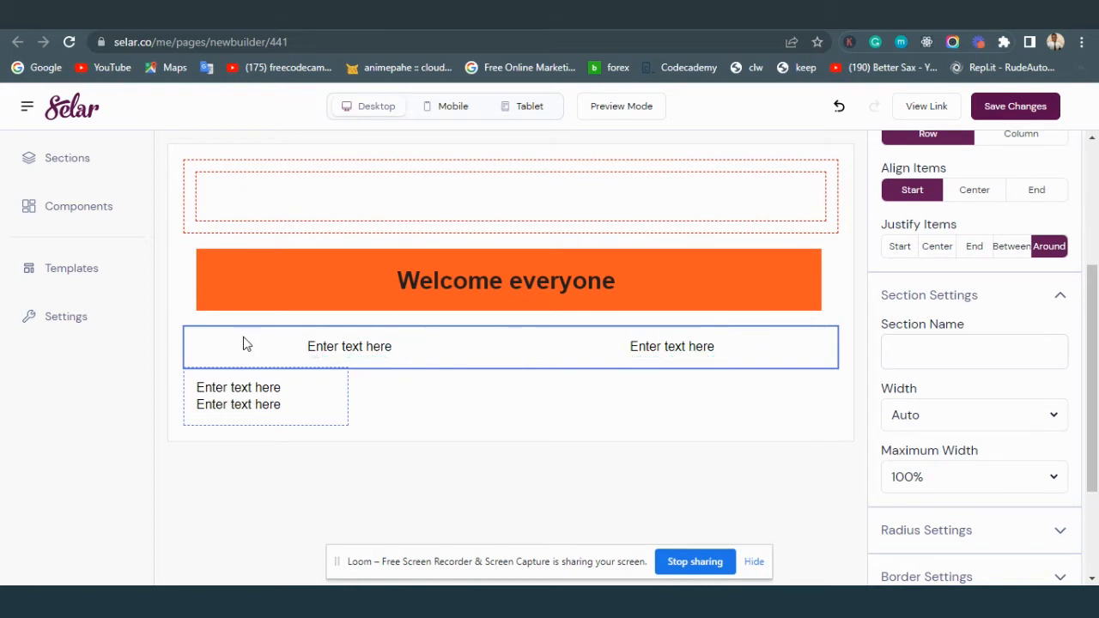
pyautogui.click(914, 251)
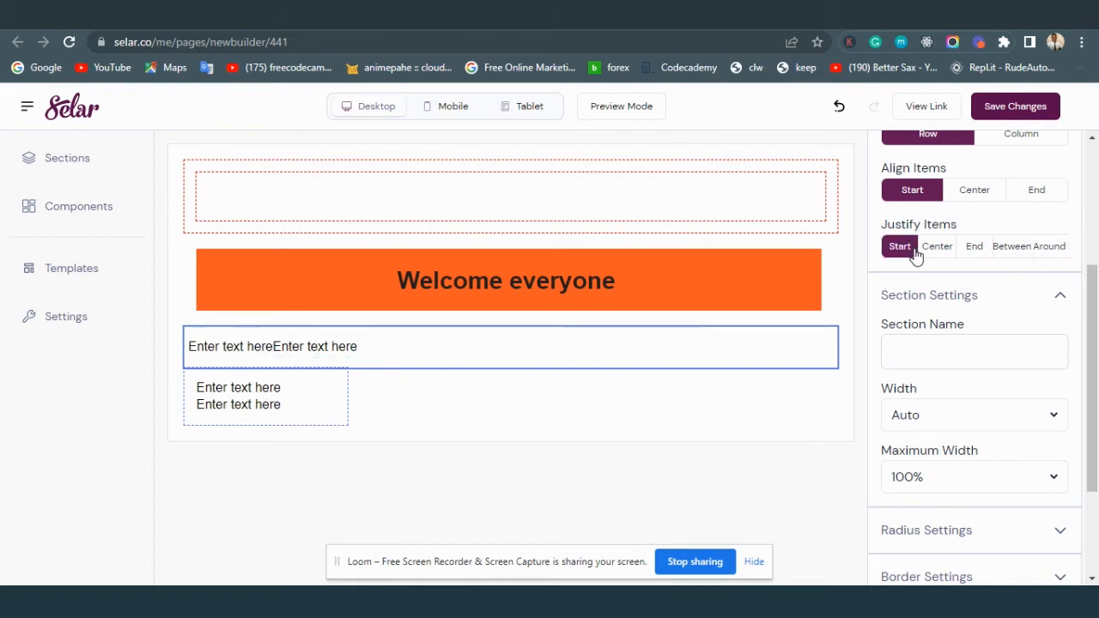
pyautogui.click(938, 248)
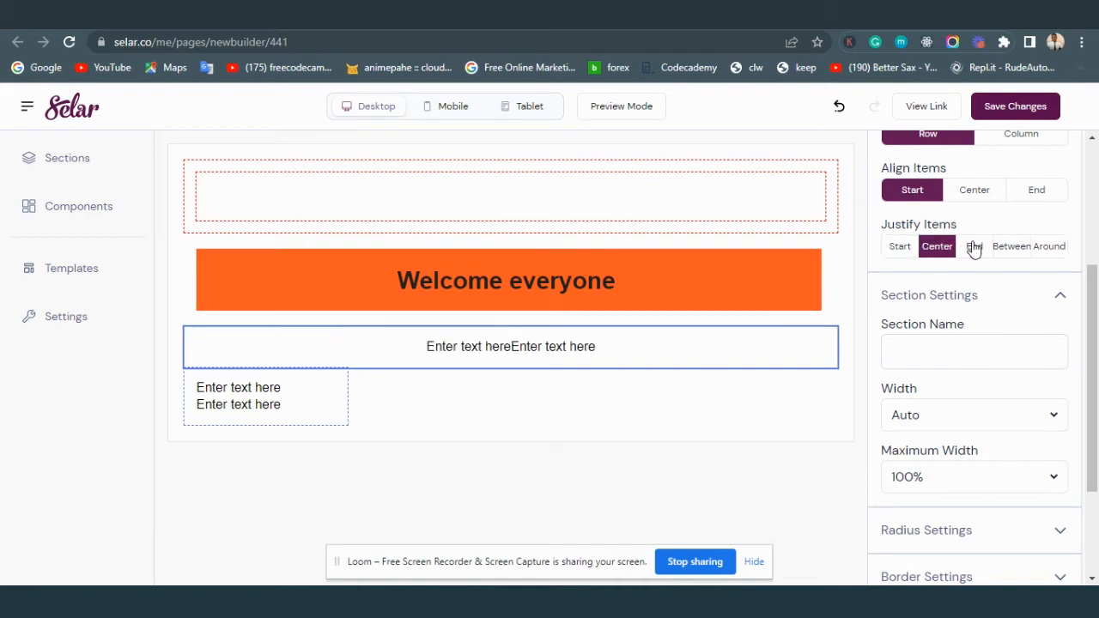
pyautogui.click(974, 248)
pyautogui.click(1044, 251)
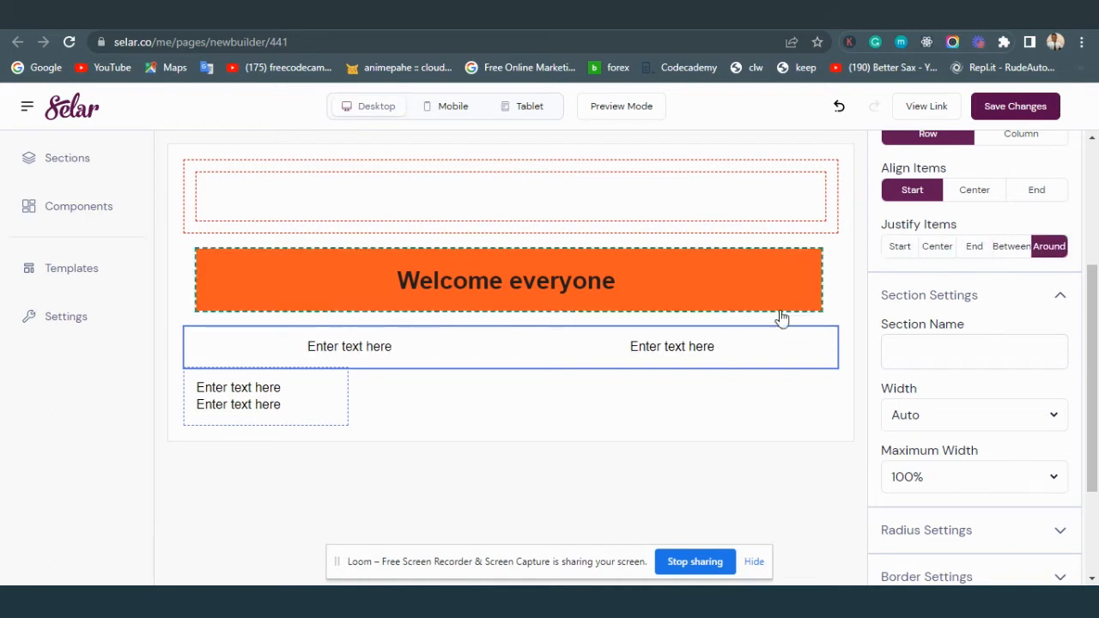
# Step: Extend the content of the first paragraph in the 25% container with a long unbroken string of filler letters starting with "dfdgfgaf"
pyautogui.click(341, 391)
pyautogui.scroll(3, 932, 292)
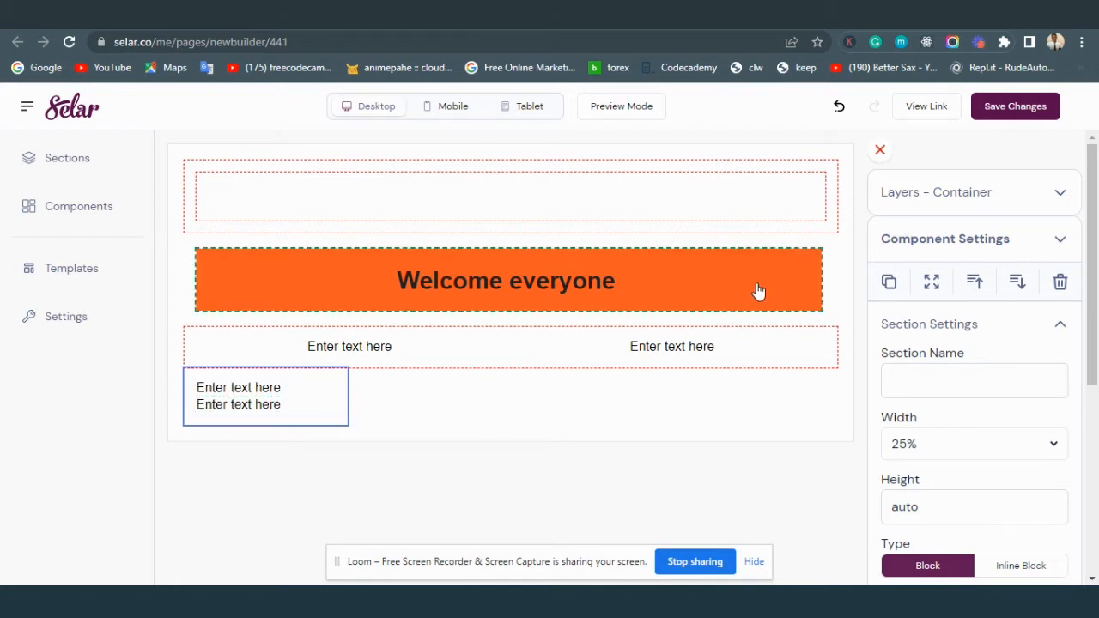
pyautogui.click(276, 388)
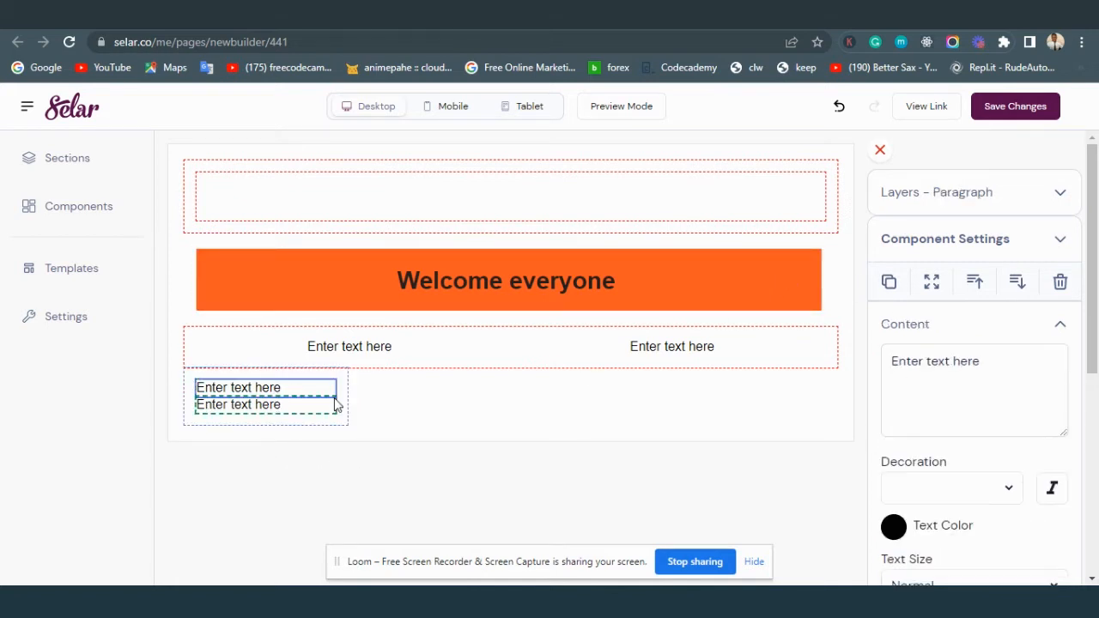
pyautogui.click(993, 363)
pyautogui.write('dfd')
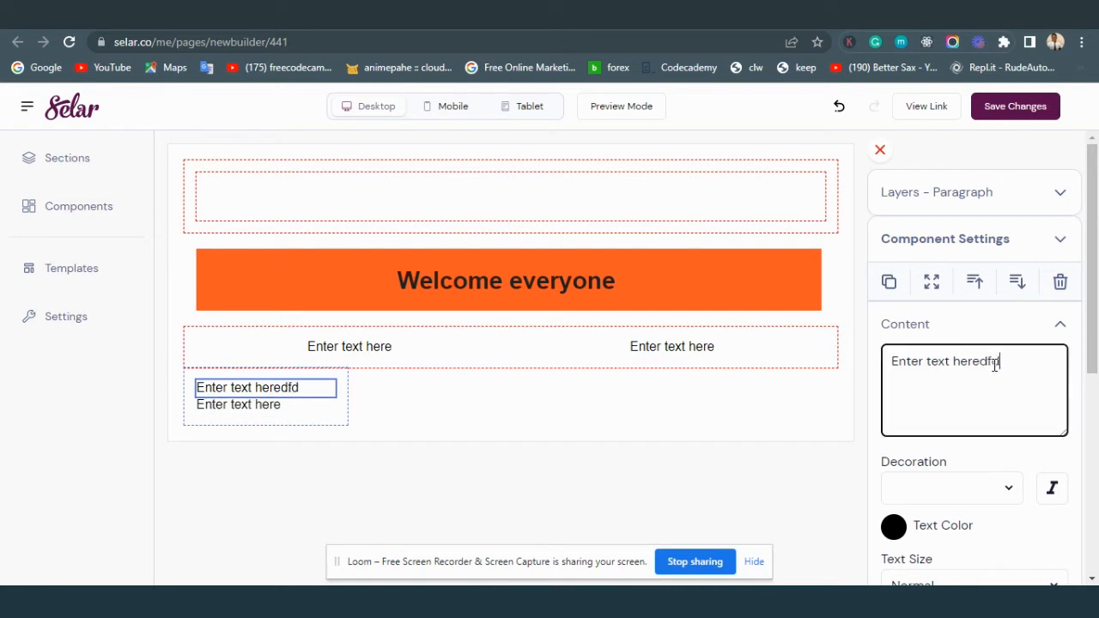
pyautogui.write('gfgafaefgaerfgaefgfg')
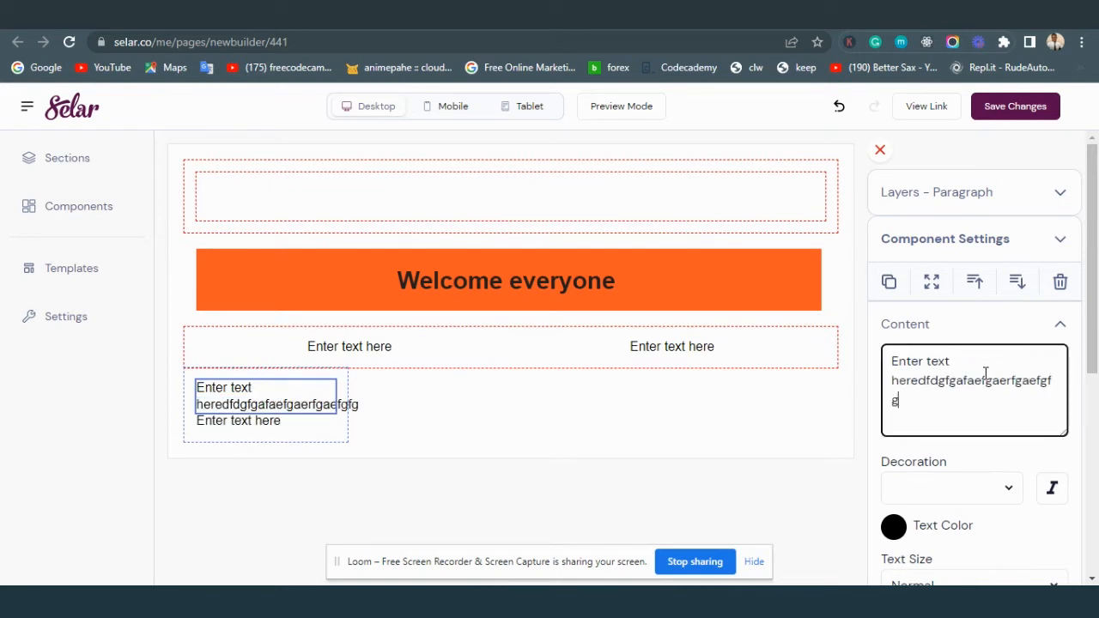
pyautogui.write('fgaefgefgaefgaefgaefgafgfgfgfg')
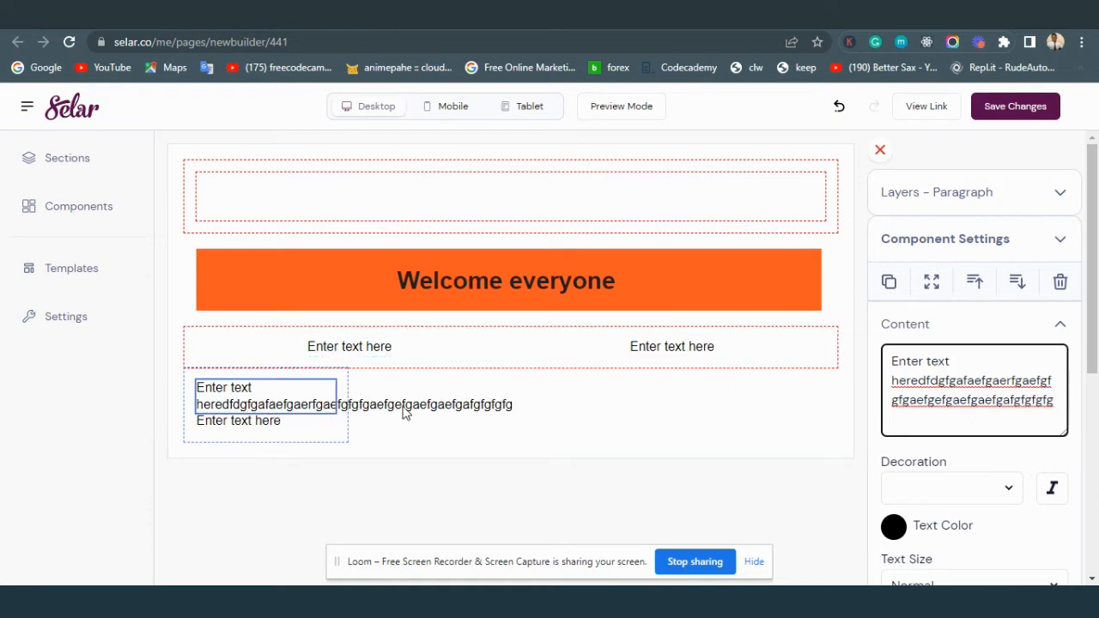
# Step: Insert a run of the letter g in the middle of that paragraph's filler text and return to the canvas to check the wrapping
pyautogui.click(319, 404)
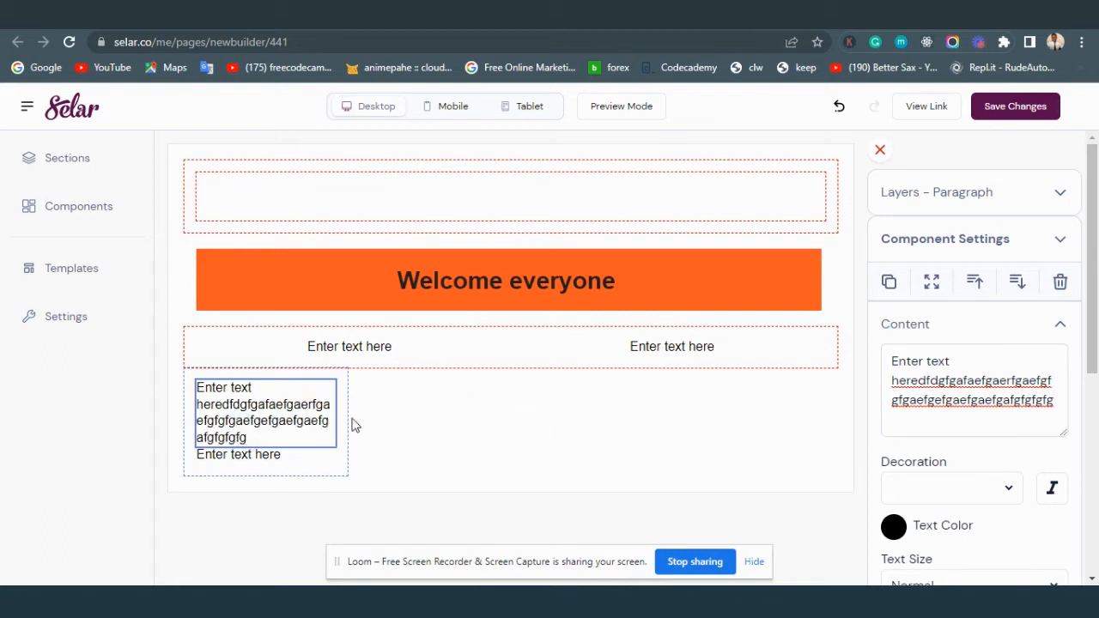
pyautogui.click(304, 429)
pyautogui.click(945, 389)
pyautogui.write('gggggggg')
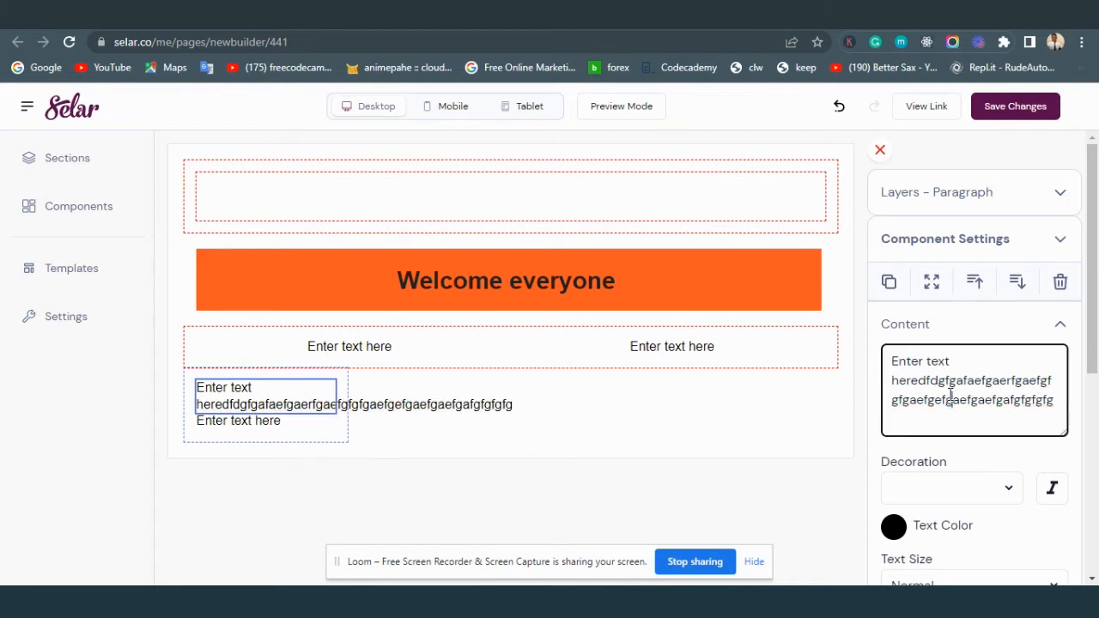
pyautogui.write('g')
pyautogui.click(308, 399)
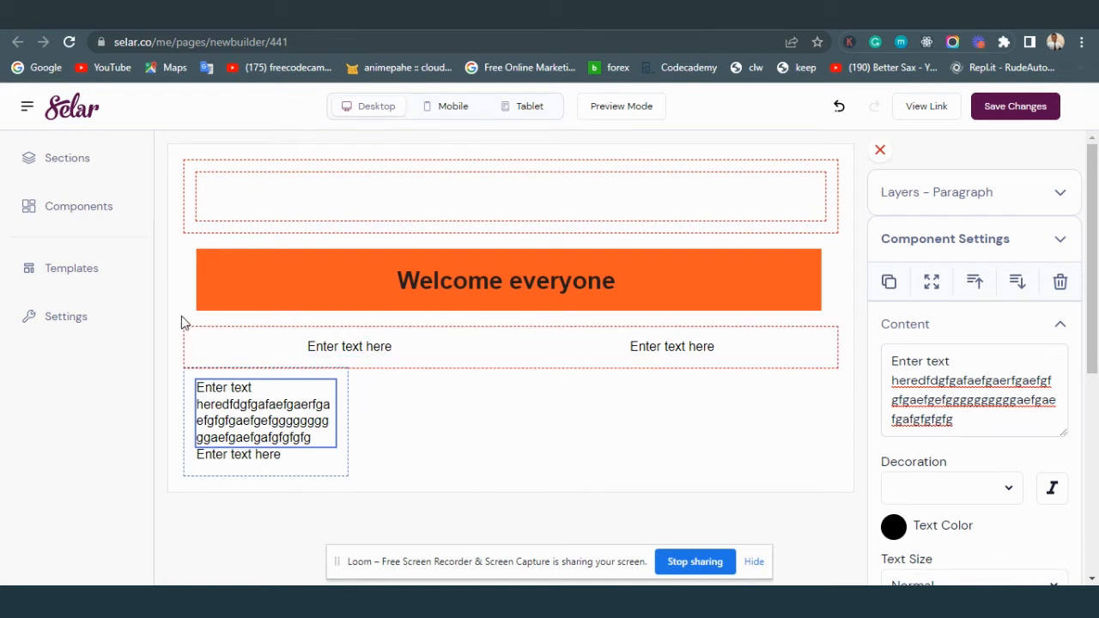
# Step: Set the top padding of the 25% container to 36
pyautogui.scroll(-3, 934, 320)
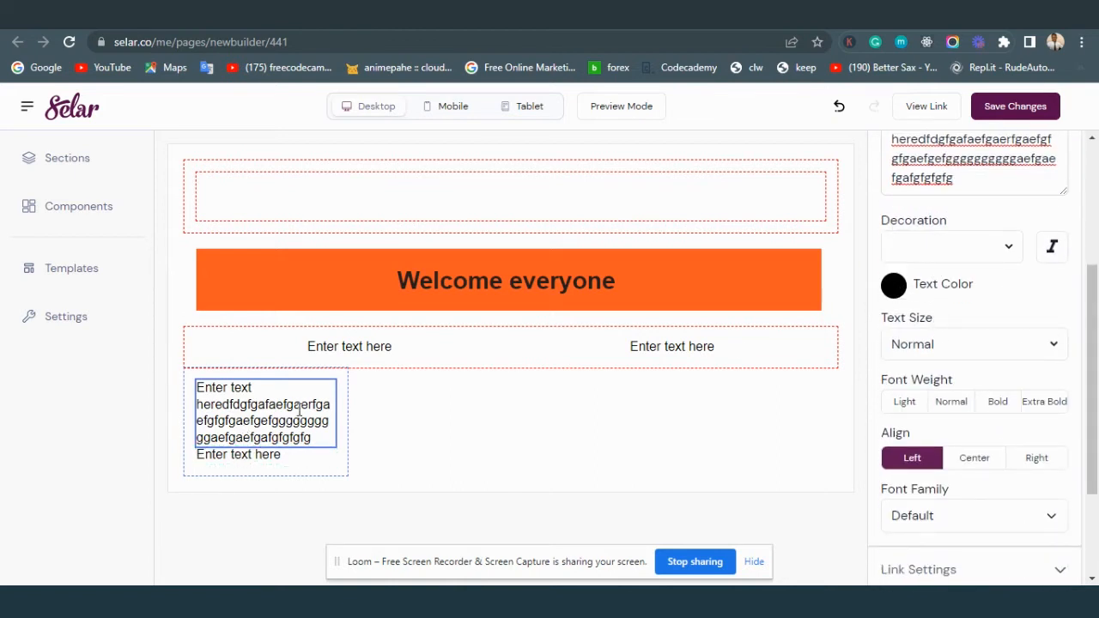
pyautogui.click(340, 429)
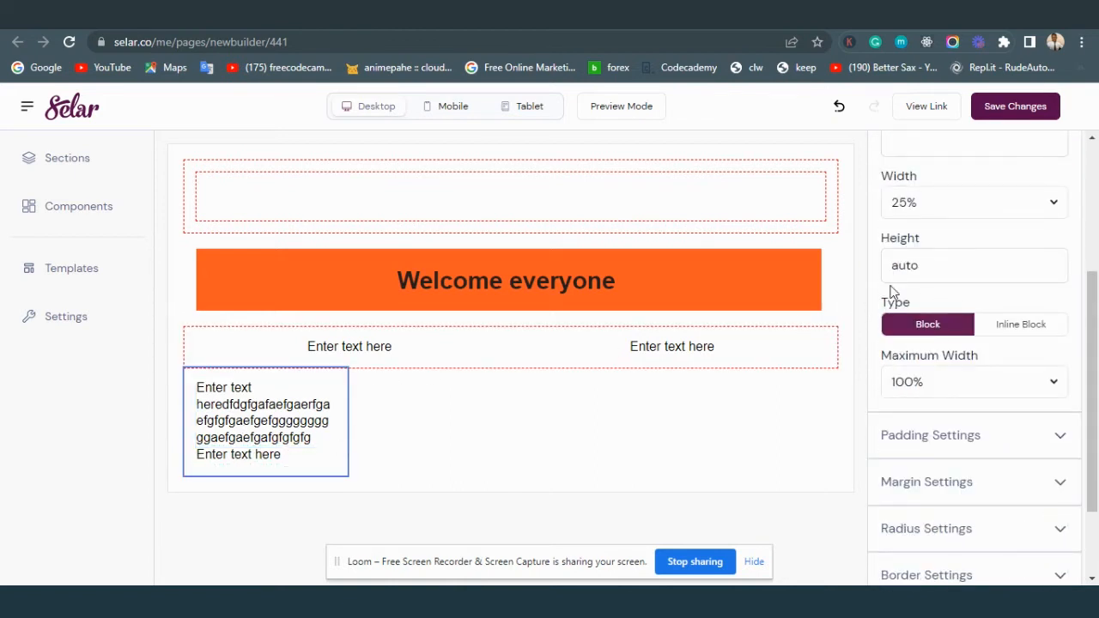
pyautogui.scroll(2, 968, 323)
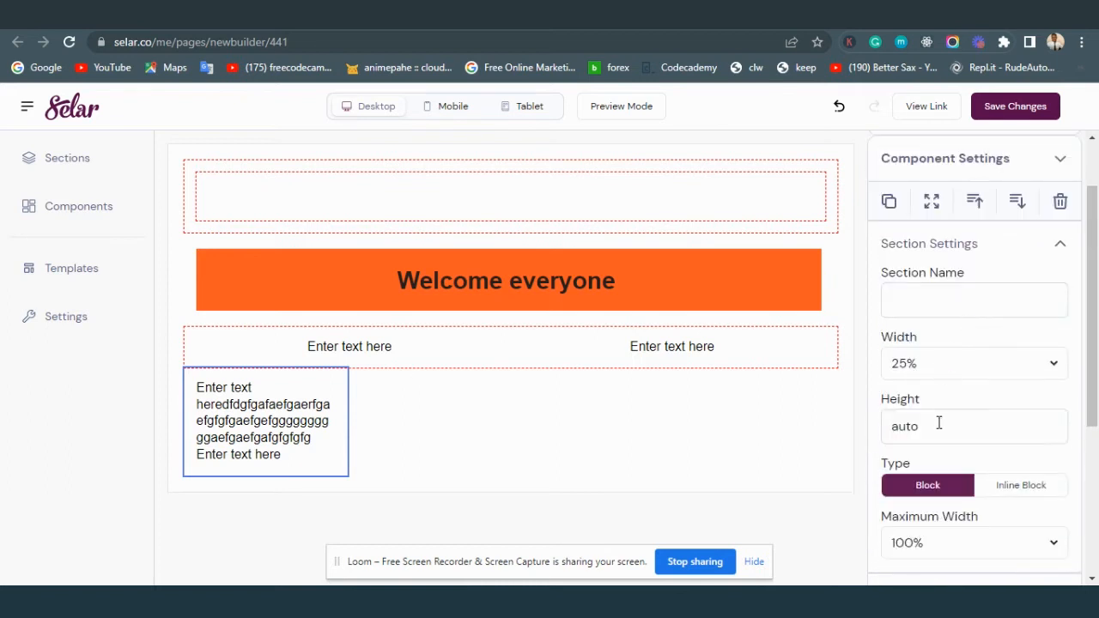
pyautogui.scroll(-3, 938, 423)
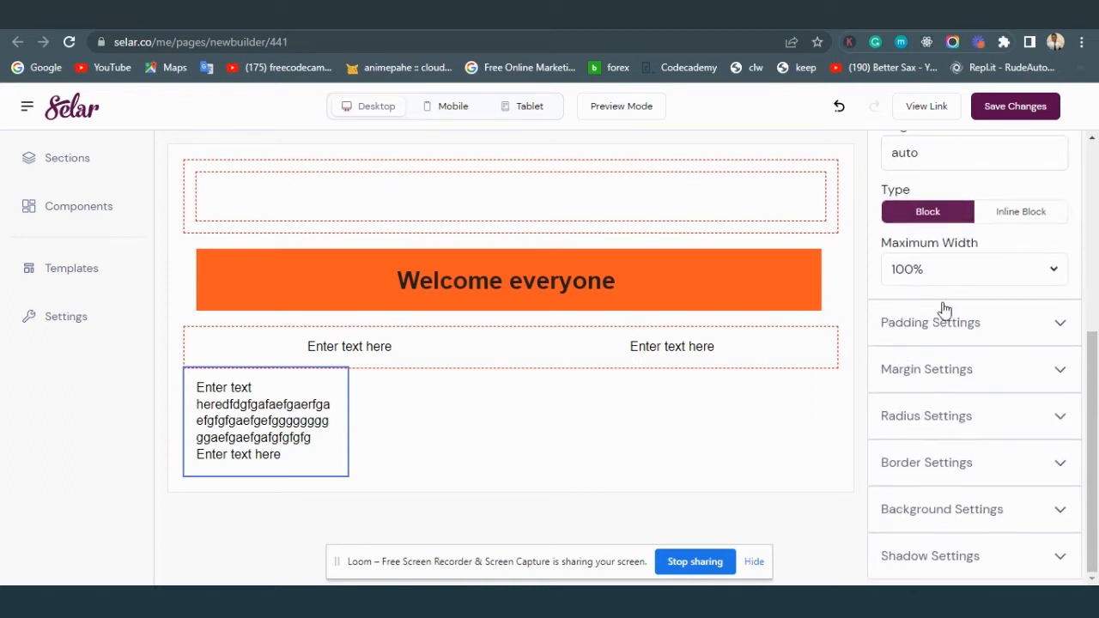
pyautogui.click(940, 320)
pyautogui.doubleClick(917, 406)
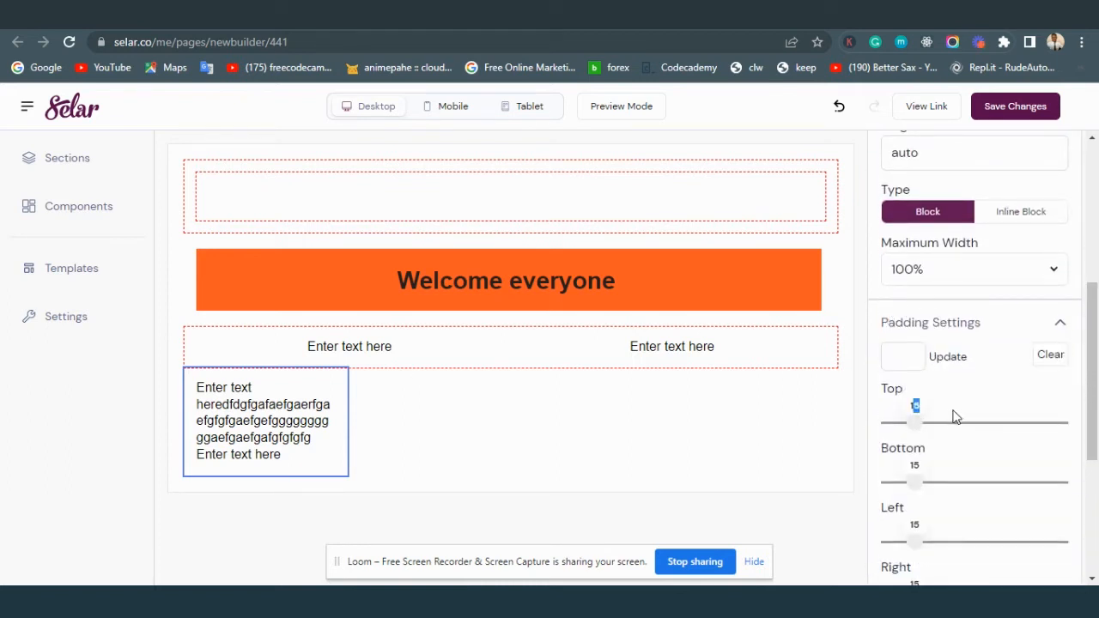
pyautogui.moveTo(914, 423); pyautogui.dragTo(952, 423)
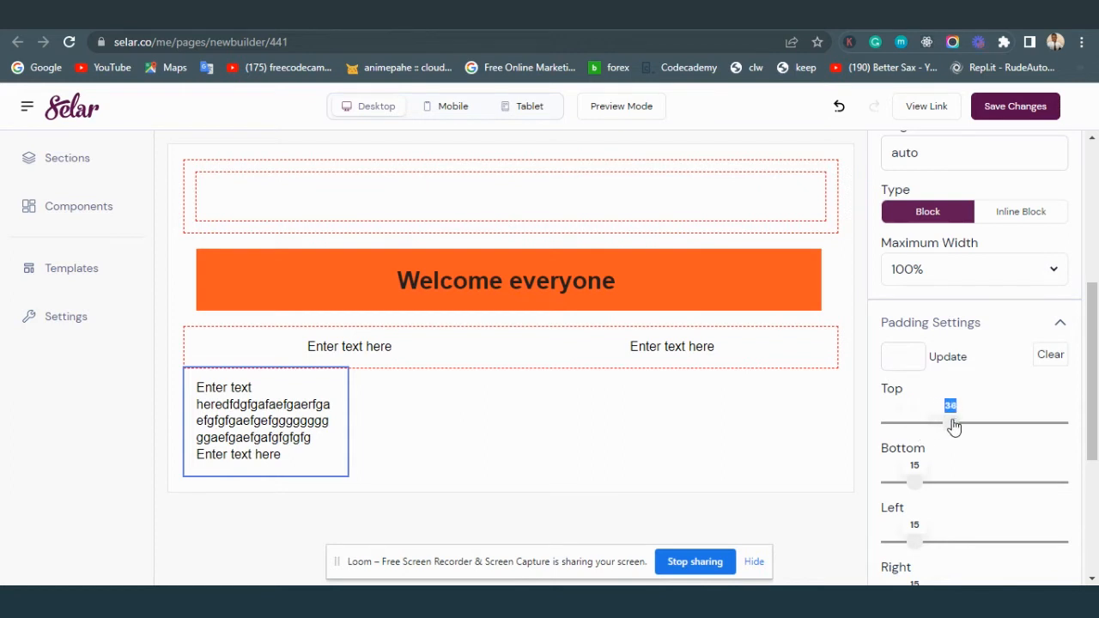
pyautogui.click(919, 335)
# Step: Set the container's margins to 21 left, 26 bottom and 33 top
pyautogui.click(912, 382)
pyautogui.scroll(-3, 914, 387)
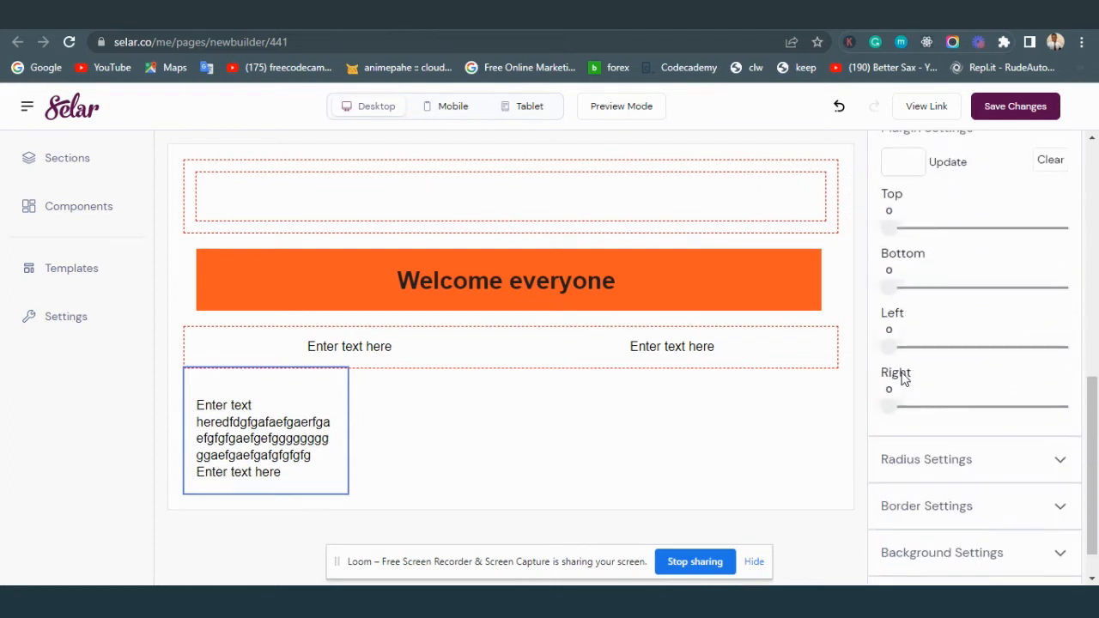
pyautogui.moveTo(890, 346); pyautogui.dragTo(925, 348)
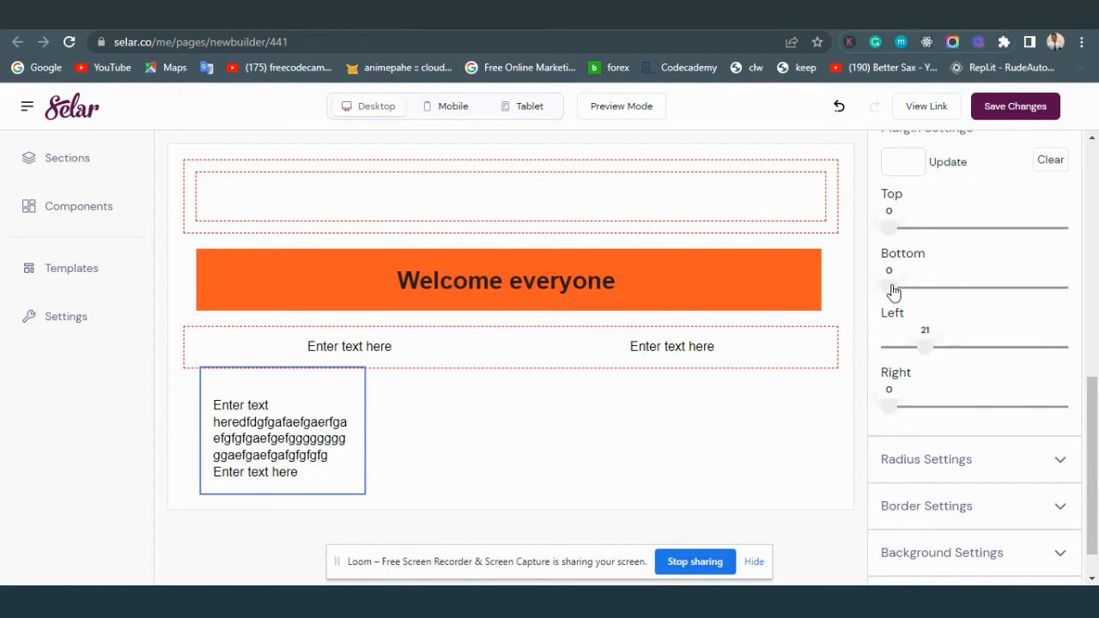
pyautogui.moveTo(891, 287); pyautogui.dragTo(934, 288)
pyautogui.moveTo(887, 228); pyautogui.dragTo(944, 228)
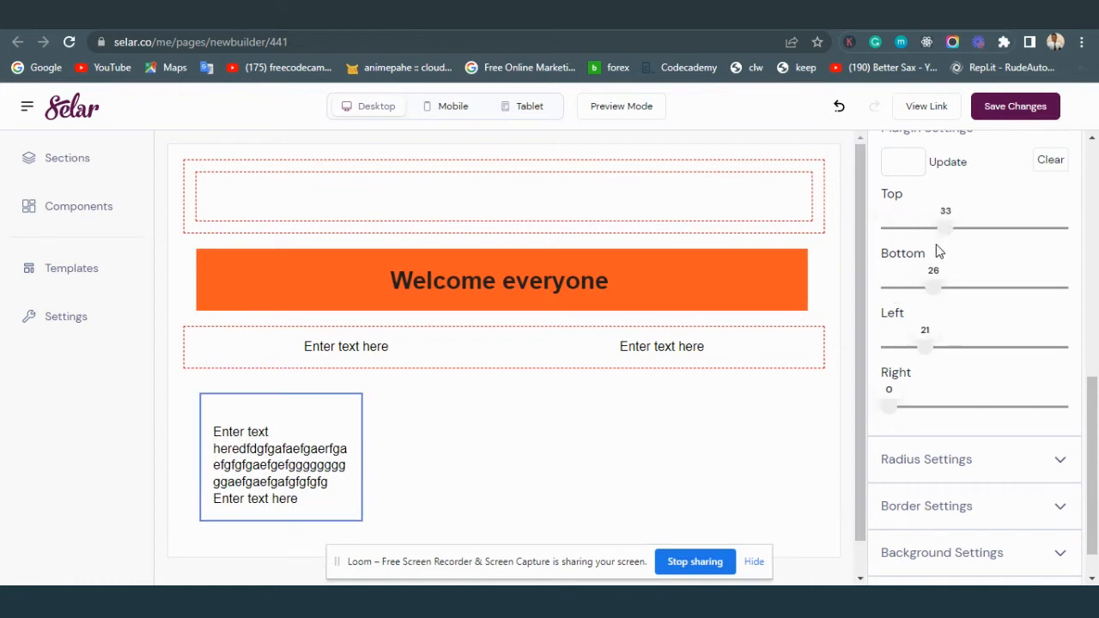
# Step: Round the container's corners with radius 11 top left, 12 top right, 20 bottom left and 24 bottom right
pyautogui.scroll(-1, 932, 404)
pyautogui.click(925, 422)
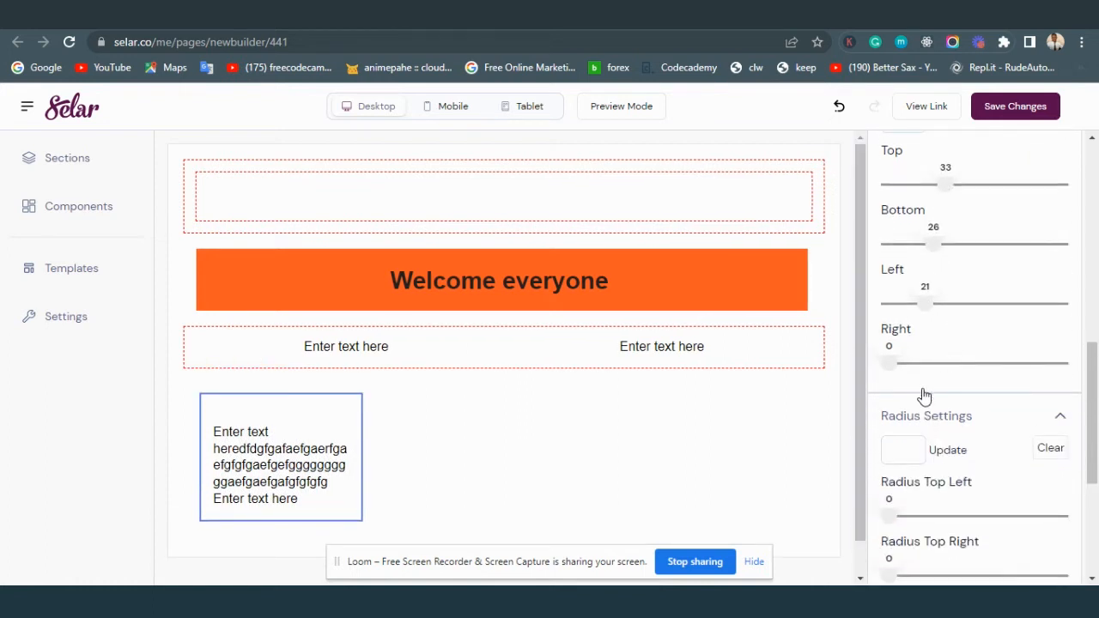
pyautogui.scroll(-3, 923, 395)
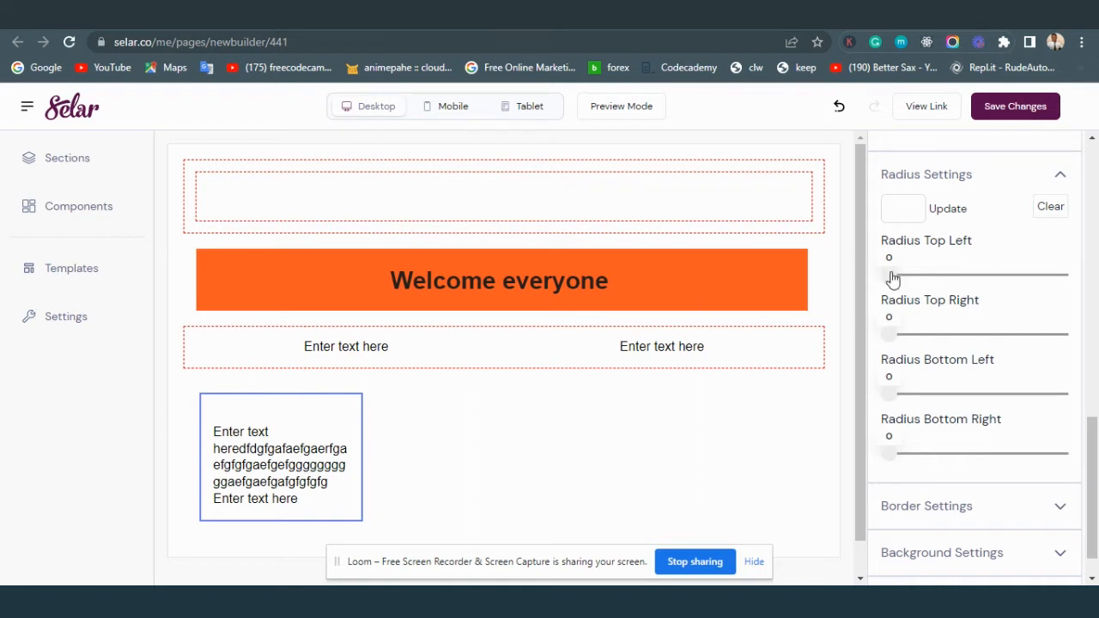
pyautogui.moveTo(890, 276); pyautogui.dragTo(908, 276)
pyautogui.moveTo(889, 334); pyautogui.dragTo(908, 343)
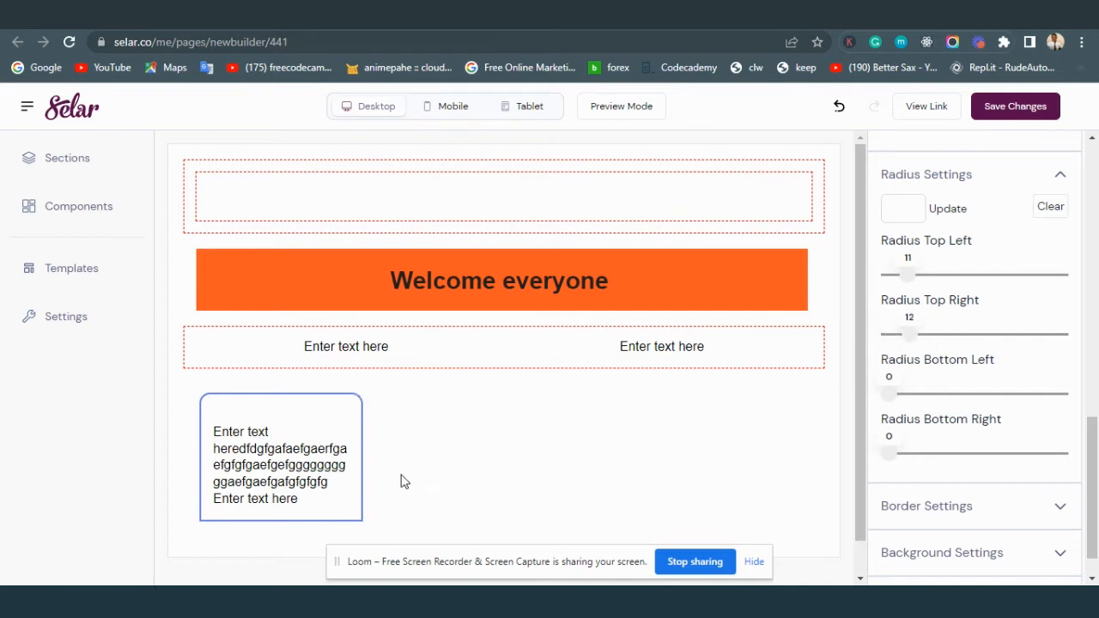
pyautogui.moveTo(890, 392); pyautogui.dragTo(923, 396)
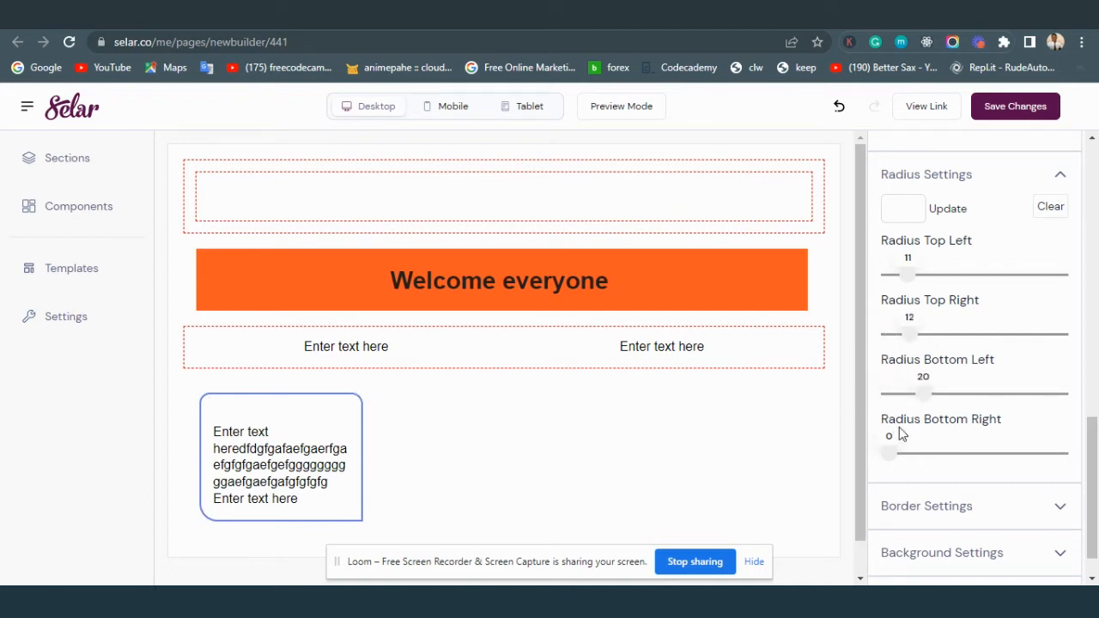
pyautogui.moveTo(893, 459); pyautogui.dragTo(931, 453)
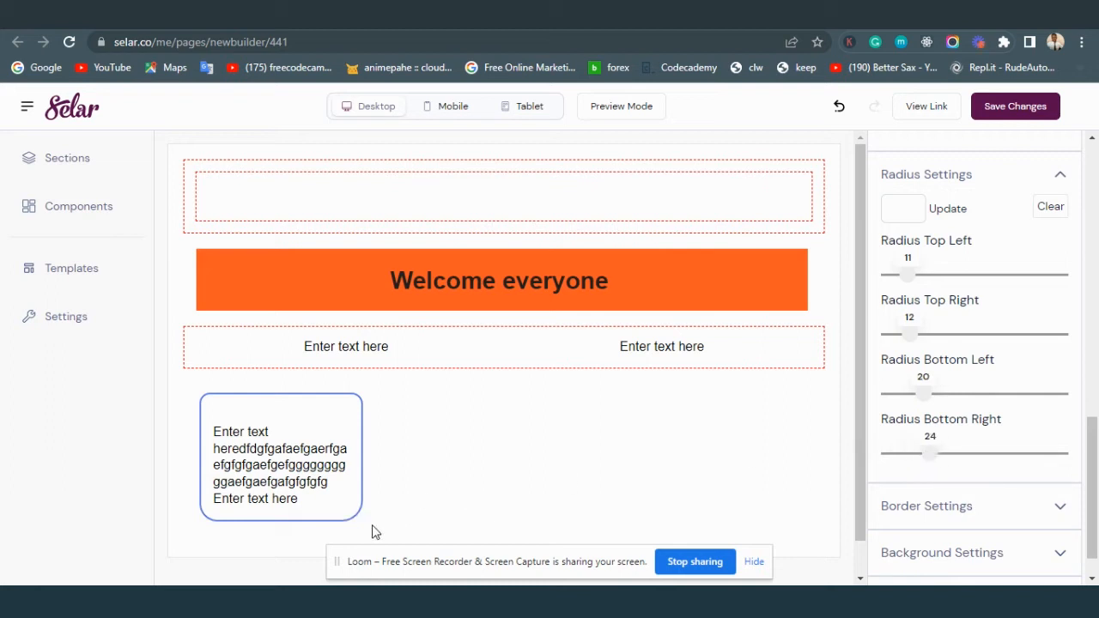
pyautogui.click(936, 176)
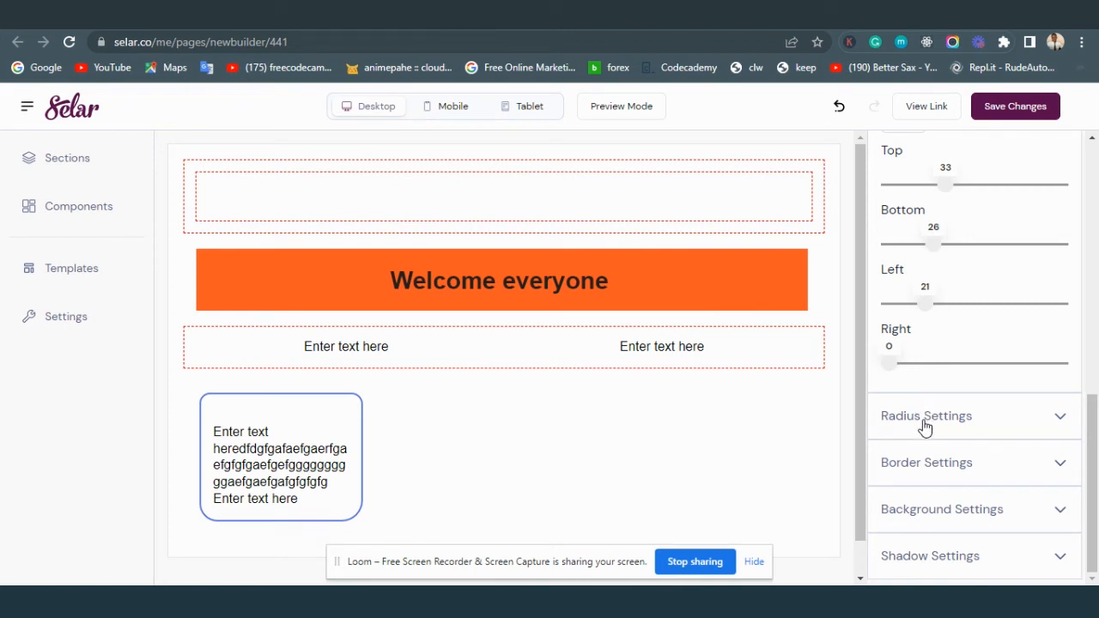
# Step: Give the container a light green border with widths of 16 top, 17 bottom, 12 left and 15 right
pyautogui.click(927, 471)
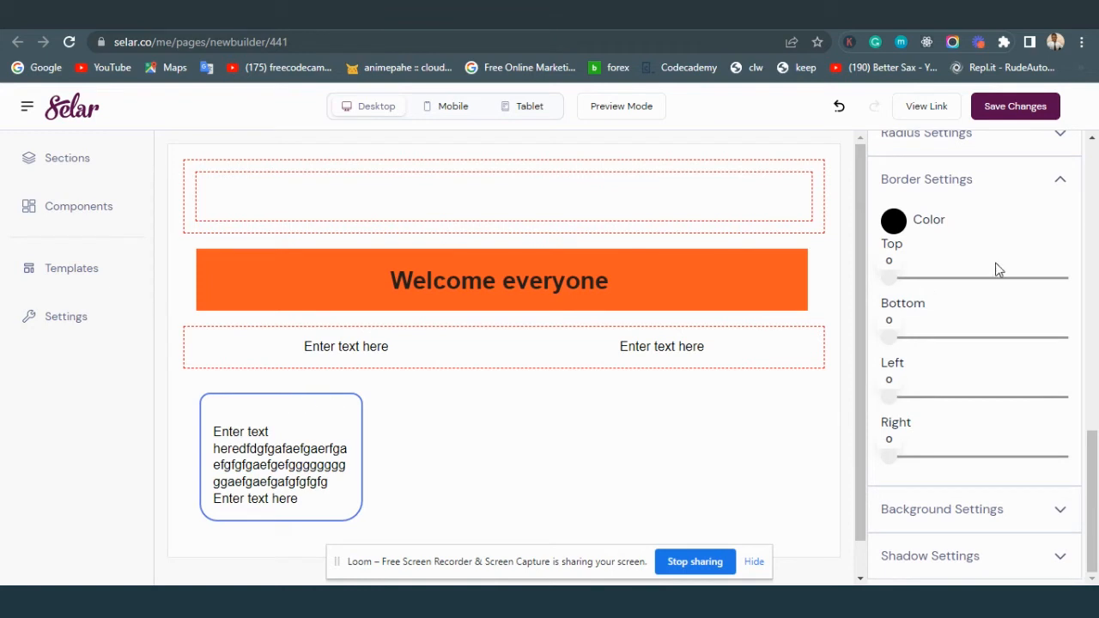
pyautogui.click(893, 223)
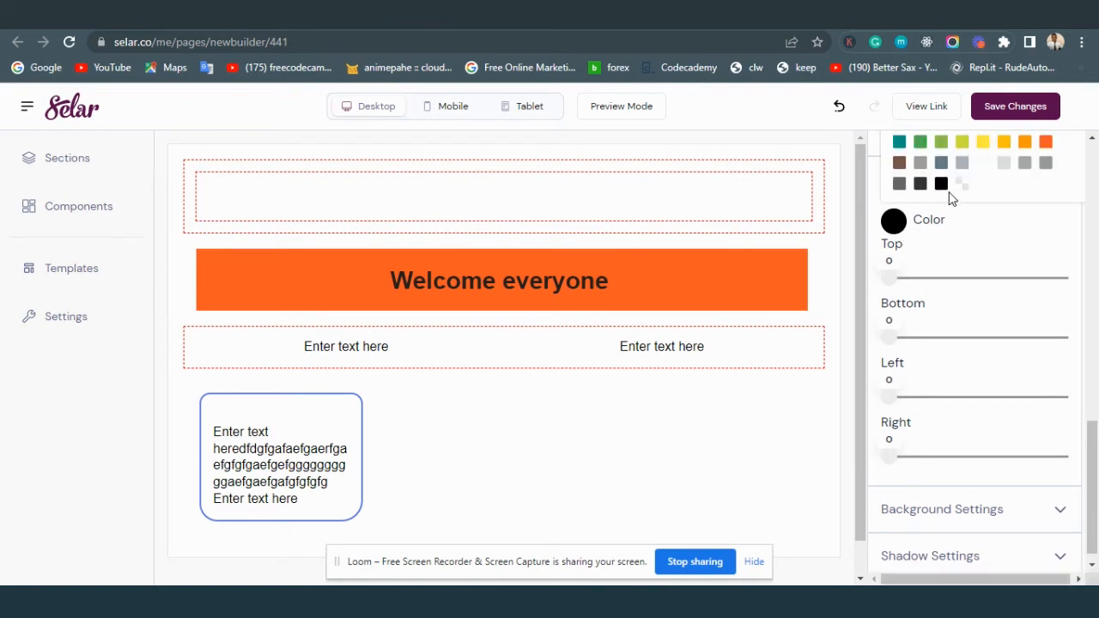
pyautogui.click(919, 162)
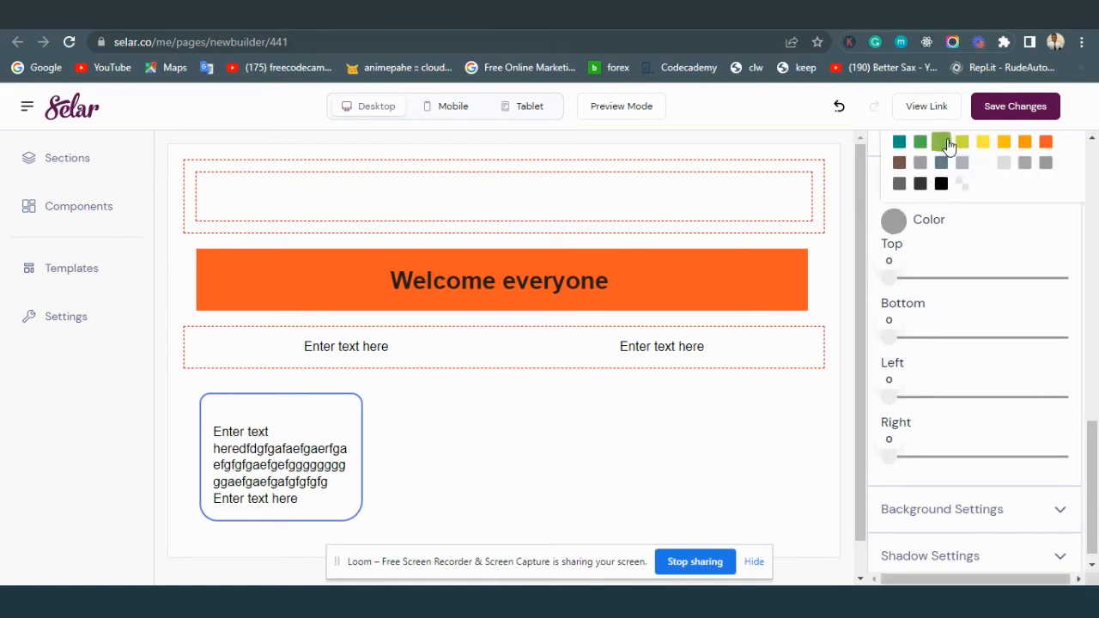
pyautogui.moveTo(895, 286)
pyautogui.mouseDown()
pyautogui.moveTo(927, 287)
pyautogui.moveTo(916, 286)
pyautogui.mouseUp()
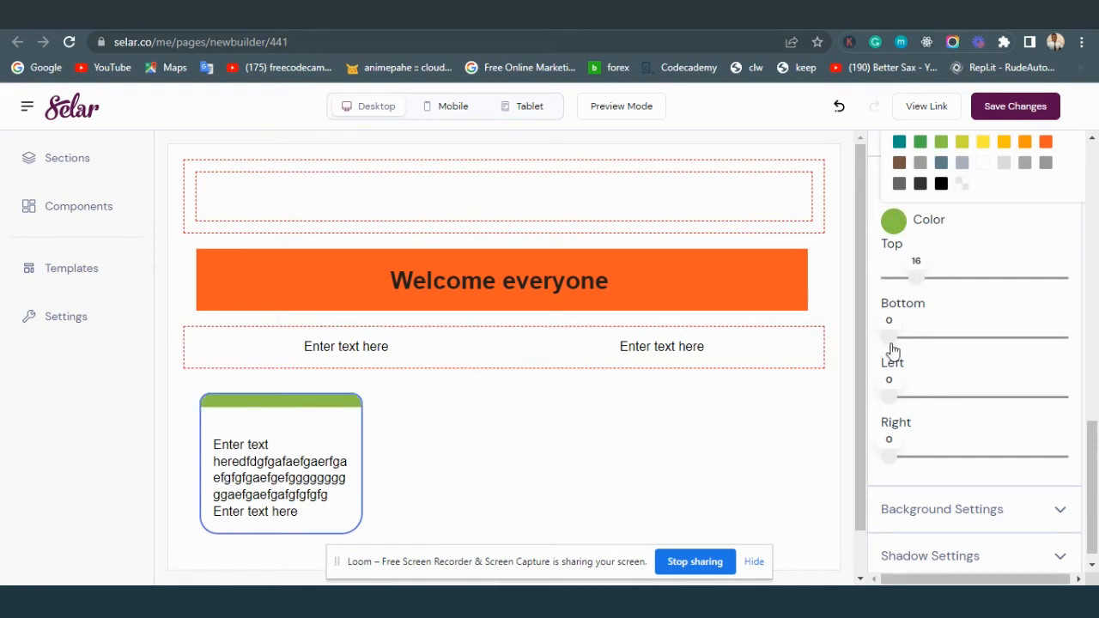
pyautogui.moveTo(890, 337); pyautogui.dragTo(918, 337)
pyautogui.moveTo(889, 406); pyautogui.dragTo(910, 401)
pyautogui.moveTo(889, 457); pyautogui.dragTo(916, 462)
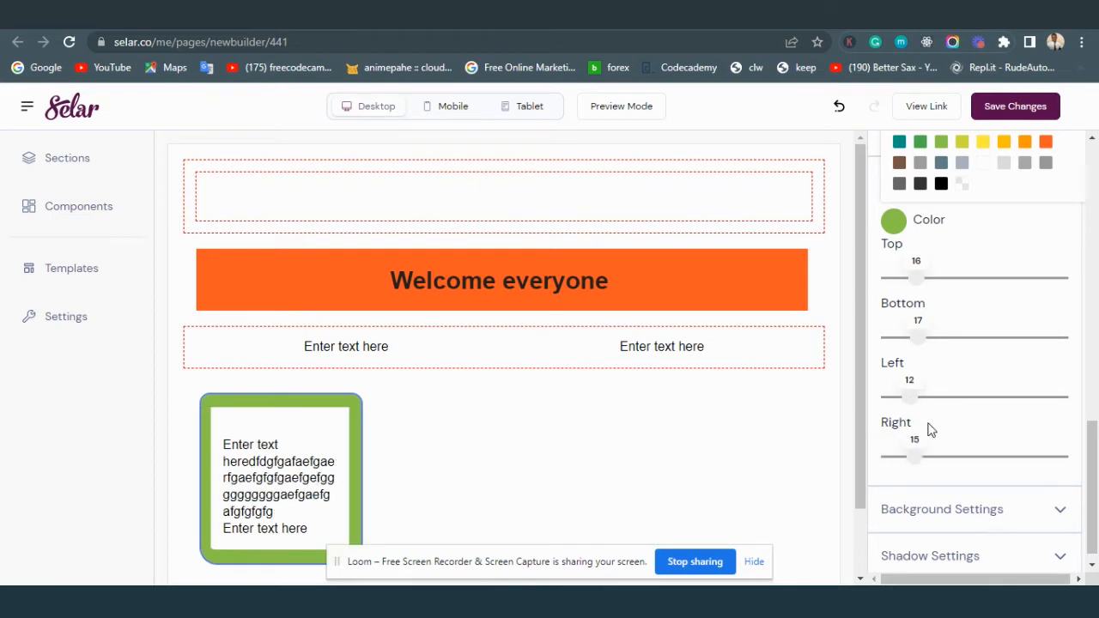
# Step: Try a lime background colour on the container and replace it with amber
pyautogui.scroll(-1, 932, 424)
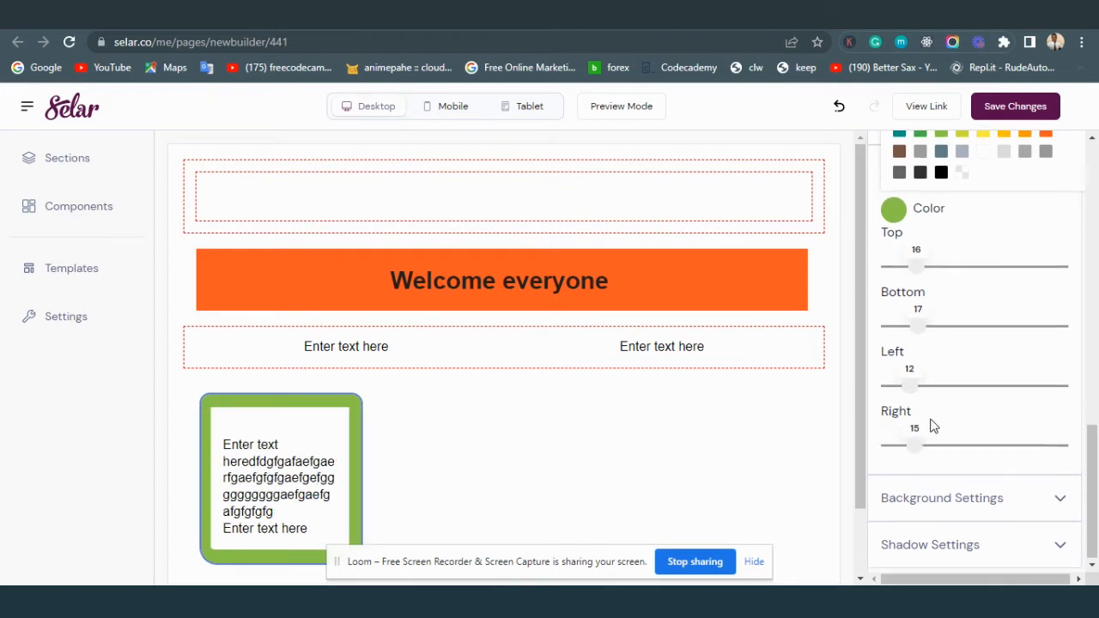
pyautogui.click(964, 496)
pyautogui.scroll(-1, 964, 488)
pyautogui.click(887, 482)
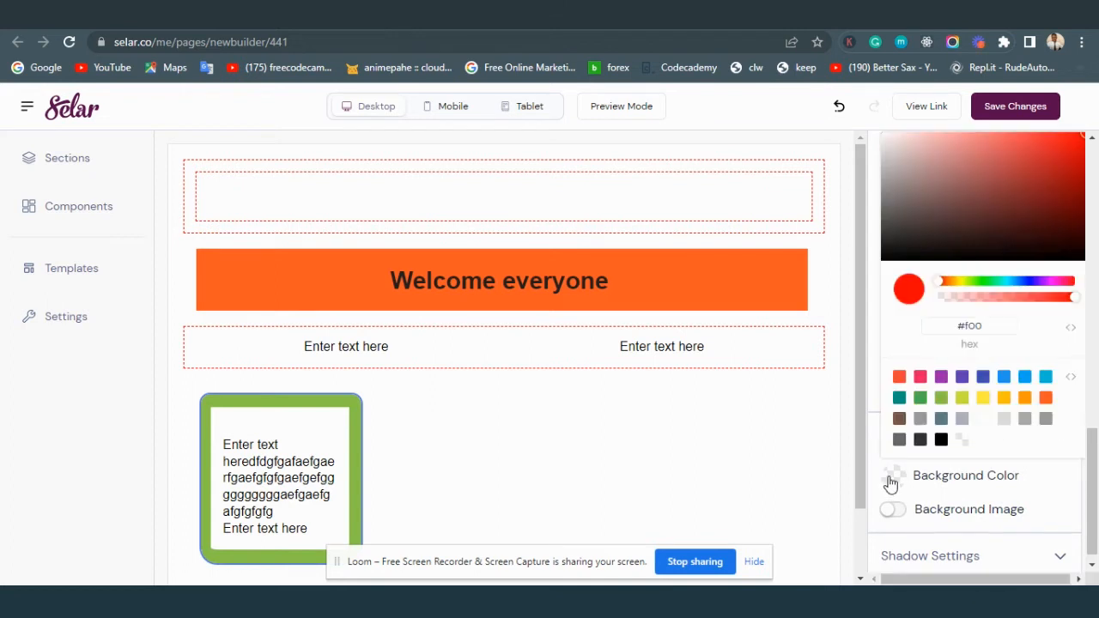
pyautogui.click(962, 399)
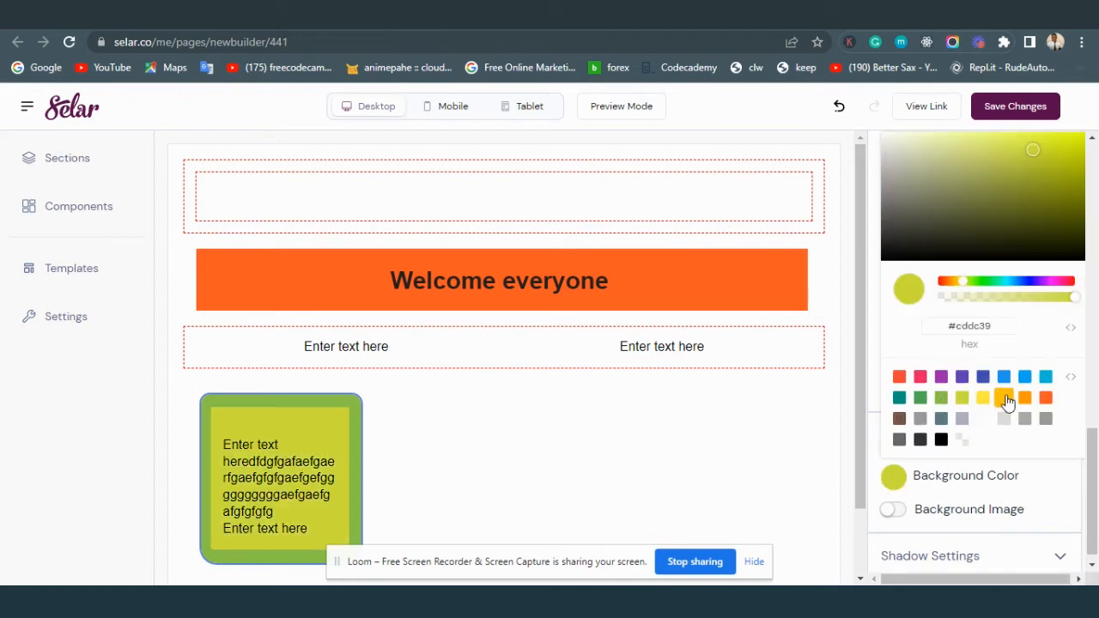
pyautogui.click(1004, 398)
pyautogui.click(895, 483)
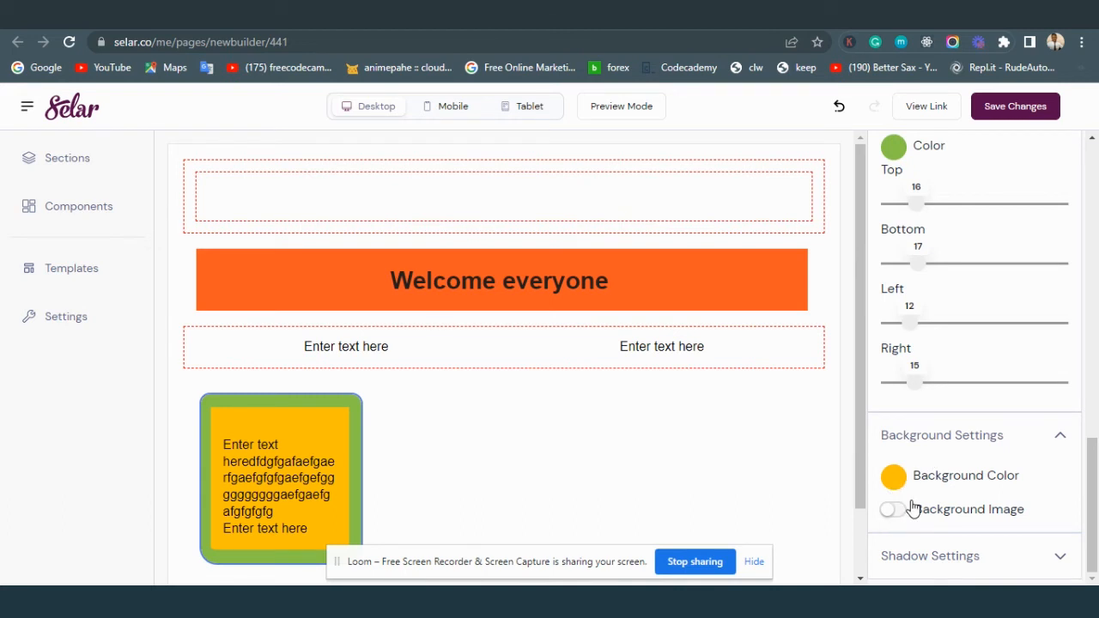
# Step: Turn on the bordered container's background image and use n-a-1646825692.png from the media library
pyautogui.click(797, 353)
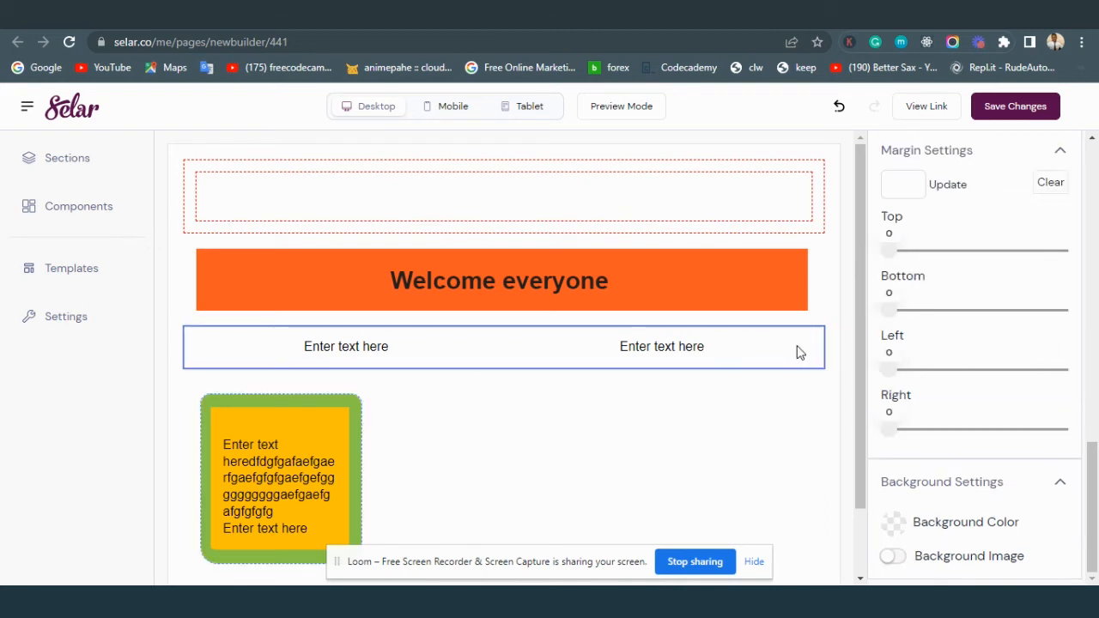
pyautogui.click(356, 477)
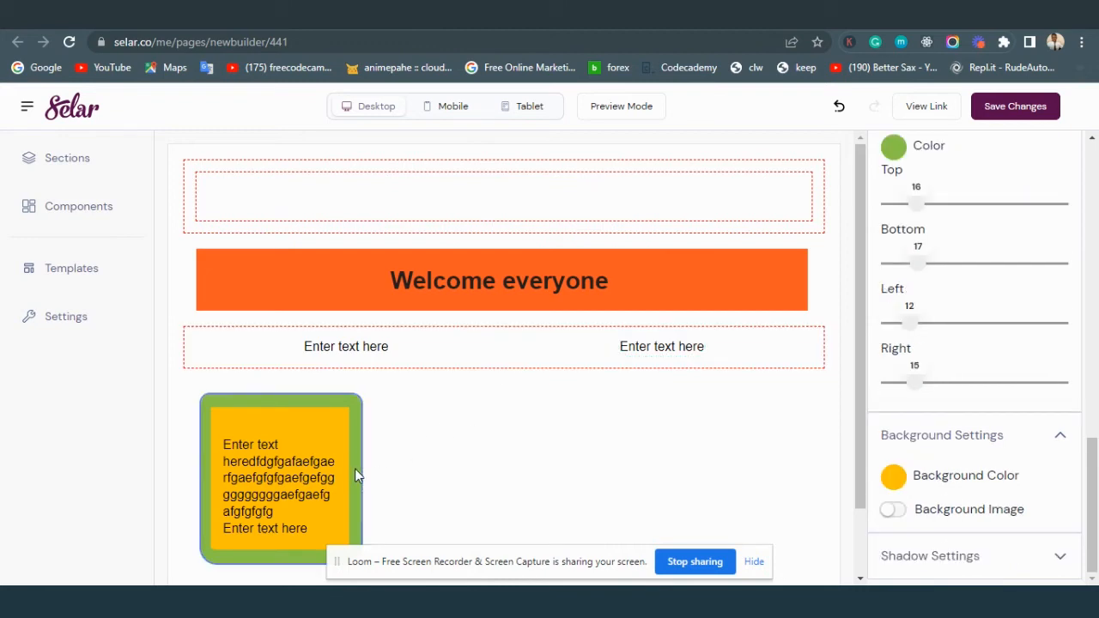
pyautogui.click(896, 511)
pyautogui.scroll(-4, 945, 456)
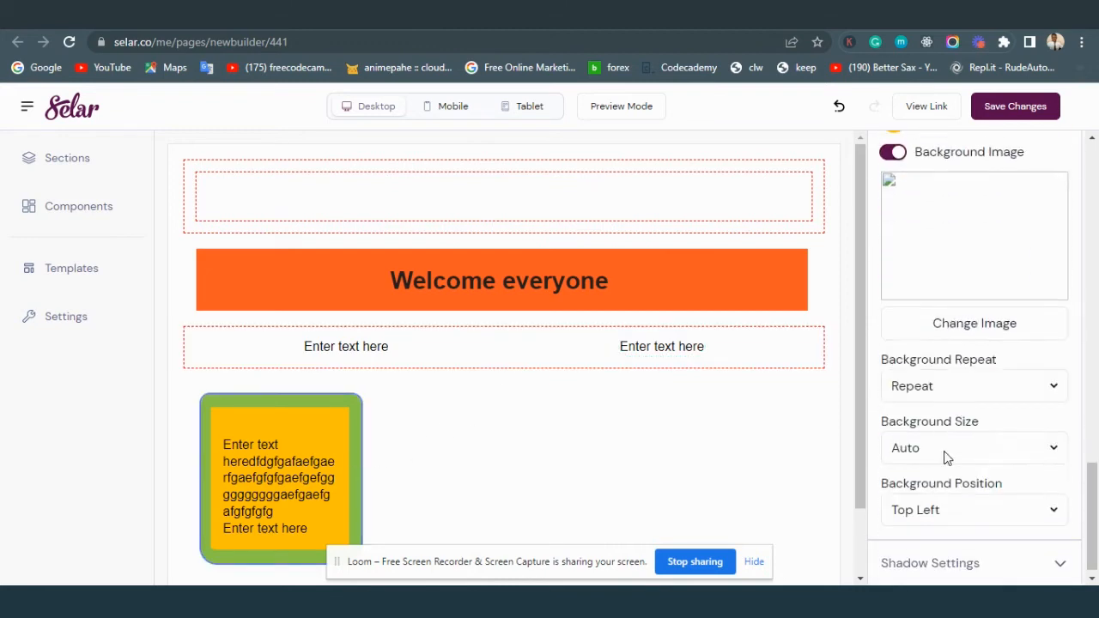
pyautogui.click(957, 316)
pyautogui.click(584, 288)
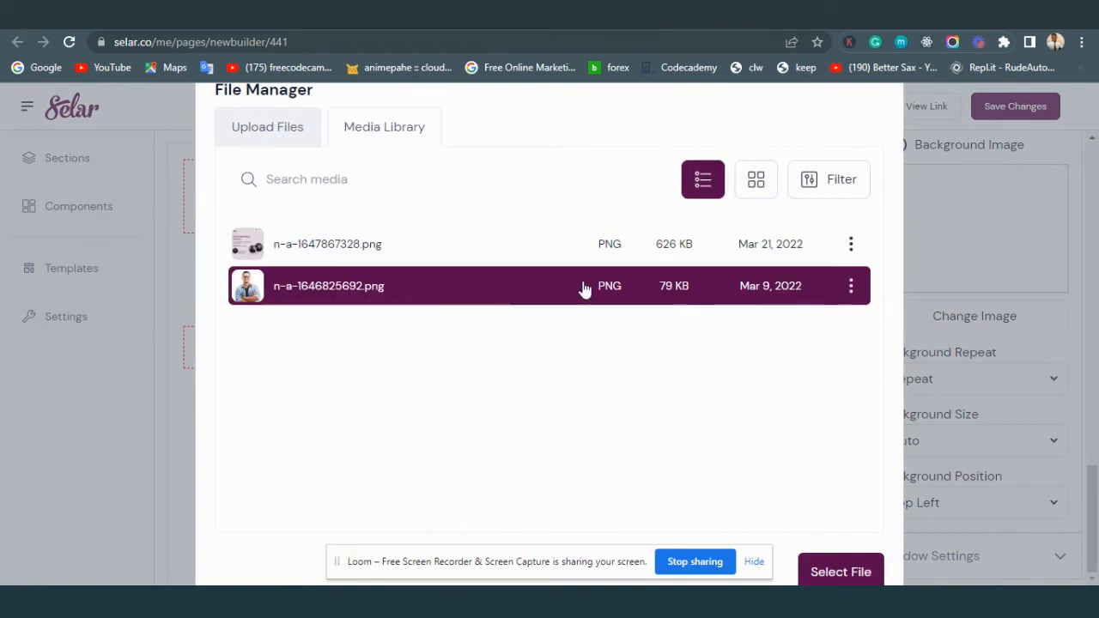
pyautogui.click(877, 572)
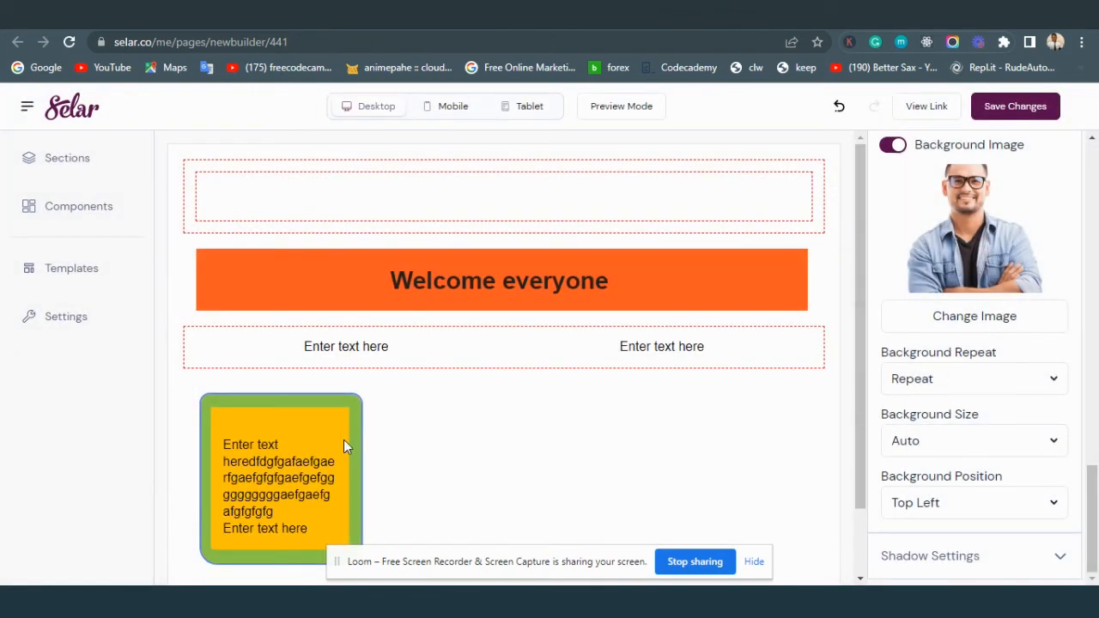
# Step: Set the container's background colour to white
pyautogui.scroll(3, 994, 348)
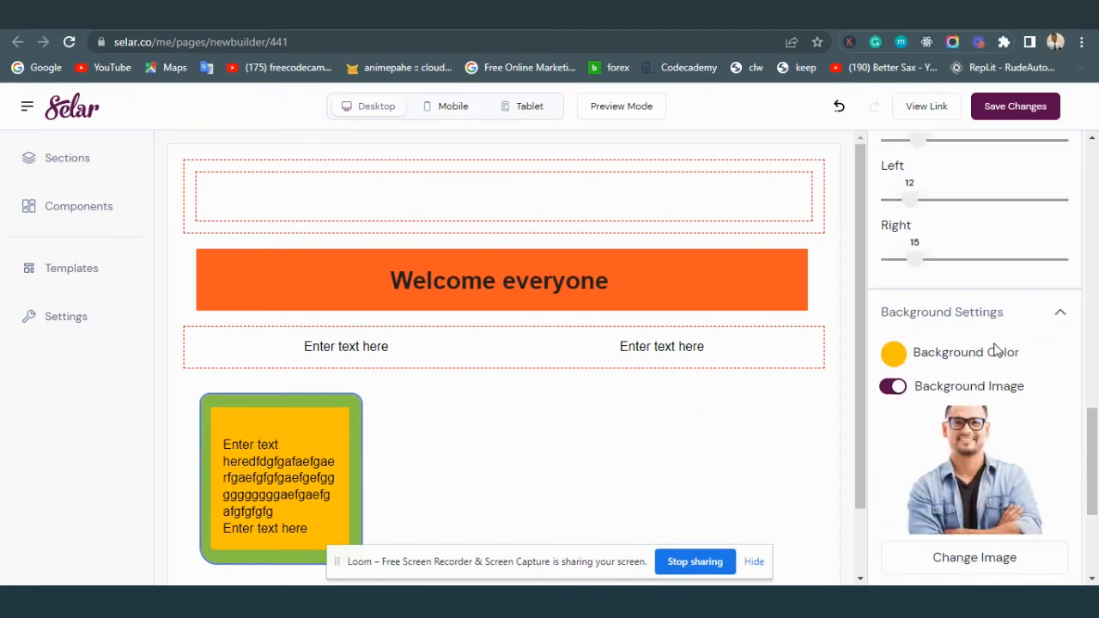
pyautogui.click(892, 352)
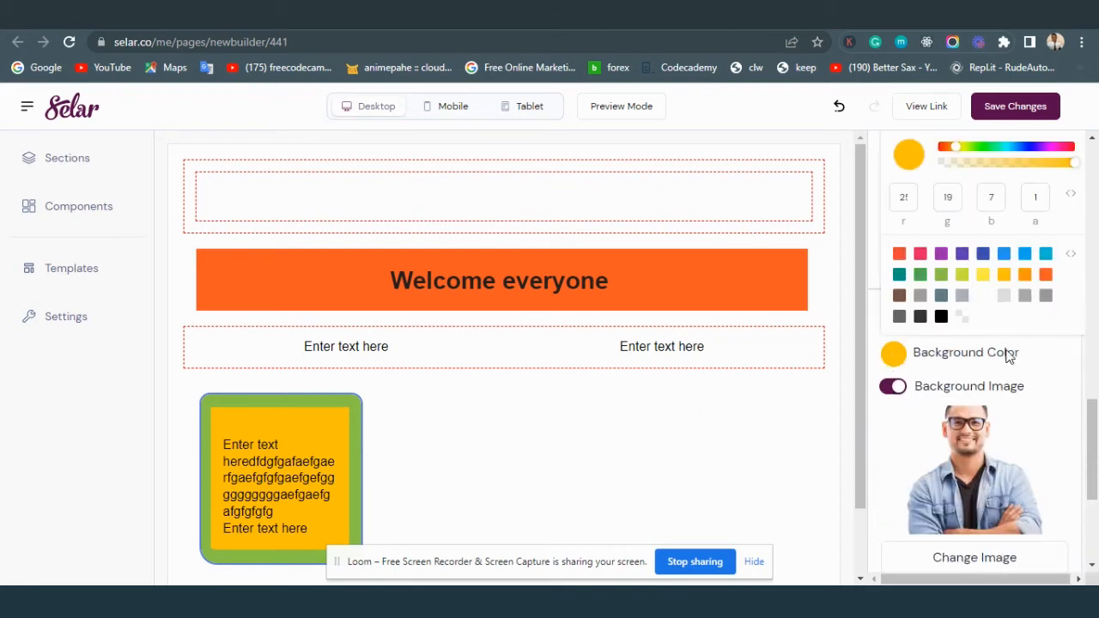
pyautogui.click(987, 300)
pyautogui.scroll(-3, 996, 412)
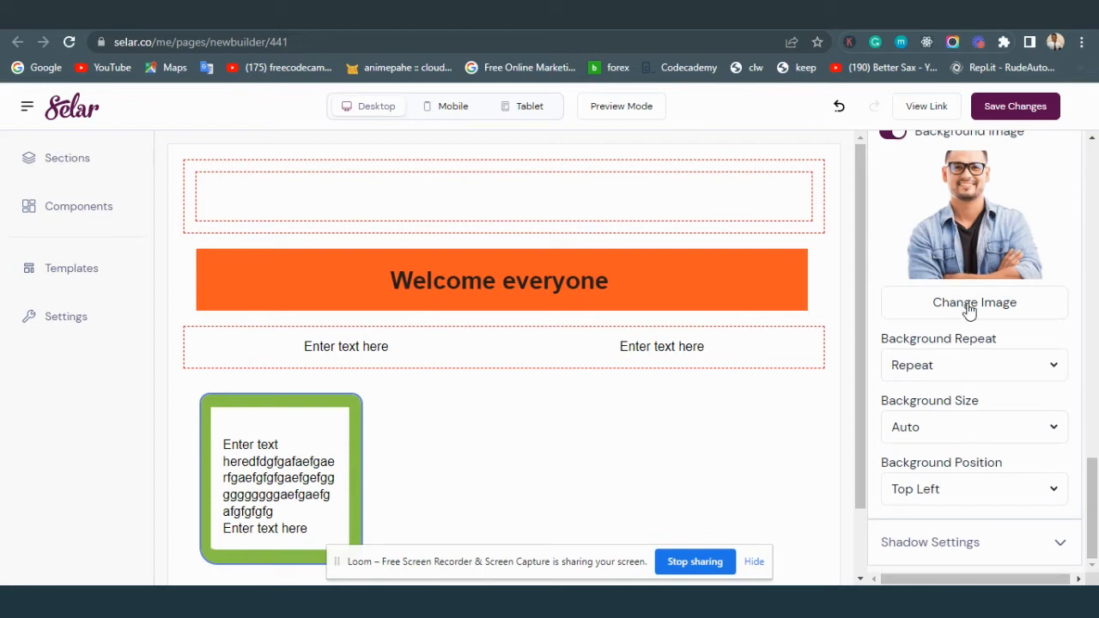
# Step: Try n-a-1647867328.png as the container's background image and switch back to n-a-1646825692.png
pyautogui.scroll(3, 944, 525)
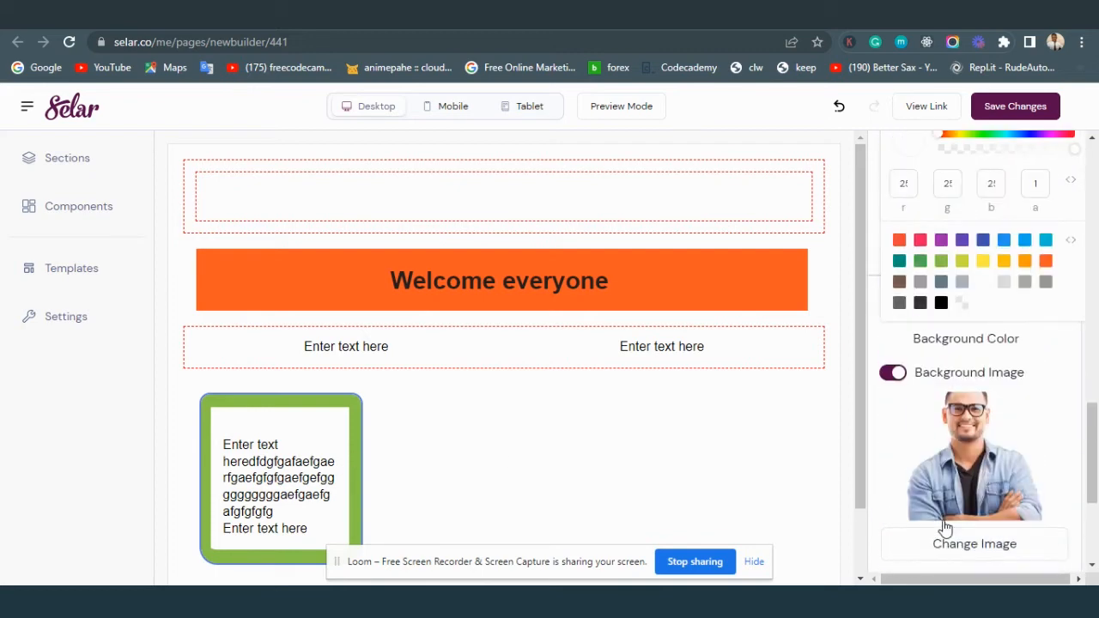
pyautogui.scroll(-2, 959, 477)
pyautogui.scroll(-1, 963, 474)
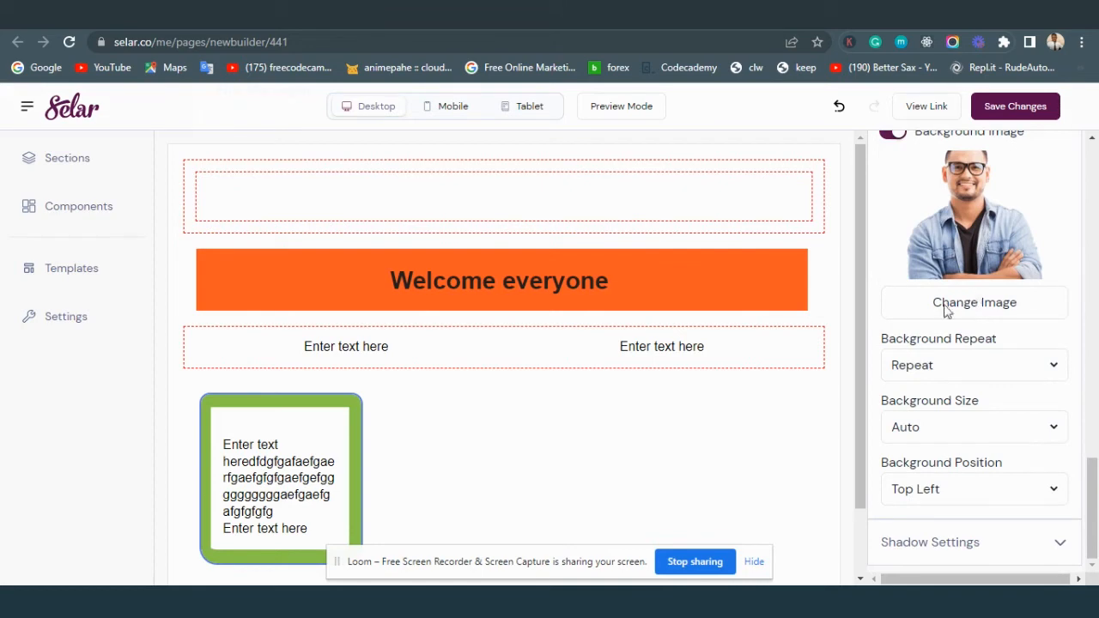
pyautogui.click(945, 300)
pyautogui.click(495, 245)
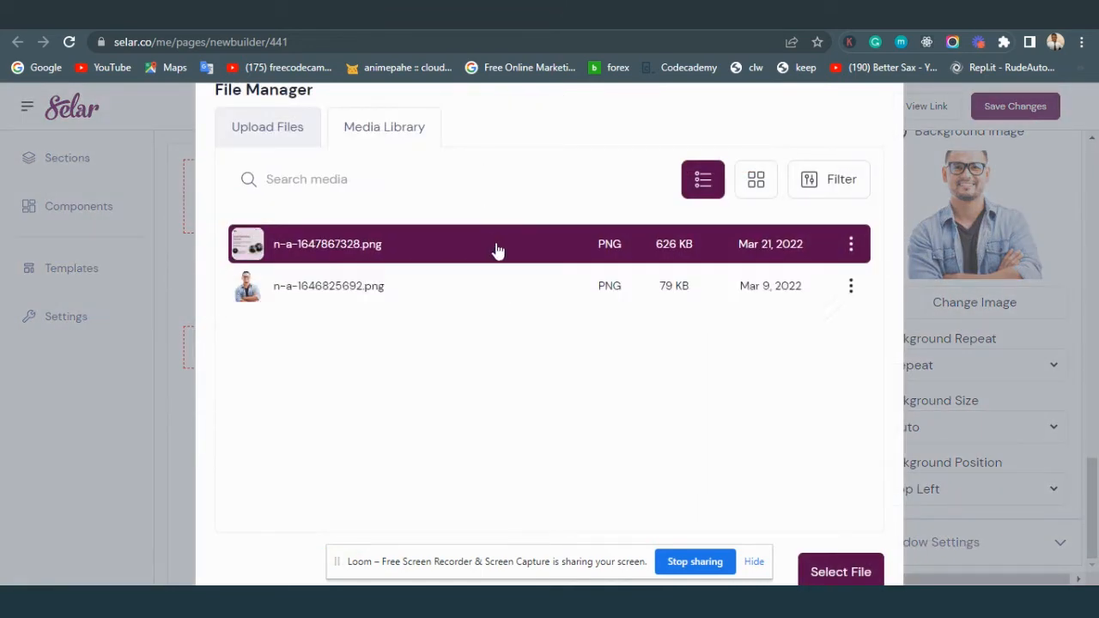
pyautogui.click(868, 574)
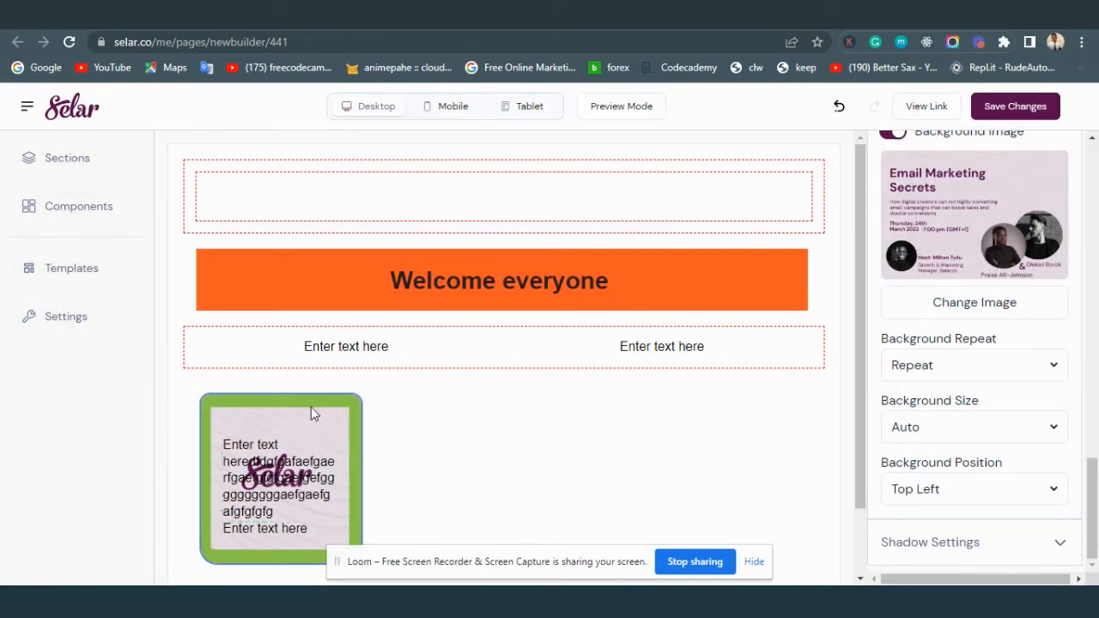
pyautogui.click(979, 304)
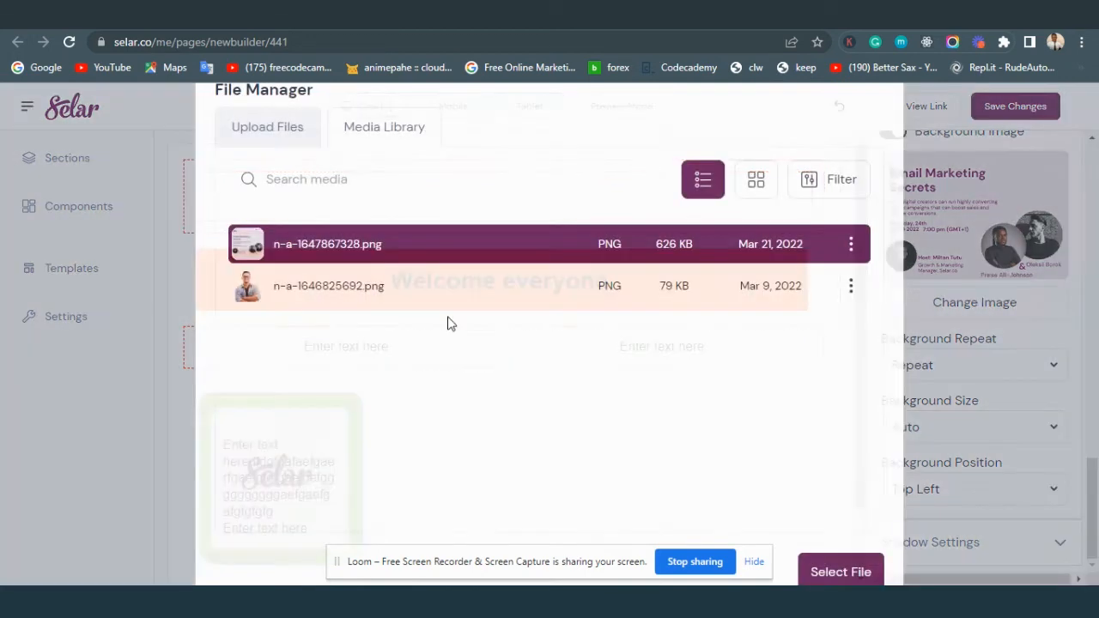
pyautogui.click(480, 291)
pyautogui.click(879, 570)
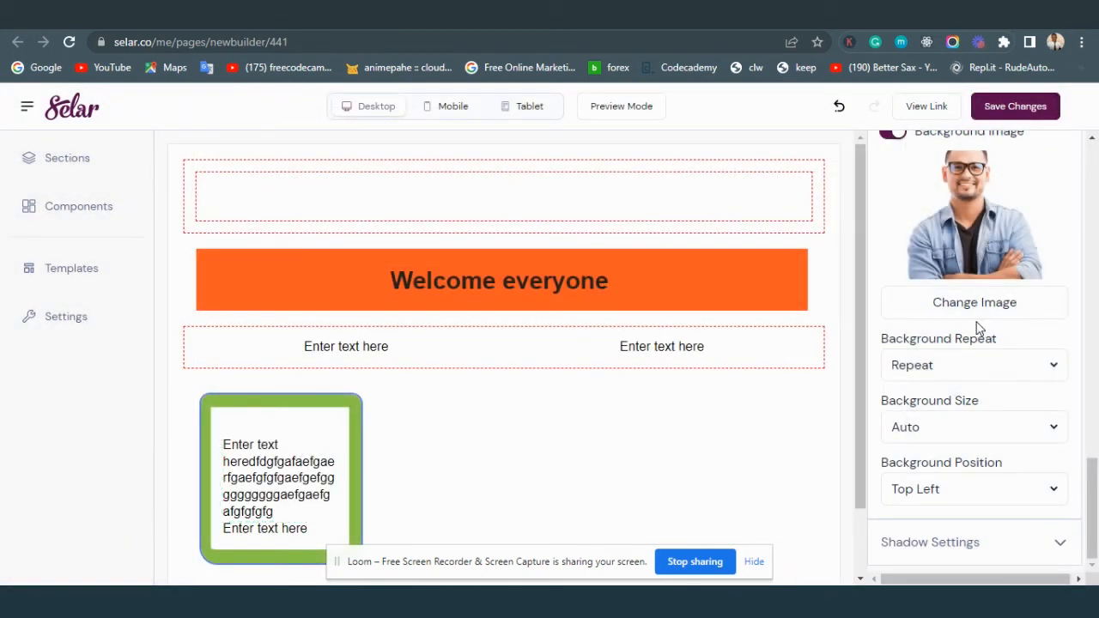
# Step: Set the background image's size to Cover and its position to Center, and close the background options
pyautogui.click(948, 428)
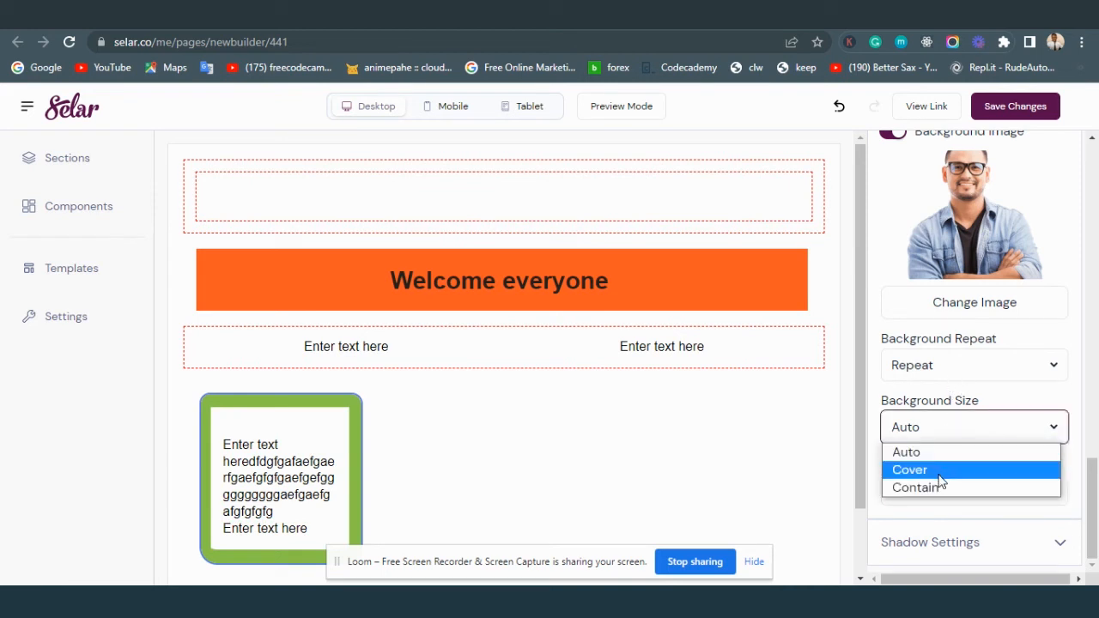
pyautogui.click(947, 468)
pyautogui.click(944, 484)
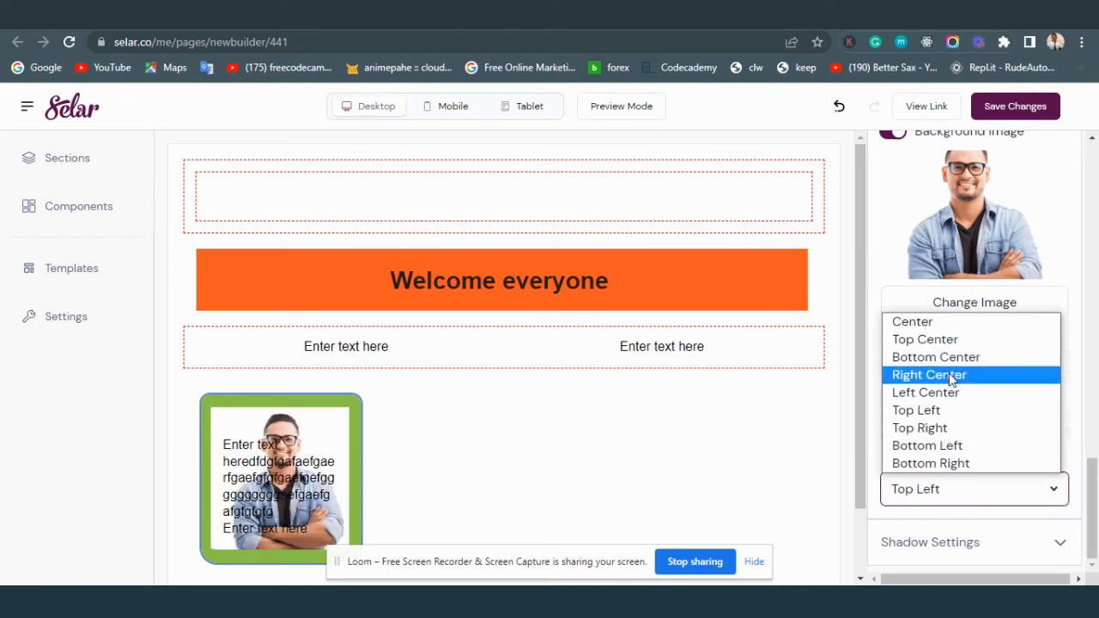
pyautogui.click(951, 324)
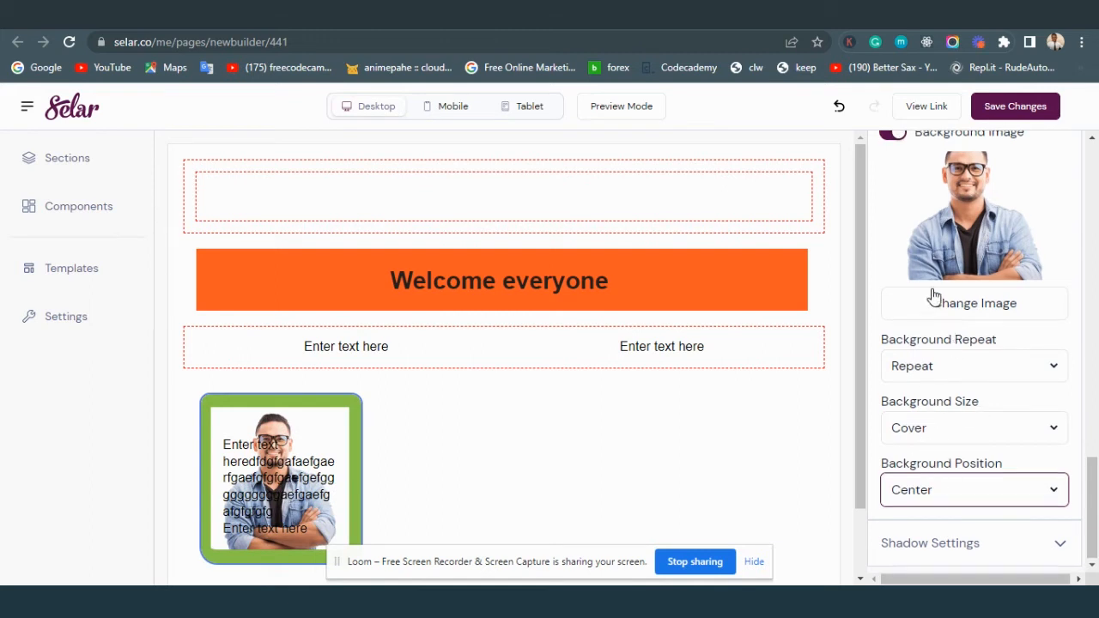
pyautogui.scroll(3, 934, 292)
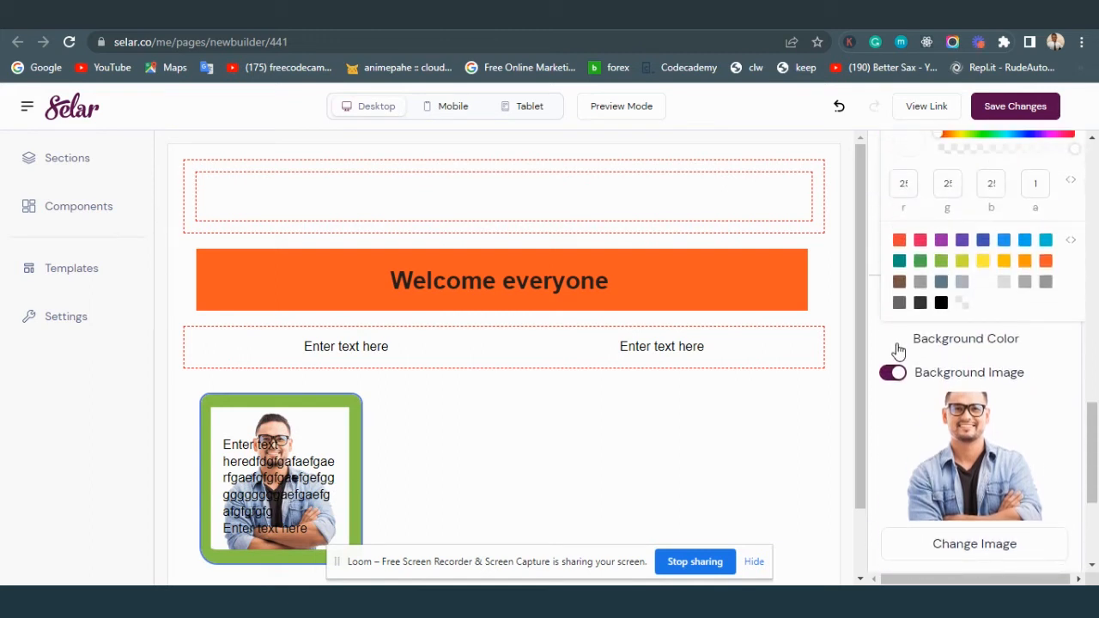
pyautogui.click(896, 349)
pyautogui.click(915, 302)
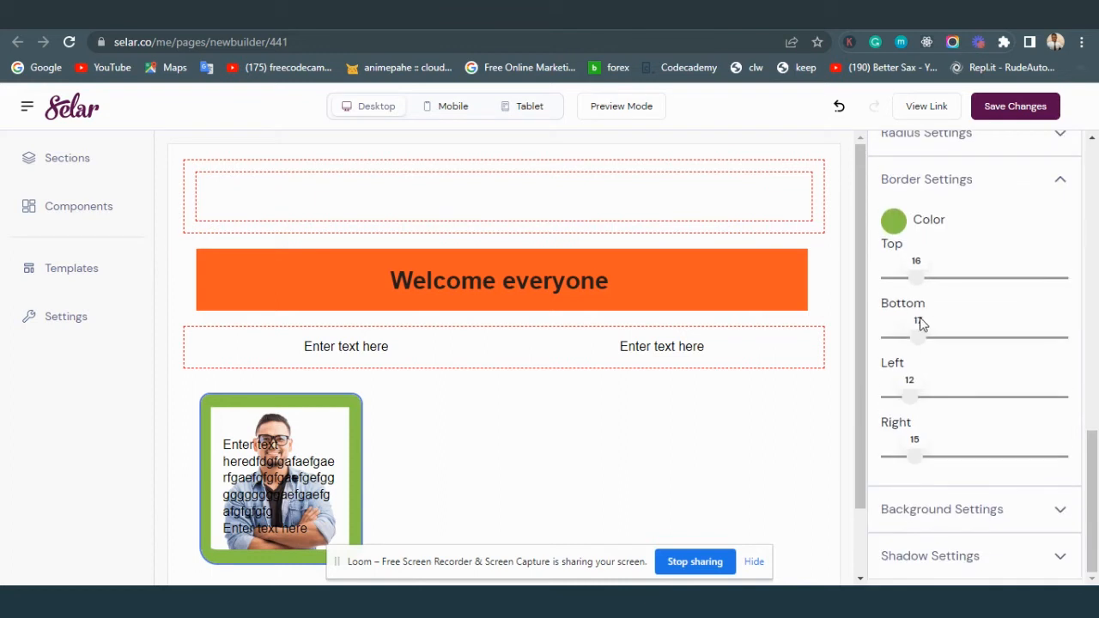
# Step: Add a #dddddd shadow to the container with position X 6, position Y 11 and blur 6
pyautogui.click(939, 560)
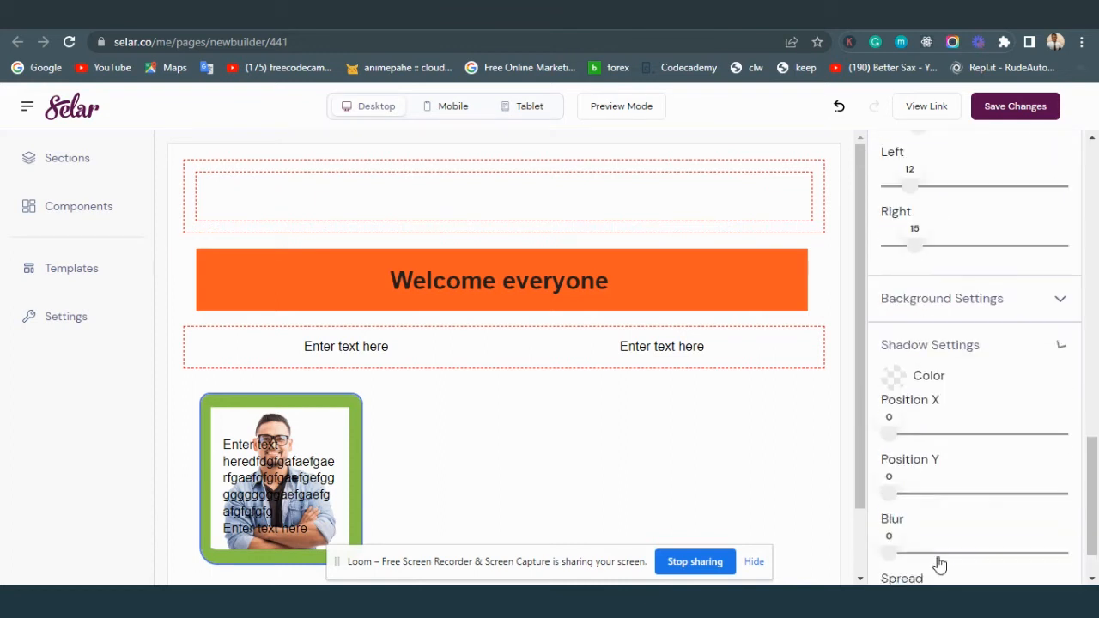
pyautogui.scroll(-2, 967, 490)
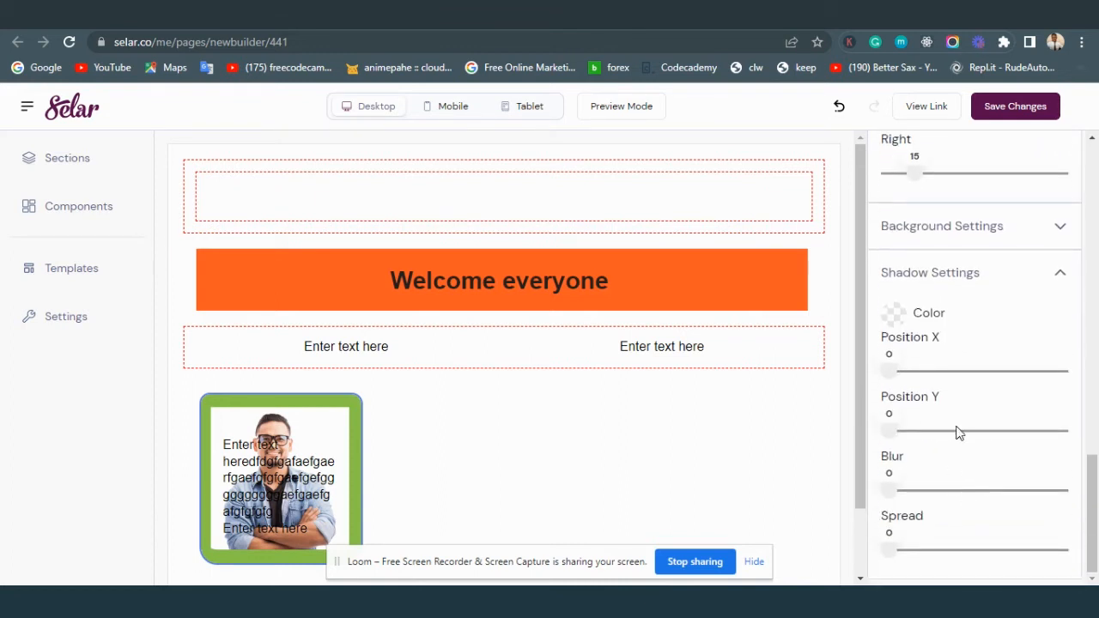
pyautogui.scroll(-1, 459, 410)
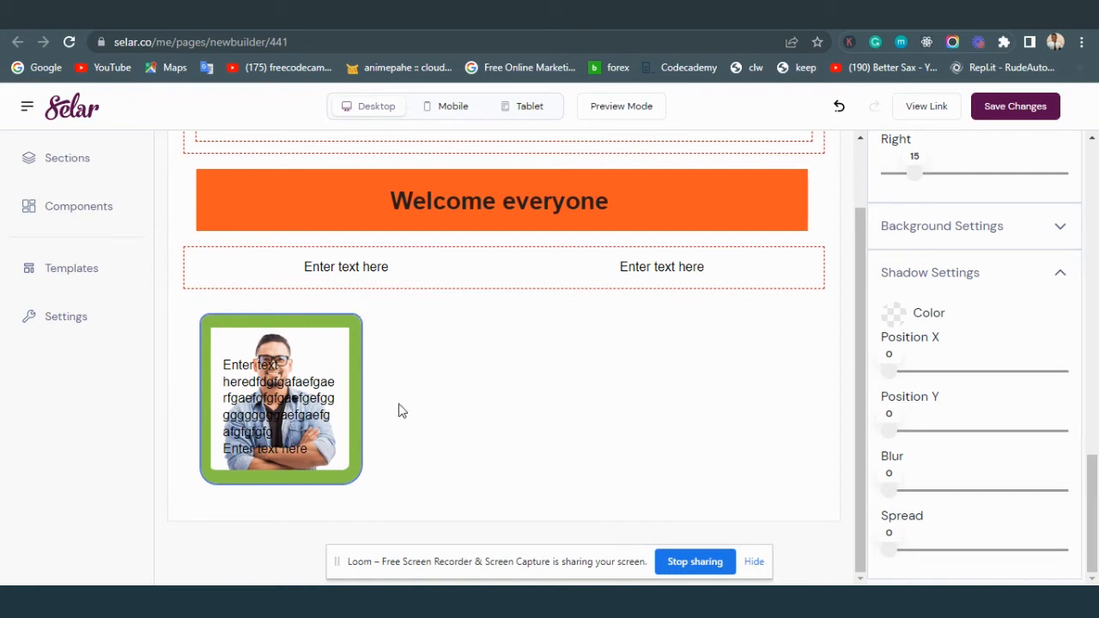
pyautogui.click(898, 315)
pyautogui.click(1004, 256)
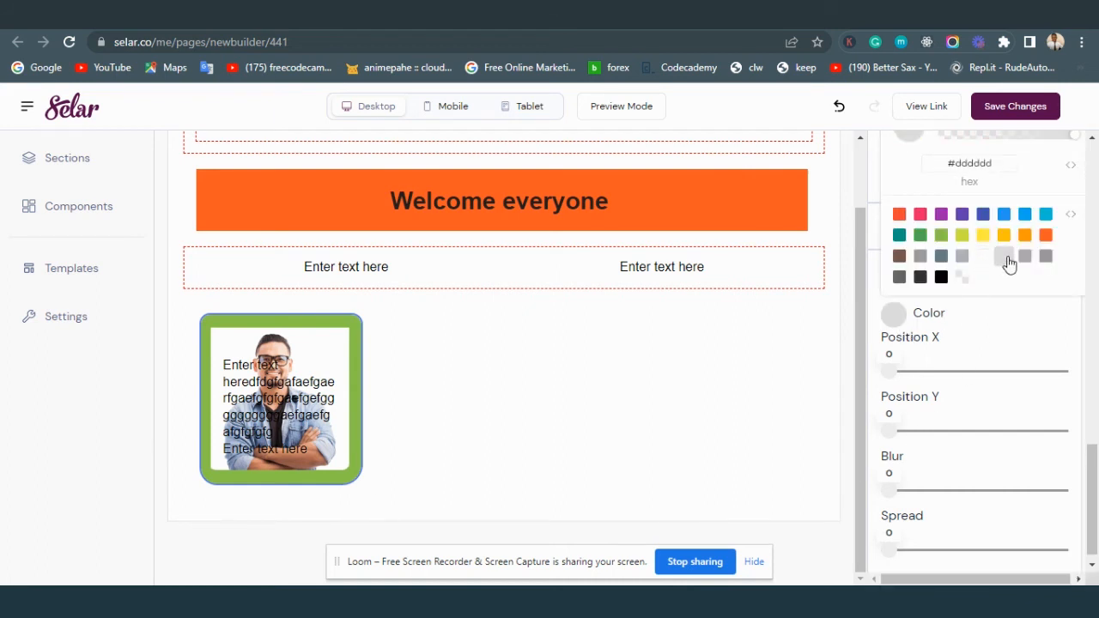
pyautogui.moveTo(889, 370); pyautogui.dragTo(906, 376)
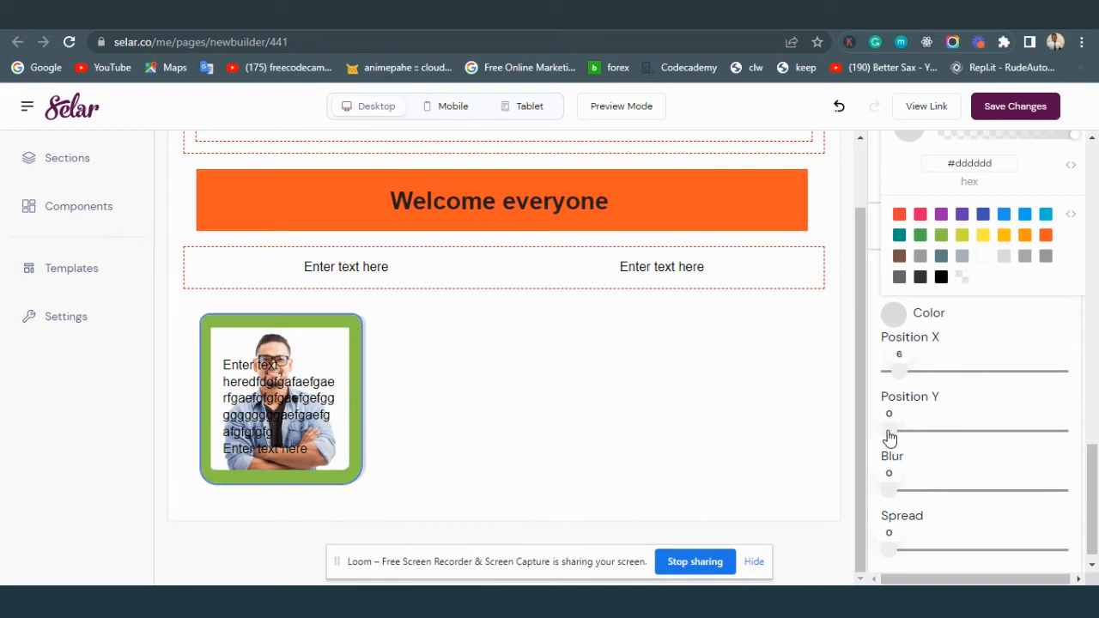
pyautogui.moveTo(888, 437); pyautogui.dragTo(910, 440)
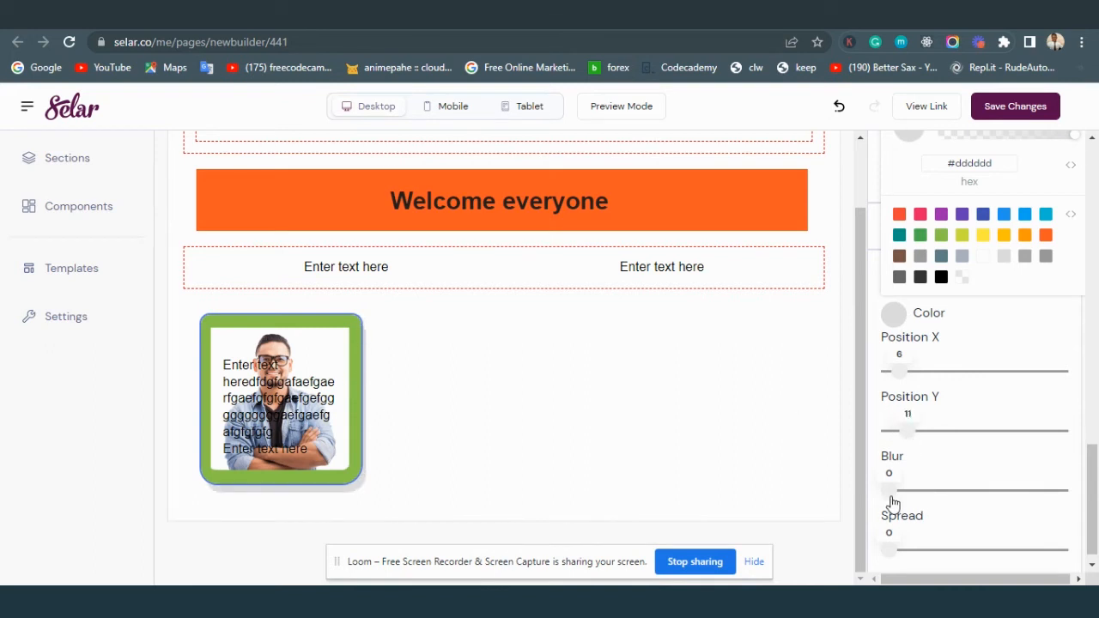
pyautogui.moveTo(890, 493); pyautogui.dragTo(922, 495)
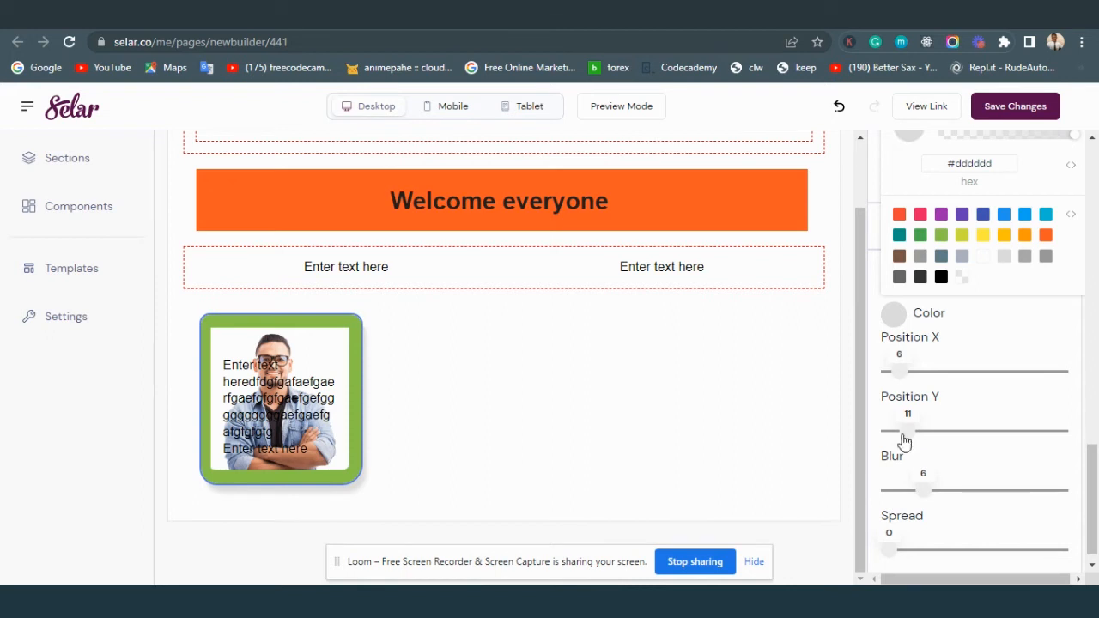
# Step: Set the container shadow's position Y to 6 and its spread to 2, and close the shadow, background and border options
pyautogui.moveTo(904, 441); pyautogui.dragTo(899, 441)
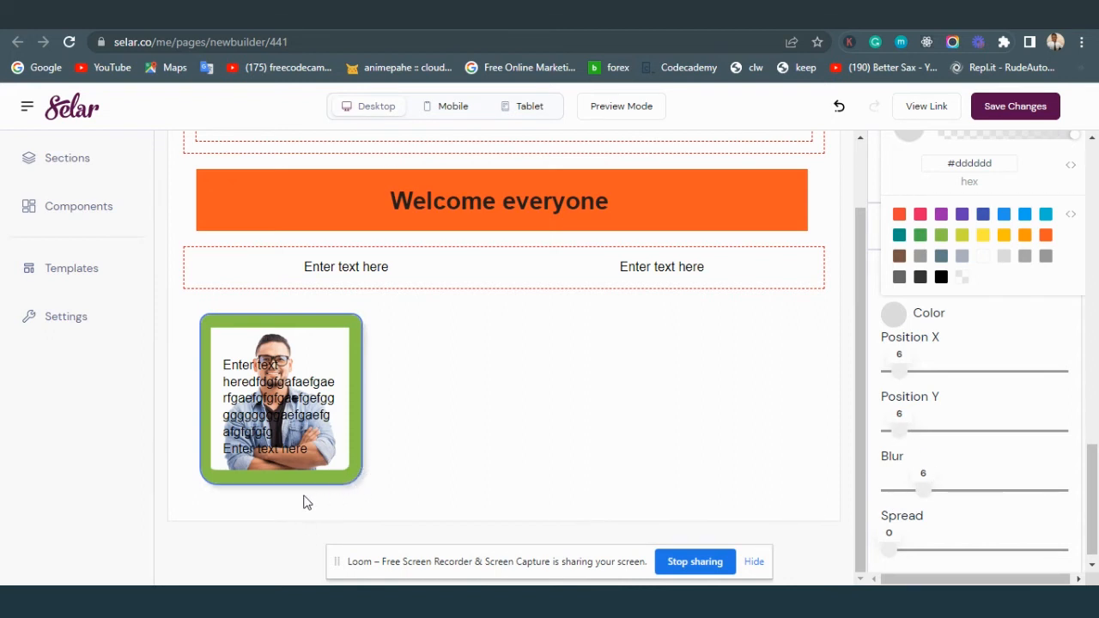
pyautogui.scroll(-1, 929, 385)
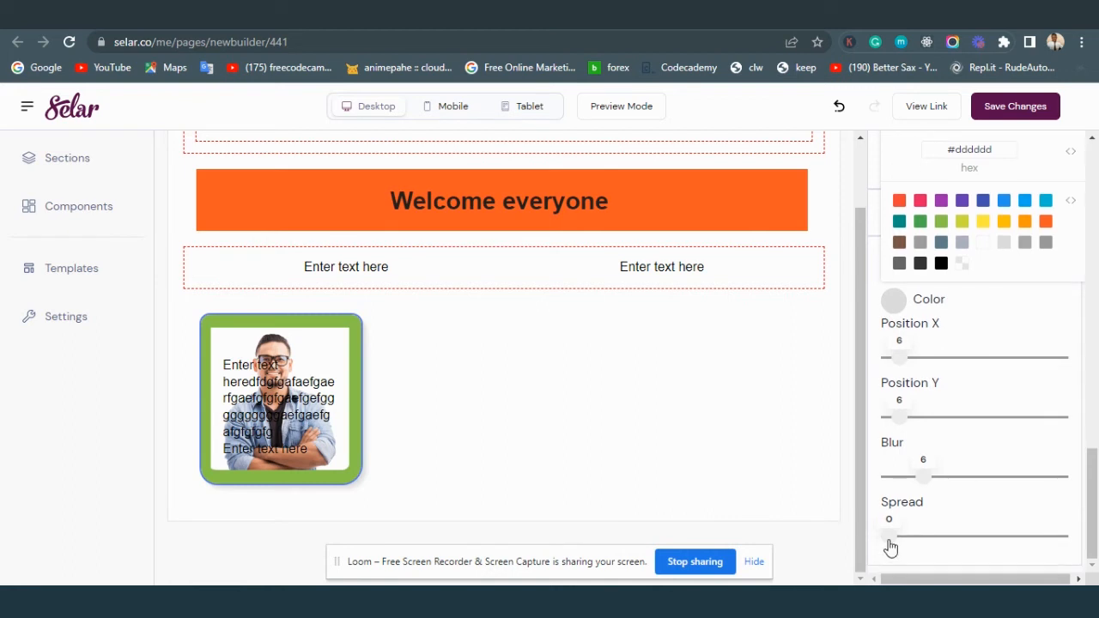
pyautogui.moveTo(890, 536)
pyautogui.mouseDown()
pyautogui.moveTo(918, 540)
pyautogui.moveTo(903, 549)
pyautogui.mouseUp()
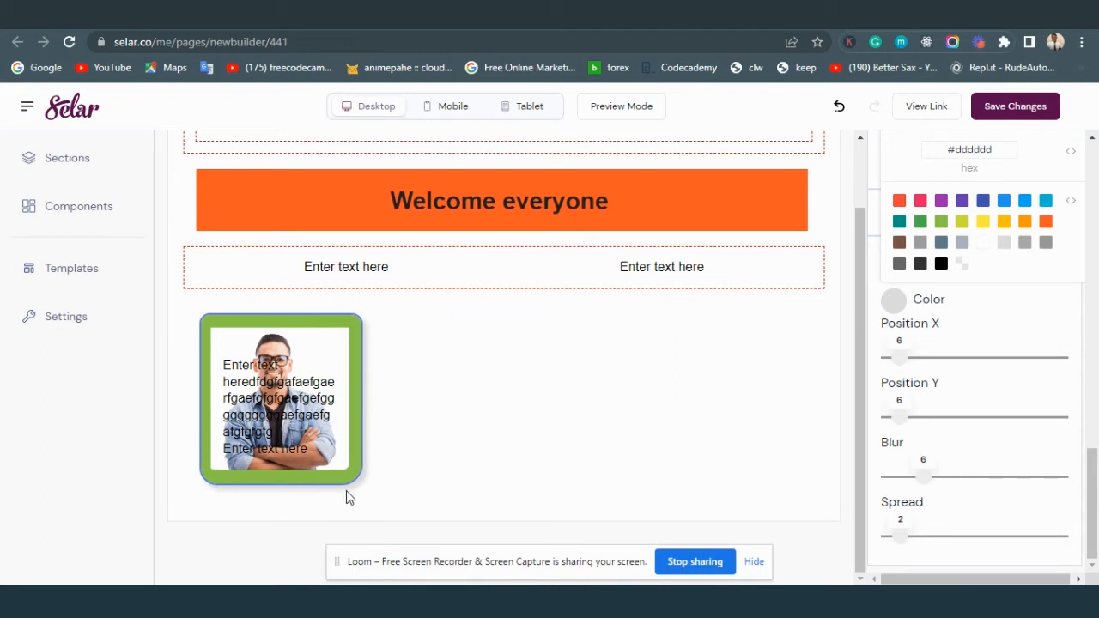
pyautogui.scroll(2, 893, 351)
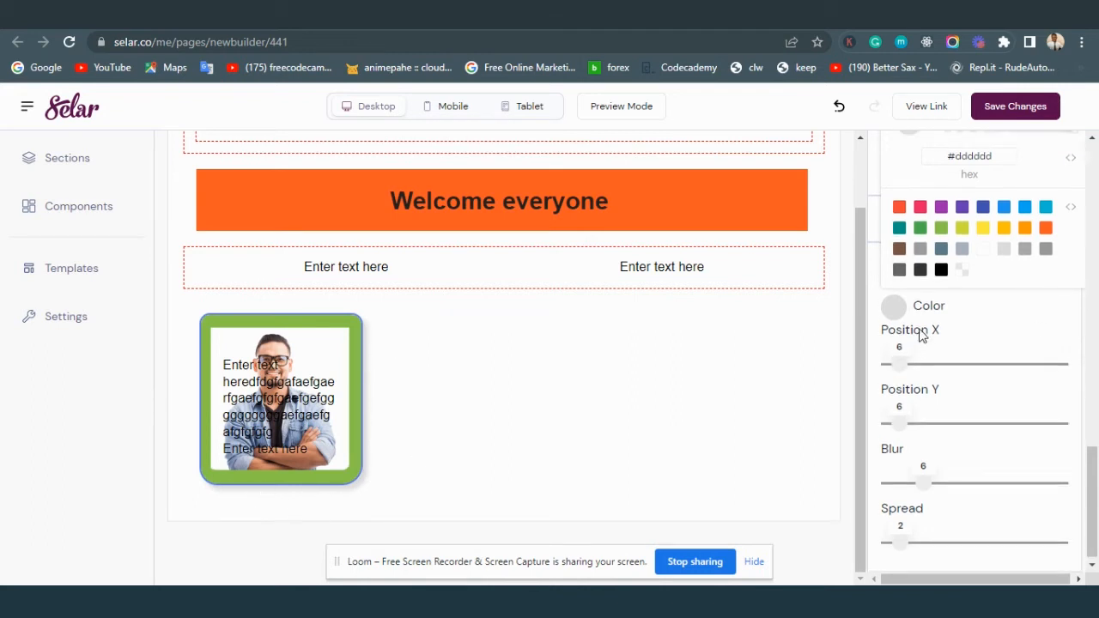
pyautogui.scroll(-2, 971, 475)
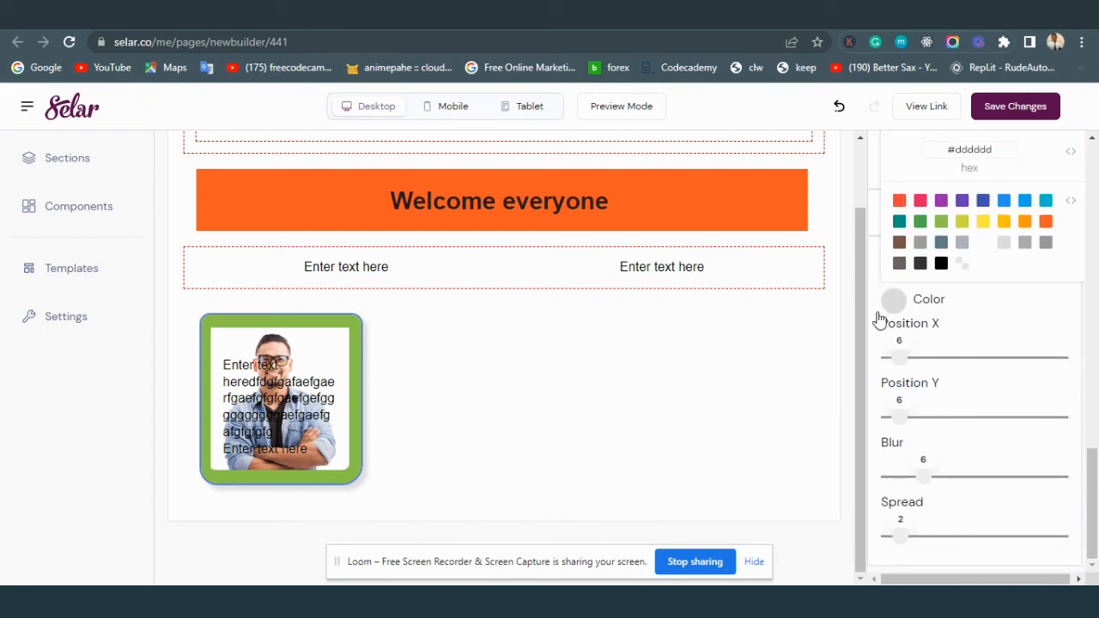
pyautogui.click(893, 299)
pyautogui.click(908, 282)
pyautogui.scroll(1, 909, 283)
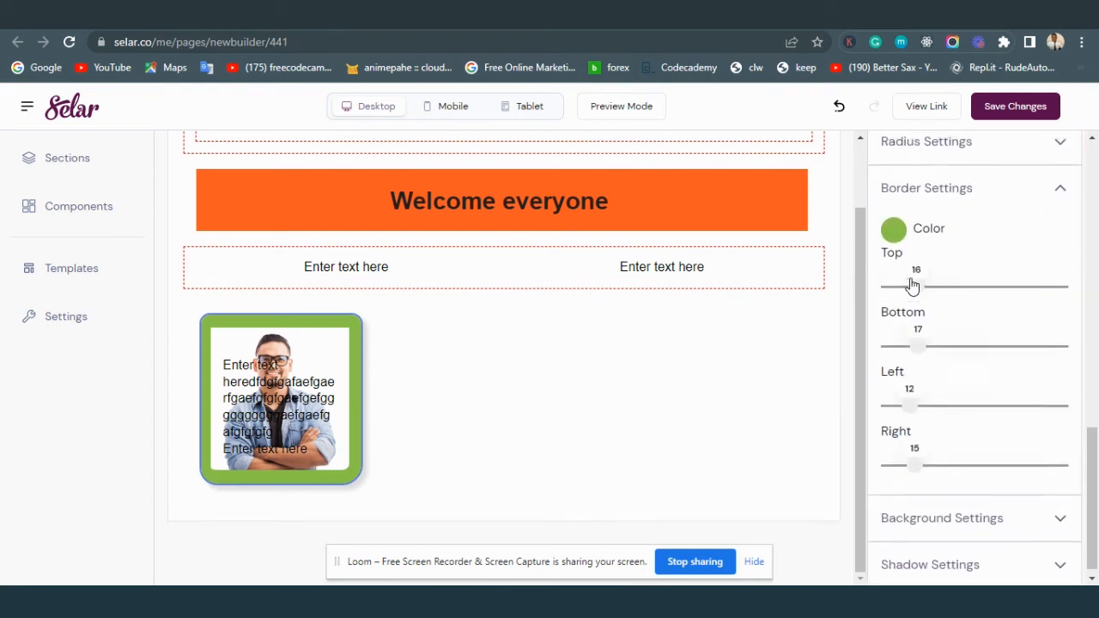
pyautogui.click(907, 273)
pyautogui.scroll(3, 901, 291)
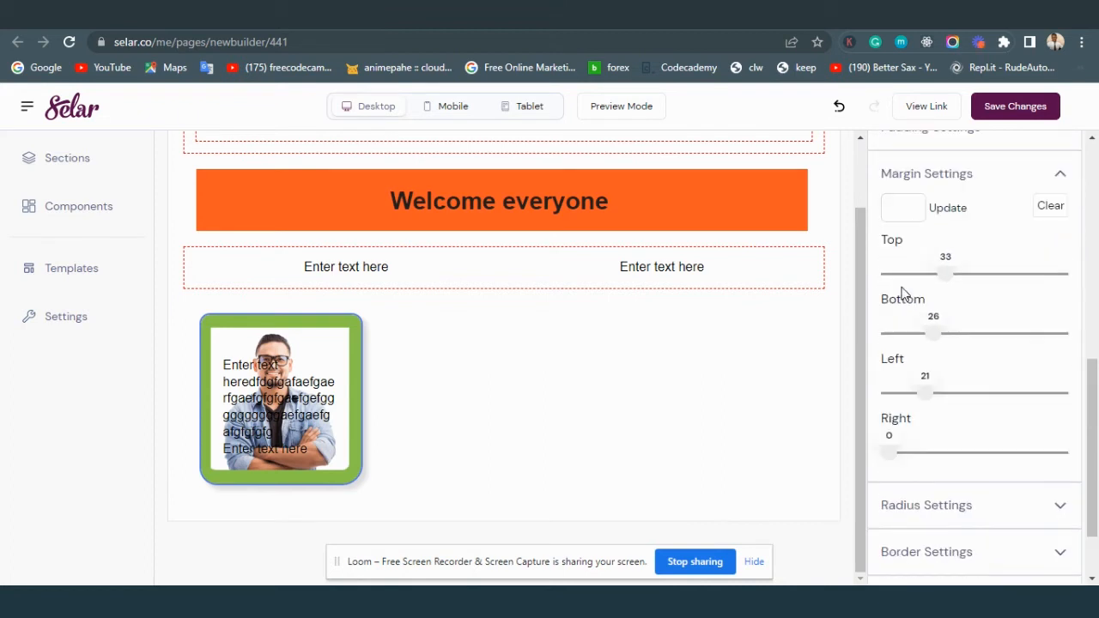
# Step: Add an icon component to the page below the image container
pyautogui.click(47, 208)
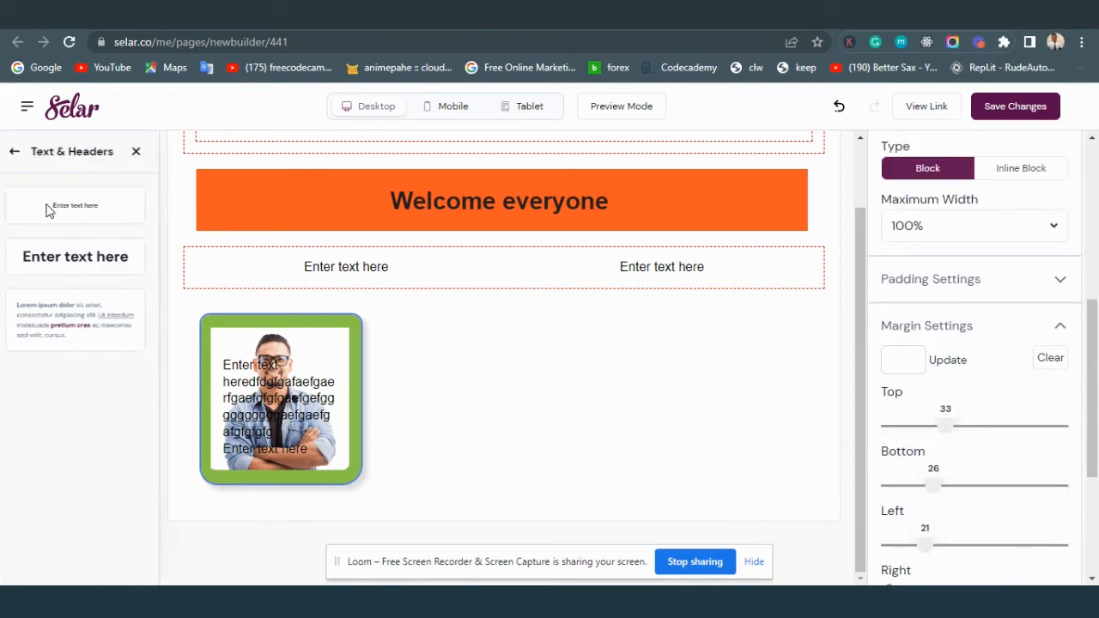
pyautogui.click(23, 156)
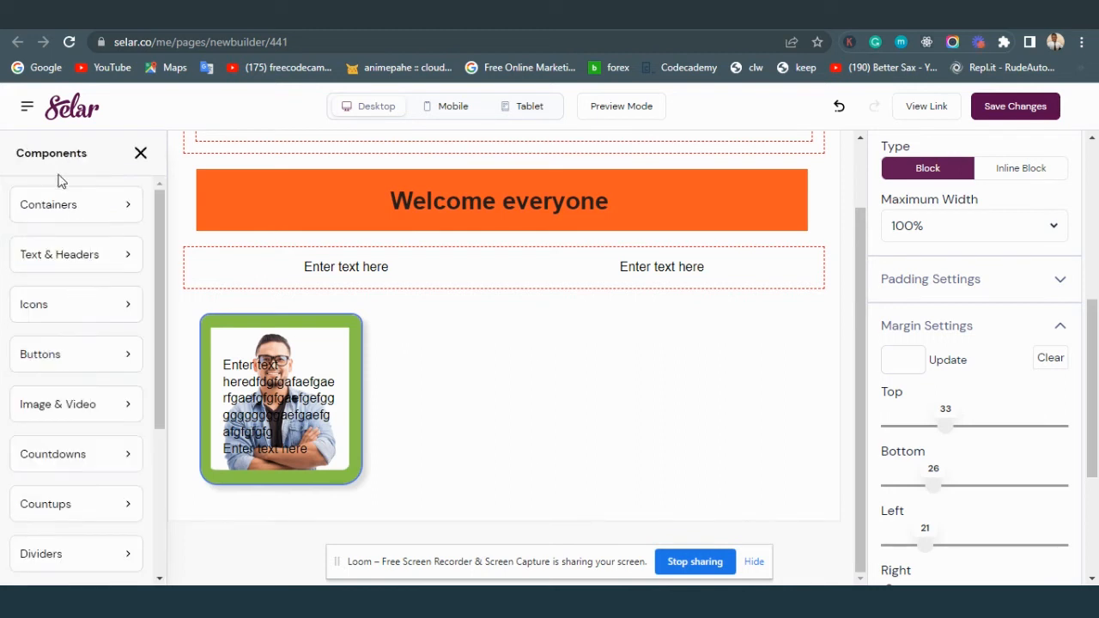
pyautogui.click(68, 312)
pyautogui.moveTo(82, 209); pyautogui.dragTo(557, 380)
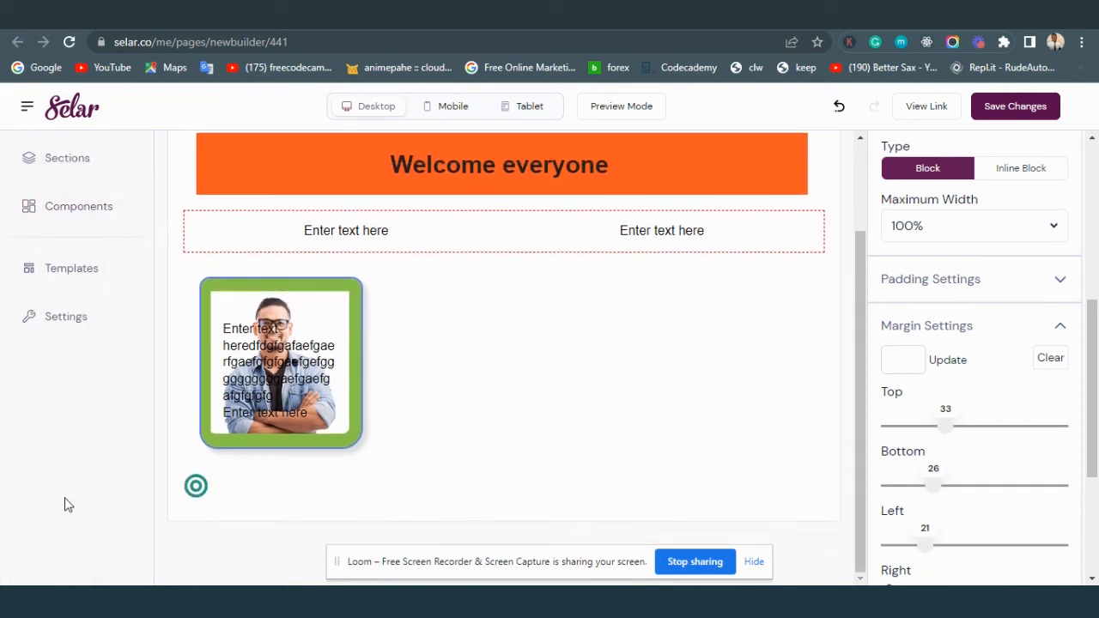
# Step: Change the new bullseye icon to the google icon
pyautogui.click(205, 486)
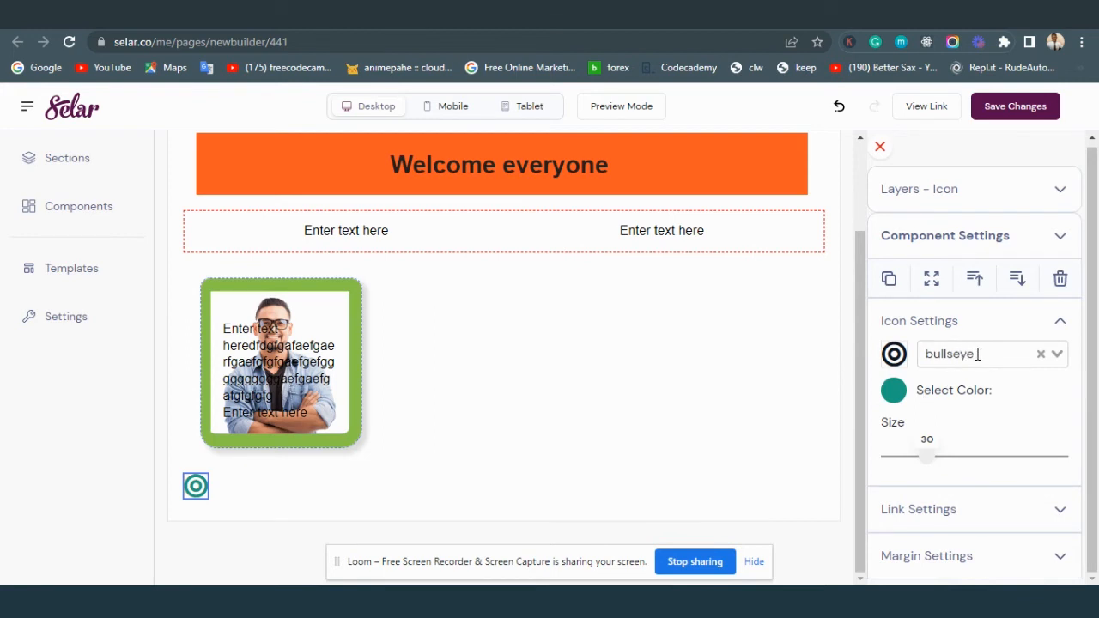
pyautogui.click(1022, 353)
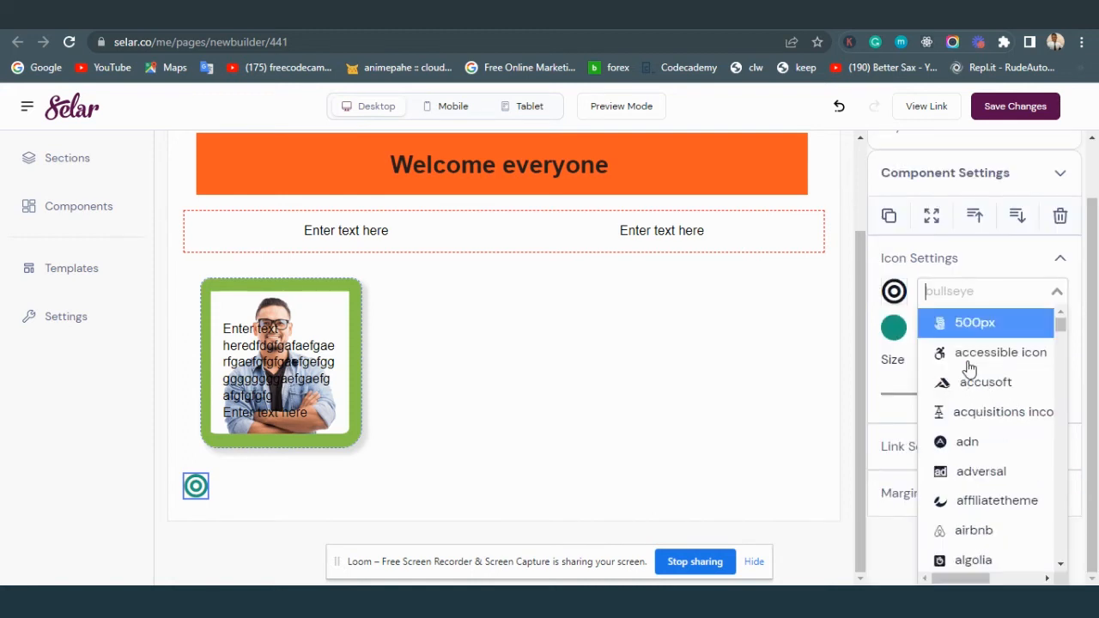
pyautogui.write('googl')
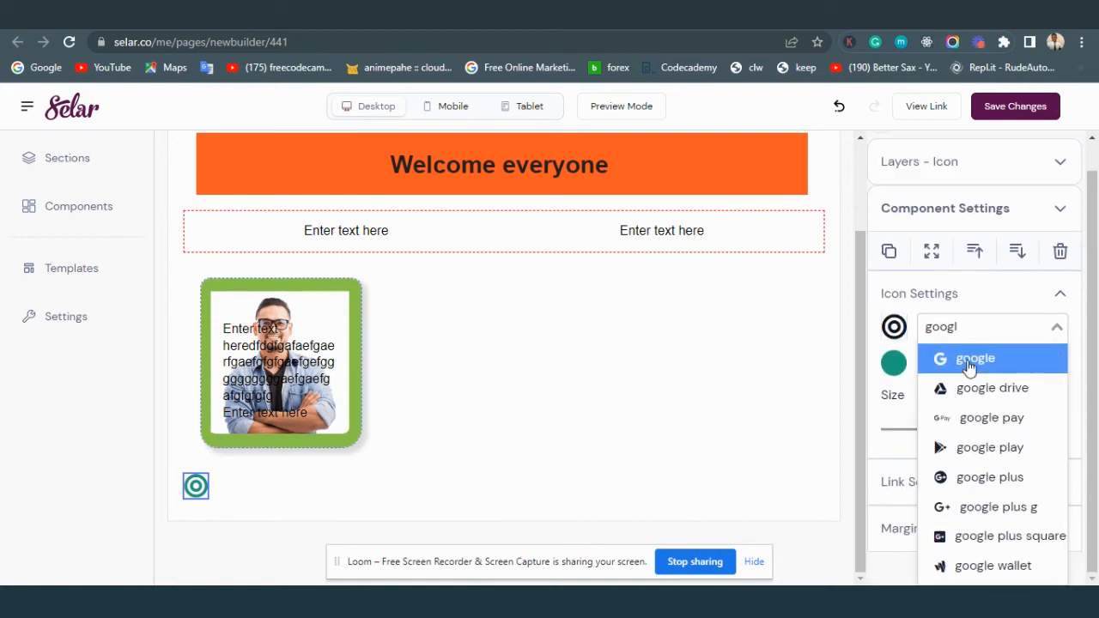
pyautogui.click(968, 361)
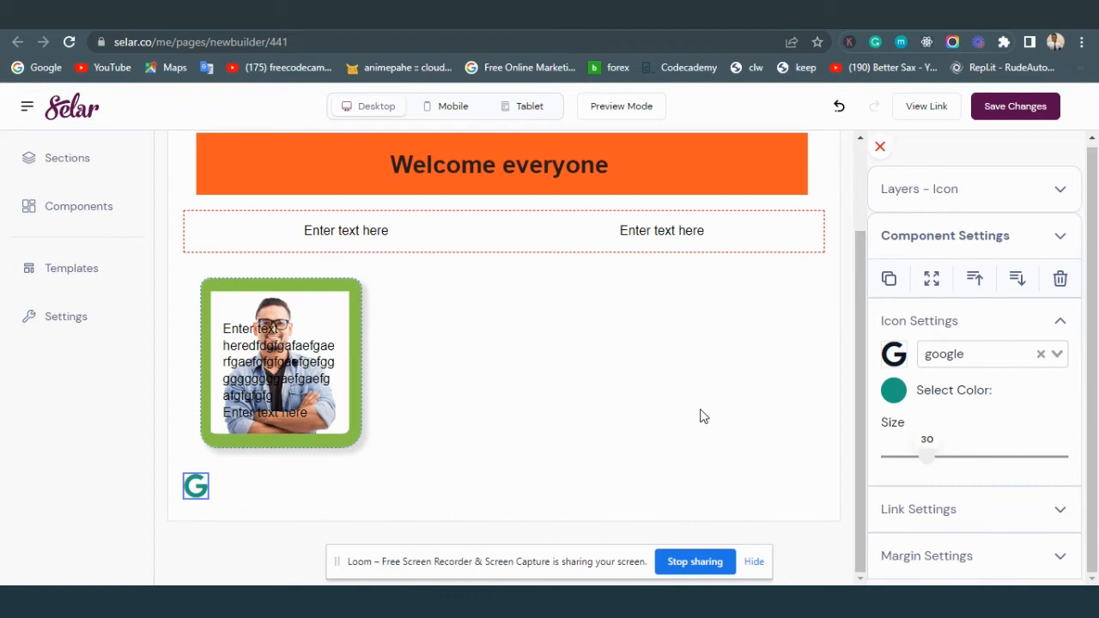
# Step: Colour the Google icon black (#000000) and set its size to 43
pyautogui.click(893, 390)
pyautogui.click(941, 338)
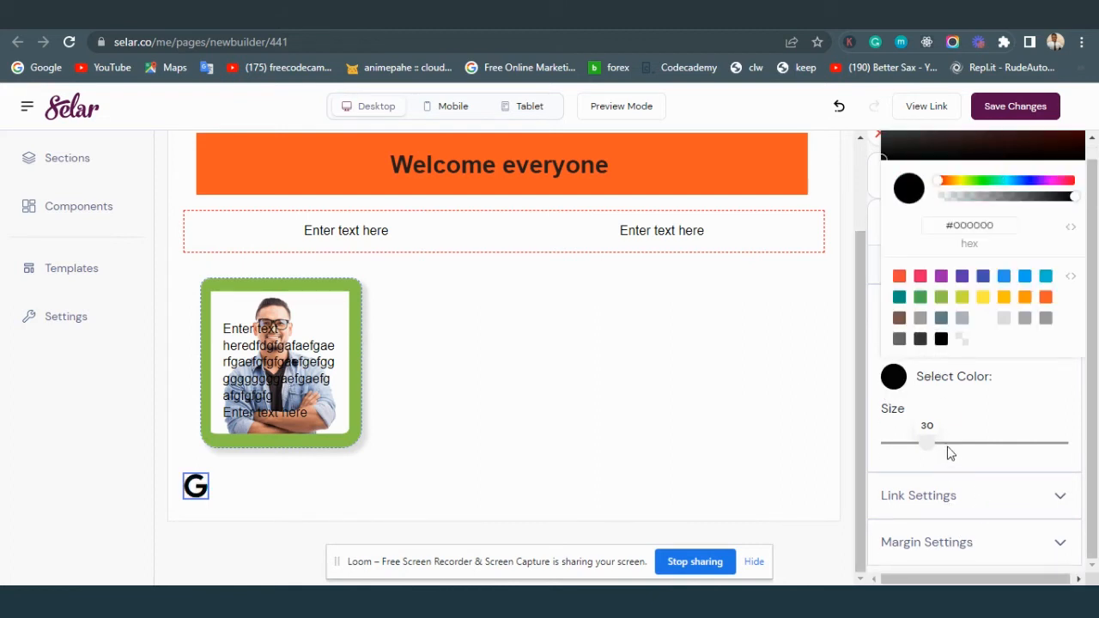
pyautogui.moveTo(930, 443); pyautogui.dragTo(953, 440)
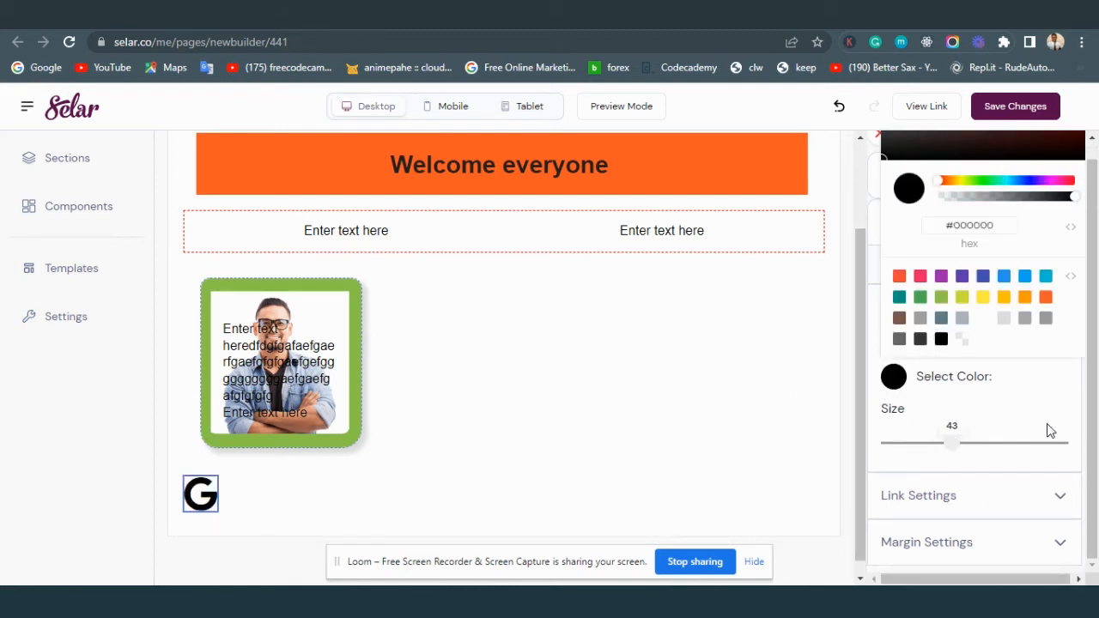
pyautogui.click(897, 385)
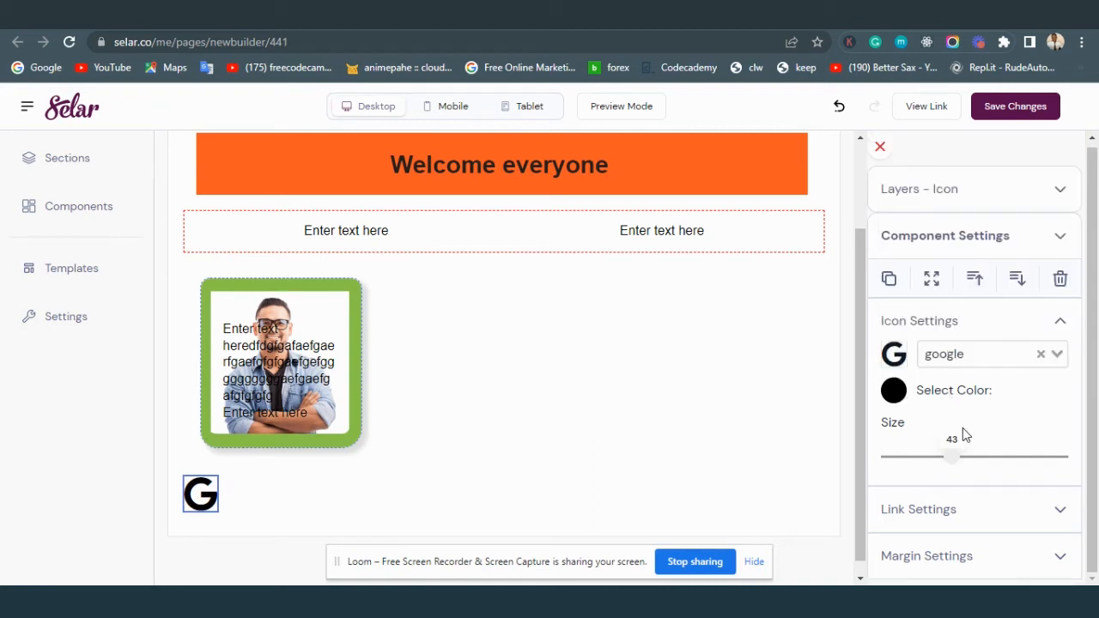
# Step: Set the icon's link type to URL, leave the link empty, and switch opening in a new tab on and back off
pyautogui.click(932, 506)
pyautogui.scroll(-1, 965, 440)
pyautogui.click(944, 503)
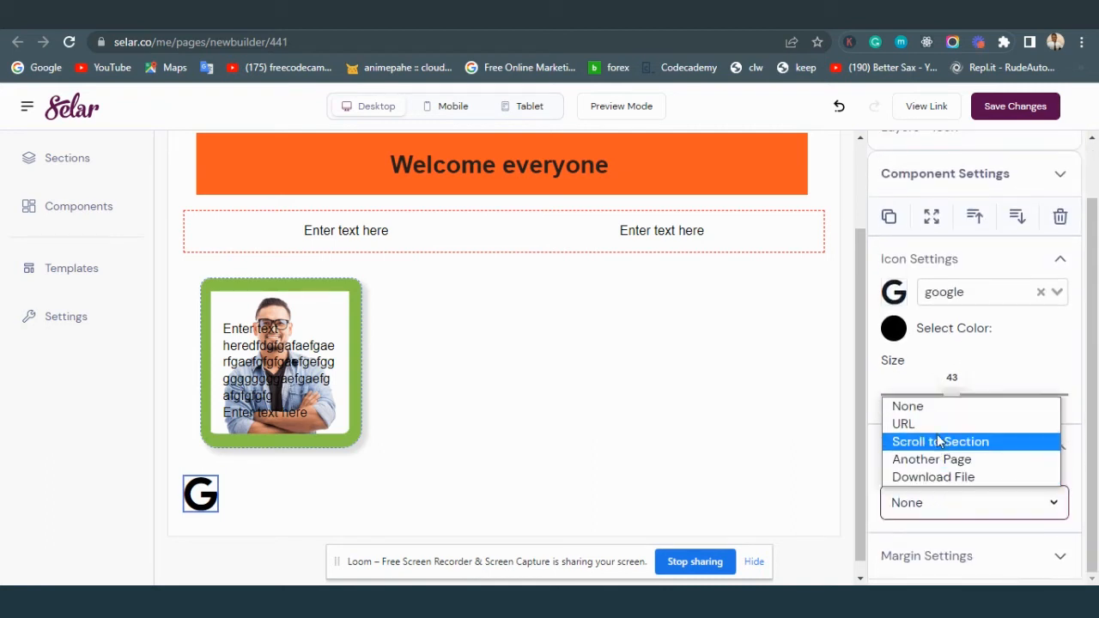
pyautogui.click(914, 424)
pyautogui.scroll(-2, 952, 558)
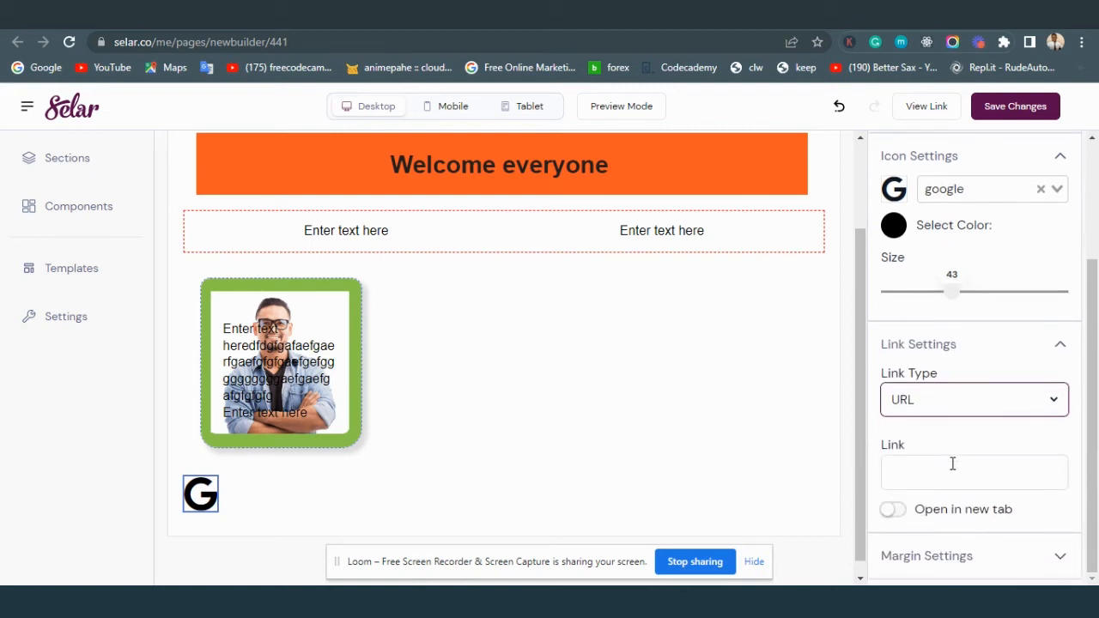
pyautogui.click(953, 470)
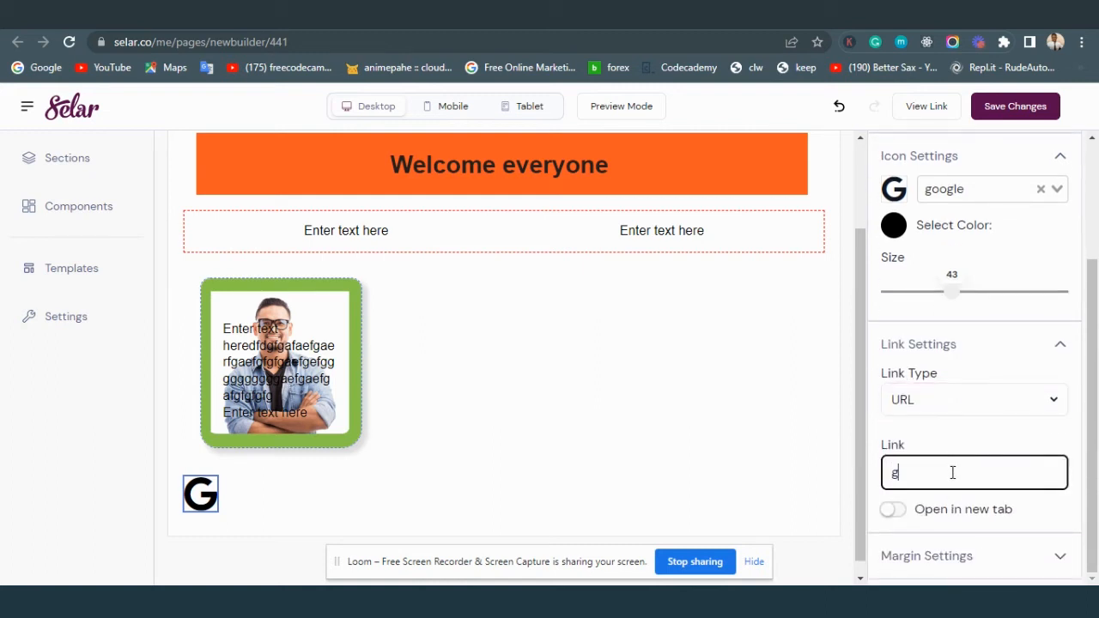
pyautogui.click(897, 511)
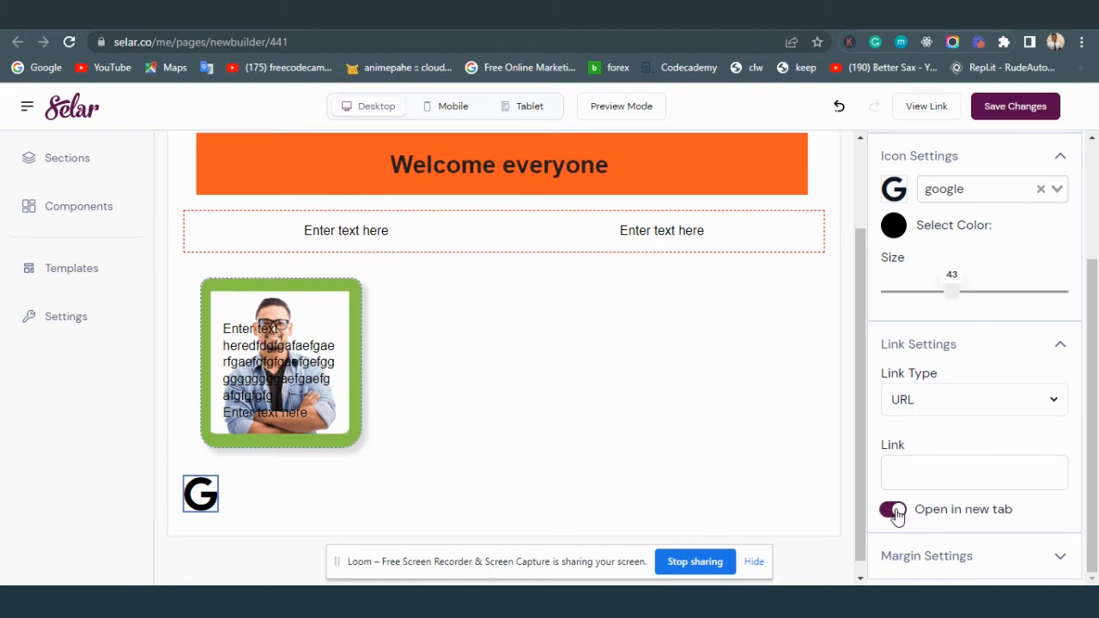
pyautogui.click(897, 512)
# Step: Set the icon's margins to 27 top, 32 bottom and 27 left, and add a right margin as well
pyautogui.click(947, 556)
pyautogui.scroll(-3, 945, 547)
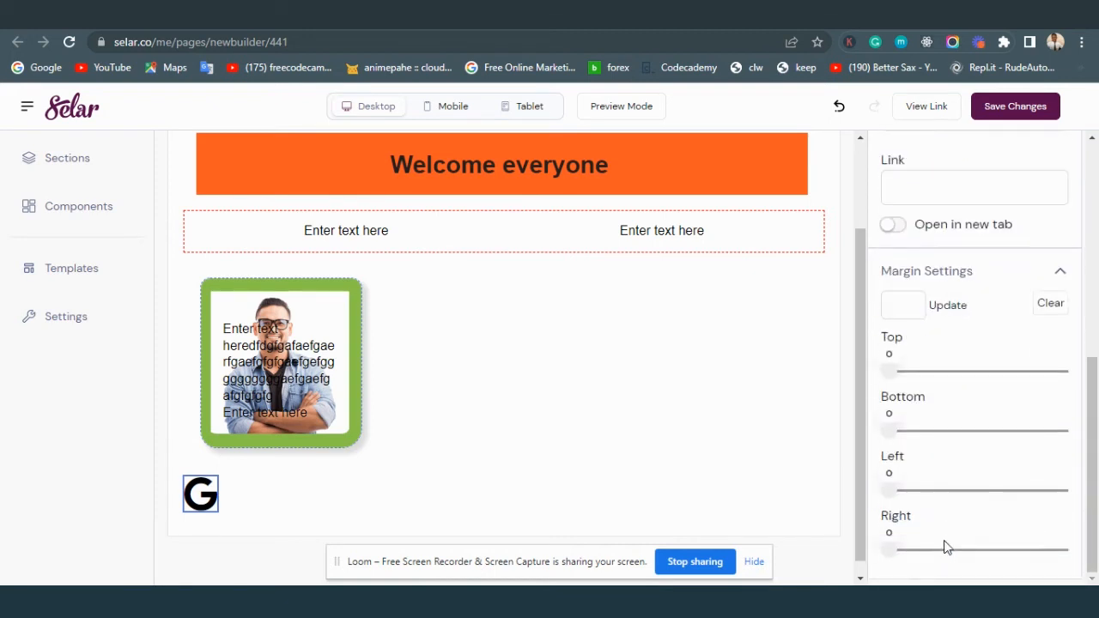
pyautogui.moveTo(888, 371); pyautogui.dragTo(936, 375)
pyautogui.moveTo(887, 428); pyautogui.dragTo(943, 432)
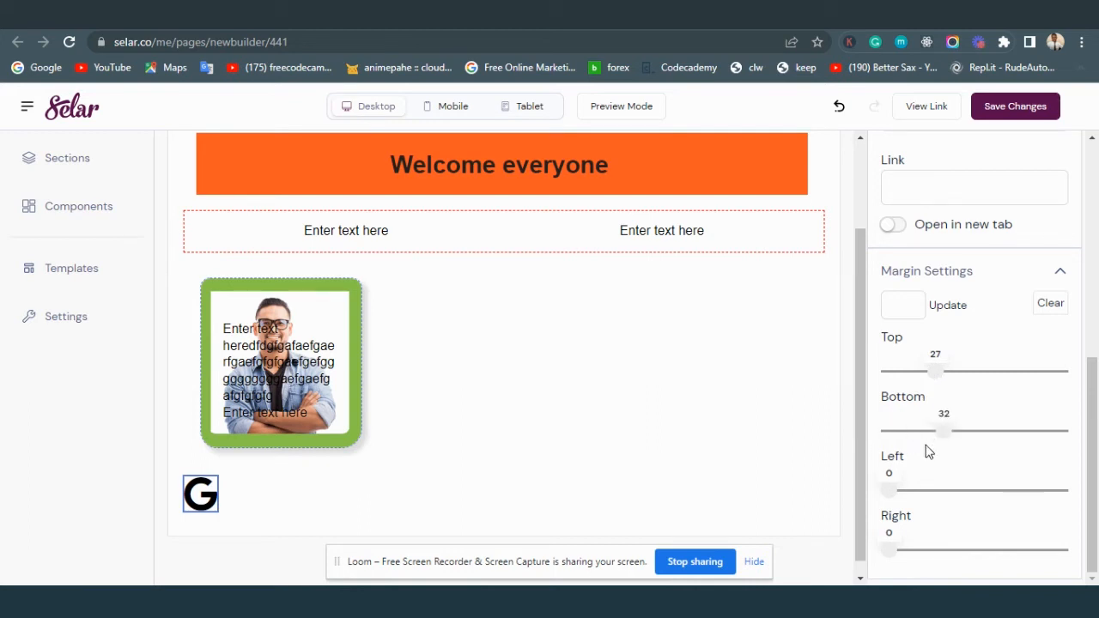
pyautogui.moveTo(897, 496); pyautogui.dragTo(936, 487)
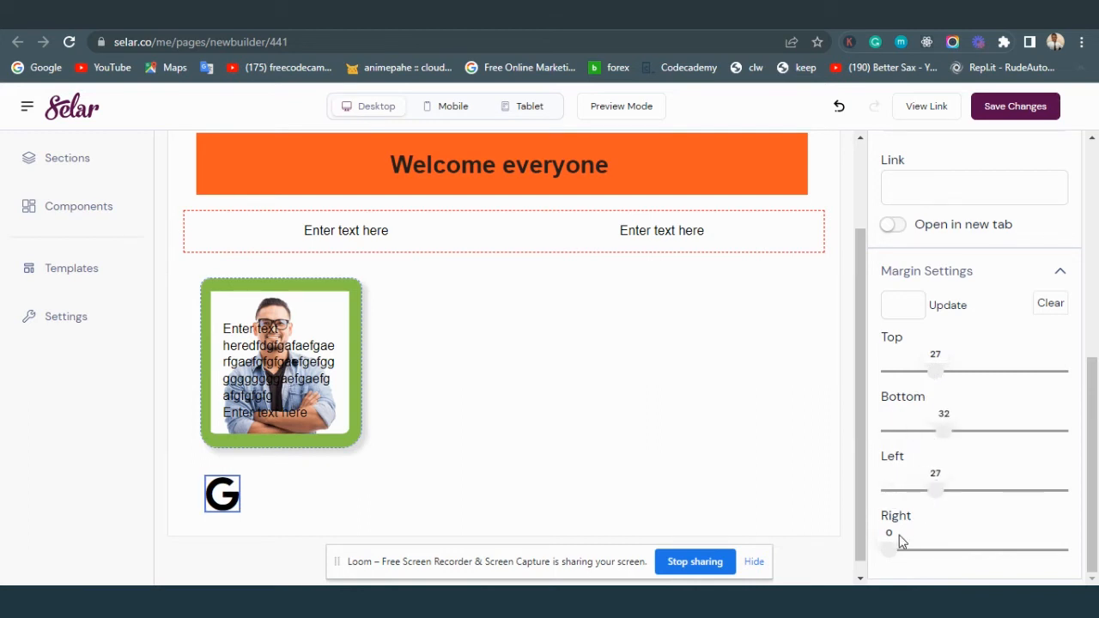
pyautogui.moveTo(890, 547); pyautogui.dragTo(927, 538)
pyautogui.scroll(4, 926, 485)
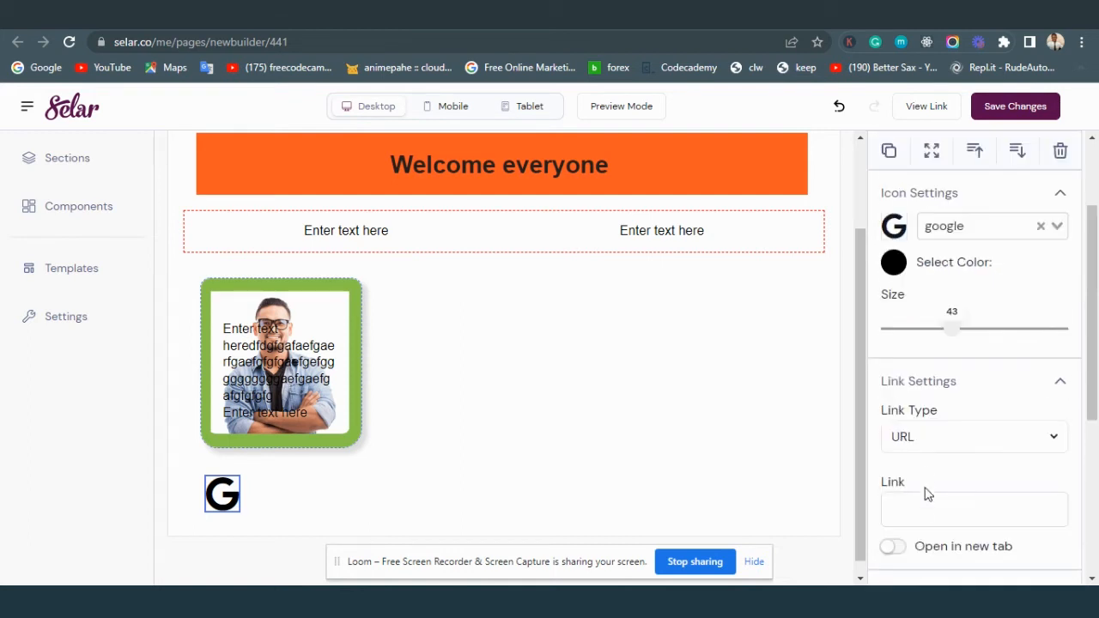
pyautogui.scroll(2, 929, 507)
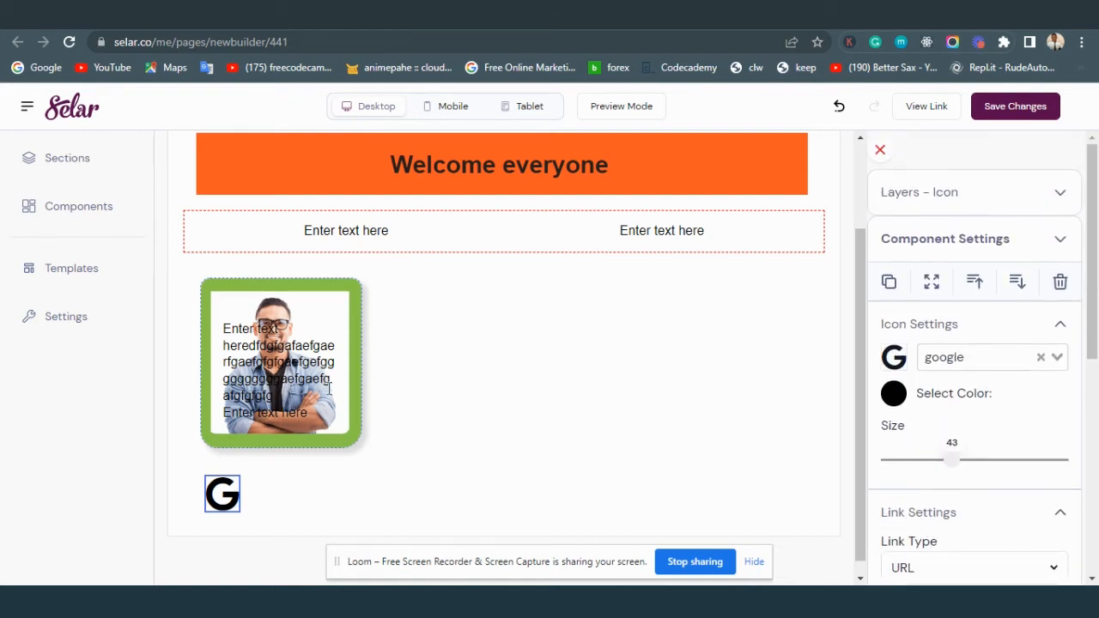
# Step: Add the first filled rectangular button style beside the Google icon and look through the button's settings
pyautogui.click(79, 209)
pyautogui.click(19, 153)
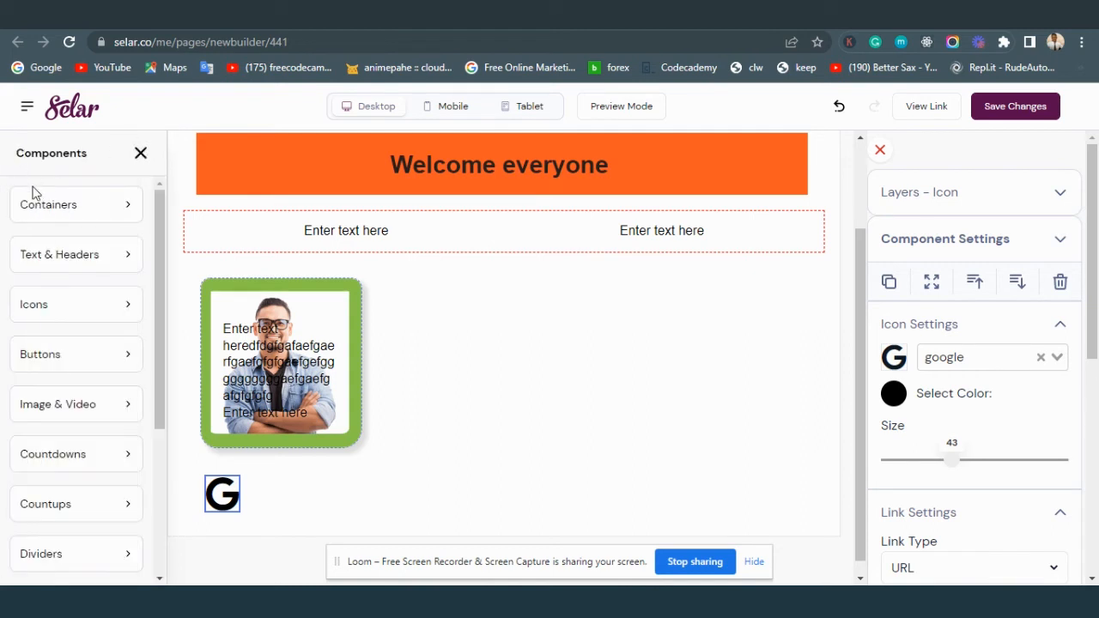
pyautogui.click(64, 353)
pyautogui.scroll(-1, 541, 295)
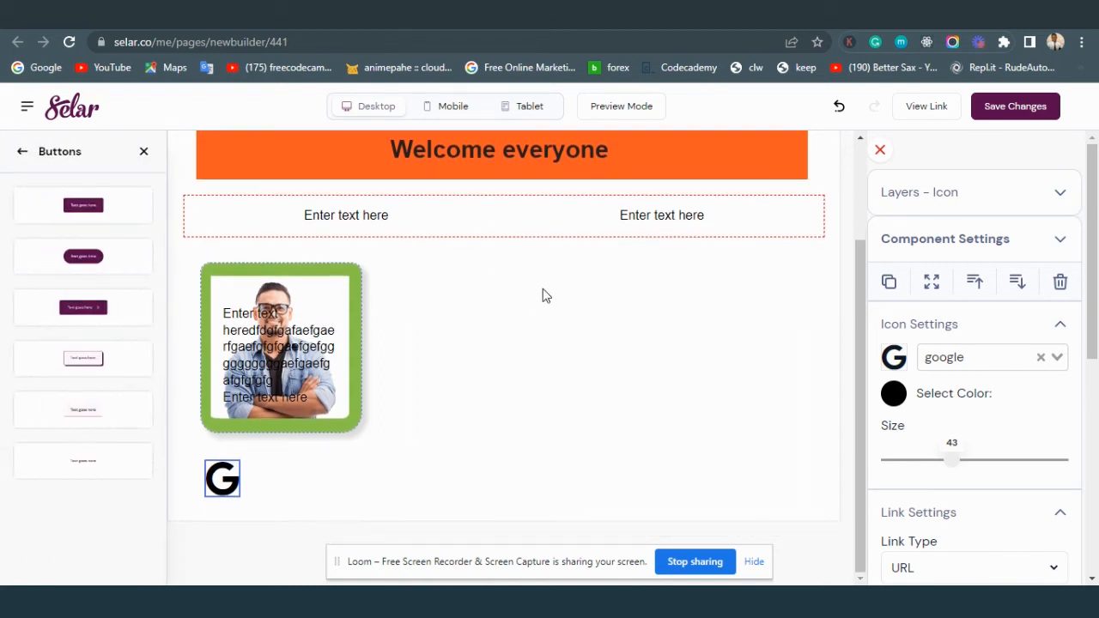
pyautogui.moveTo(86, 206); pyautogui.dragTo(440, 459)
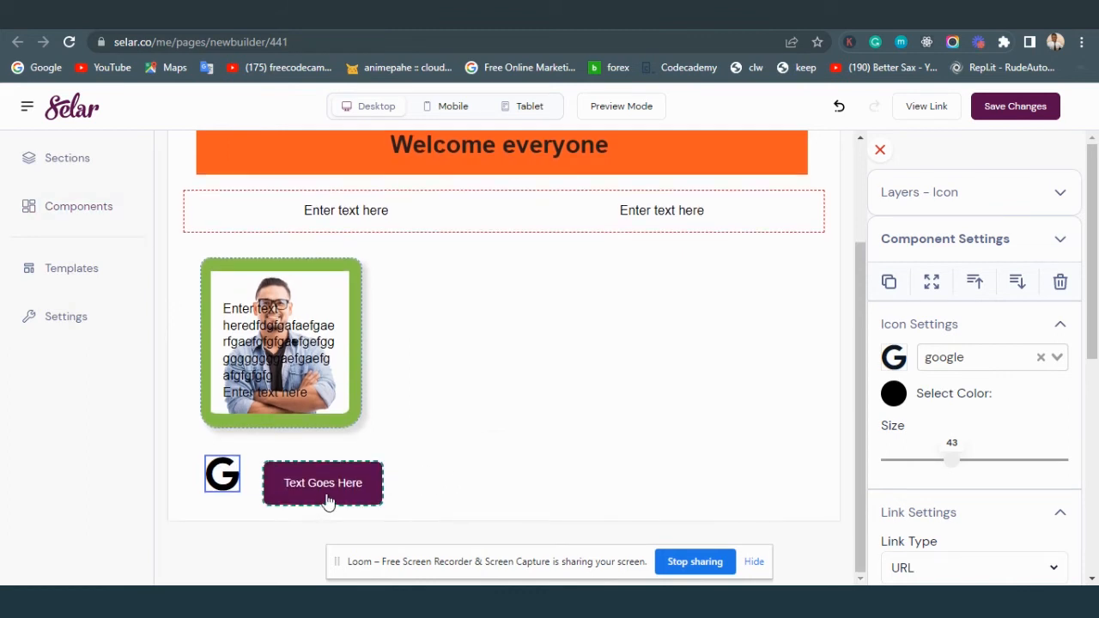
pyautogui.click(364, 496)
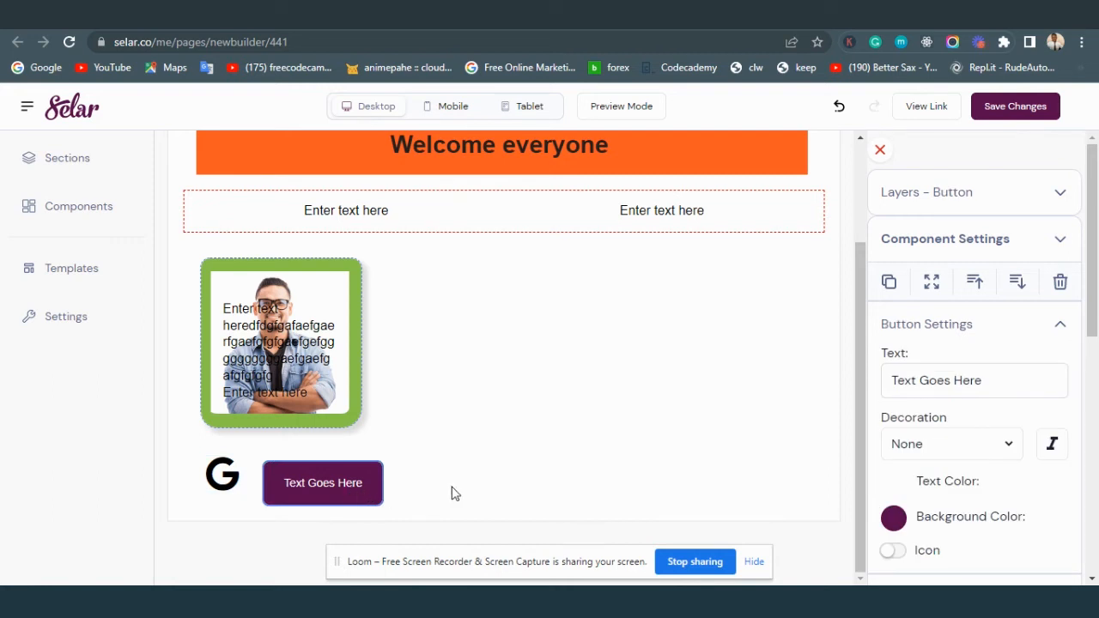
pyautogui.scroll(-3, 1030, 434)
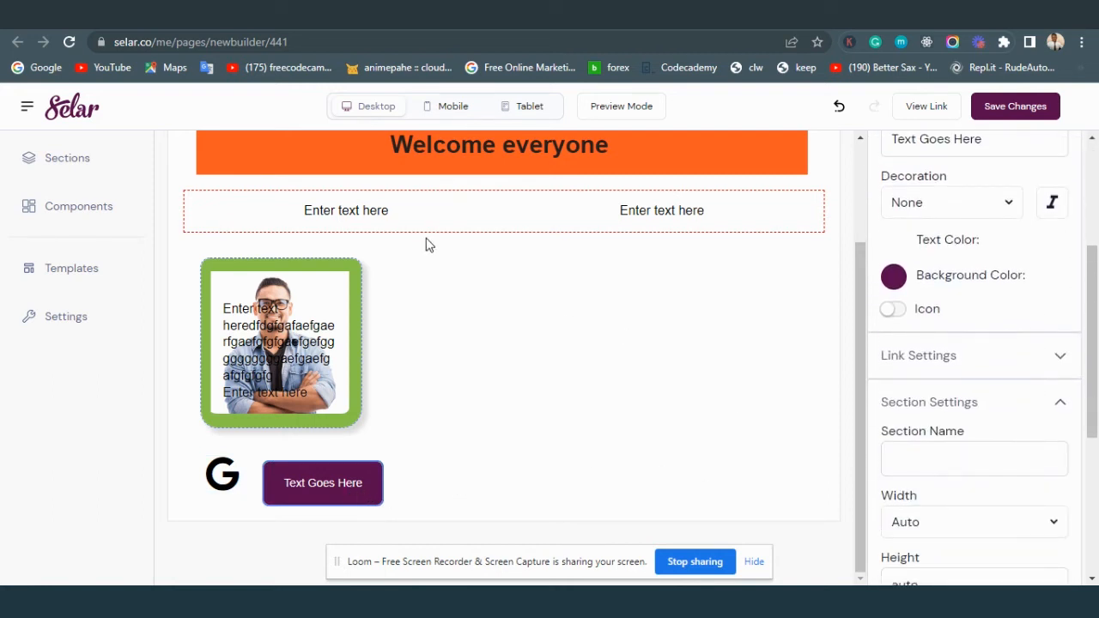
# Step: Add an empty Container below the purple button and move the button into it
pyautogui.click(91, 204)
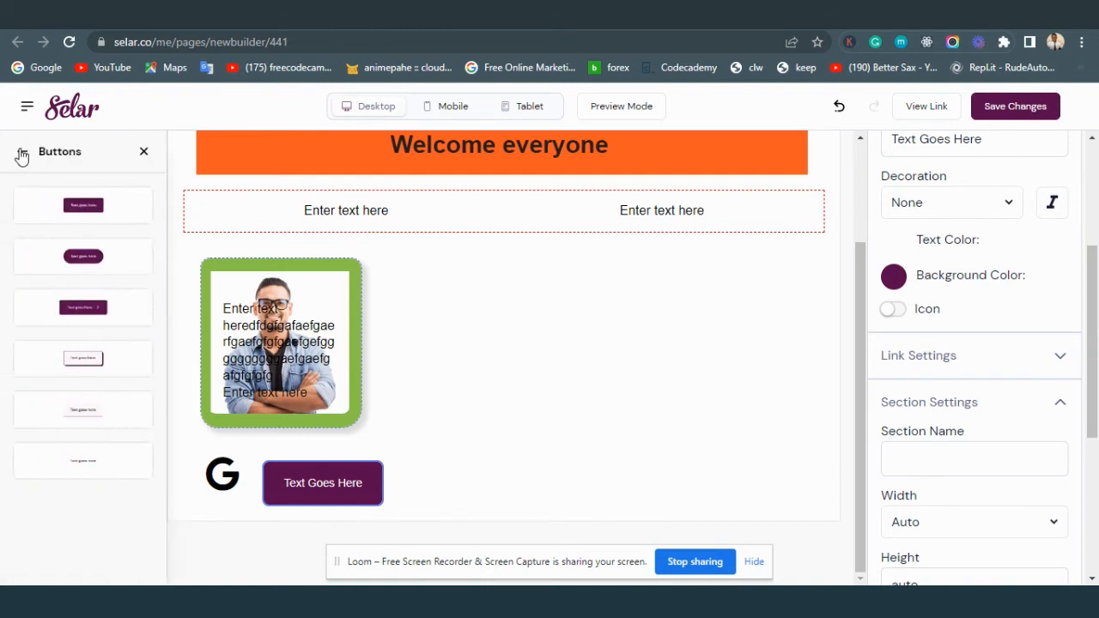
pyautogui.click(21, 154)
pyautogui.click(74, 216)
pyautogui.scroll(-3, 77, 472)
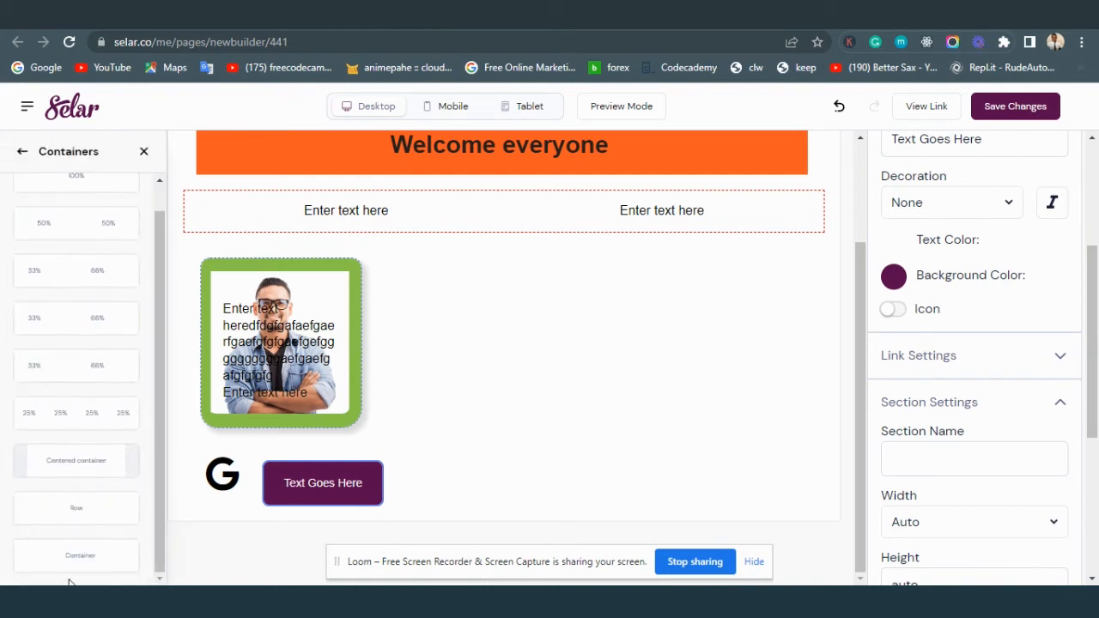
pyautogui.moveTo(75, 570); pyautogui.dragTo(515, 506)
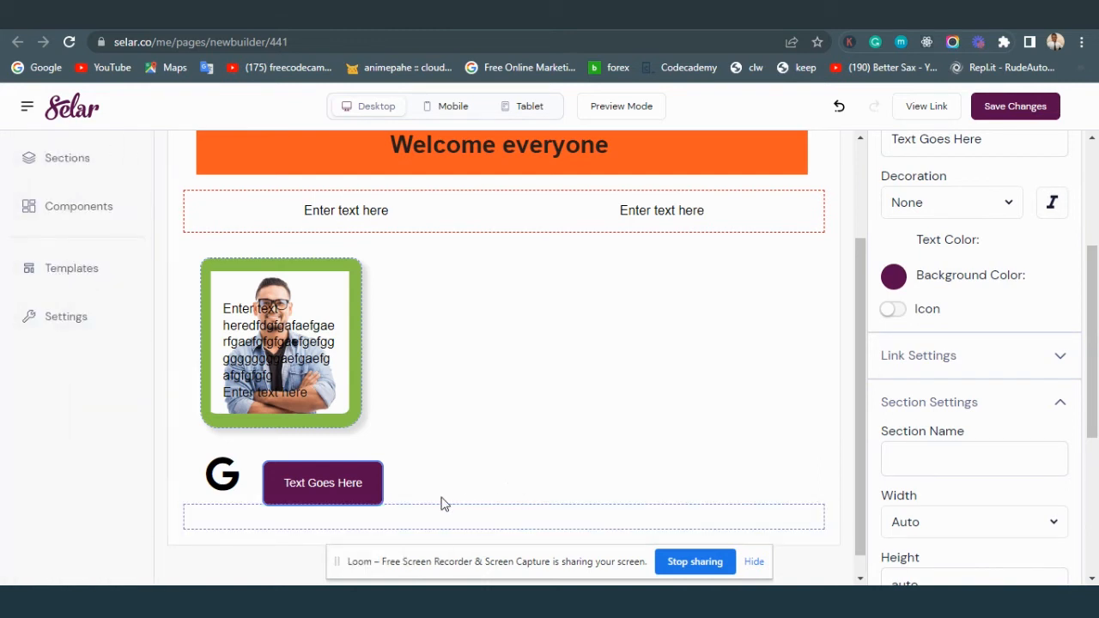
pyautogui.moveTo(335, 493); pyautogui.dragTo(341, 521)
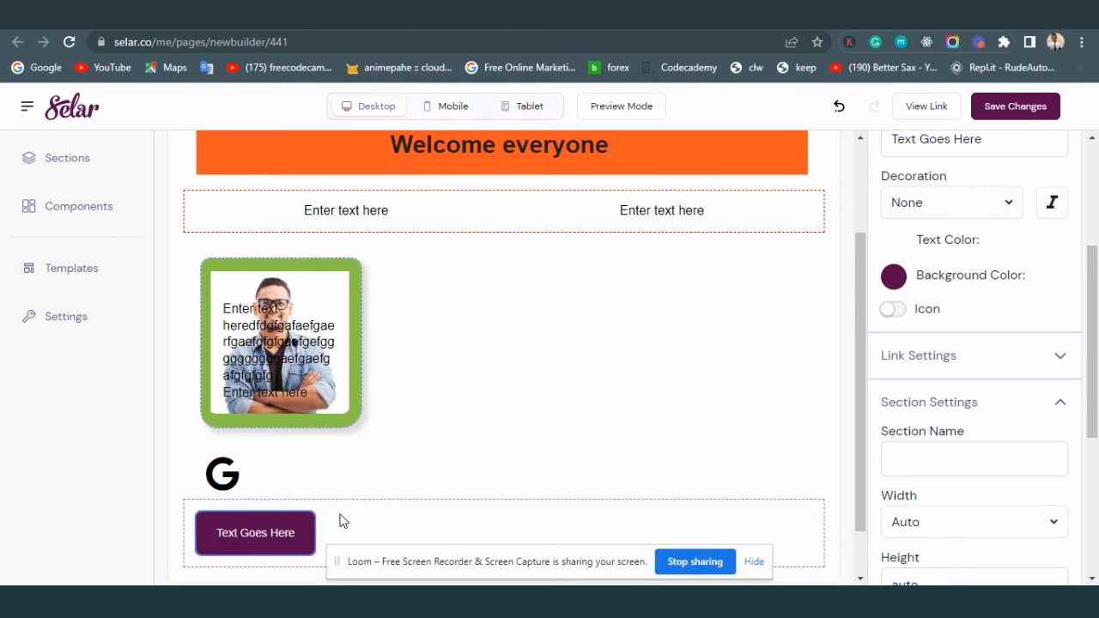
# Step: Set the width of the container around the purple button to 25%
pyautogui.scroll(-1, 381, 524)
pyautogui.click(466, 476)
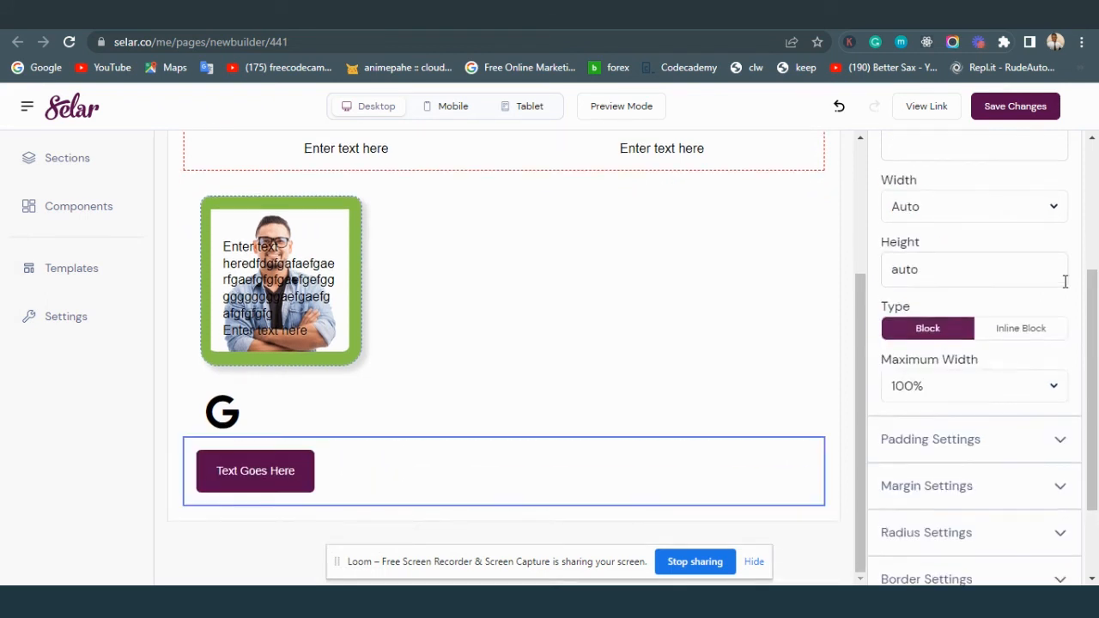
pyautogui.scroll(3, 1064, 282)
pyautogui.click(916, 453)
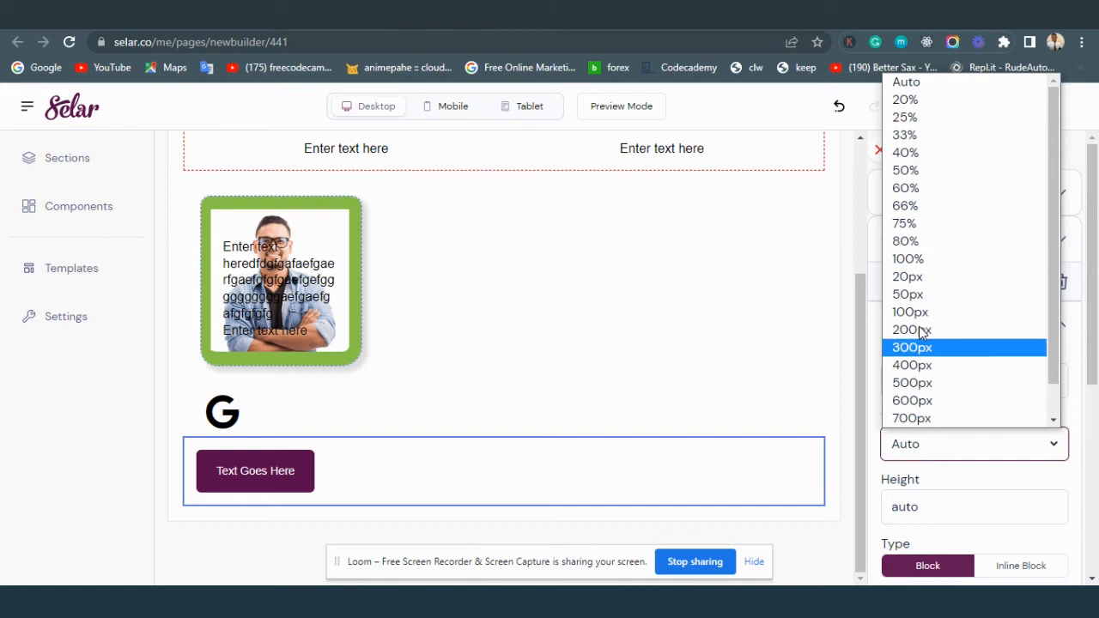
pyautogui.click(924, 120)
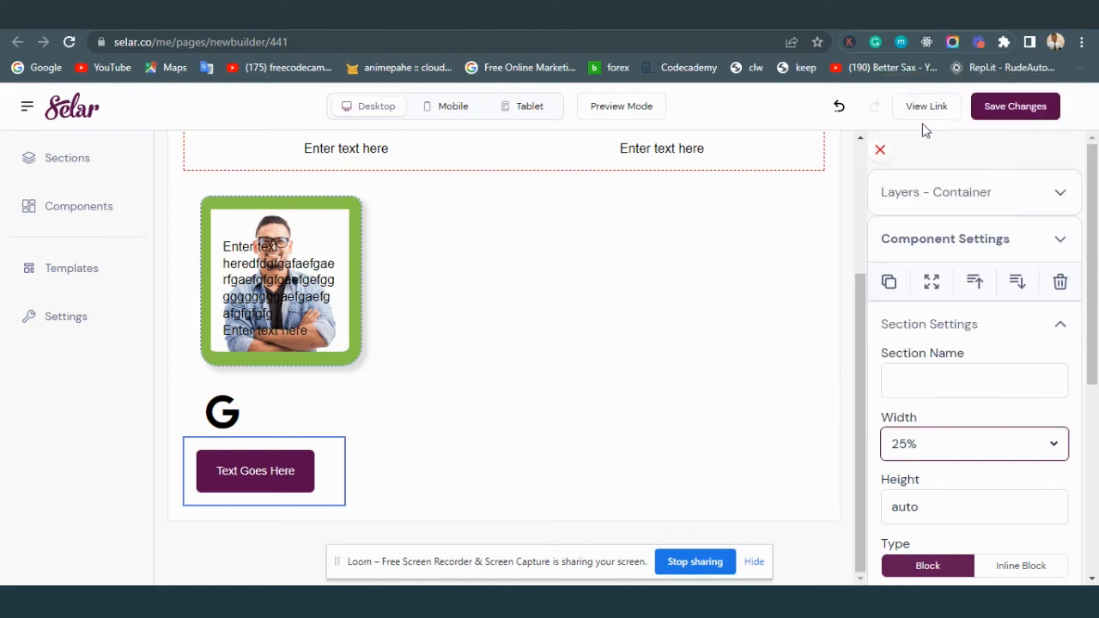
# Step: Try Auto and 20% as the container's width, and return it to 25%
pyautogui.click(941, 448)
pyautogui.click(935, 79)
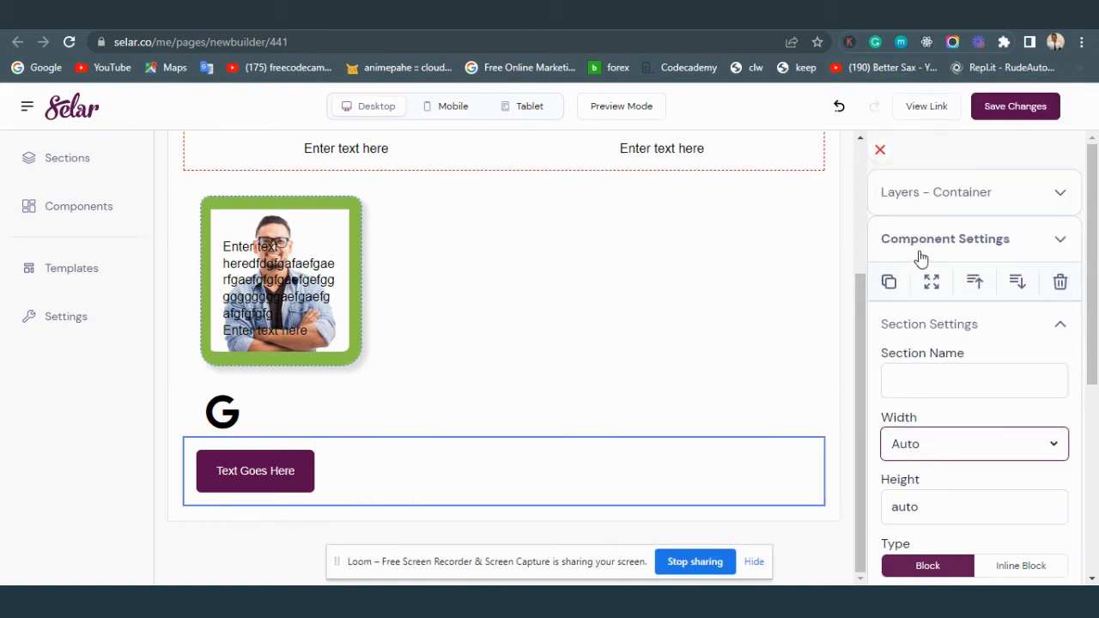
pyautogui.click(927, 441)
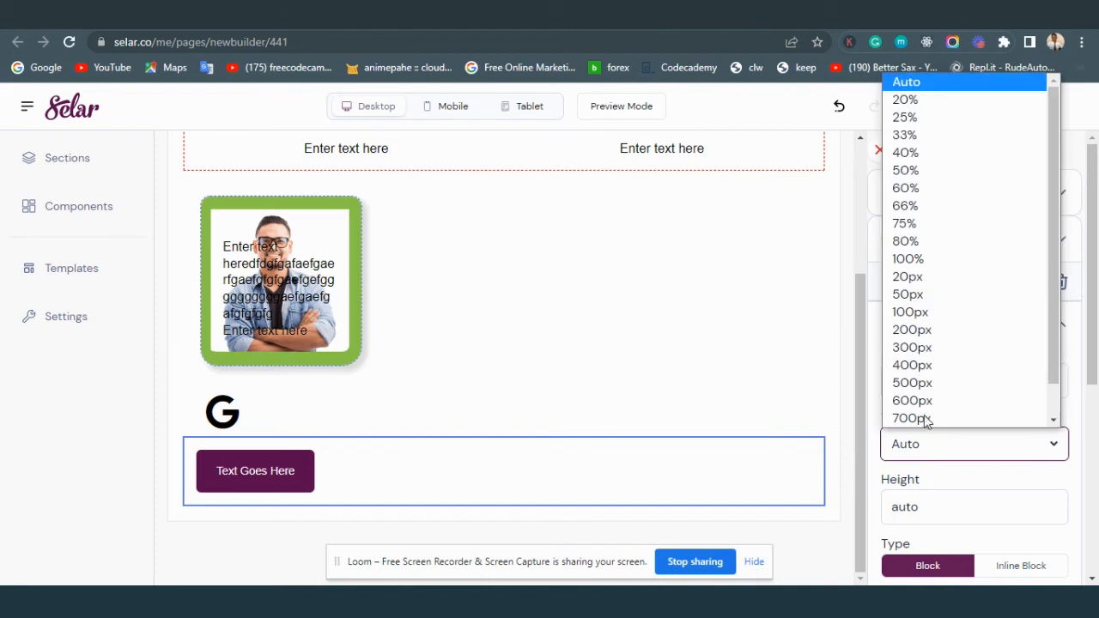
pyautogui.click(933, 100)
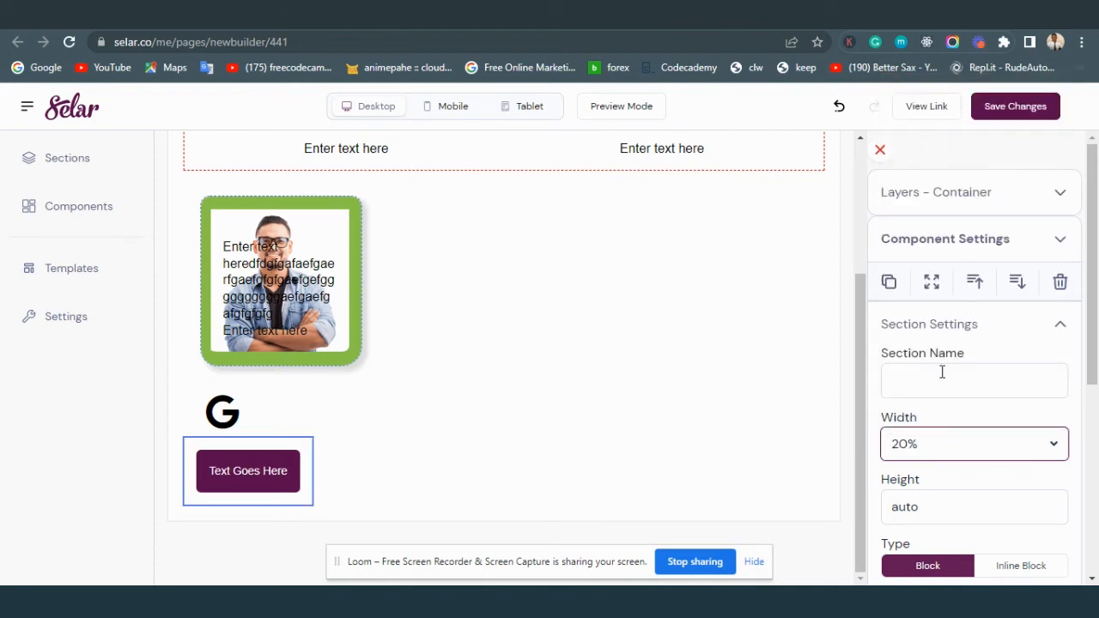
pyautogui.click(946, 449)
pyautogui.click(932, 115)
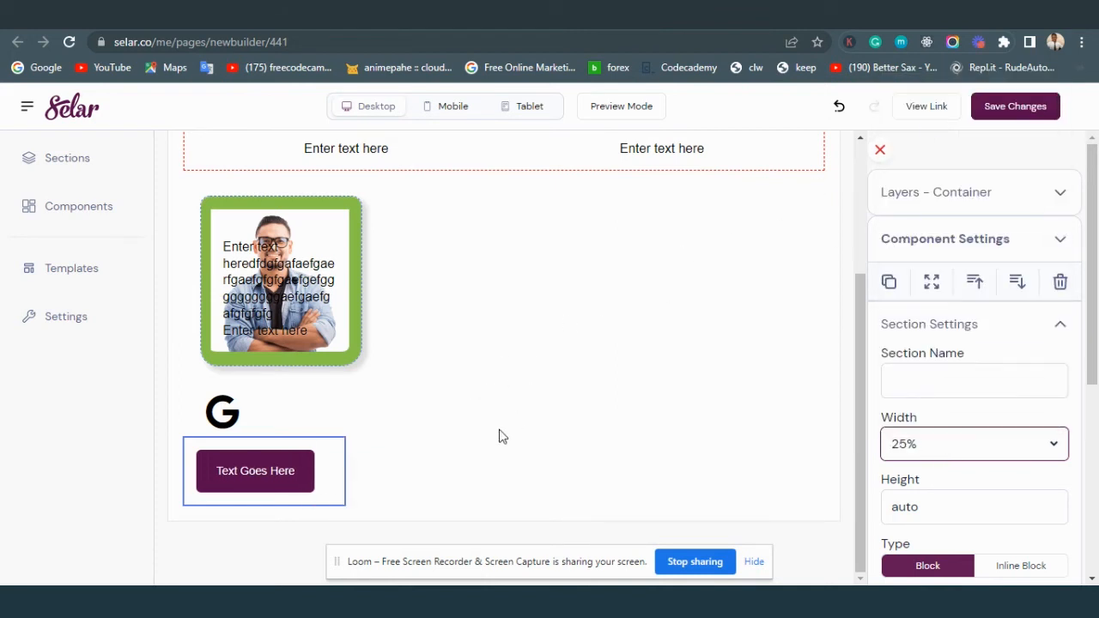
# Step: Set the width of the purple button inside the container to 100%
pyautogui.click(299, 476)
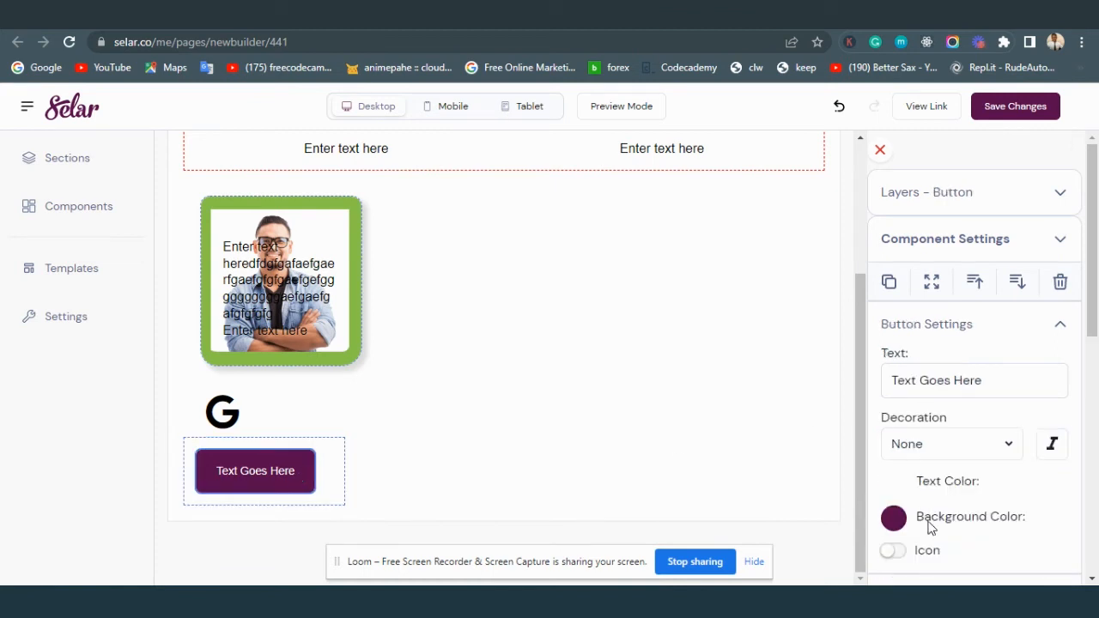
pyautogui.scroll(-3, 929, 525)
pyautogui.scroll(3, 948, 440)
pyautogui.scroll(-4, 947, 444)
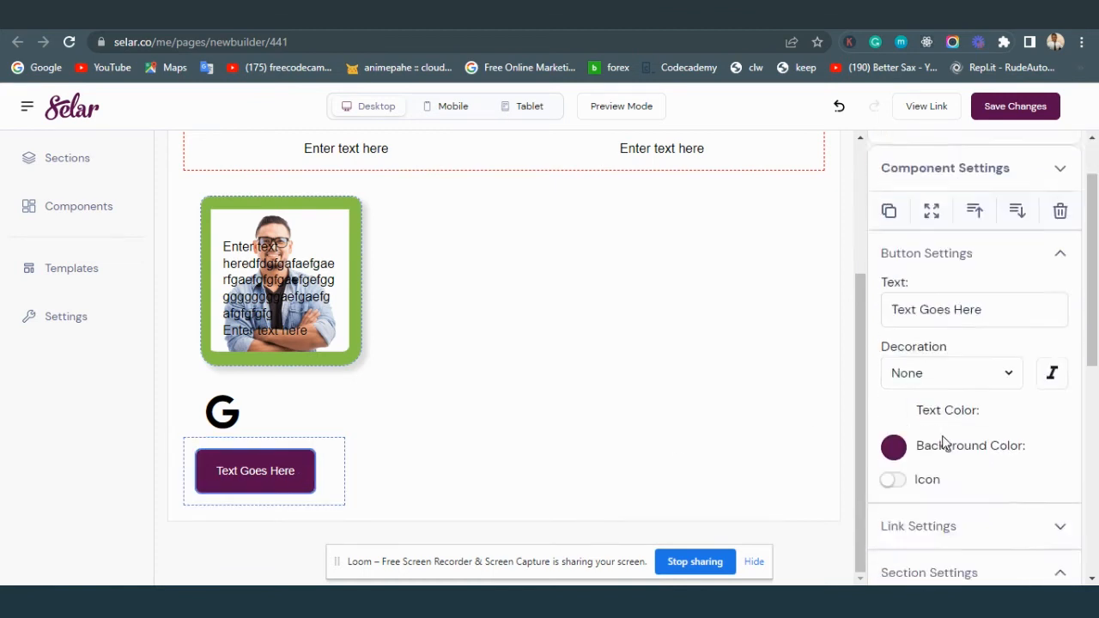
pyautogui.click(932, 441)
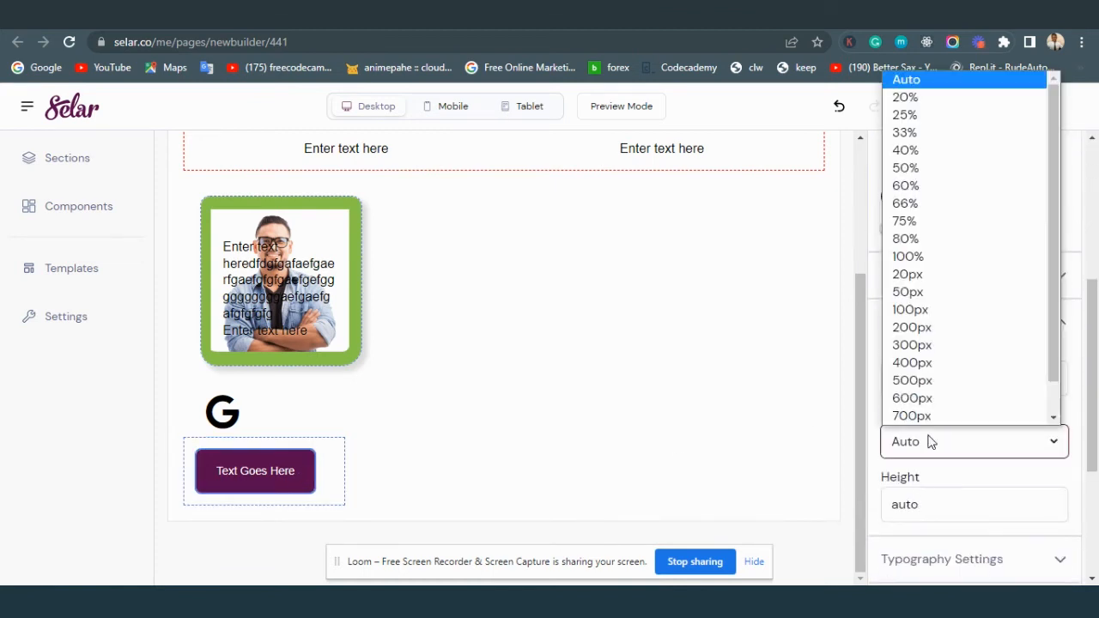
pyautogui.click(939, 257)
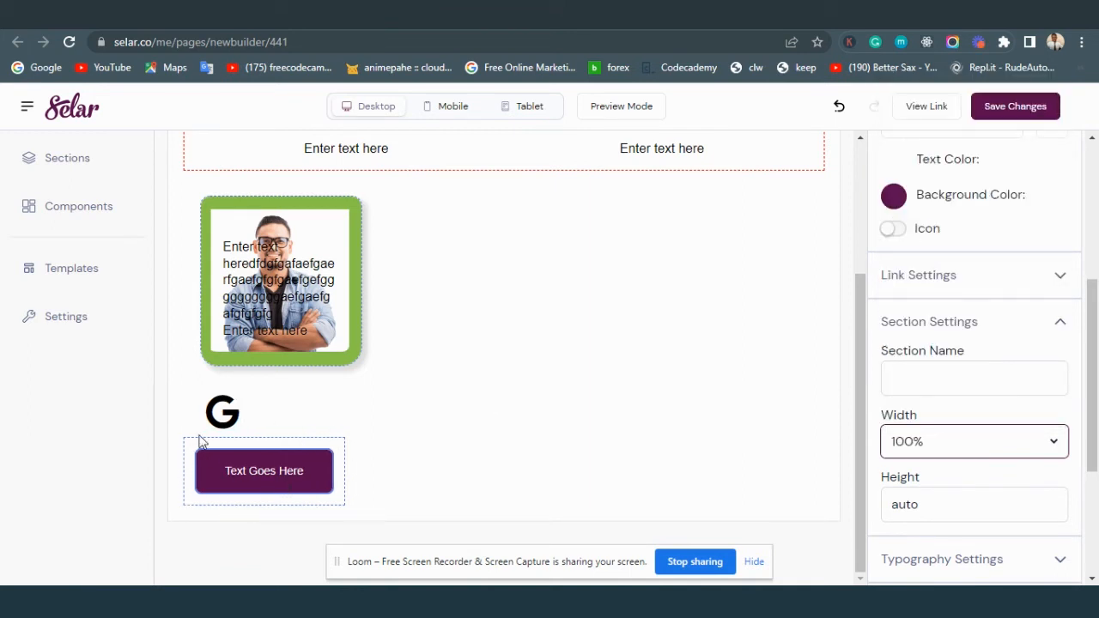
# Step: Set the purple button's link type to URL and leave its link empty
pyautogui.scroll(-3, 1082, 391)
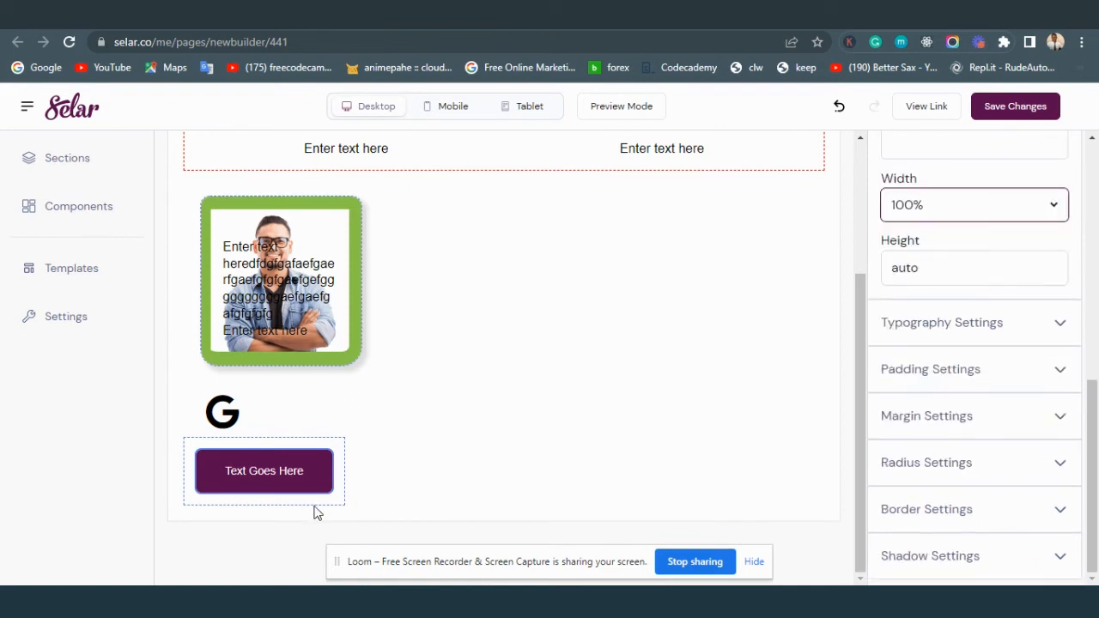
pyautogui.click(316, 477)
pyautogui.scroll(3, 909, 334)
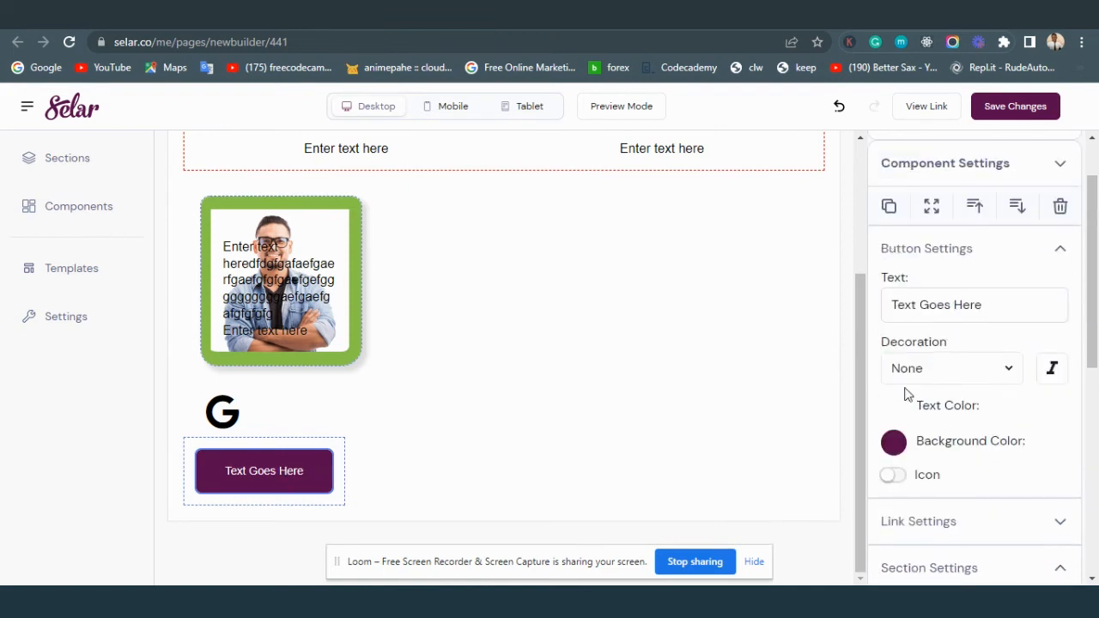
pyautogui.click(928, 305)
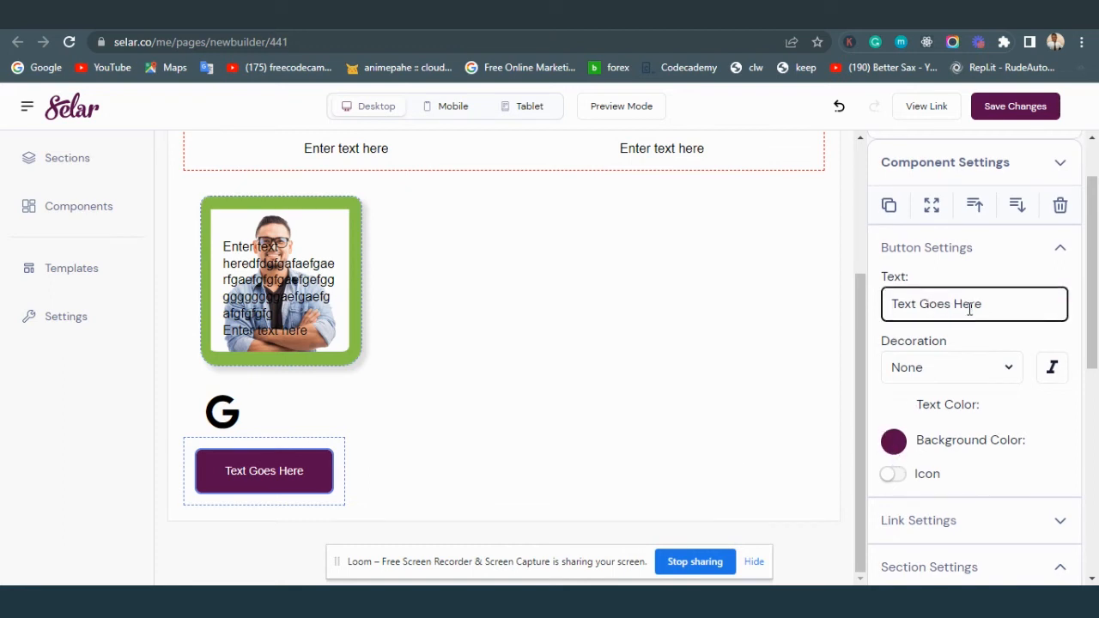
pyautogui.scroll(-2, 967, 306)
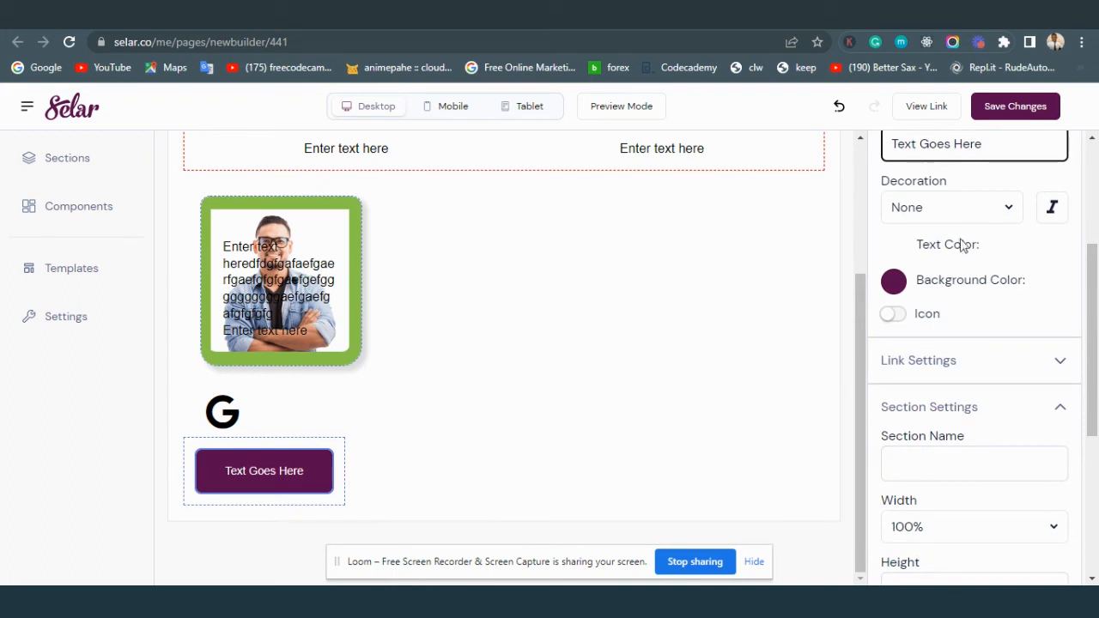
pyautogui.scroll(-2, 924, 321)
pyautogui.click(917, 202)
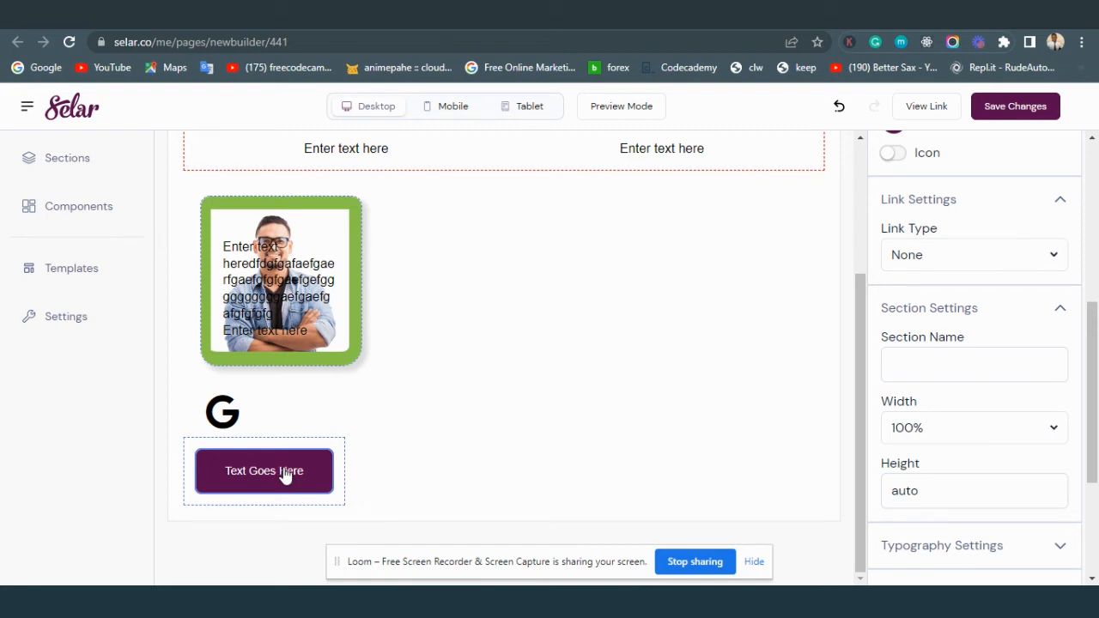
pyautogui.click(961, 249)
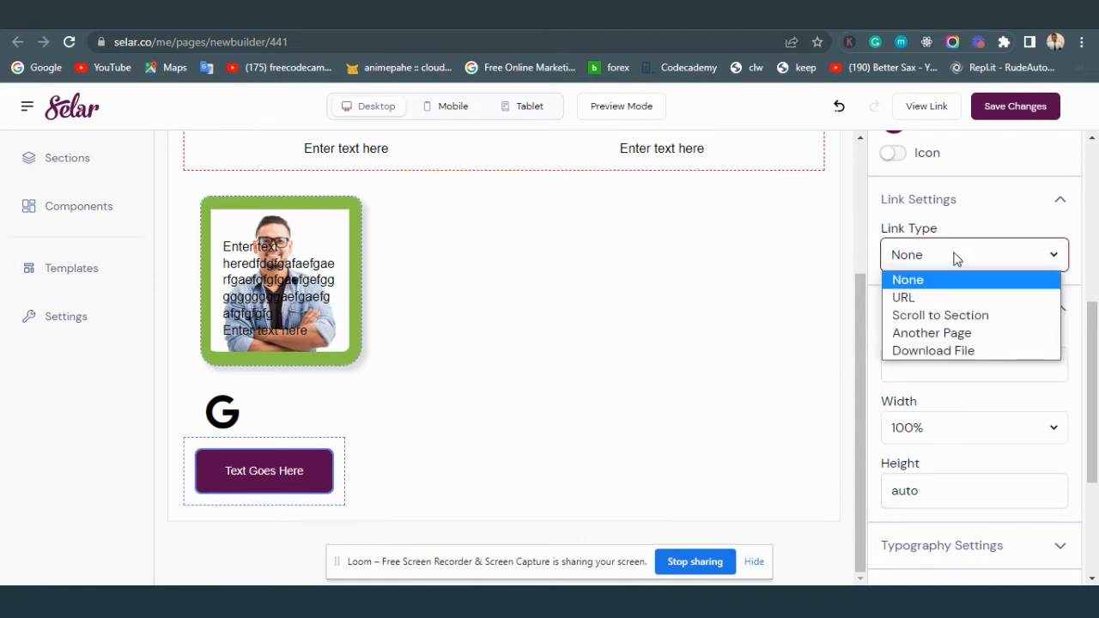
pyautogui.click(902, 298)
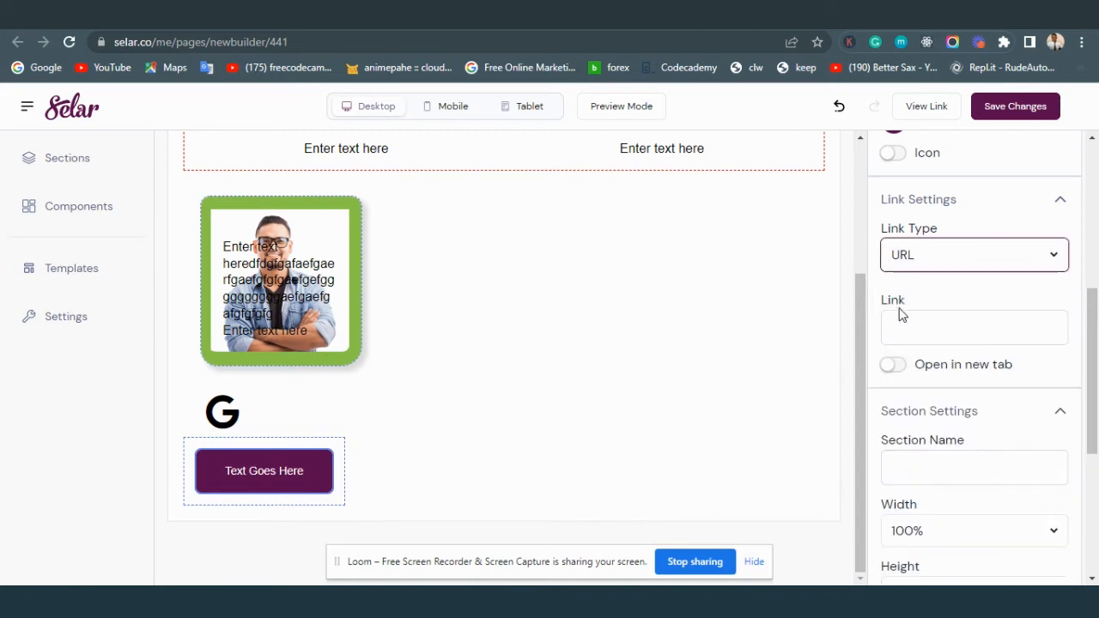
pyautogui.click(907, 324)
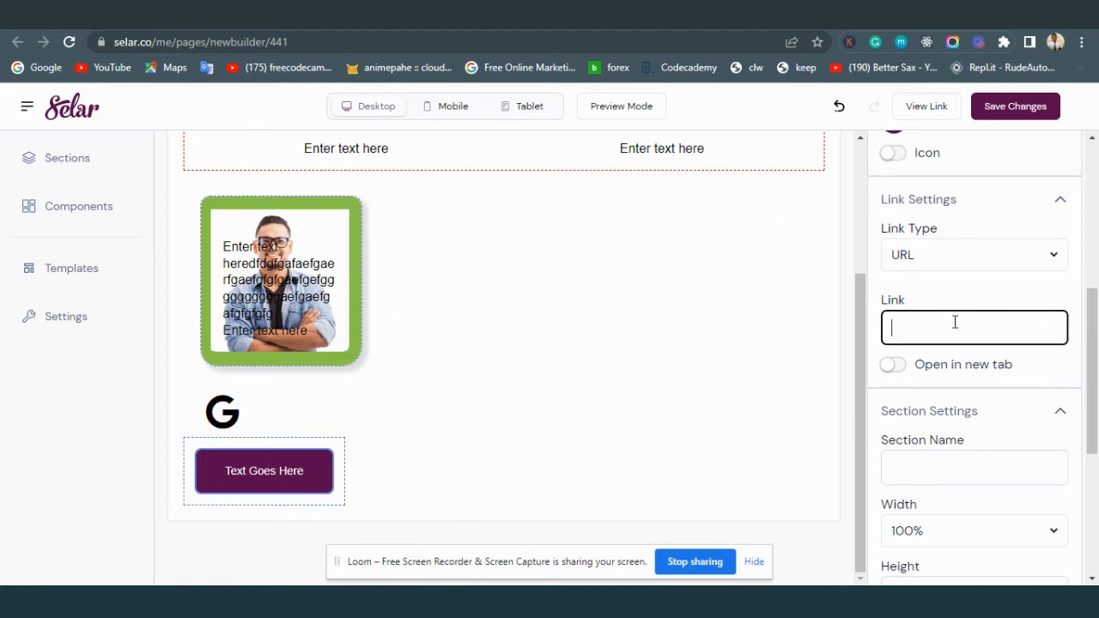
# Step: Set the button text's font weight to Extra Bold, trying Bold first and keeping the font size at 14
pyautogui.click(946, 409)
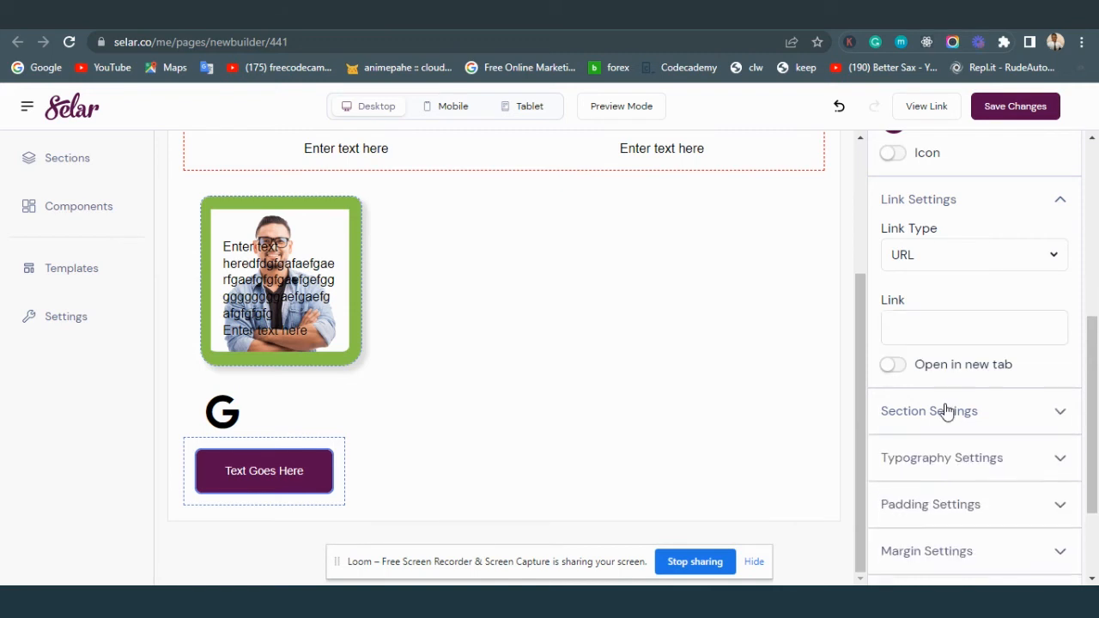
pyautogui.scroll(-2, 944, 412)
pyautogui.click(921, 323)
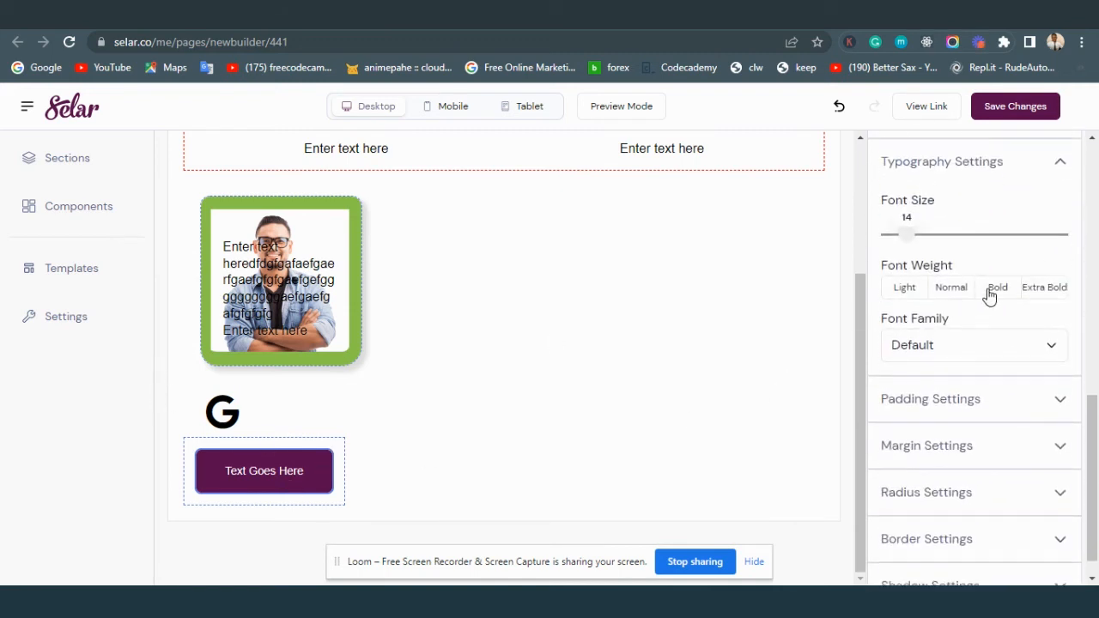
pyautogui.click(995, 288)
pyautogui.click(1036, 290)
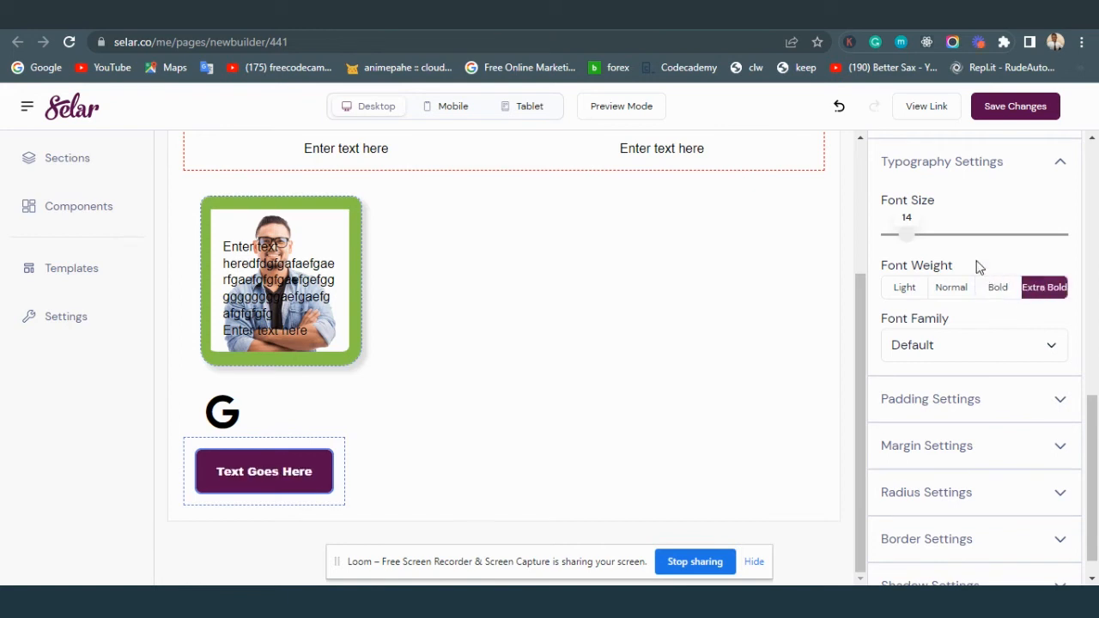
pyautogui.moveTo(906, 234)
pyautogui.mouseDown()
pyautogui.moveTo(974, 237)
pyautogui.moveTo(890, 238)
pyautogui.moveTo(909, 242)
pyautogui.mouseUp()
pyautogui.scroll(-1, 952, 500)
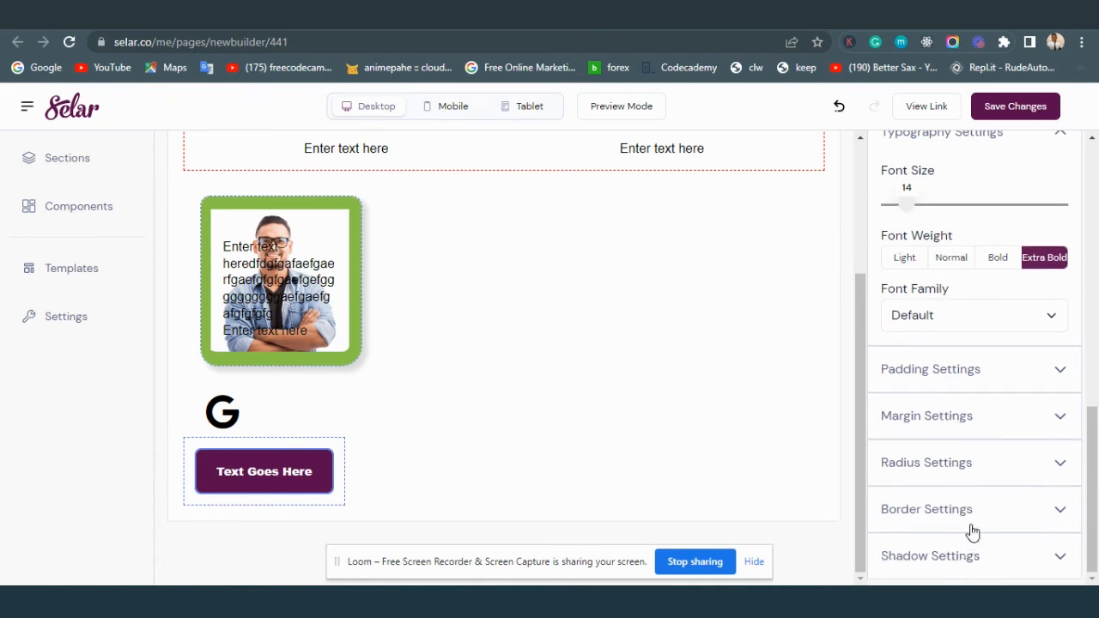
pyautogui.scroll(4, 972, 532)
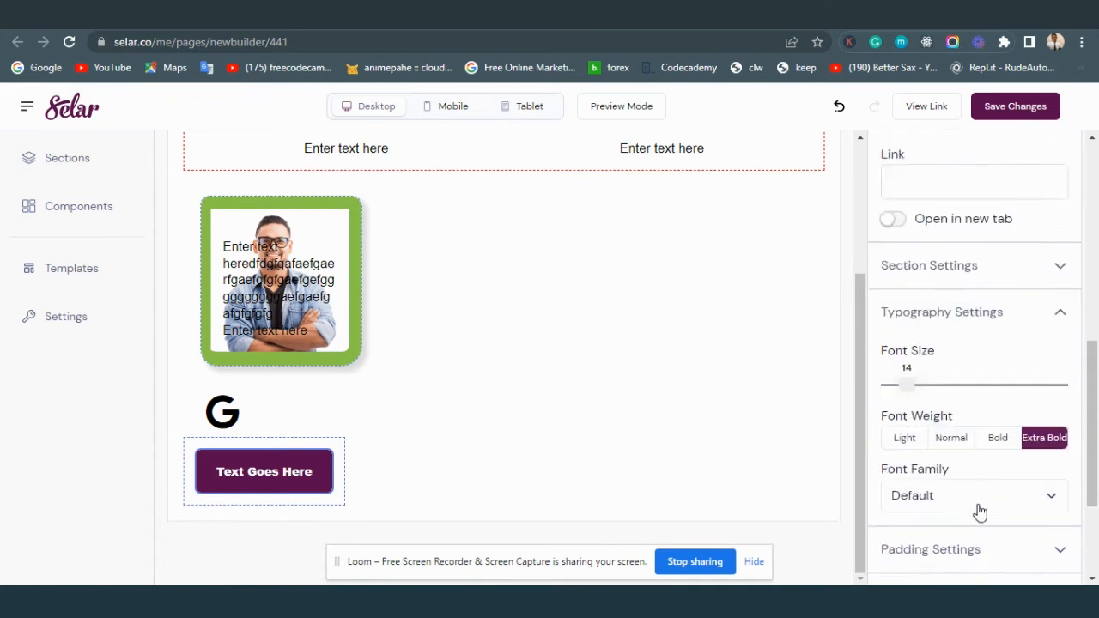
# Step: Add an Image component directly below the container that holds the purple button
pyautogui.click(62, 218)
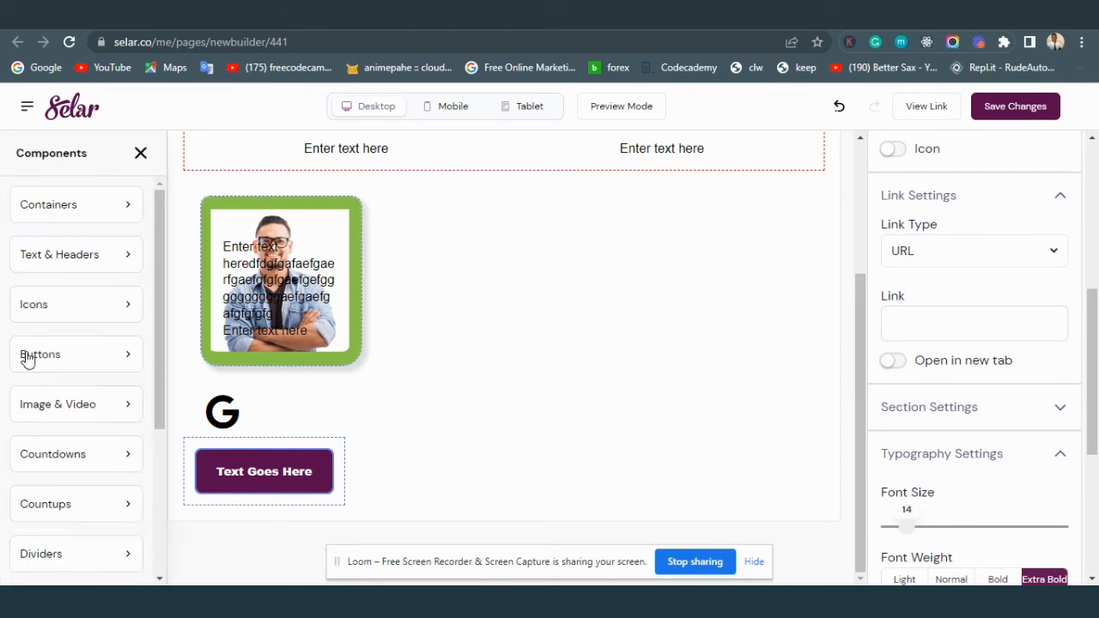
pyautogui.scroll(-2, 73, 360)
pyautogui.click(85, 336)
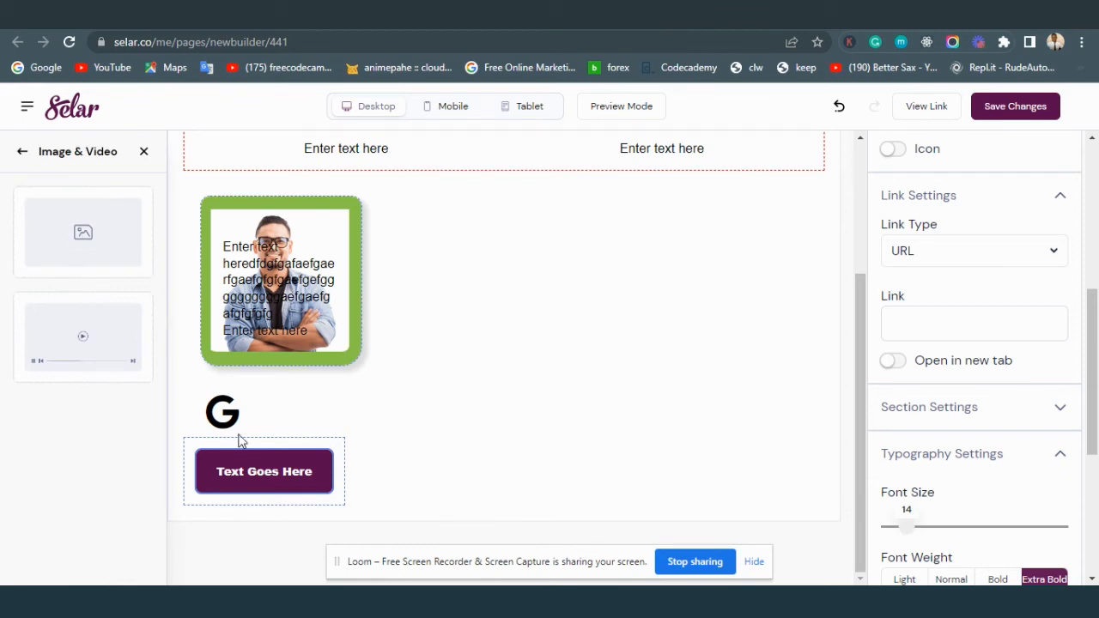
pyautogui.moveTo(129, 254); pyautogui.dragTo(505, 439)
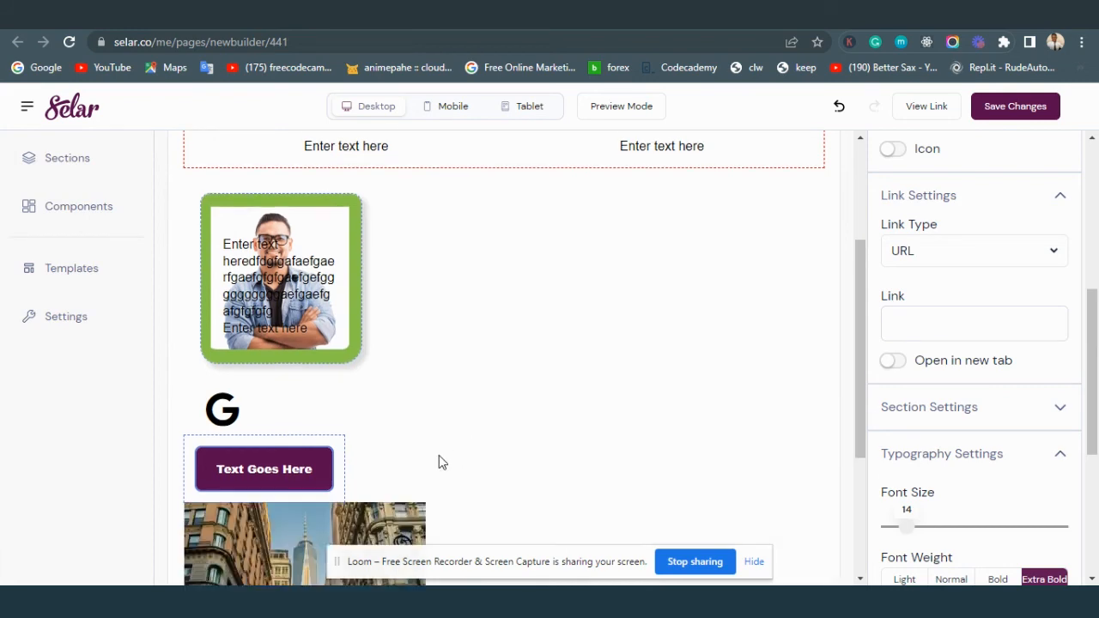
pyautogui.scroll(-3, 439, 455)
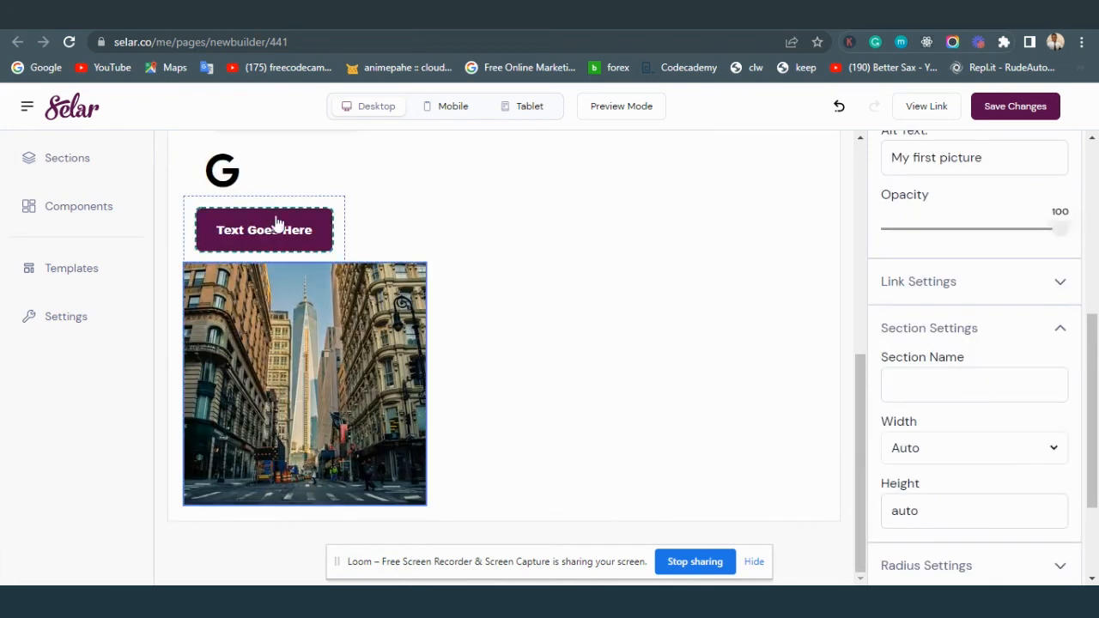
# Step: Move the purple button out of its container to below the city image, and put the image into the container
pyautogui.moveTo(314, 230); pyautogui.dragTo(496, 346)
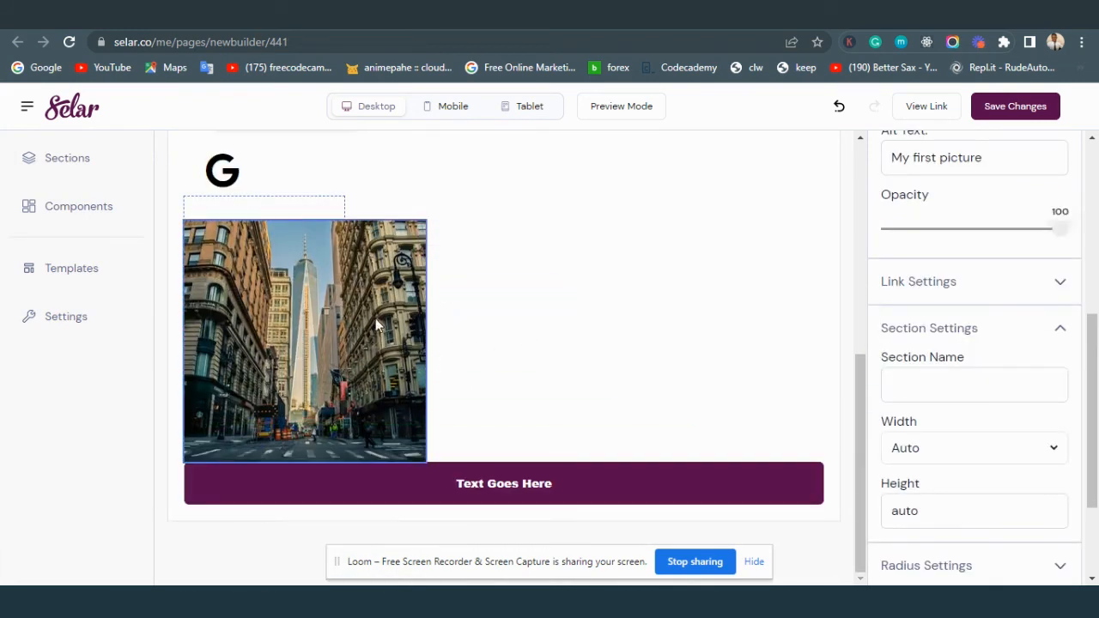
pyautogui.moveTo(375, 324); pyautogui.dragTo(325, 206)
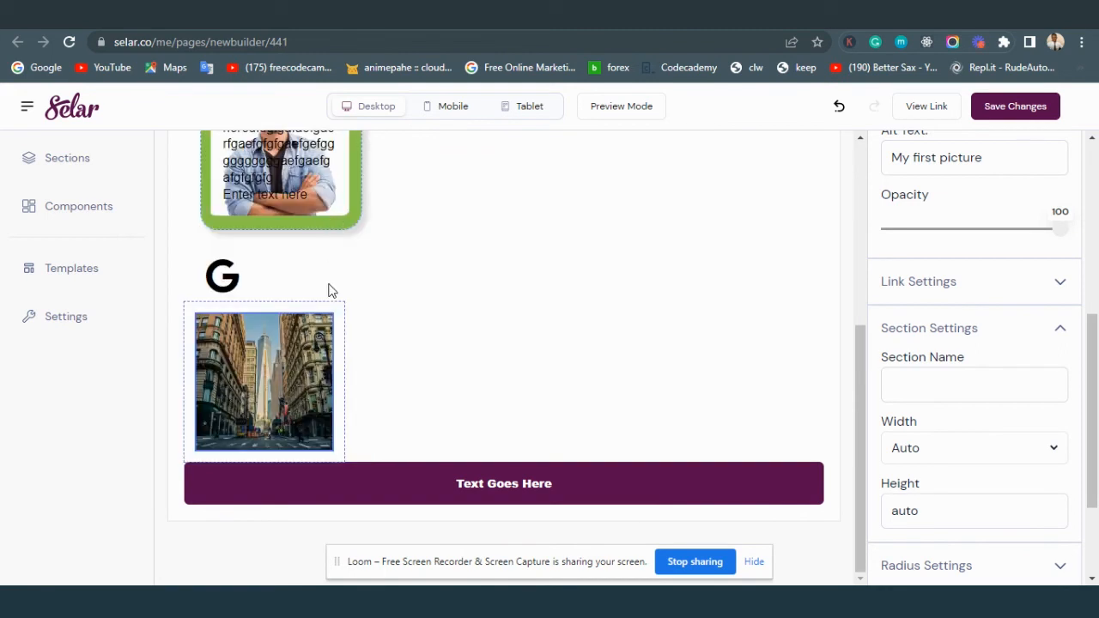
pyautogui.click(296, 367)
pyautogui.click(296, 367)
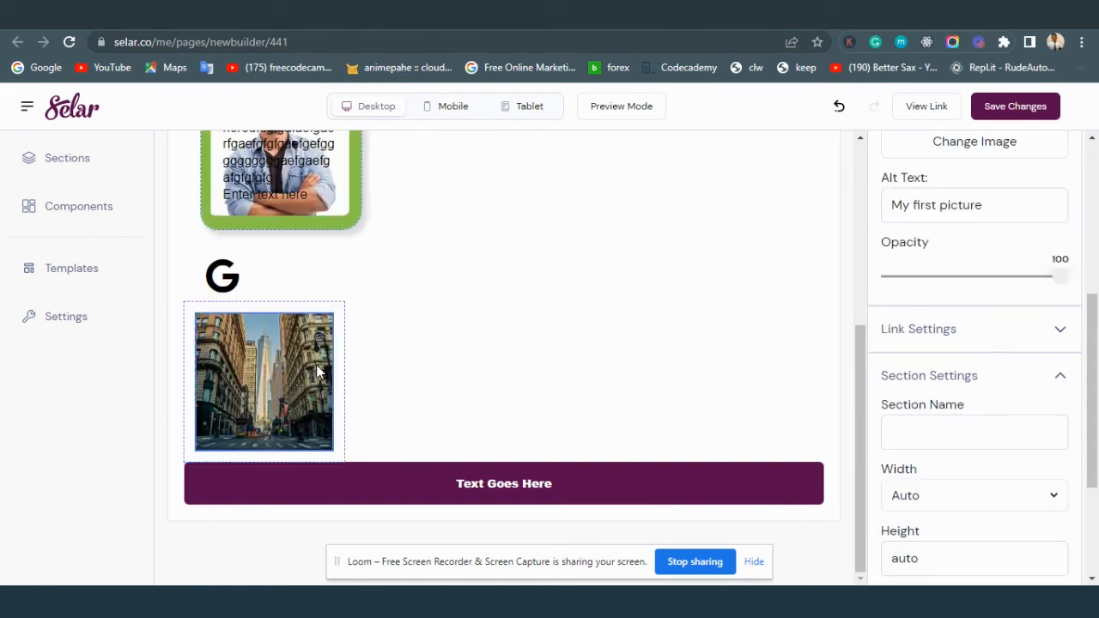
# Step: Set the width of the container around the city image to 50%
pyautogui.click(341, 368)
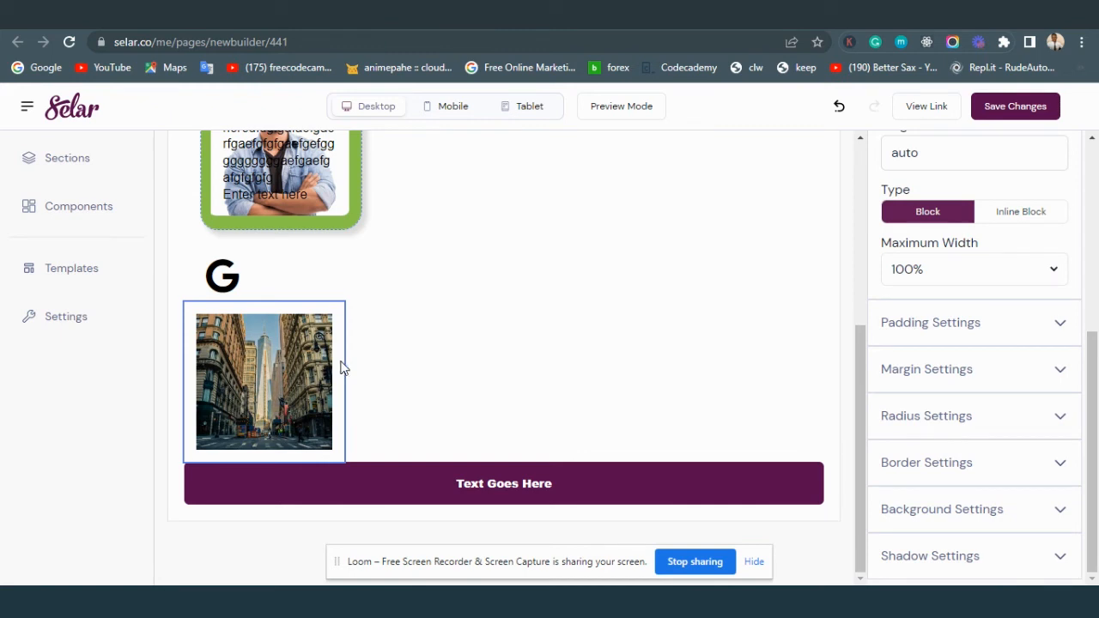
pyautogui.scroll(4, 1028, 289)
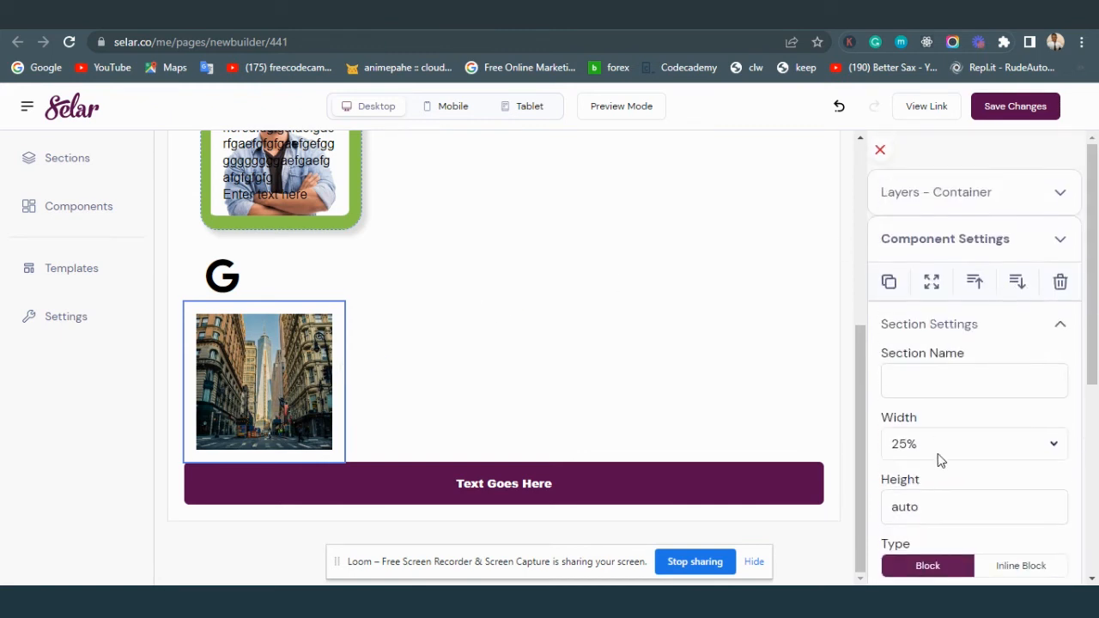
pyautogui.click(940, 460)
pyautogui.click(934, 185)
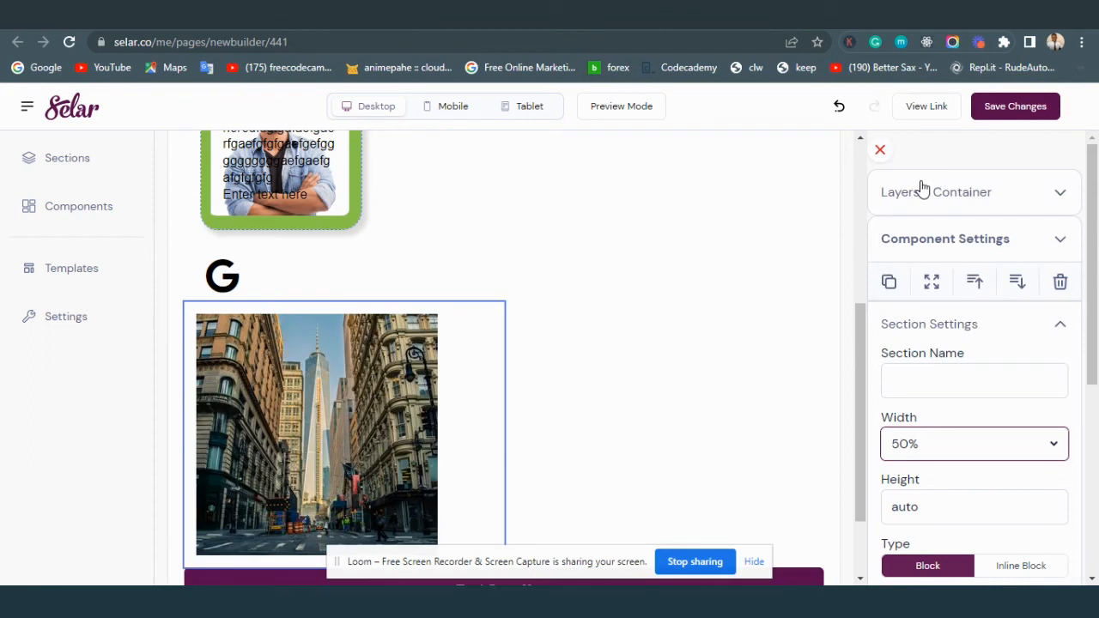
pyautogui.scroll(-1, 463, 390)
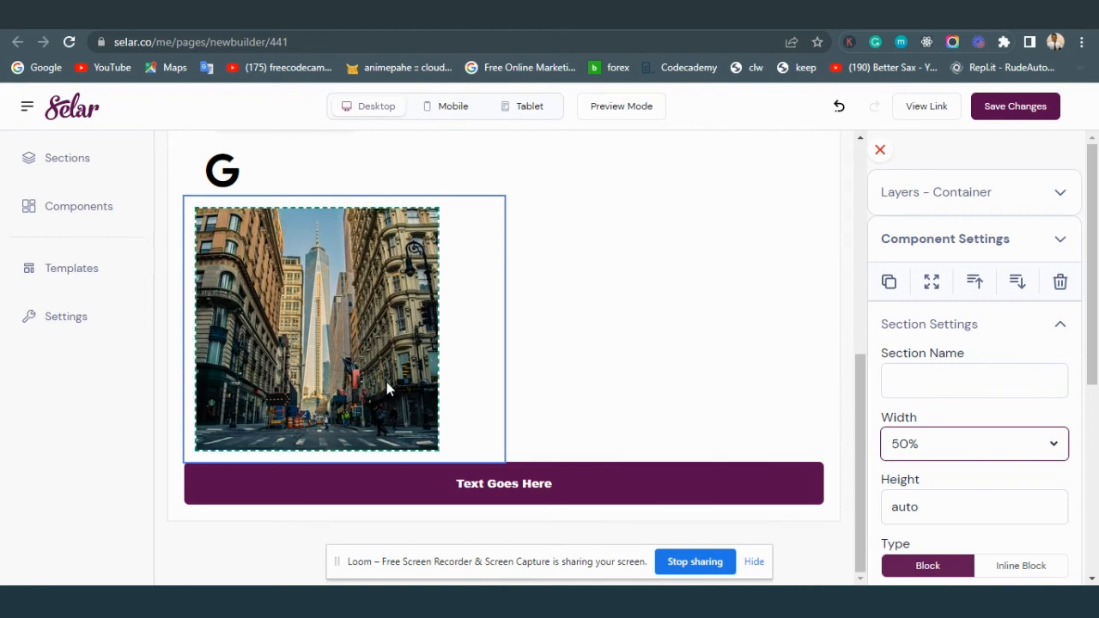
# Step: Move the purple button into the 50% wide container, directly below the city image
pyautogui.click(599, 490)
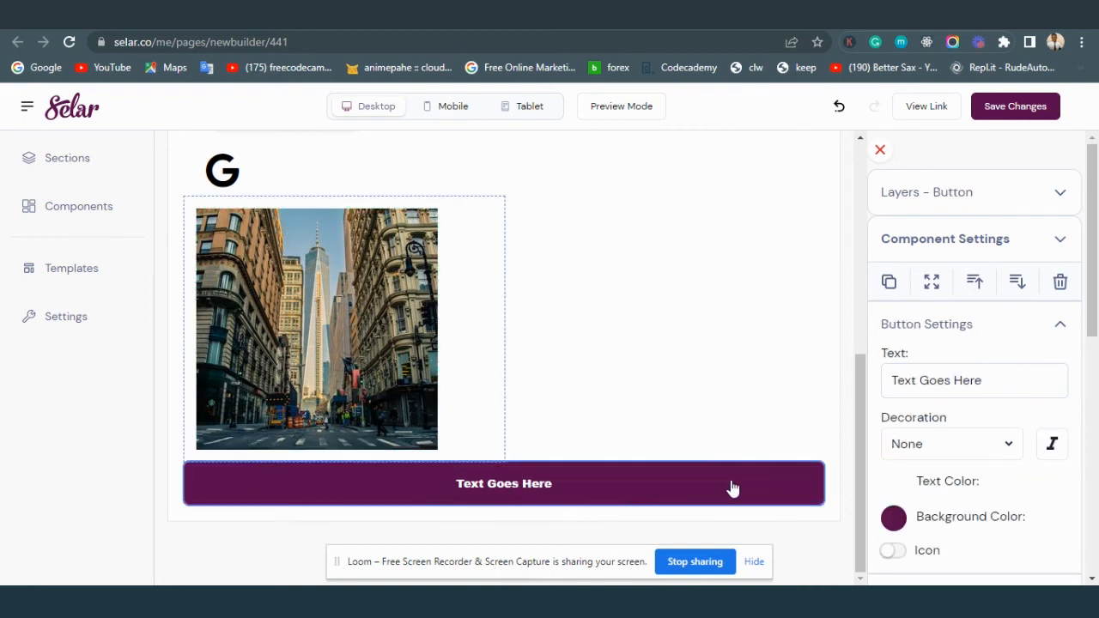
pyautogui.scroll(-2, 981, 410)
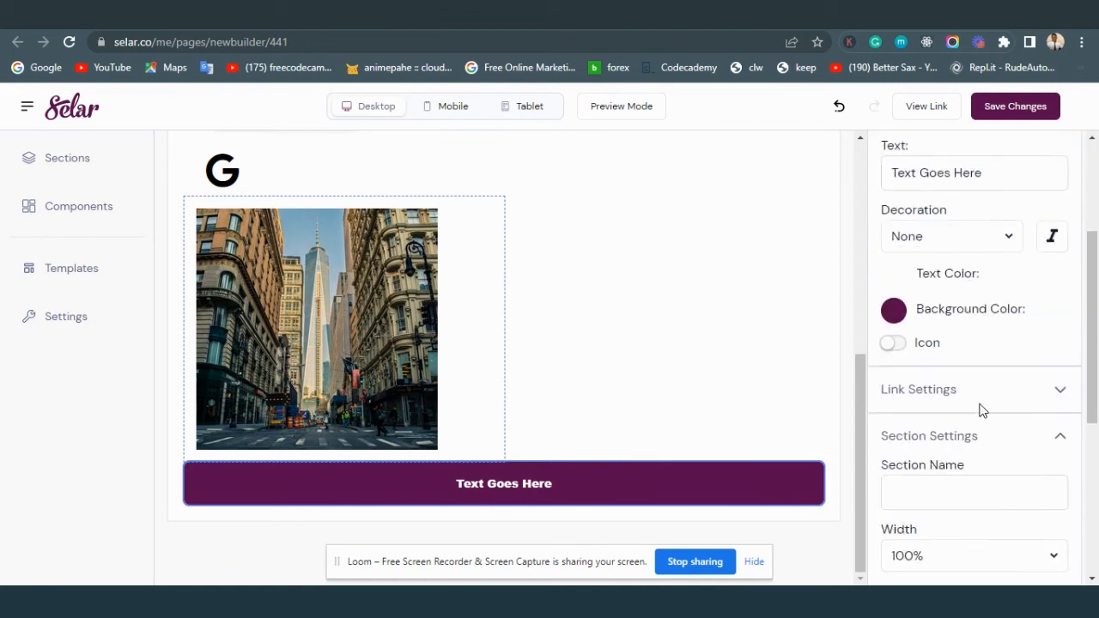
pyautogui.click(478, 250)
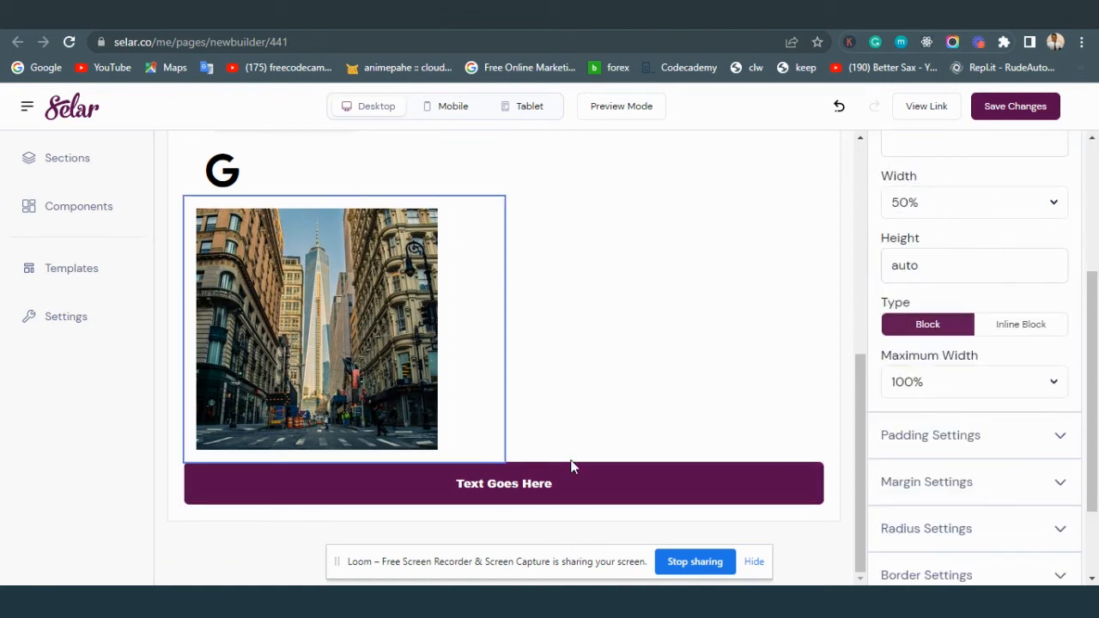
pyautogui.click(584, 486)
pyautogui.scroll(-1, 985, 336)
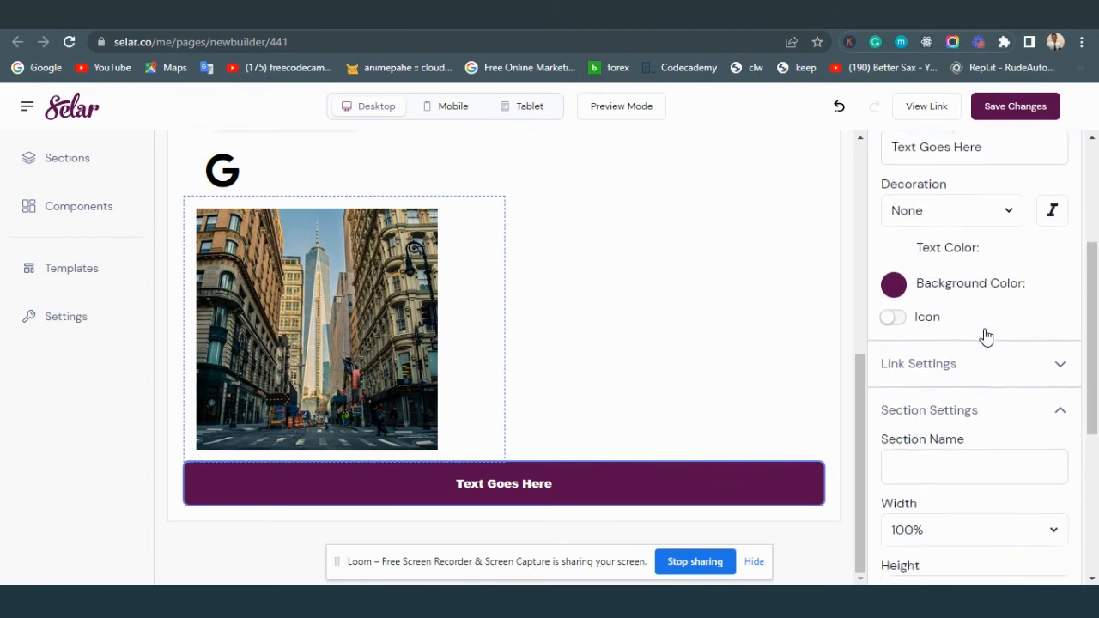
pyautogui.scroll(3, 985, 336)
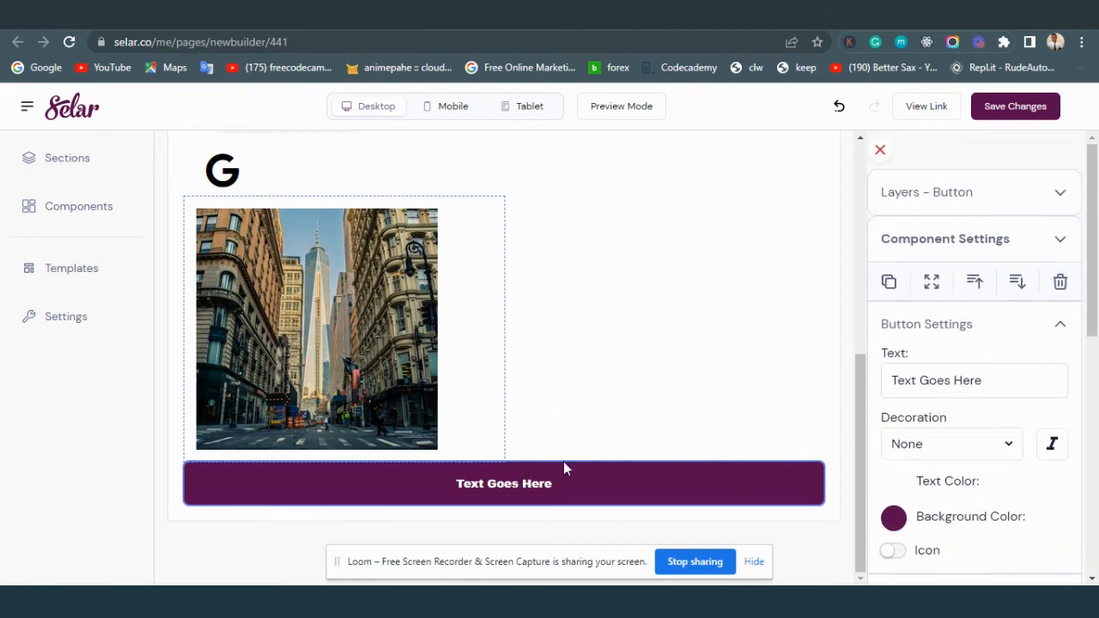
pyautogui.moveTo(562, 486); pyautogui.dragTo(497, 411)
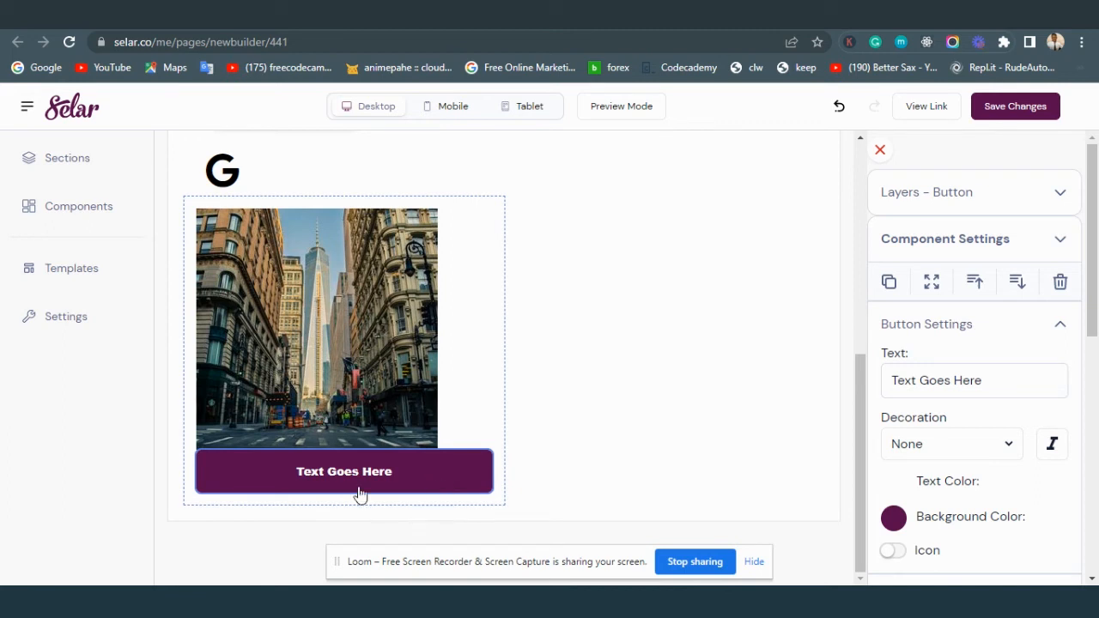
# Step: Replace the city image with n-a-1646825692.png from the media library
pyautogui.click(394, 289)
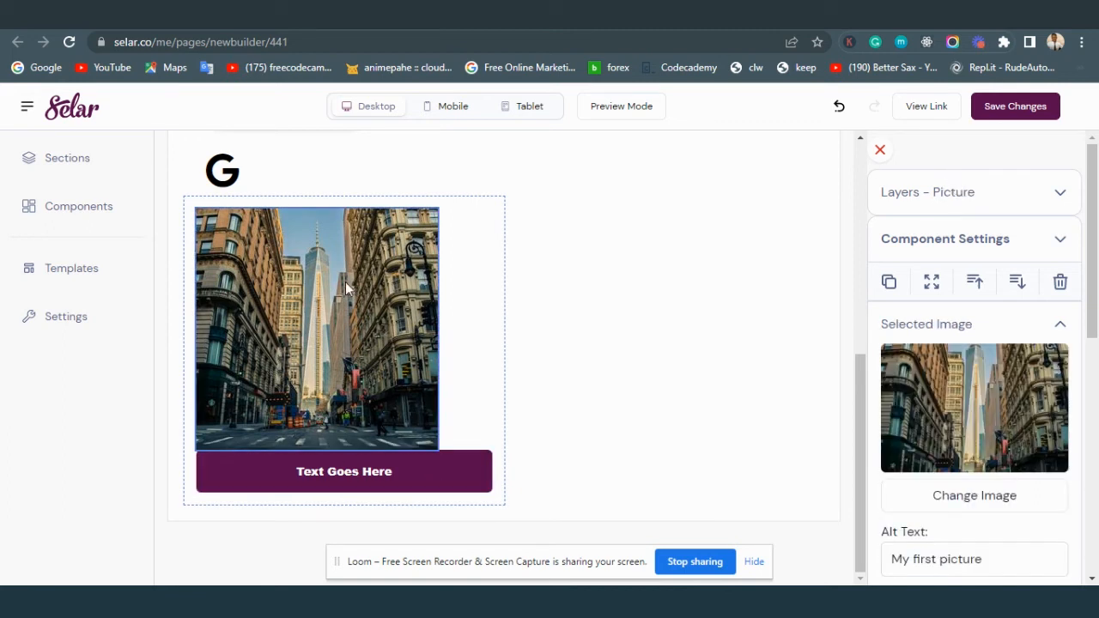
pyautogui.scroll(-3, 966, 382)
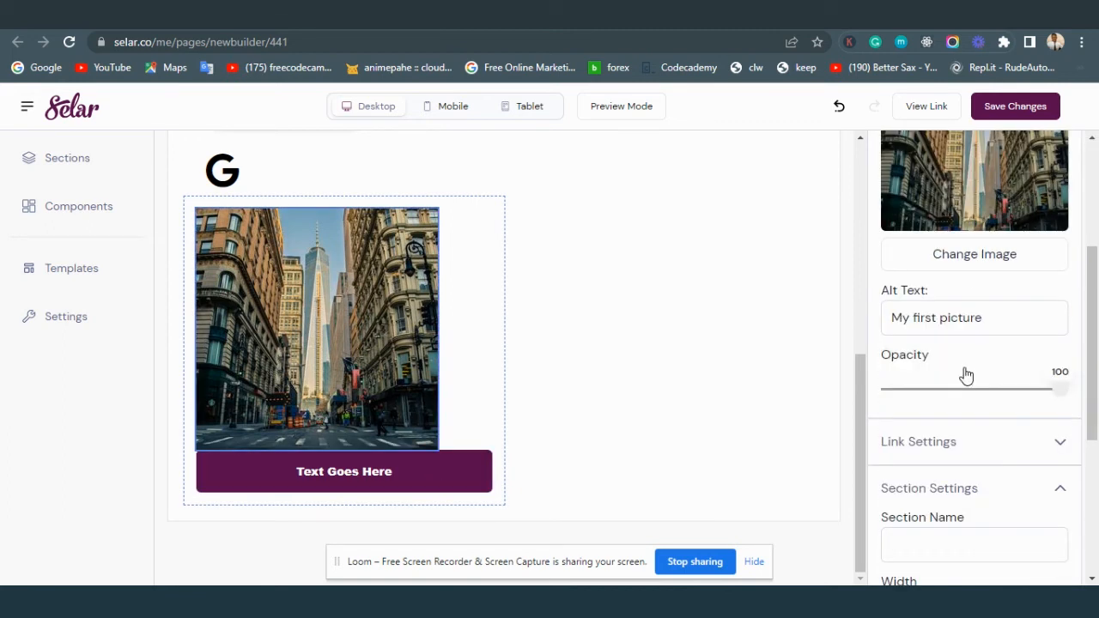
pyautogui.click(971, 258)
pyautogui.click(334, 294)
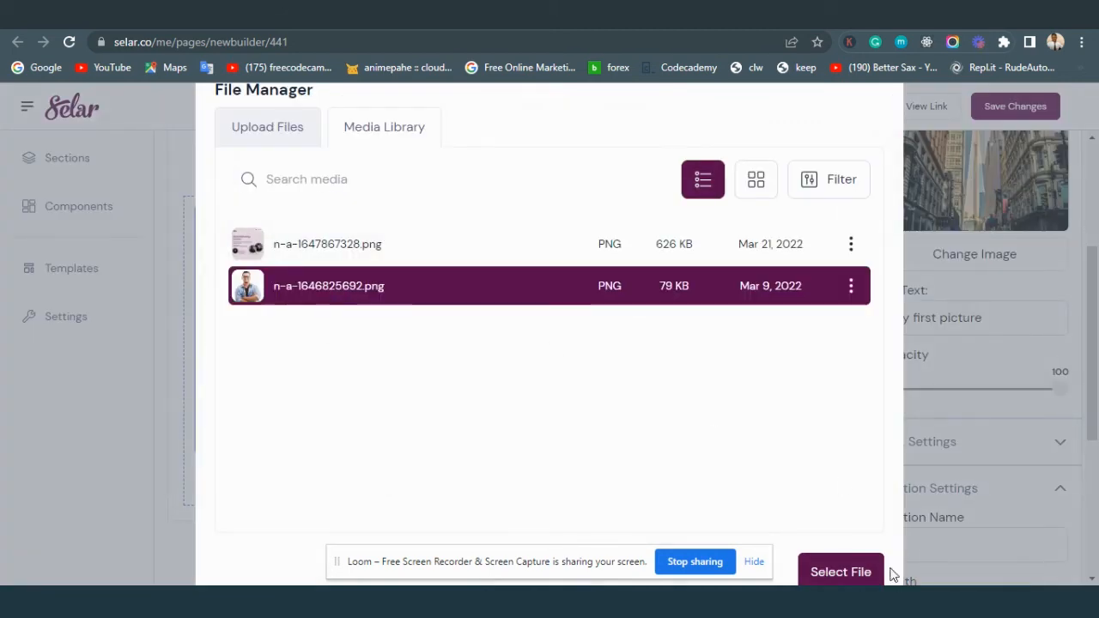
pyautogui.click(863, 573)
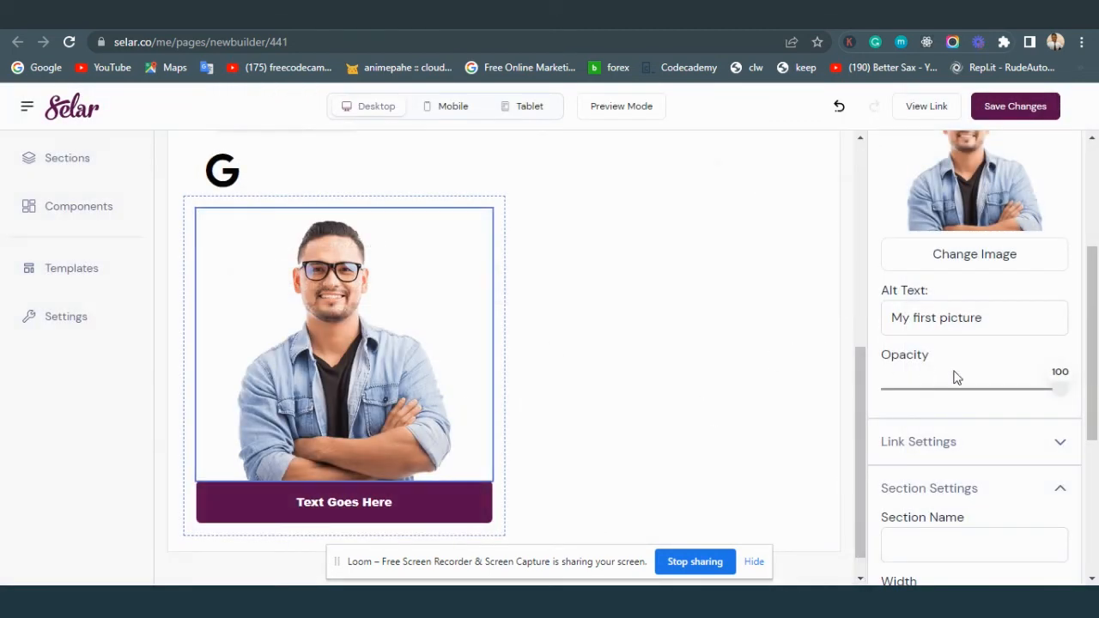
pyautogui.scroll(-4, 1013, 442)
pyautogui.scroll(4, 1013, 441)
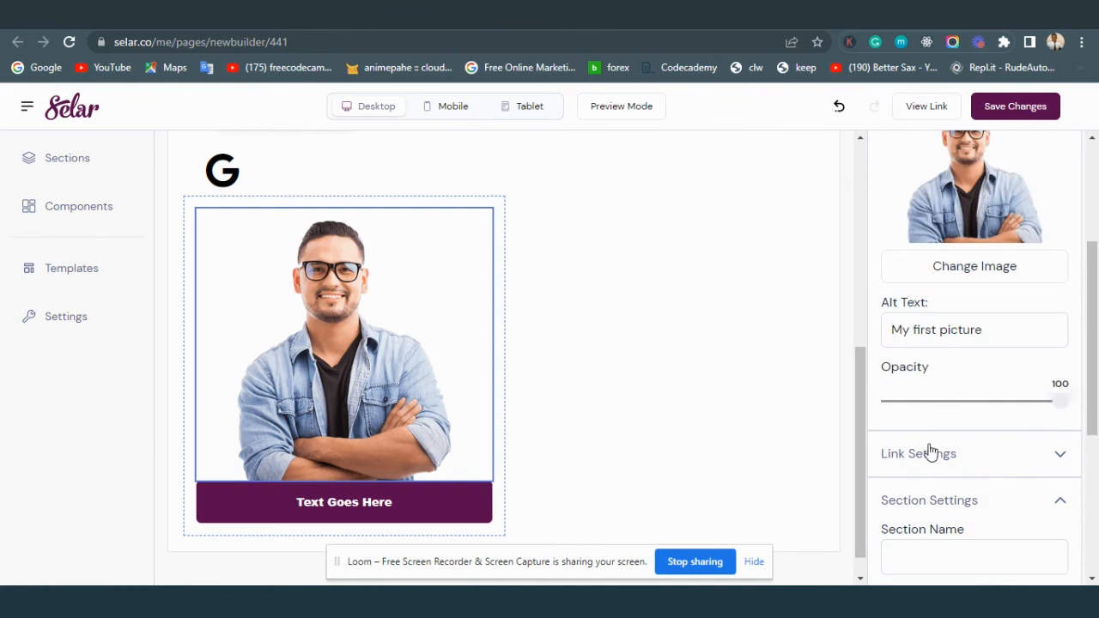
pyautogui.scroll(-4, 925, 468)
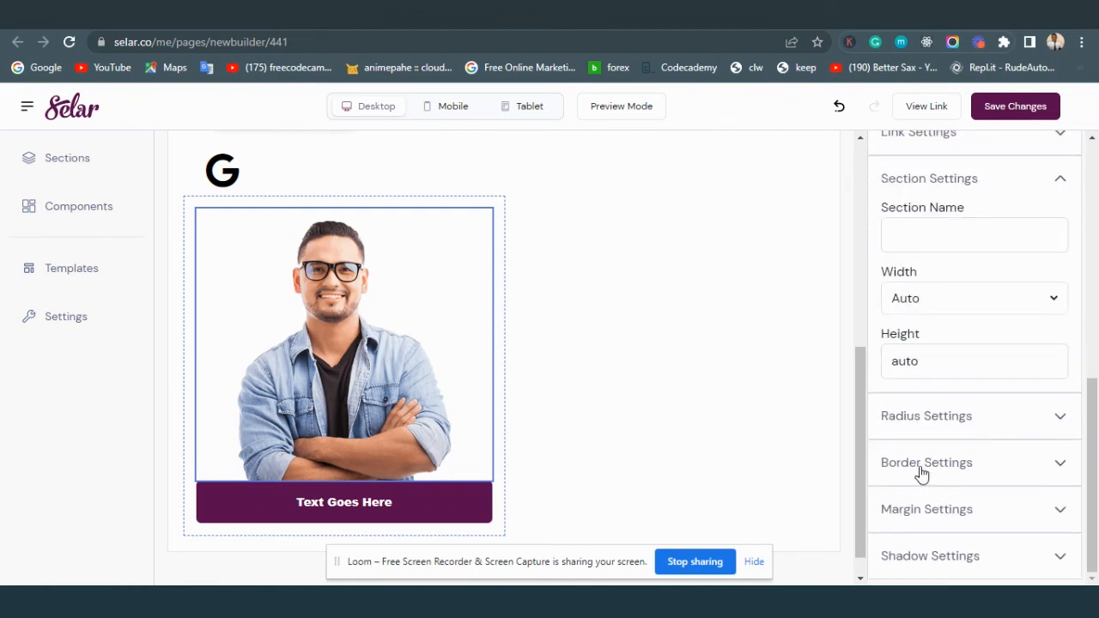
pyautogui.scroll(5, 920, 472)
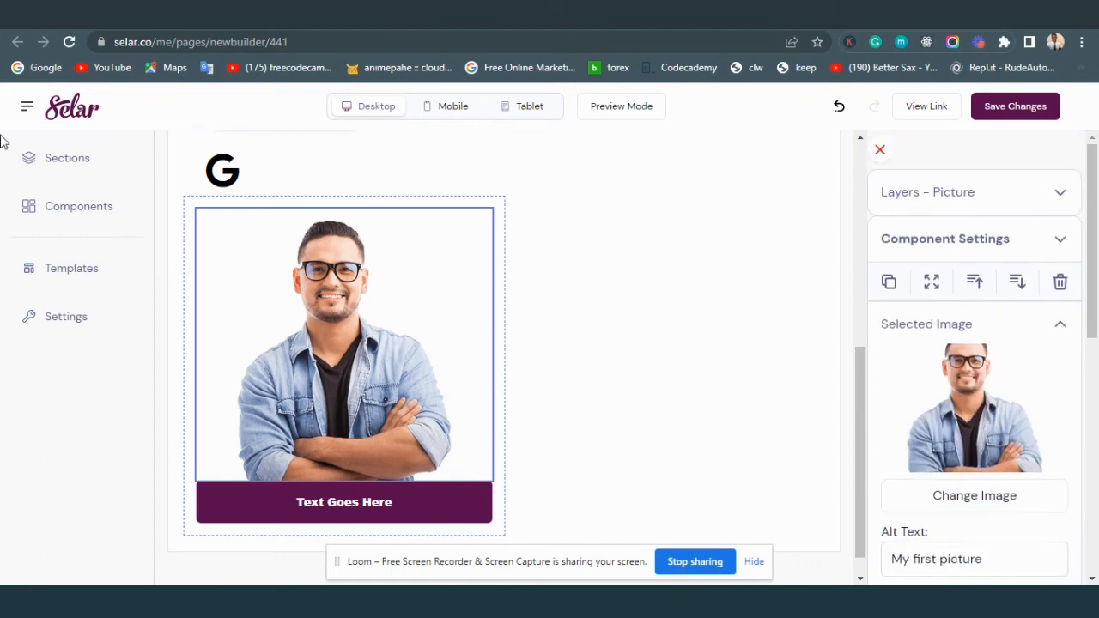
# Step: Add a Video component below the container with the portrait and button, and select it
pyautogui.click(54, 214)
pyautogui.moveTo(47, 352); pyautogui.dragTo(575, 443)
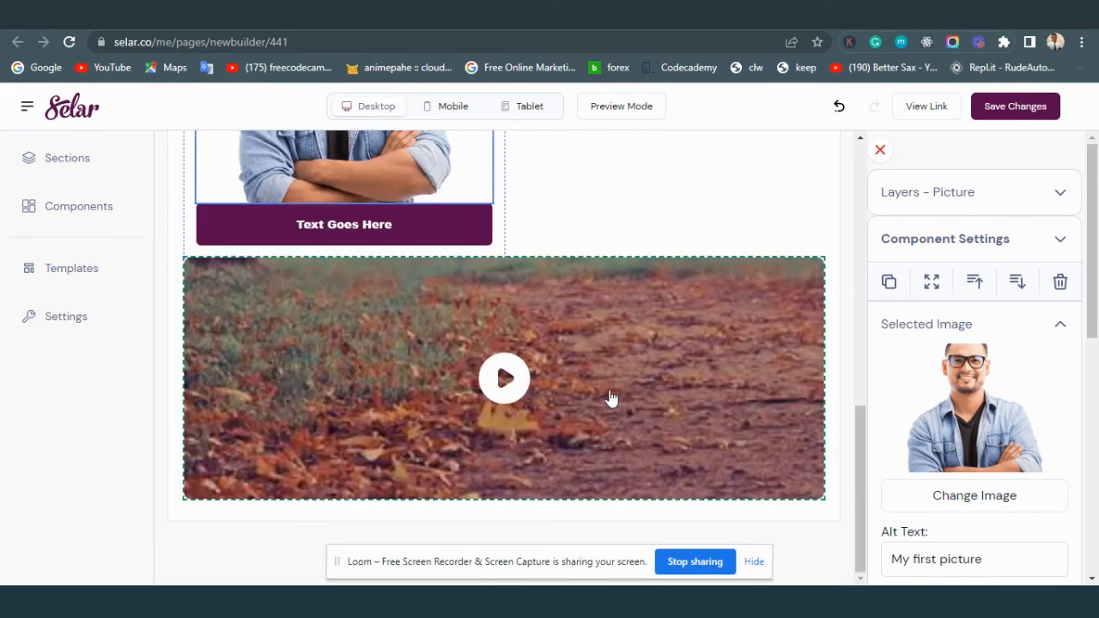
pyautogui.click(607, 398)
# Step: Add an empty Container below the video and move the video into it
pyautogui.click(76, 212)
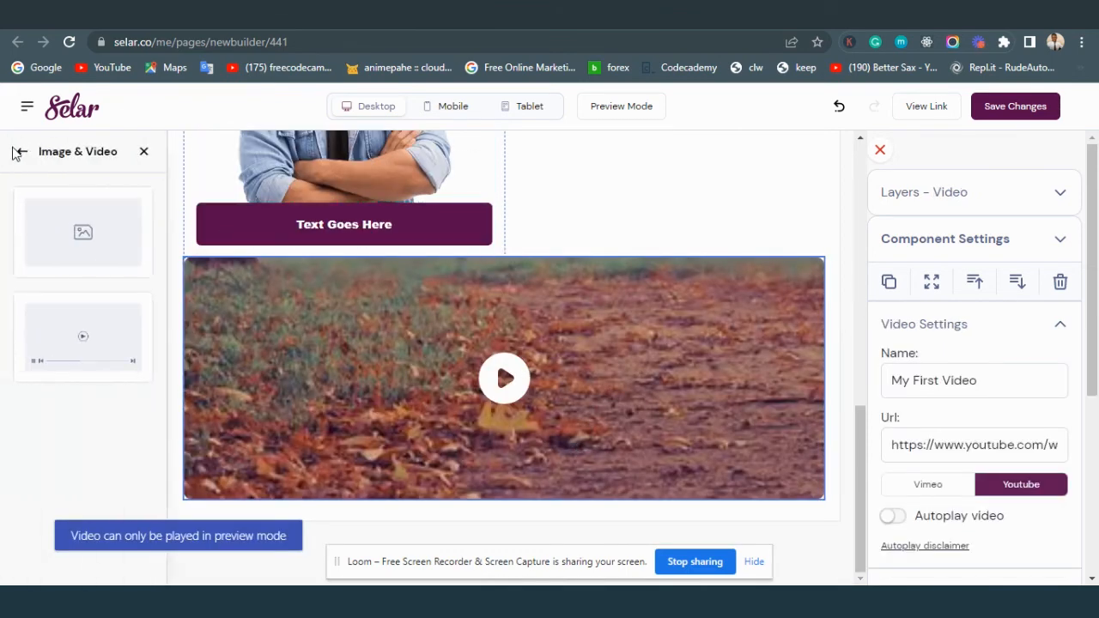
pyautogui.click(22, 155)
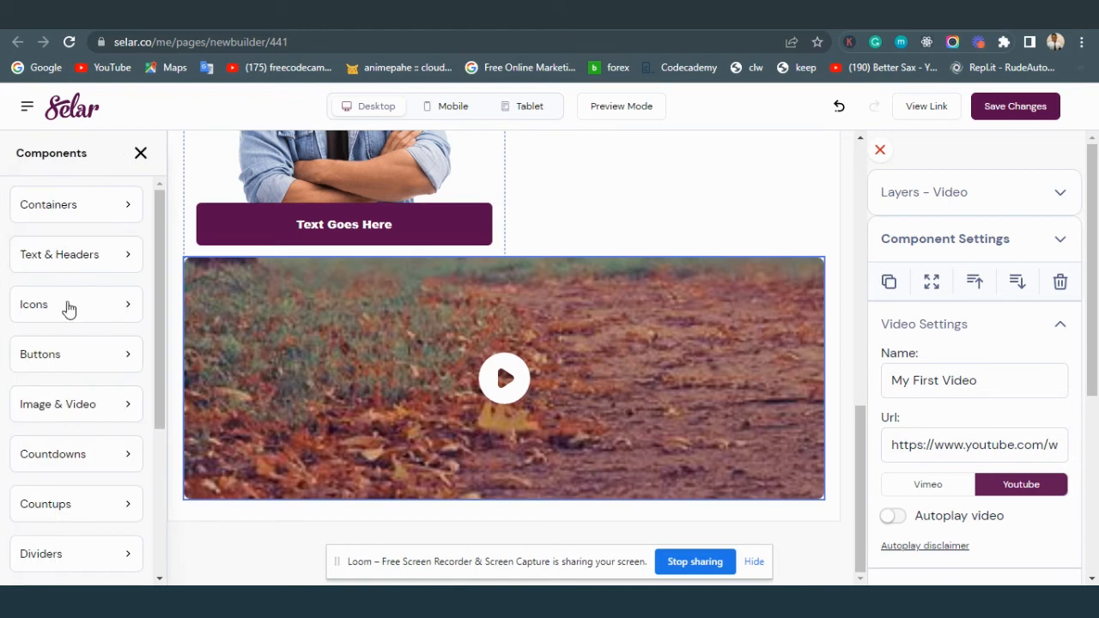
pyautogui.click(84, 211)
pyautogui.scroll(-1, 67, 450)
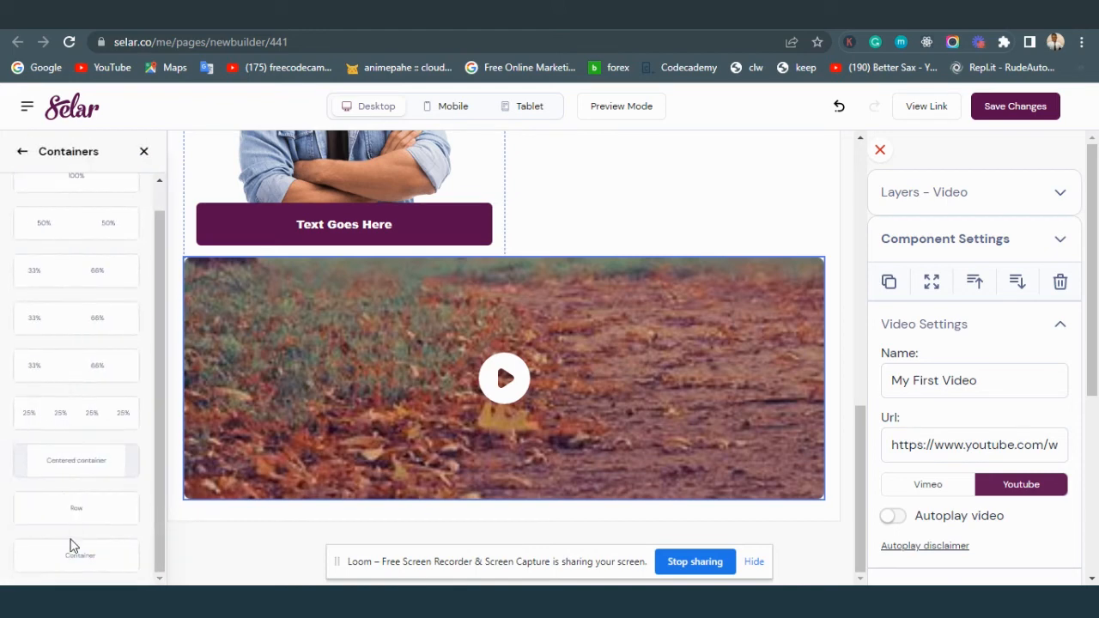
pyautogui.moveTo(73, 546); pyautogui.dragTo(348, 520)
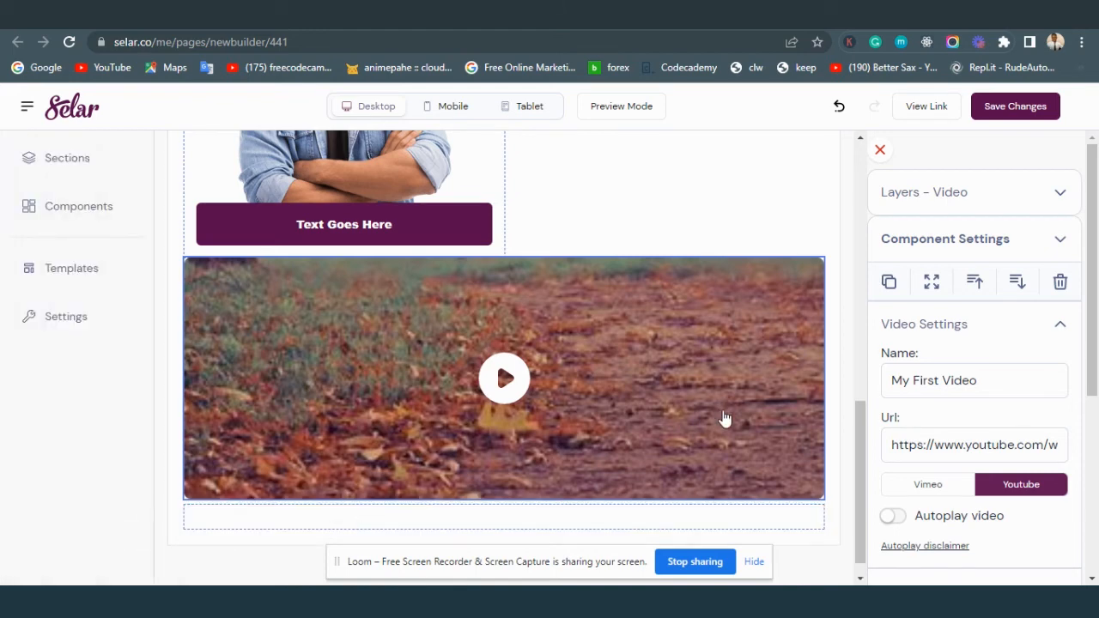
pyautogui.moveTo(725, 418); pyautogui.dragTo(716, 514)
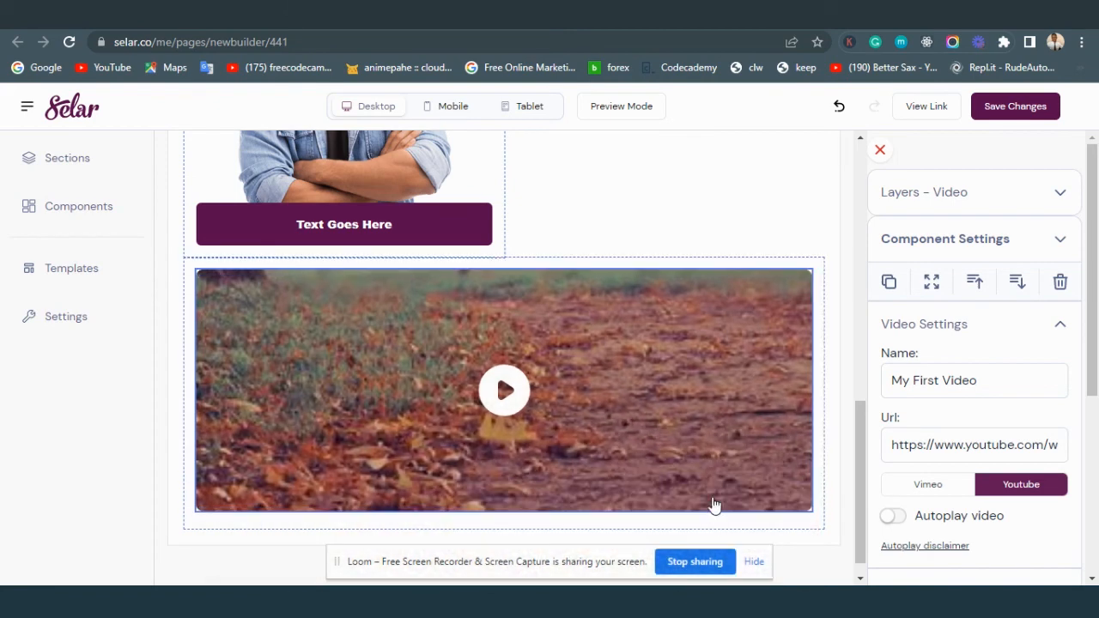
# Step: Set the width of the container around the video to 50%
pyautogui.click(818, 296)
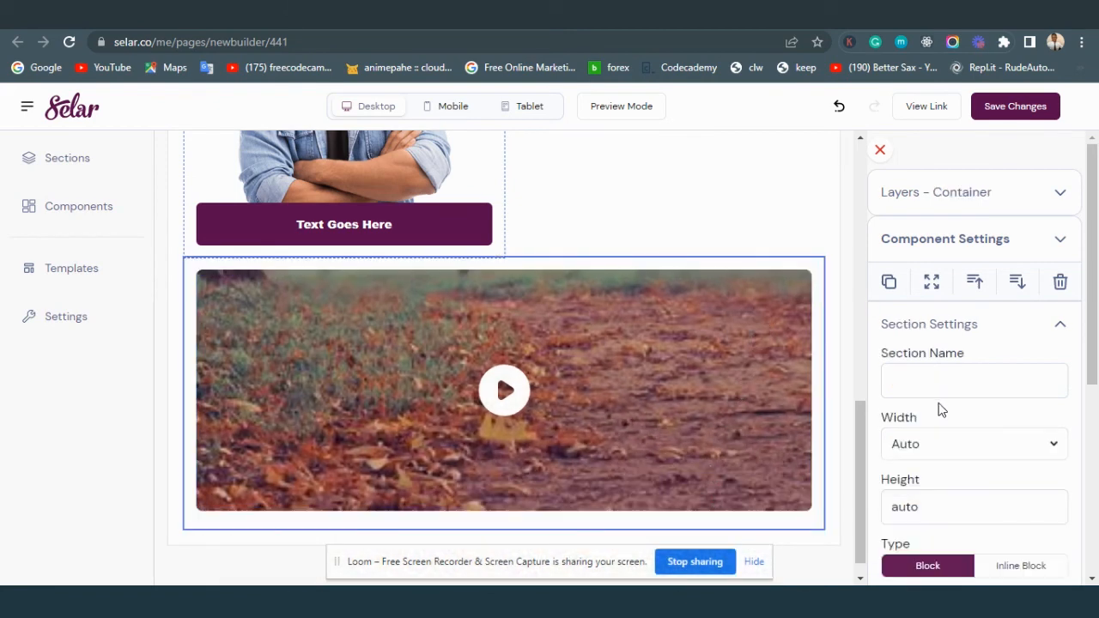
pyautogui.scroll(-1, 942, 410)
pyautogui.click(951, 360)
pyautogui.click(906, 90)
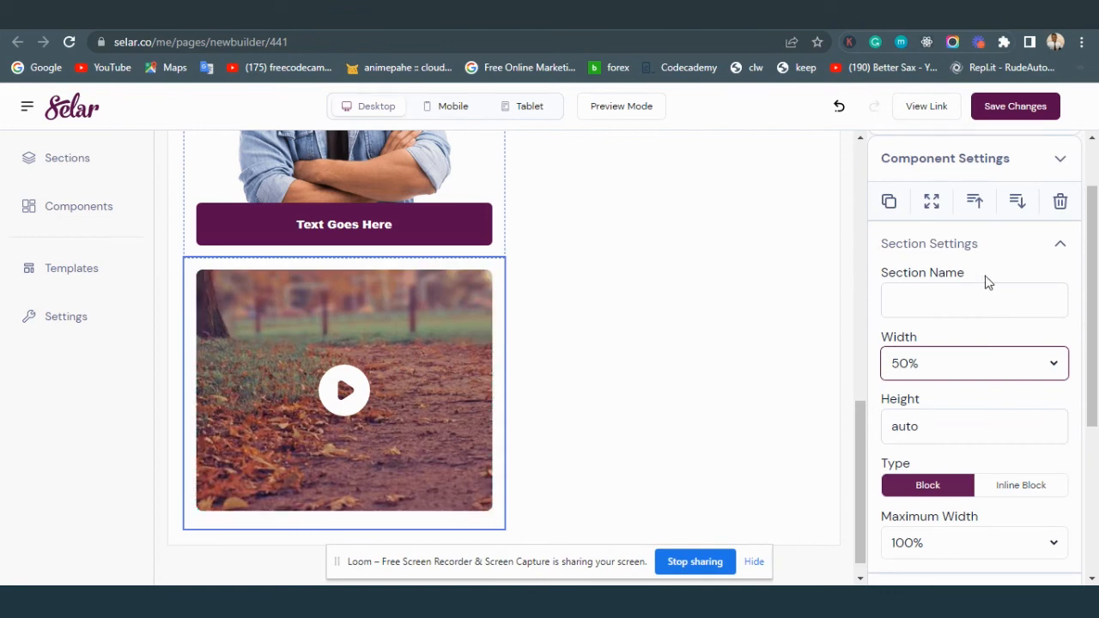
pyautogui.scroll(-2, 998, 289)
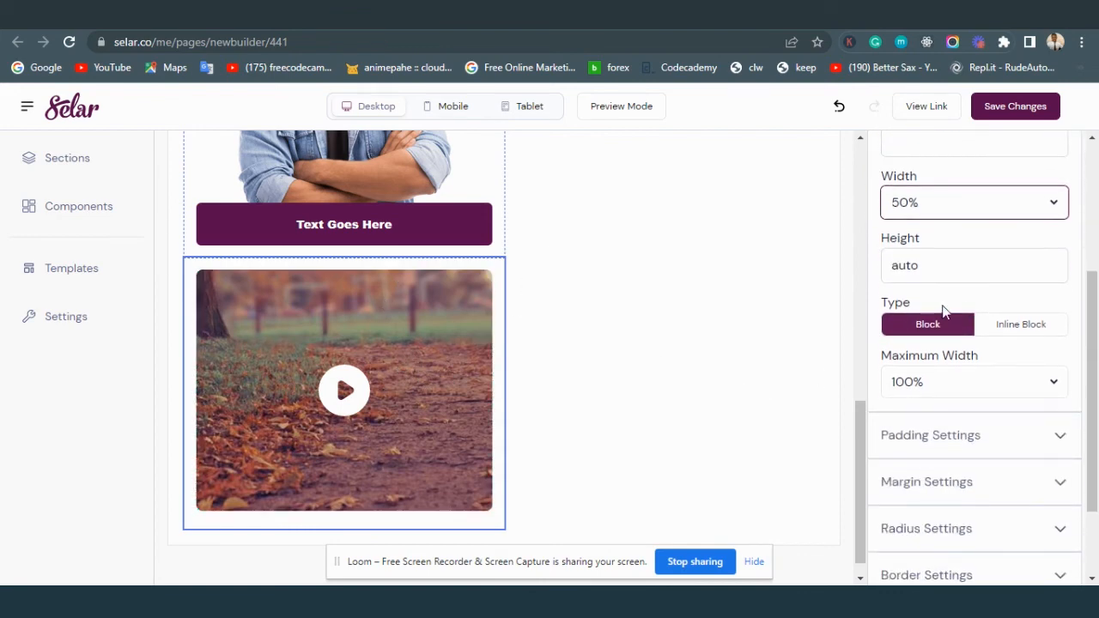
pyautogui.scroll(3, 944, 310)
pyautogui.scroll(-4, 951, 311)
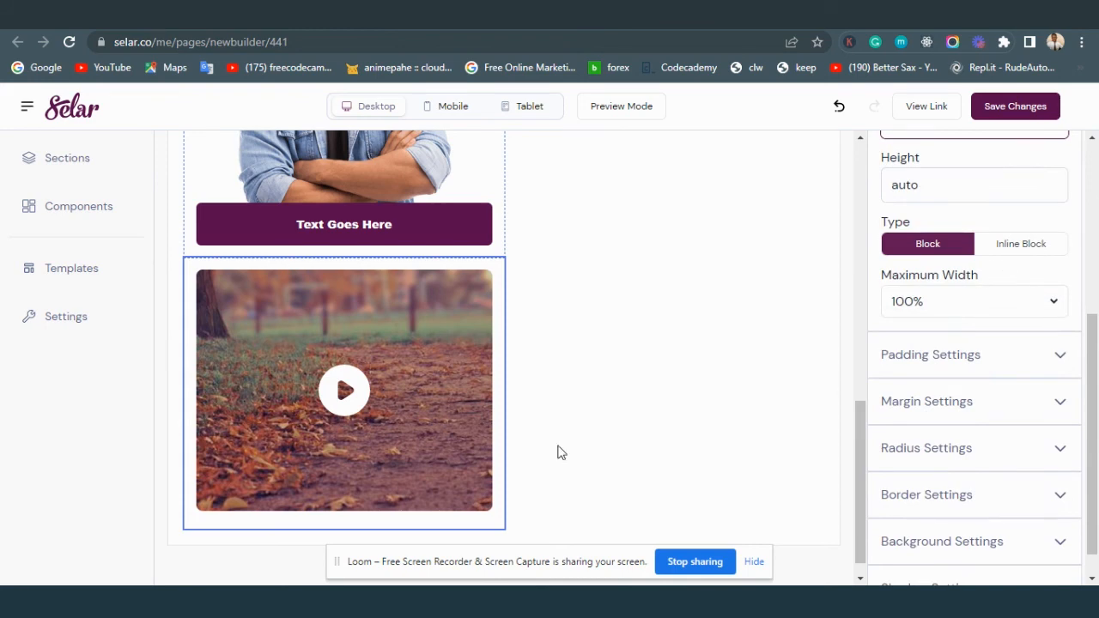
# Step: Select the video and switch its source from Youtube to Vimeo, leaving the URL field active
pyautogui.click(427, 369)
pyautogui.scroll(2, 1000, 365)
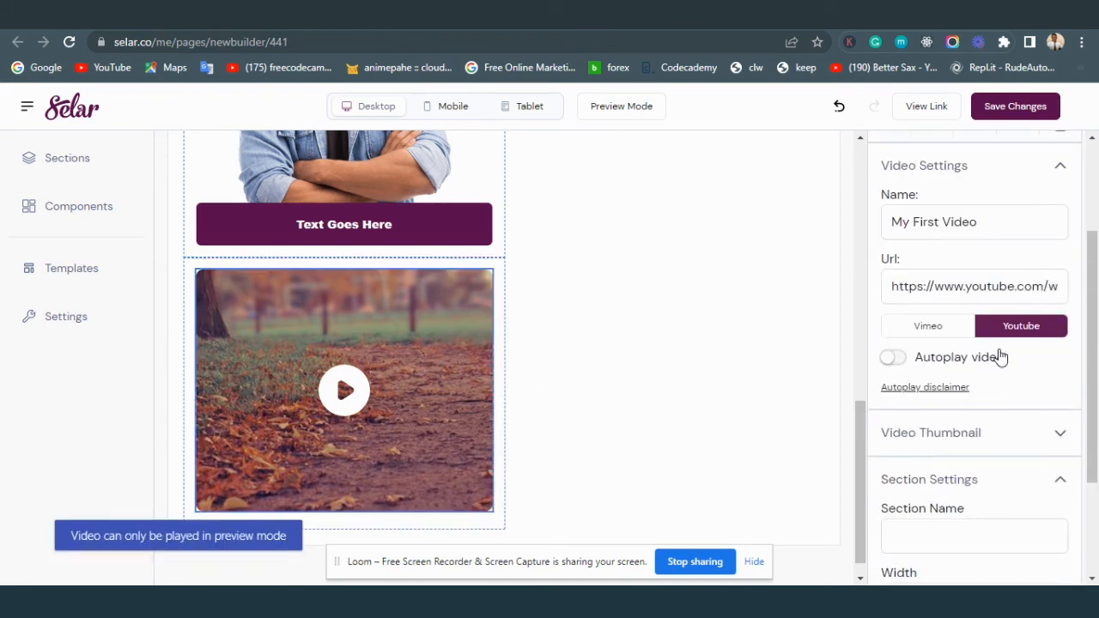
pyautogui.click(1006, 285)
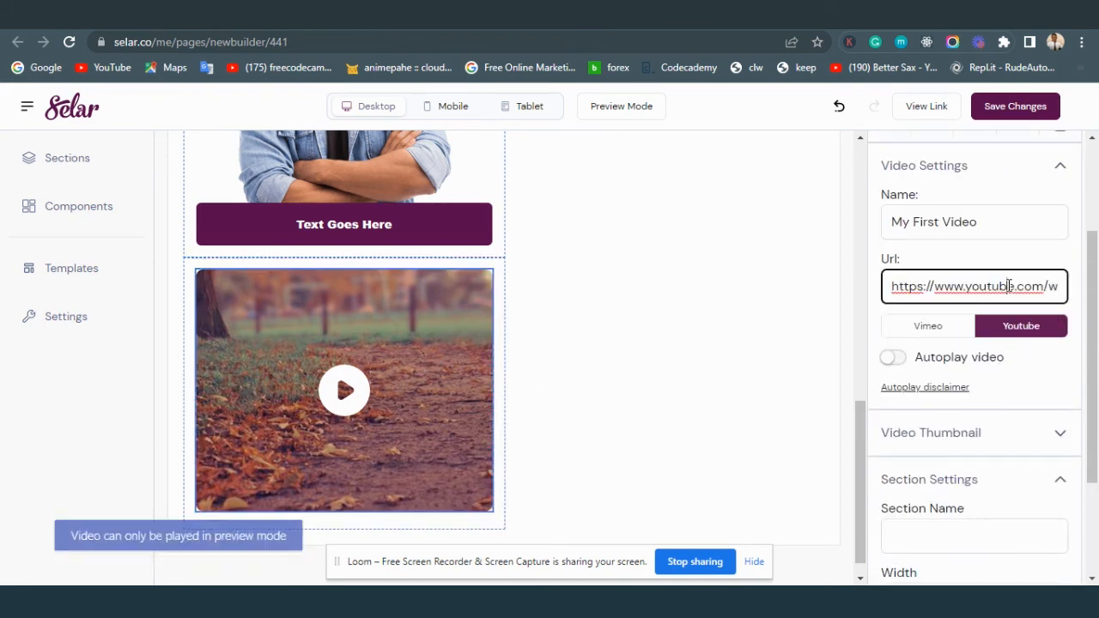
pyautogui.click(928, 331)
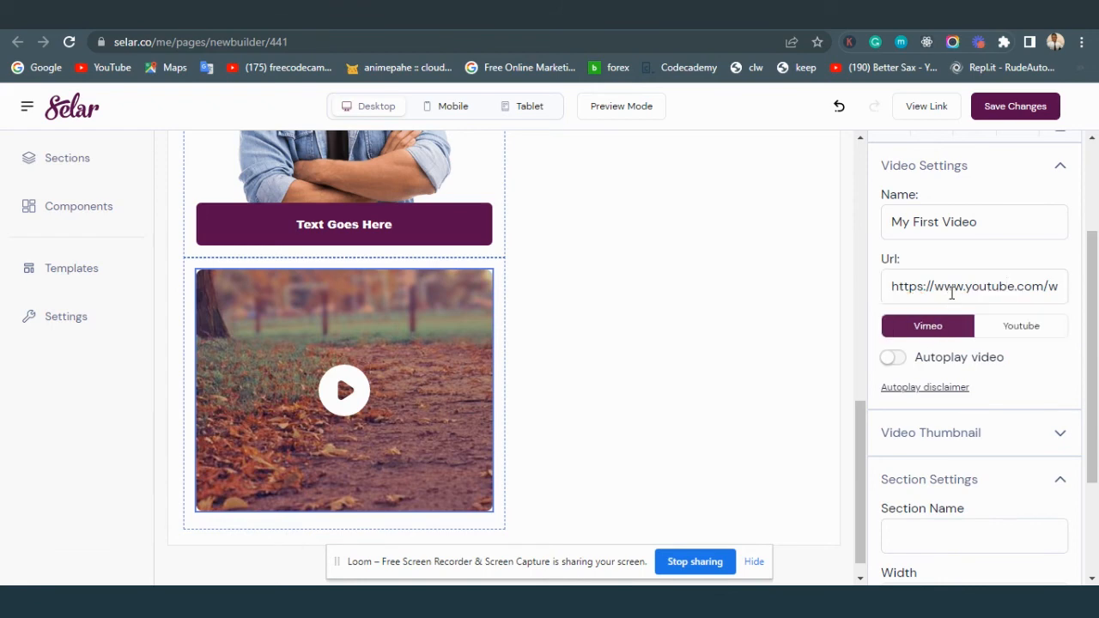
pyautogui.click(951, 291)
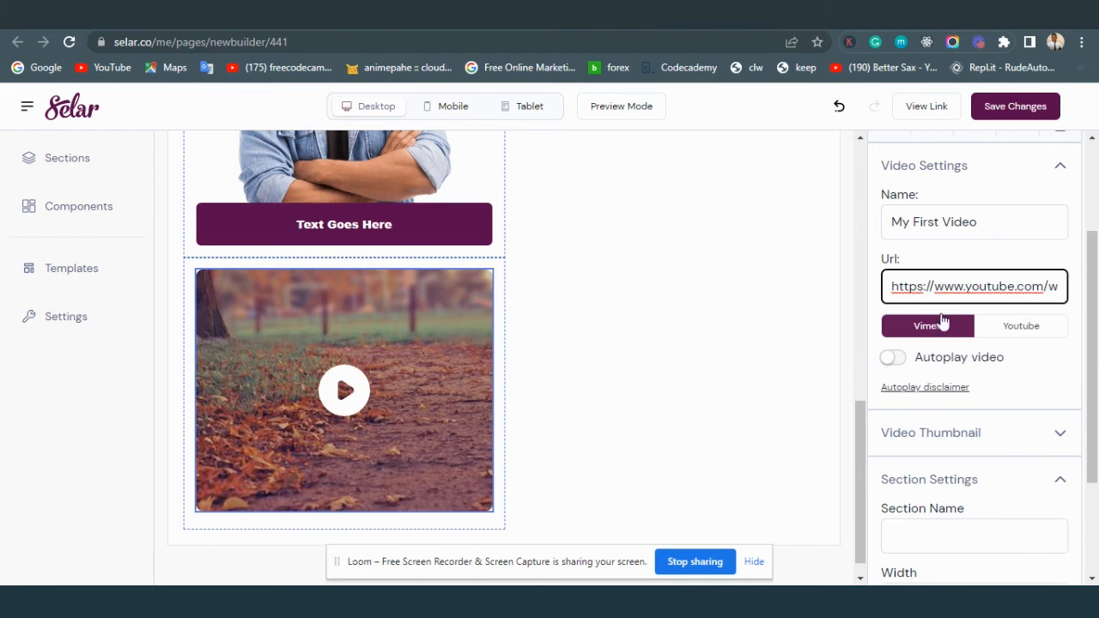
# Step: Turn autoplay on for the video and switch it back off
pyautogui.scroll(-1, 978, 319)
pyautogui.scroll(-1, 979, 319)
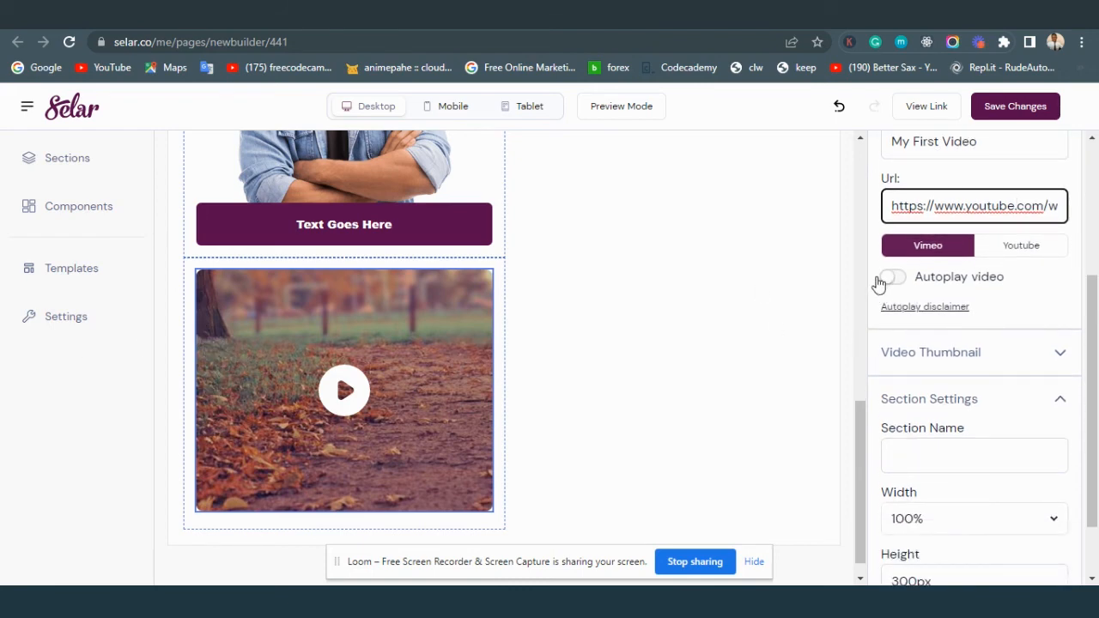
pyautogui.click(890, 278)
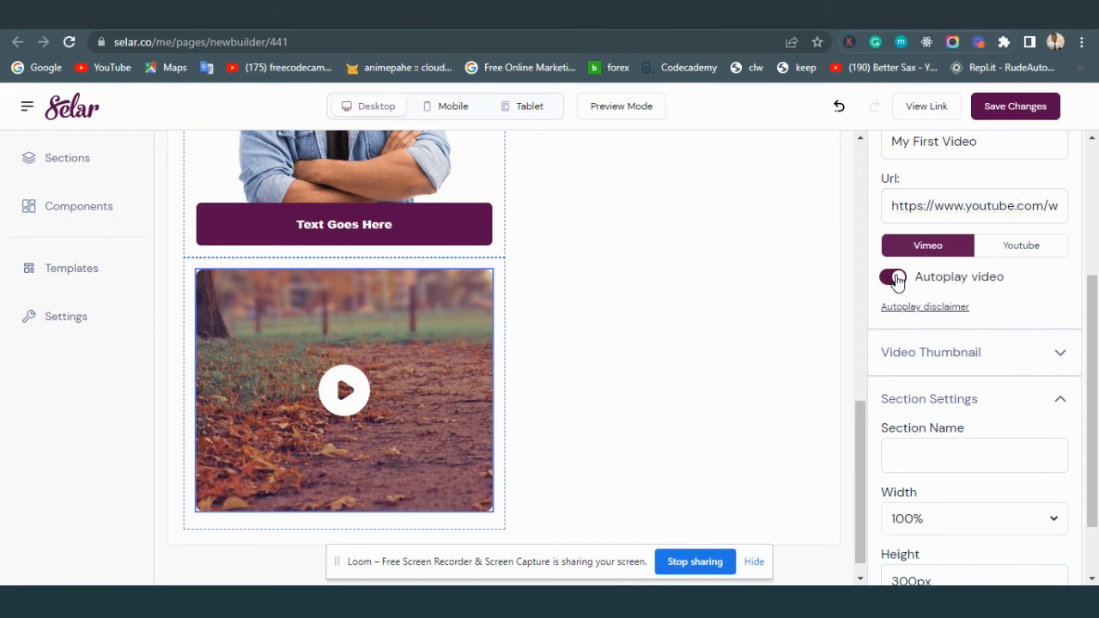
pyautogui.click(889, 278)
# Step: Change the video's thumbnail to n-a-1646825692.png from the media library
pyautogui.scroll(-1, 923, 311)
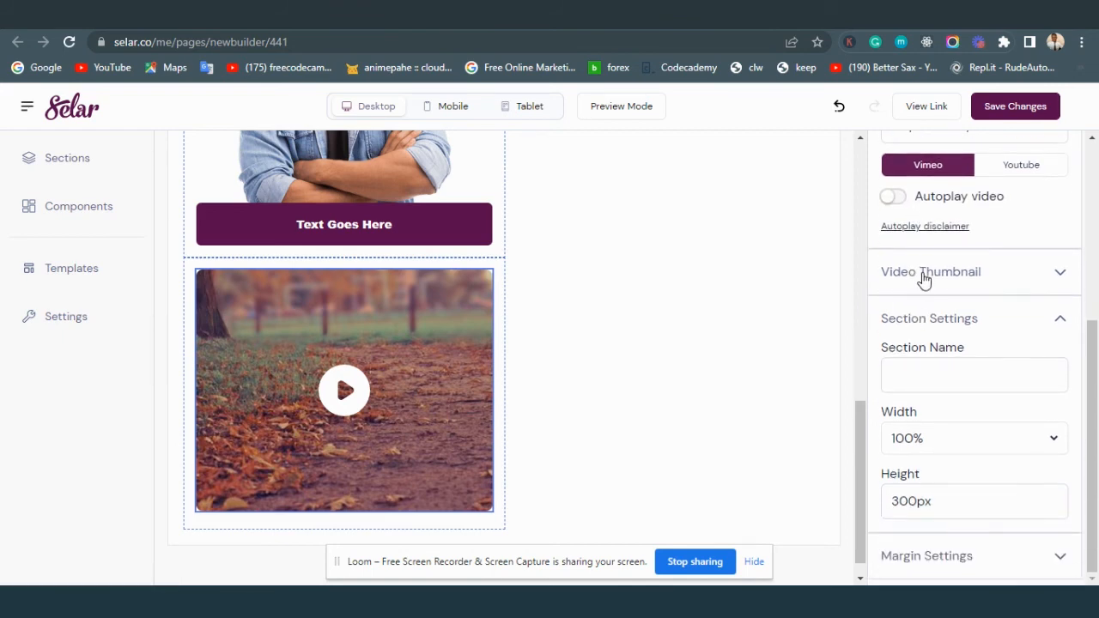
pyautogui.click(924, 280)
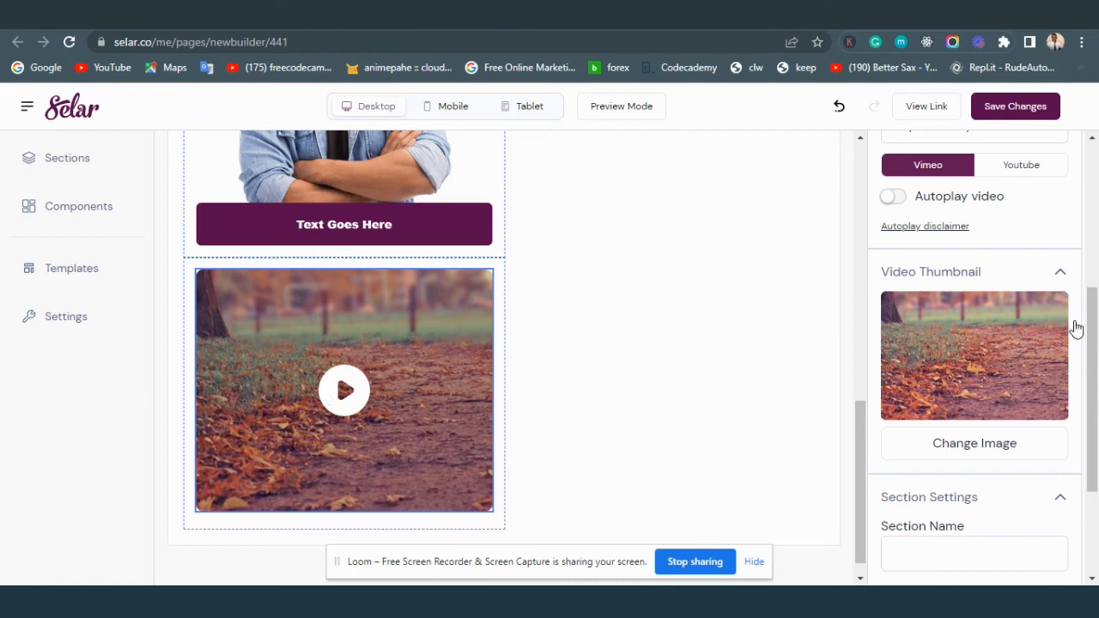
pyautogui.click(993, 443)
pyautogui.click(326, 286)
pyautogui.click(306, 240)
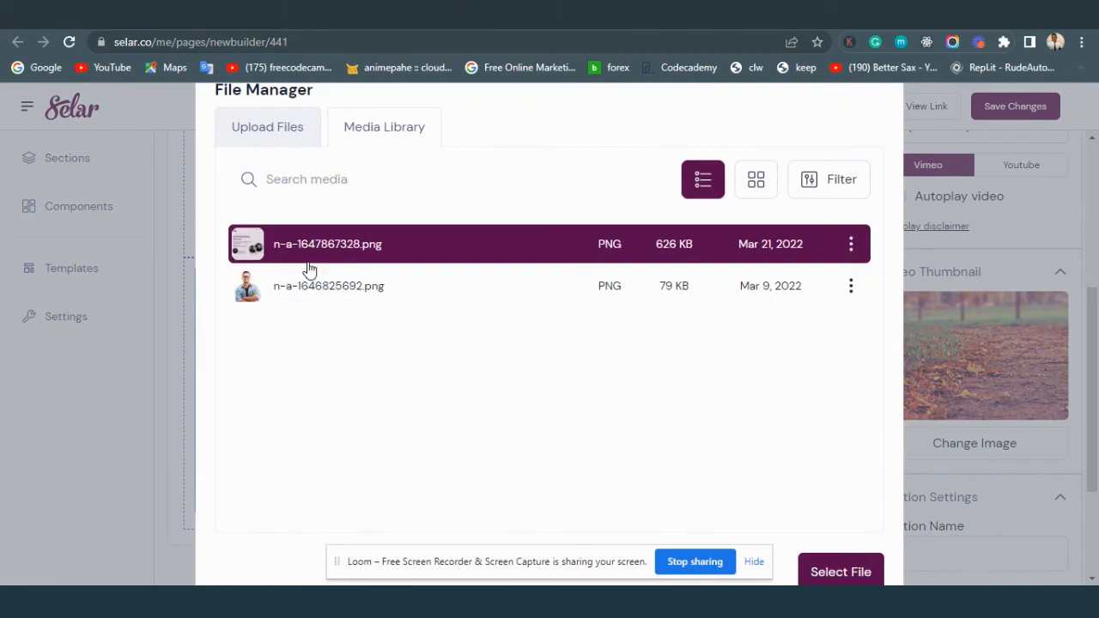
pyautogui.click(313, 288)
pyautogui.click(873, 570)
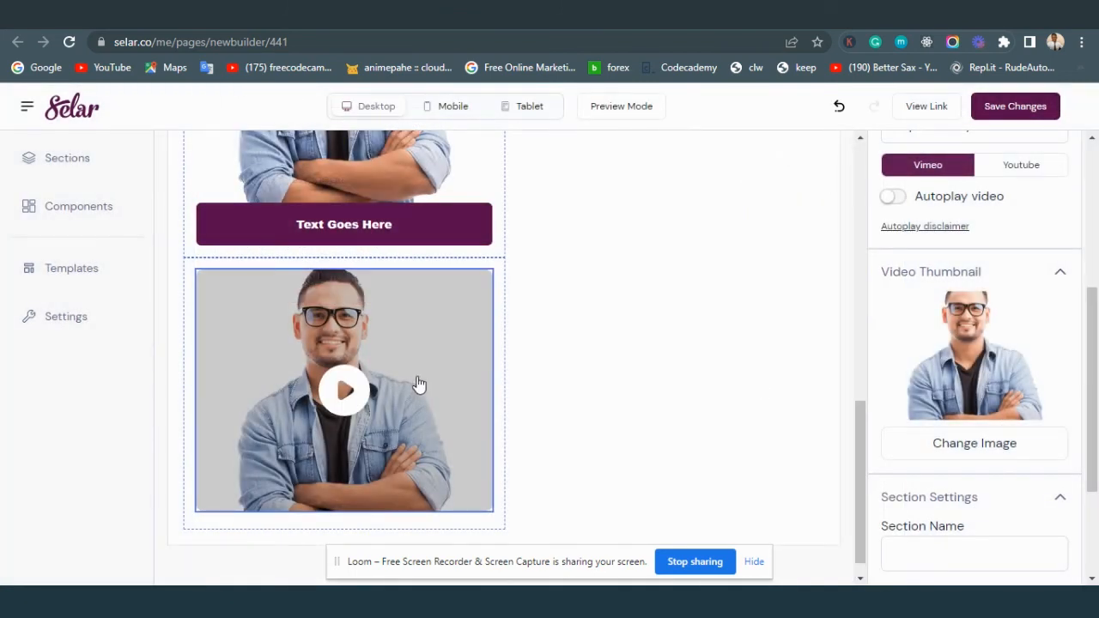
pyautogui.scroll(-2, 989, 442)
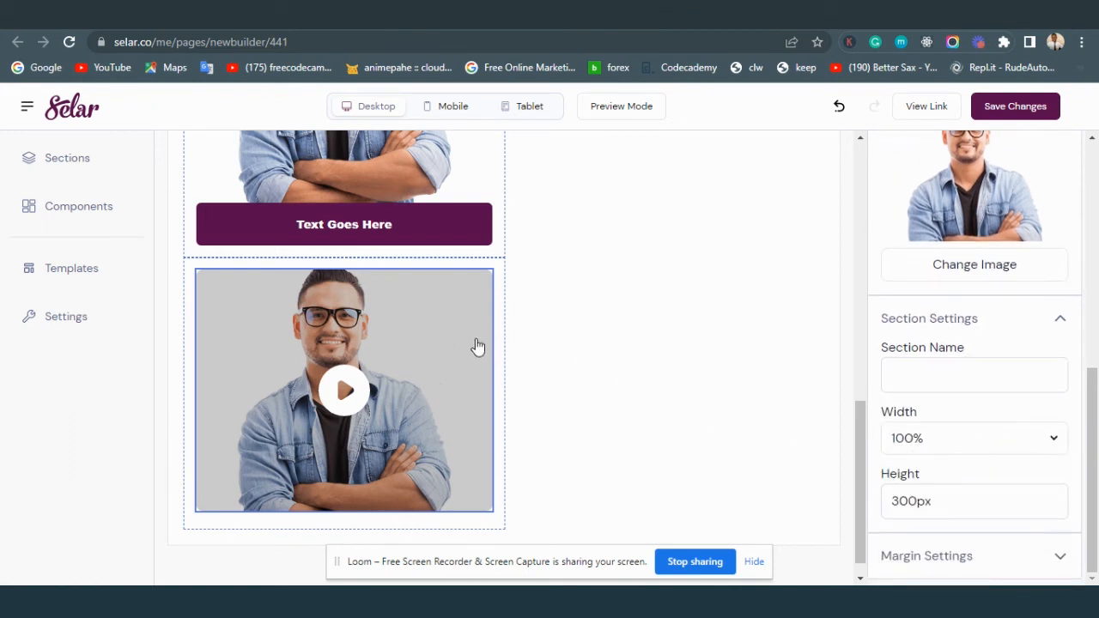
pyautogui.click(984, 445)
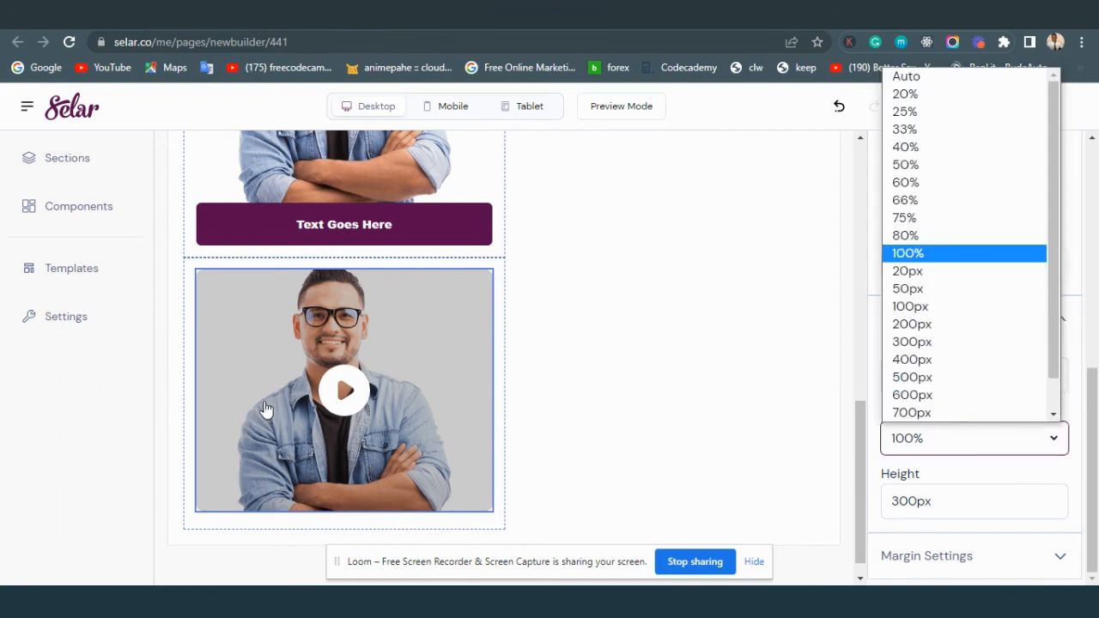
pyautogui.click(542, 374)
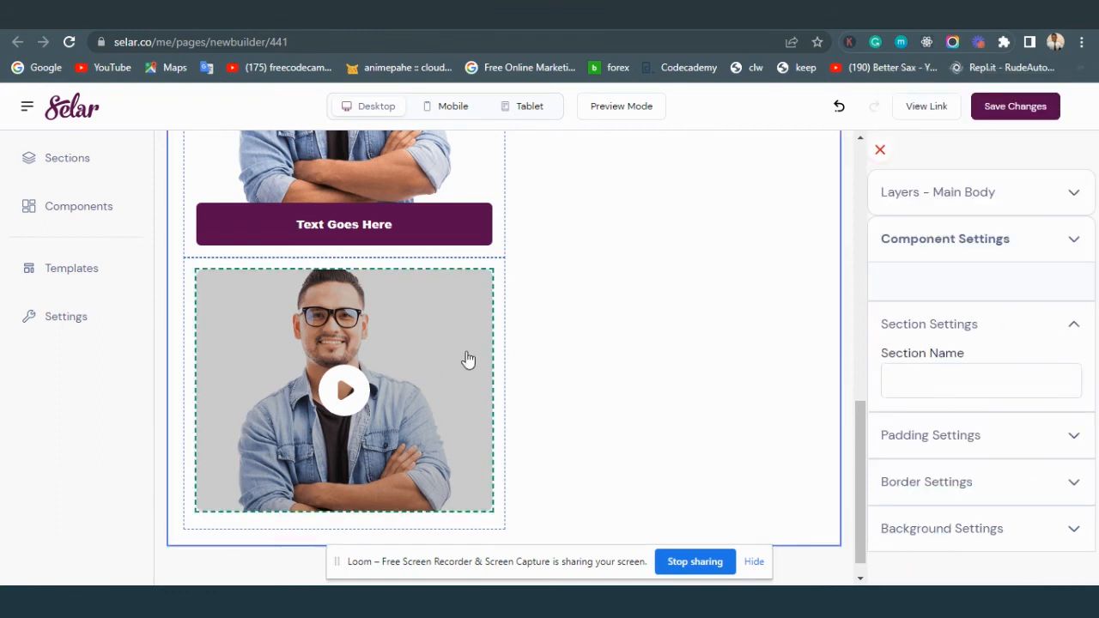
pyautogui.click(503, 355)
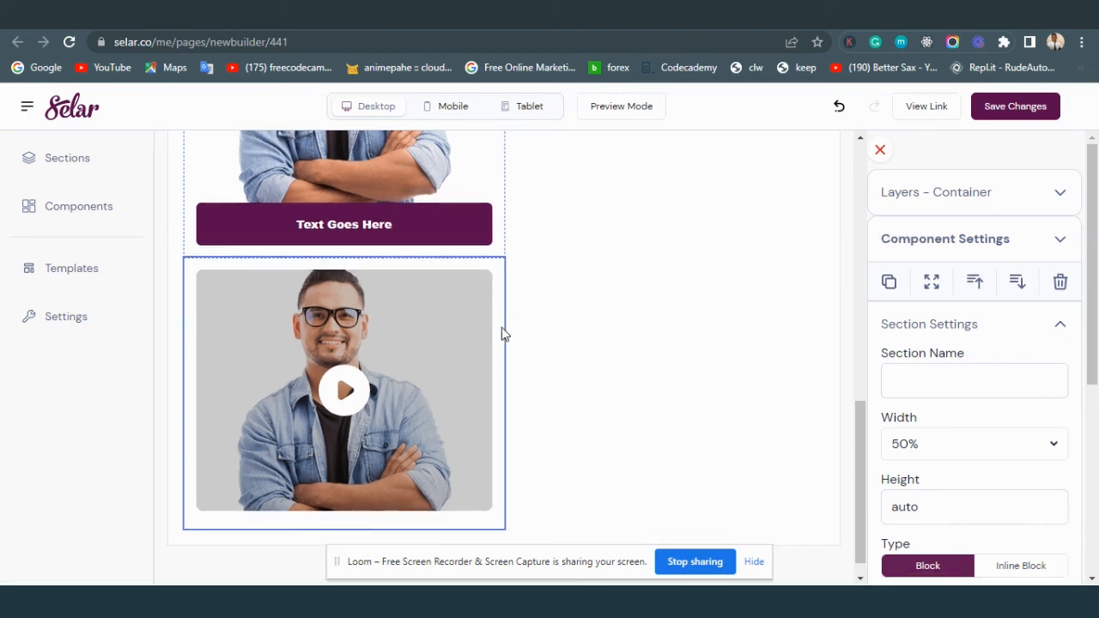
pyautogui.click(423, 337)
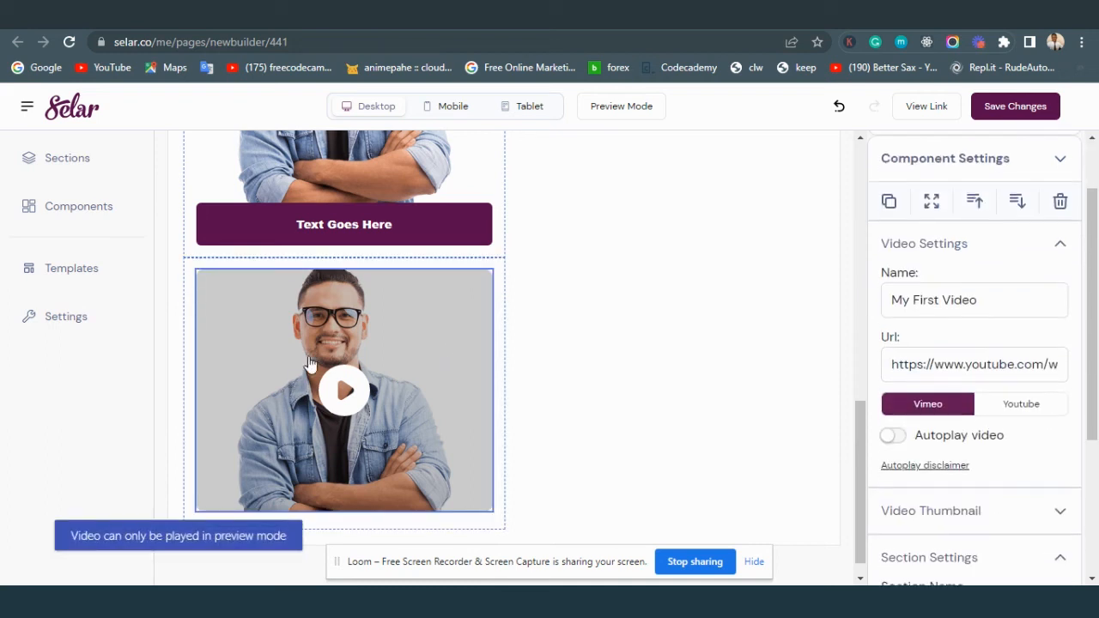
# Step: Insert the first countdown timer design into the container above the video
pyautogui.click(30, 185)
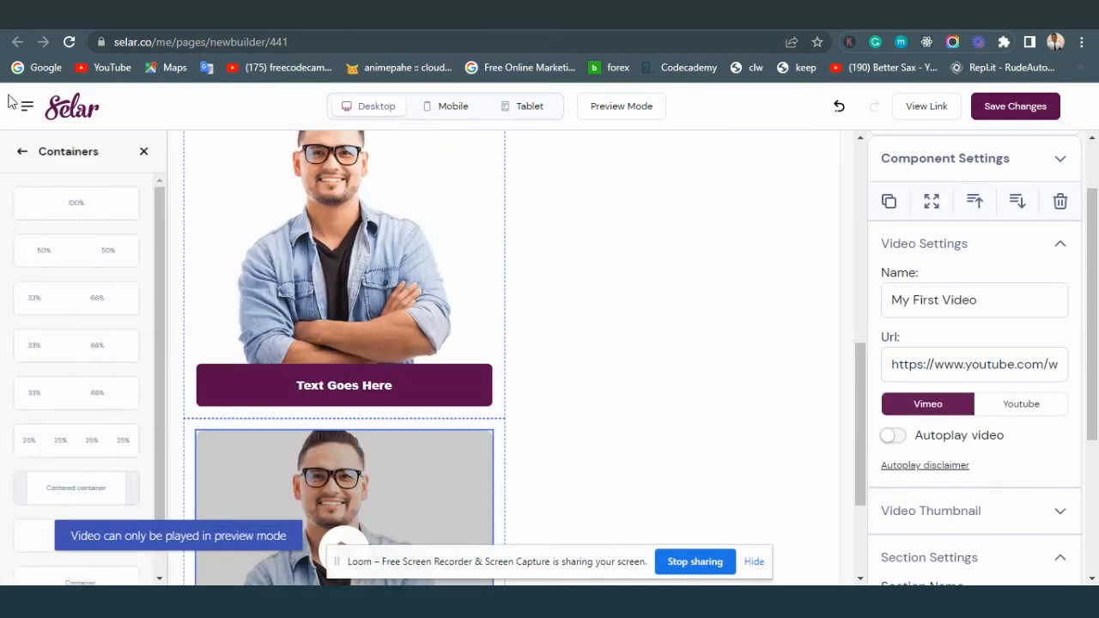
pyautogui.click(23, 155)
pyautogui.scroll(-3, 74, 397)
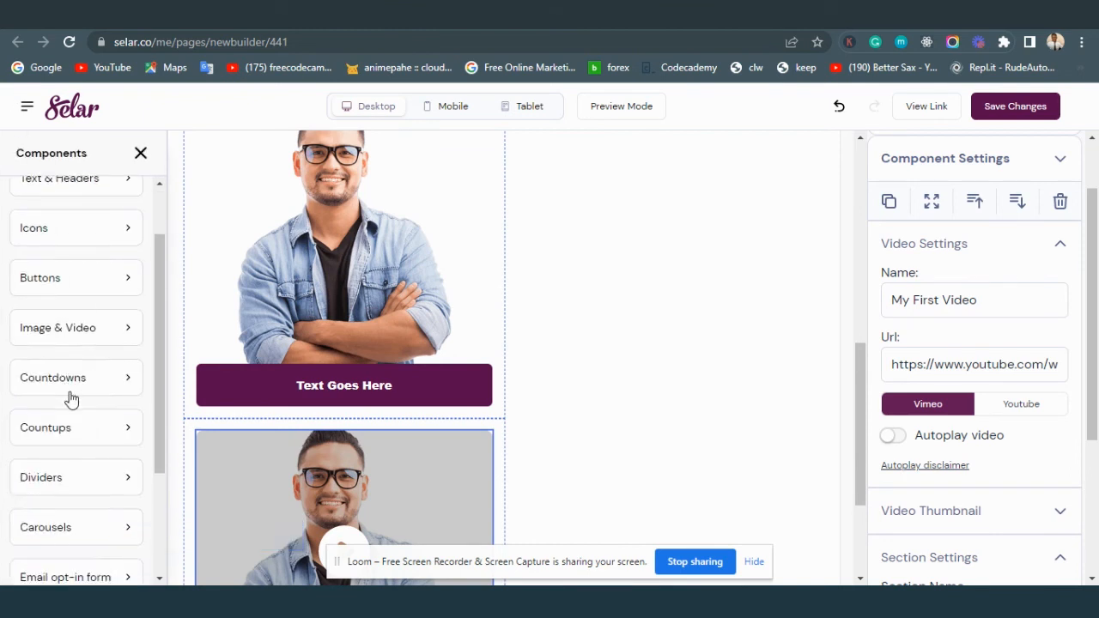
pyautogui.scroll(2, 70, 397)
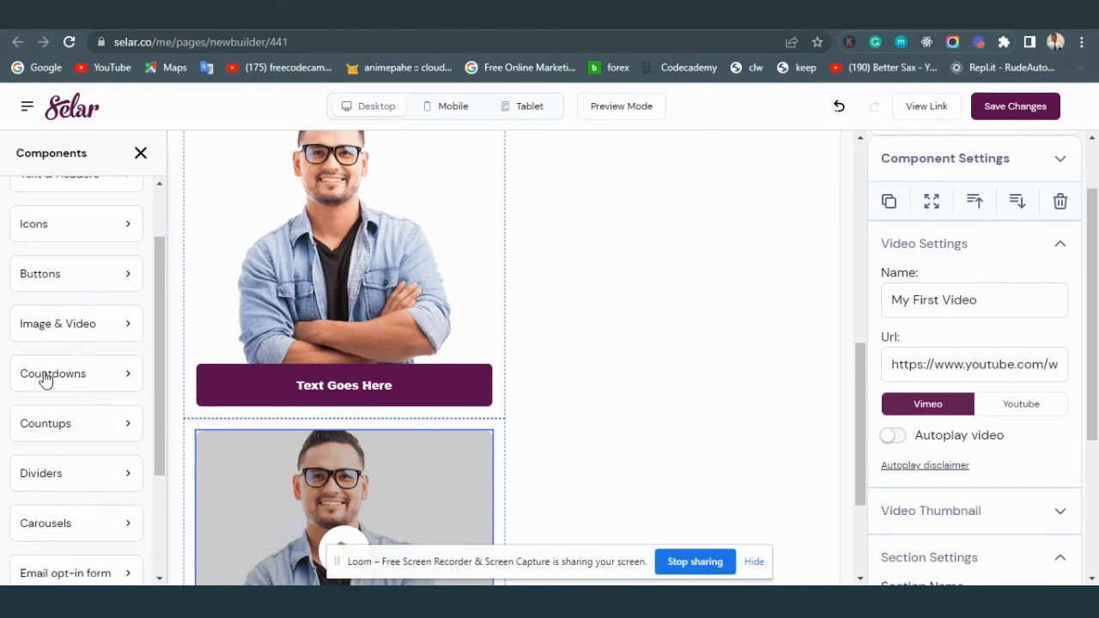
pyautogui.click(69, 375)
pyautogui.scroll(-2, 694, 300)
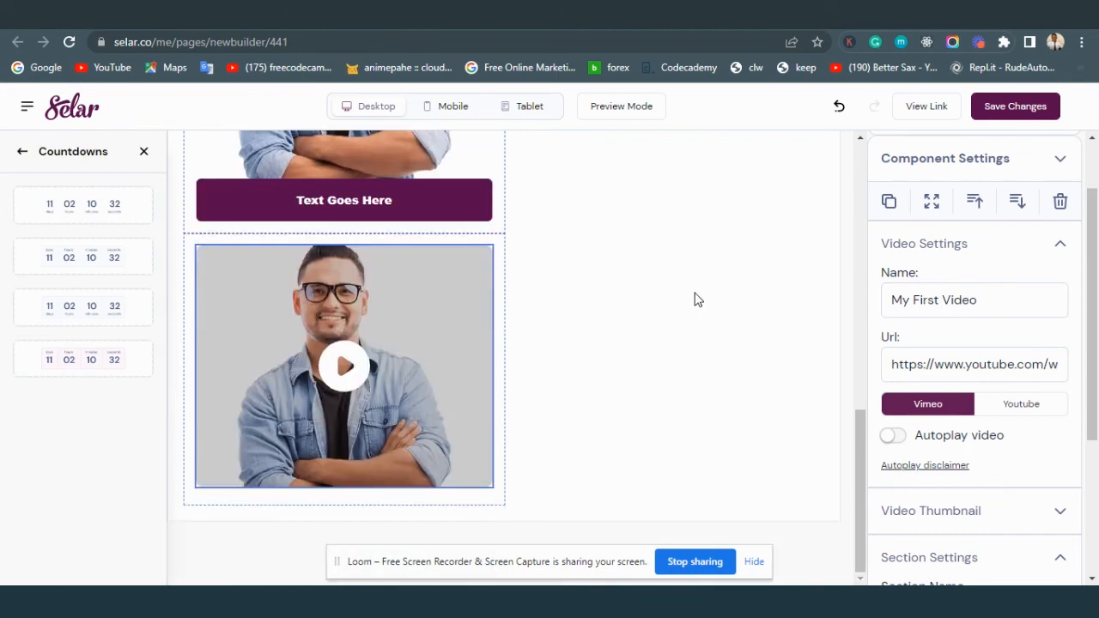
pyautogui.moveTo(103, 208); pyautogui.dragTo(290, 490)
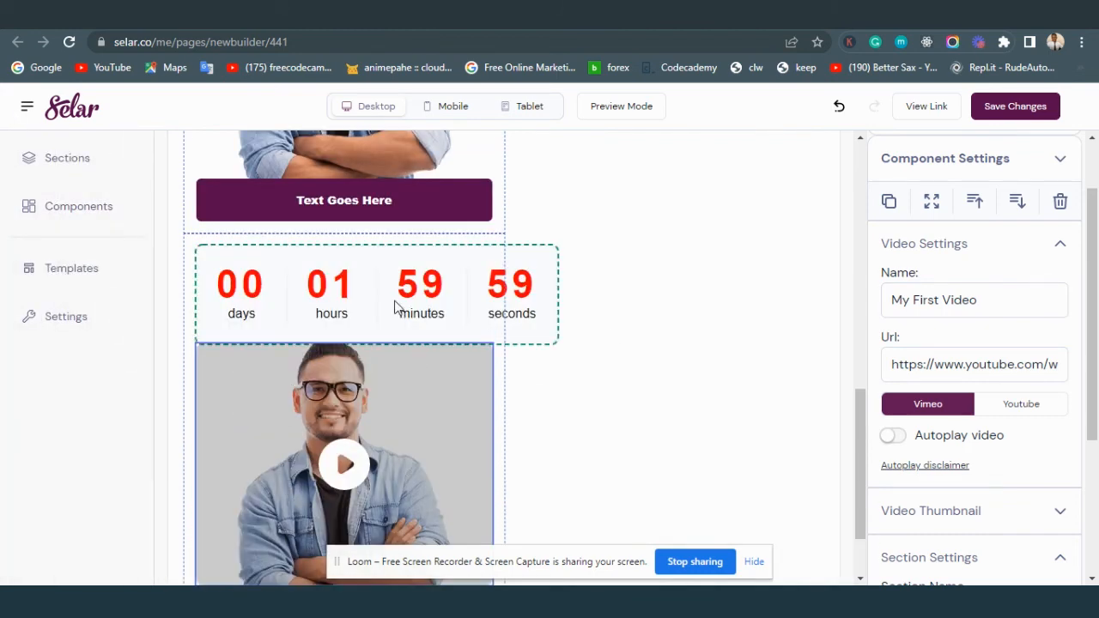
# Step: Set the width of the container holding the countdown and the video to Auto
pyautogui.click(421, 293)
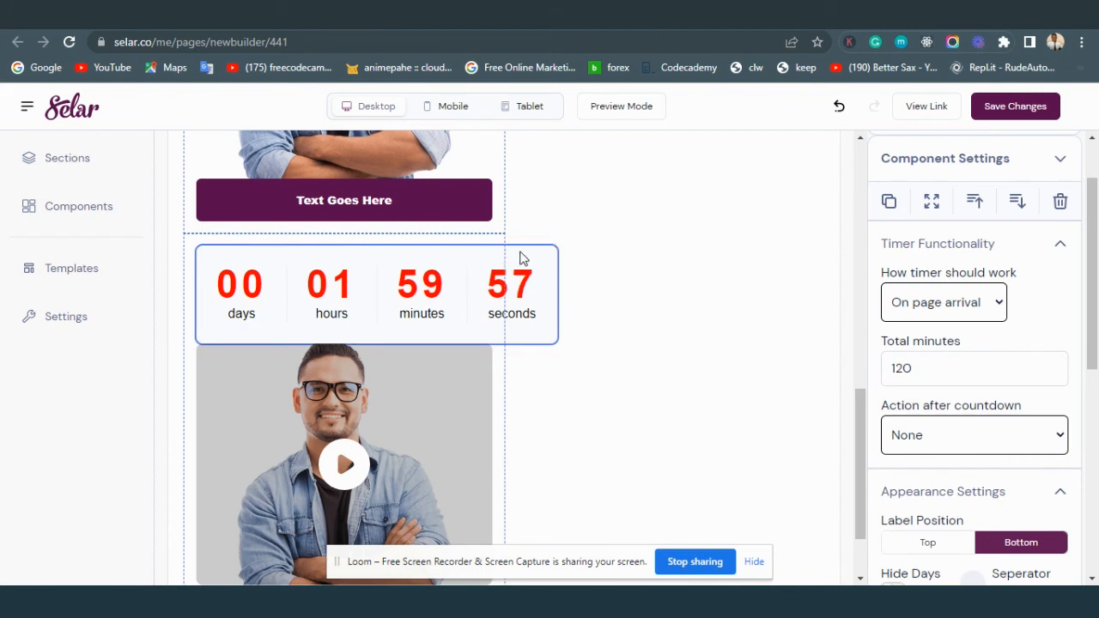
pyautogui.click(495, 240)
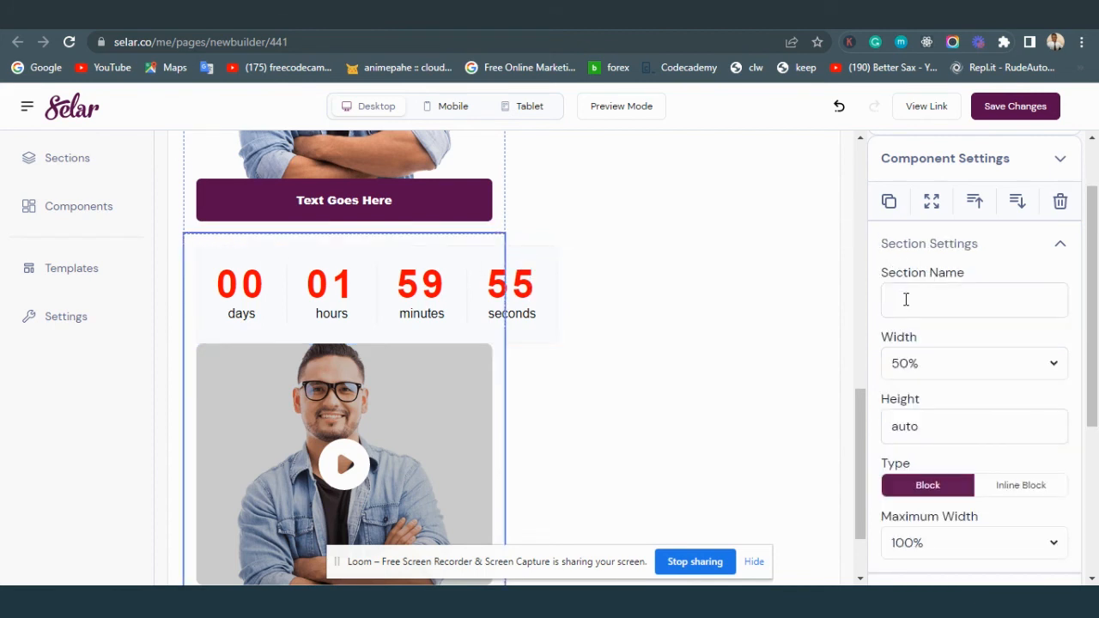
pyautogui.click(934, 444)
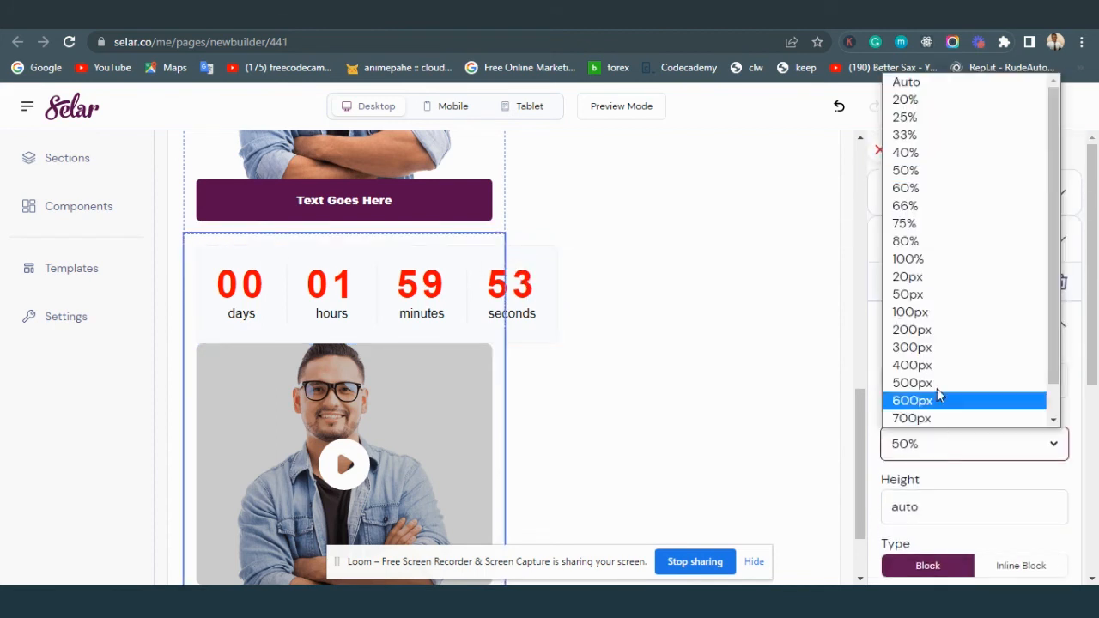
pyautogui.click(949, 83)
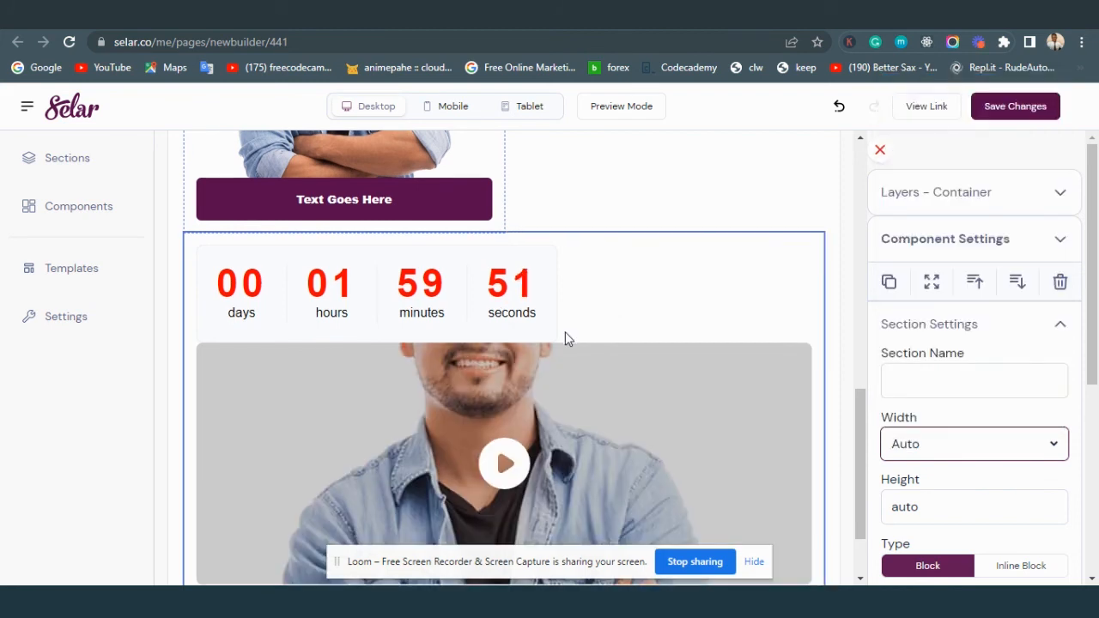
# Step: Duplicate the container with the countdown and video, and delete the video from the upper copy
pyautogui.scroll(-2, 565, 338)
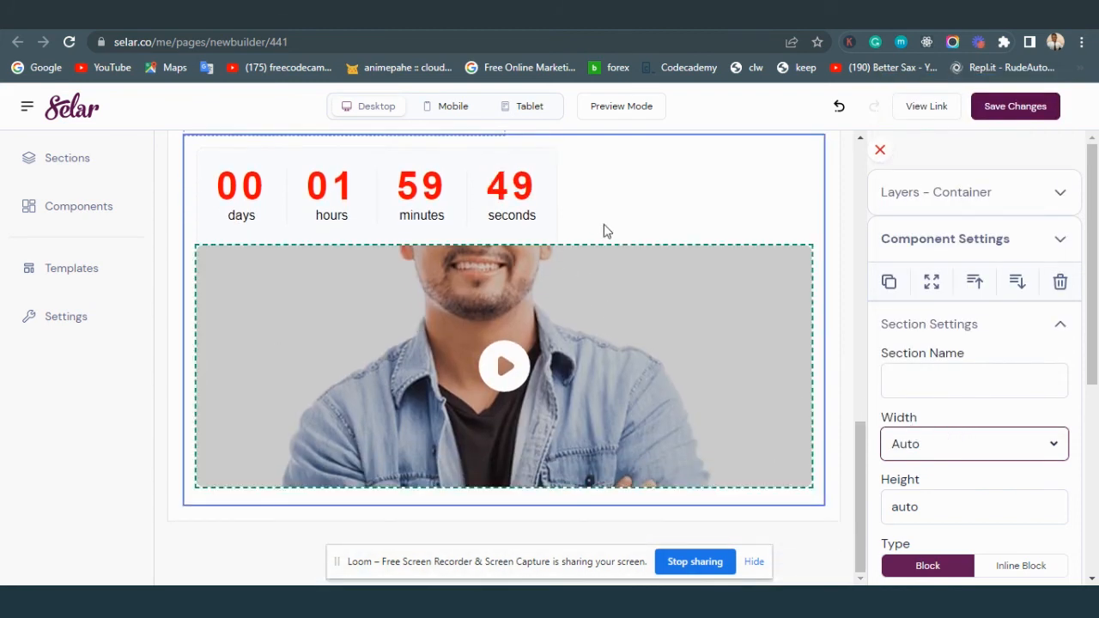
pyautogui.click(630, 191)
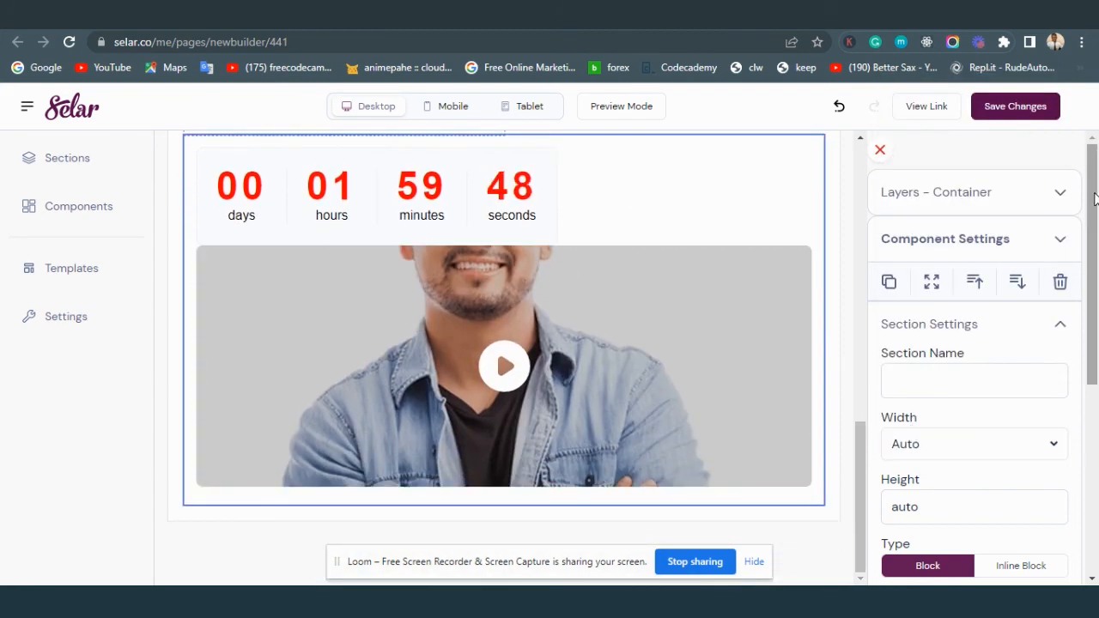
pyautogui.click(888, 284)
pyautogui.click(698, 376)
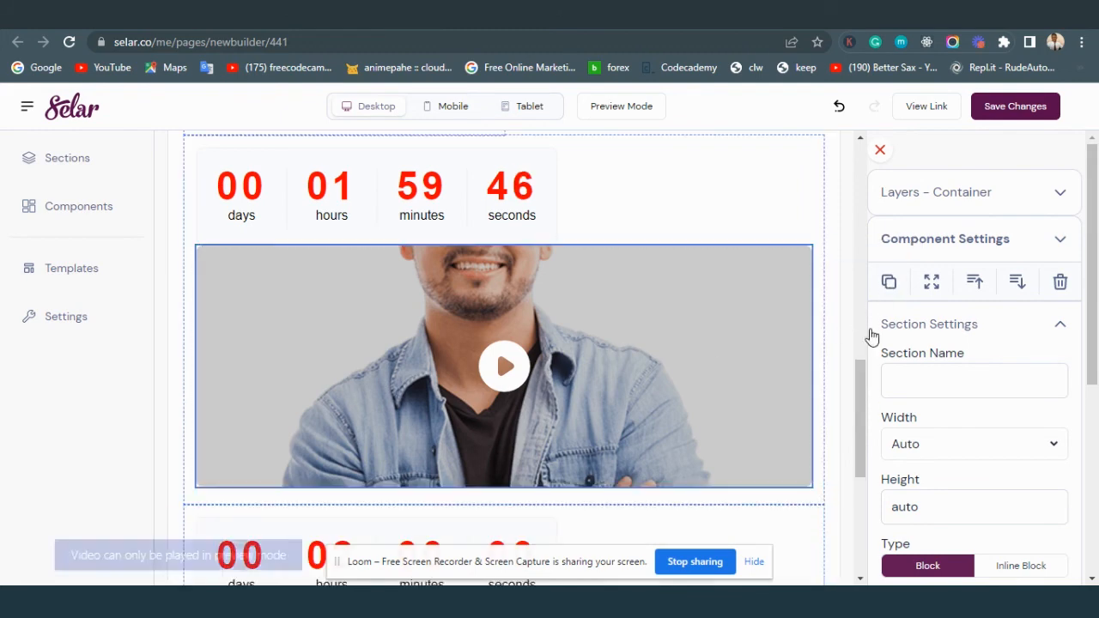
pyautogui.click(1061, 284)
pyautogui.click(628, 132)
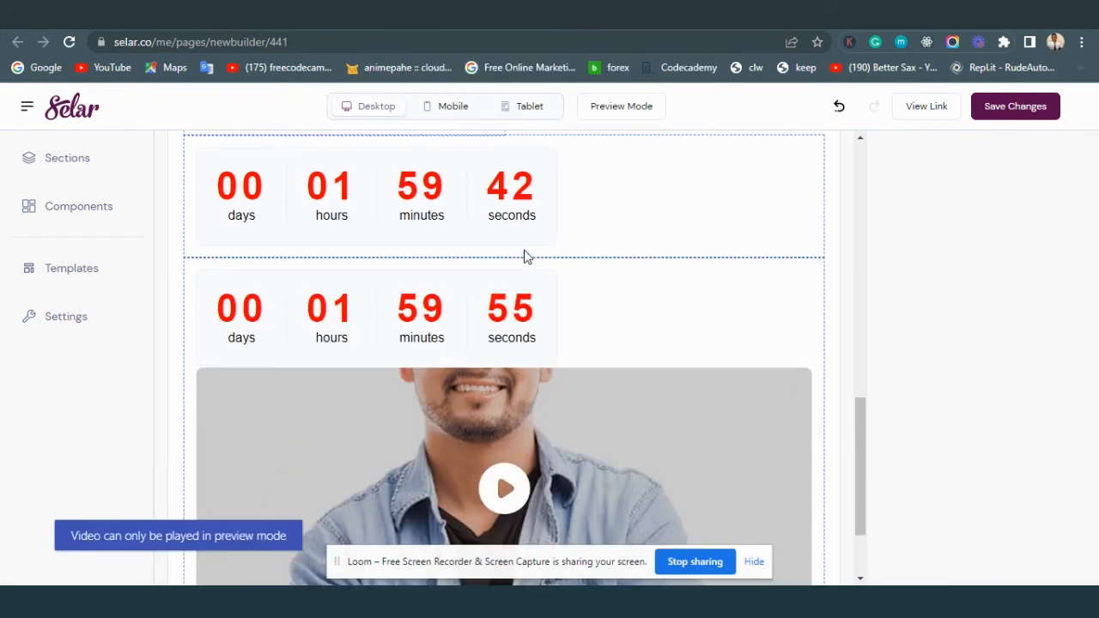
# Step: Try widths of 50% and 75% on the container around the upper countdown
pyautogui.scroll(1, 620, 216)
pyautogui.click(650, 282)
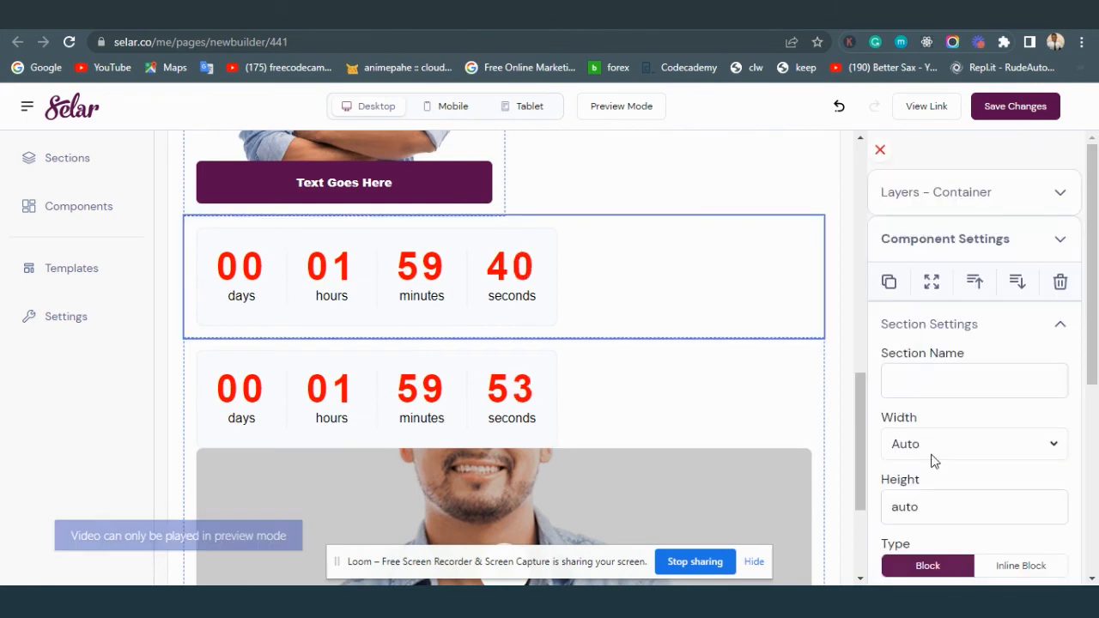
pyautogui.click(932, 444)
pyautogui.click(967, 179)
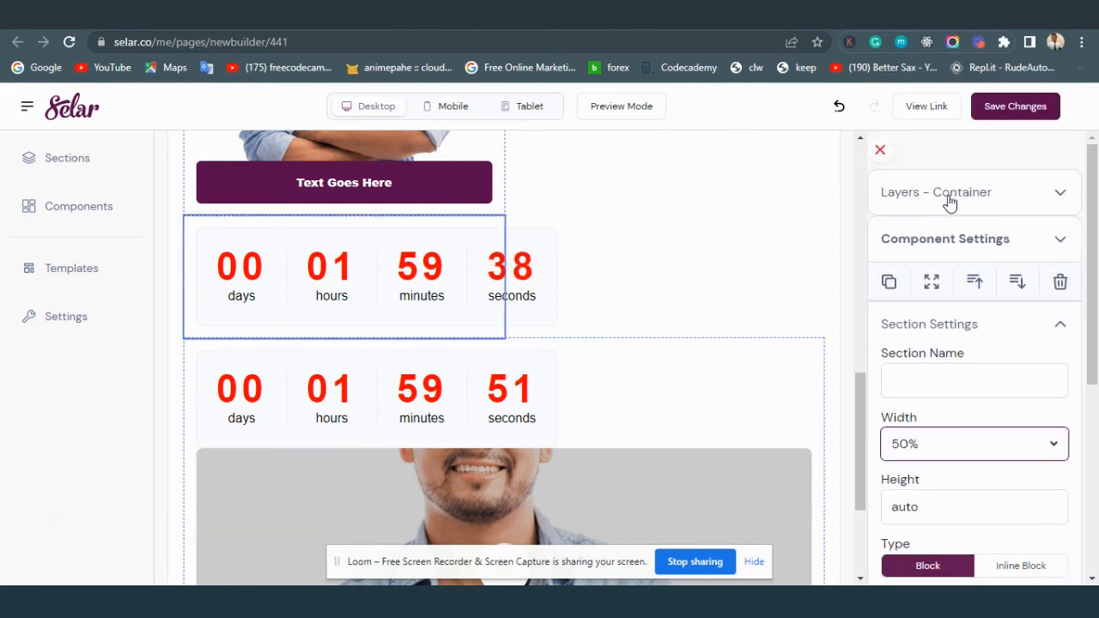
pyautogui.click(960, 454)
pyautogui.click(968, 223)
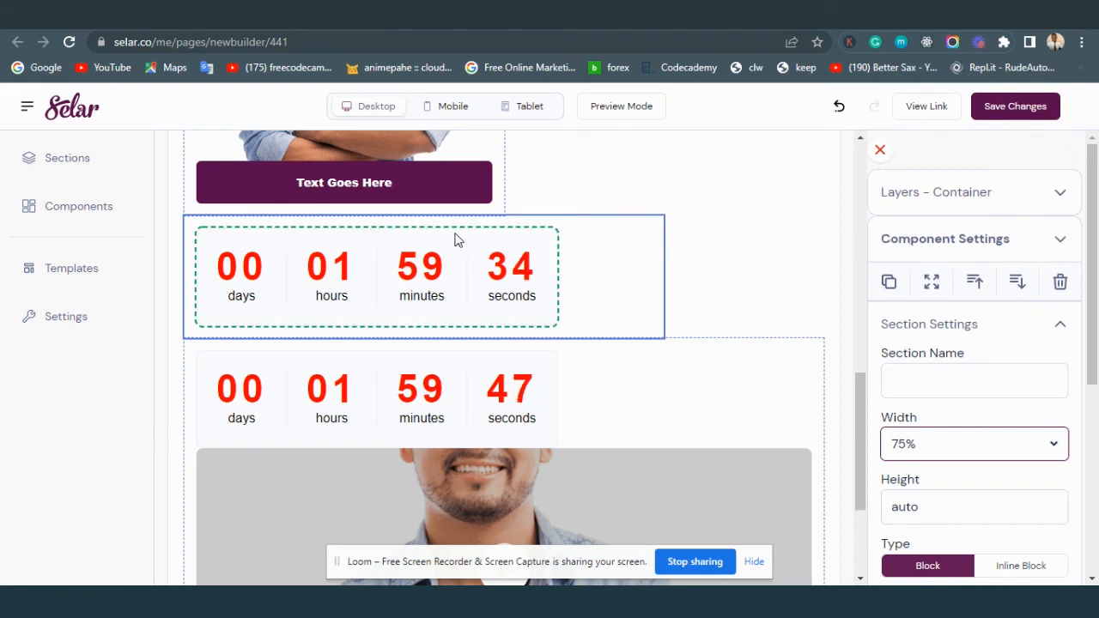
pyautogui.click(480, 259)
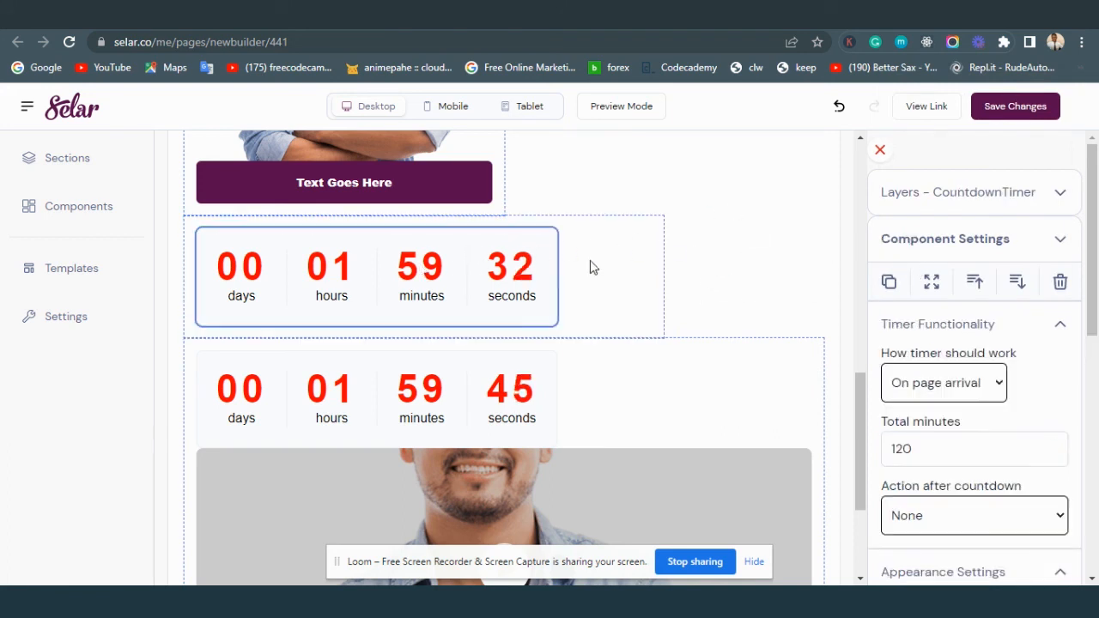
pyautogui.scroll(7, 583, 270)
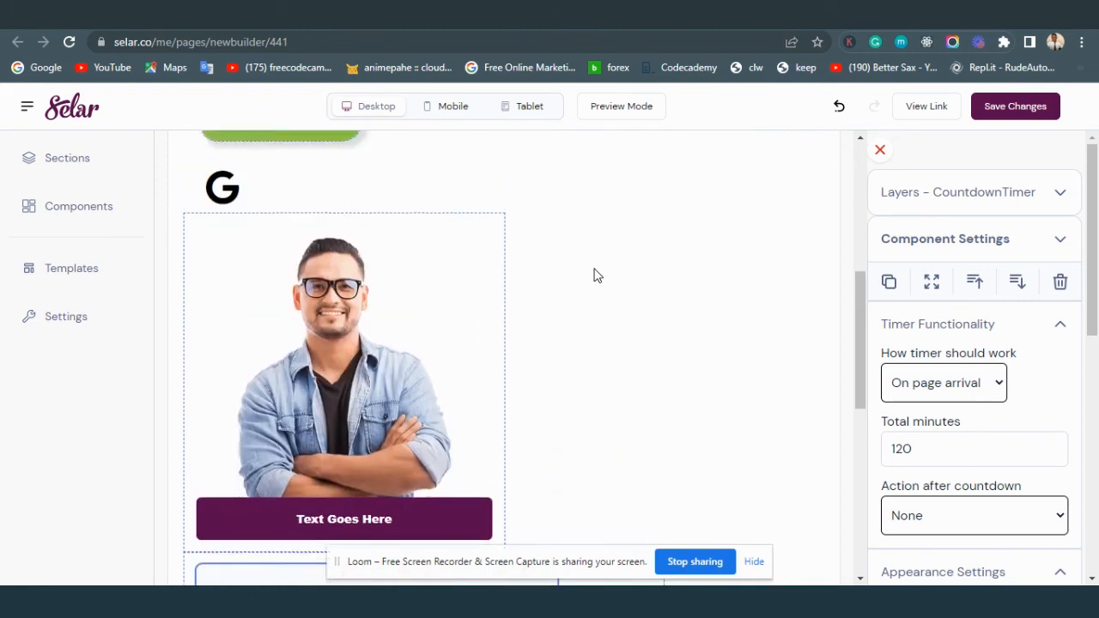
pyautogui.scroll(2, 593, 278)
pyautogui.scroll(-10, 578, 312)
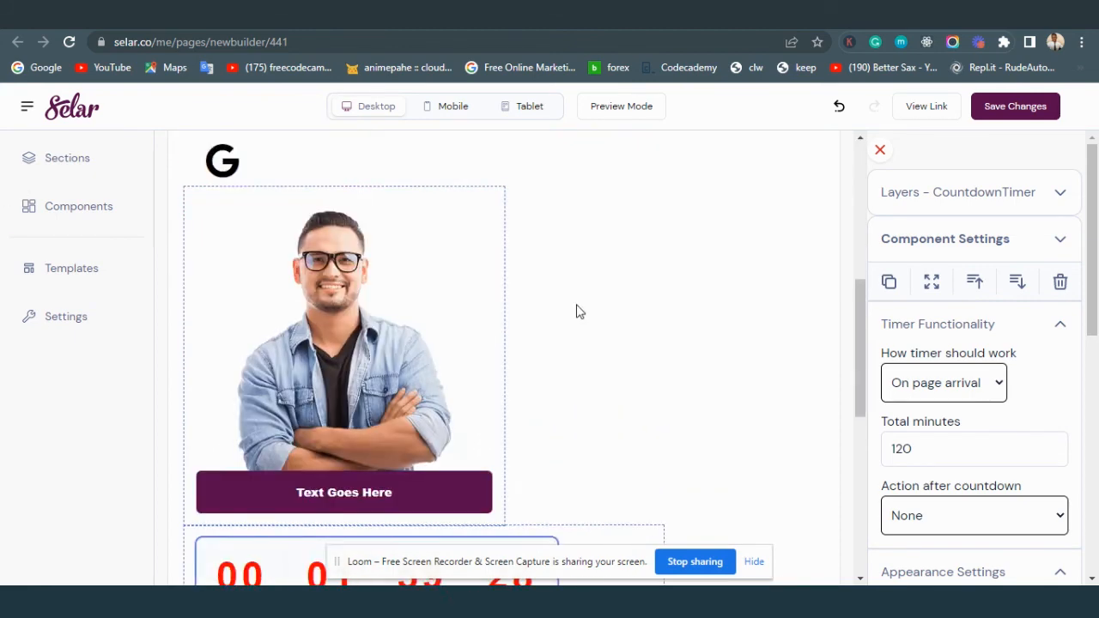
pyautogui.scroll(2, 576, 311)
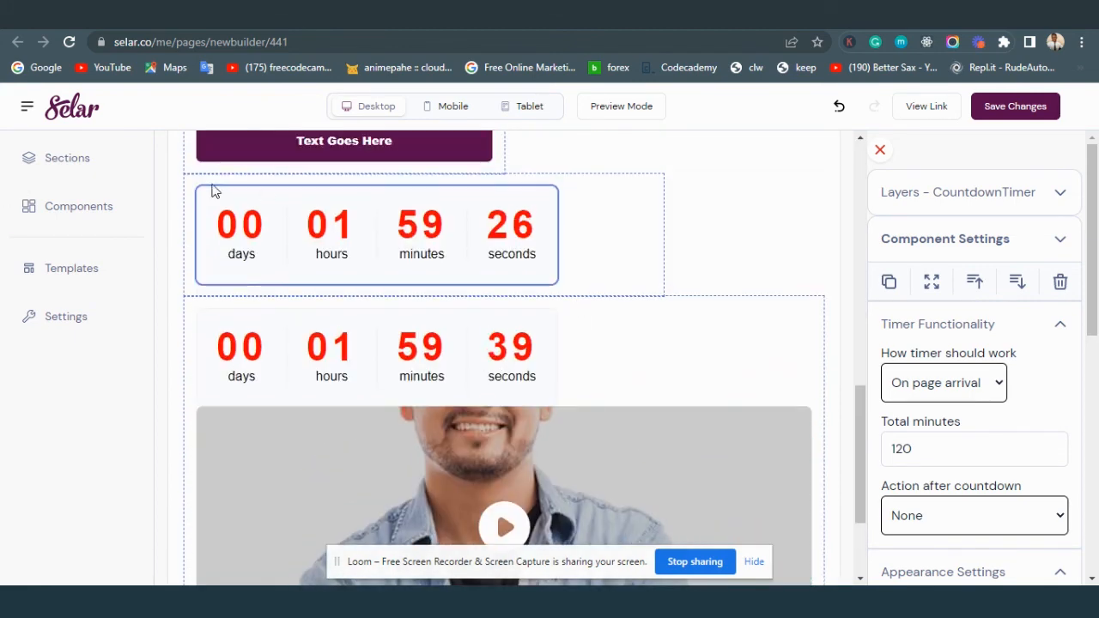
# Step: Insert a Row above the second countdown in the lower container and move the upper countdown's container into it
pyautogui.click(119, 206)
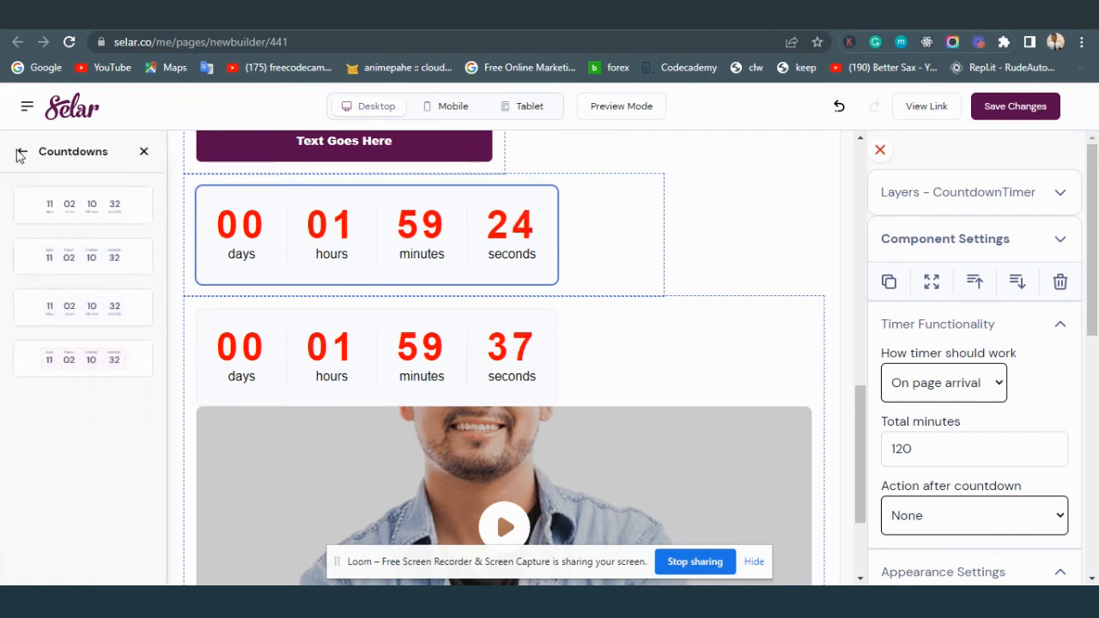
pyautogui.click(17, 153)
pyautogui.click(93, 225)
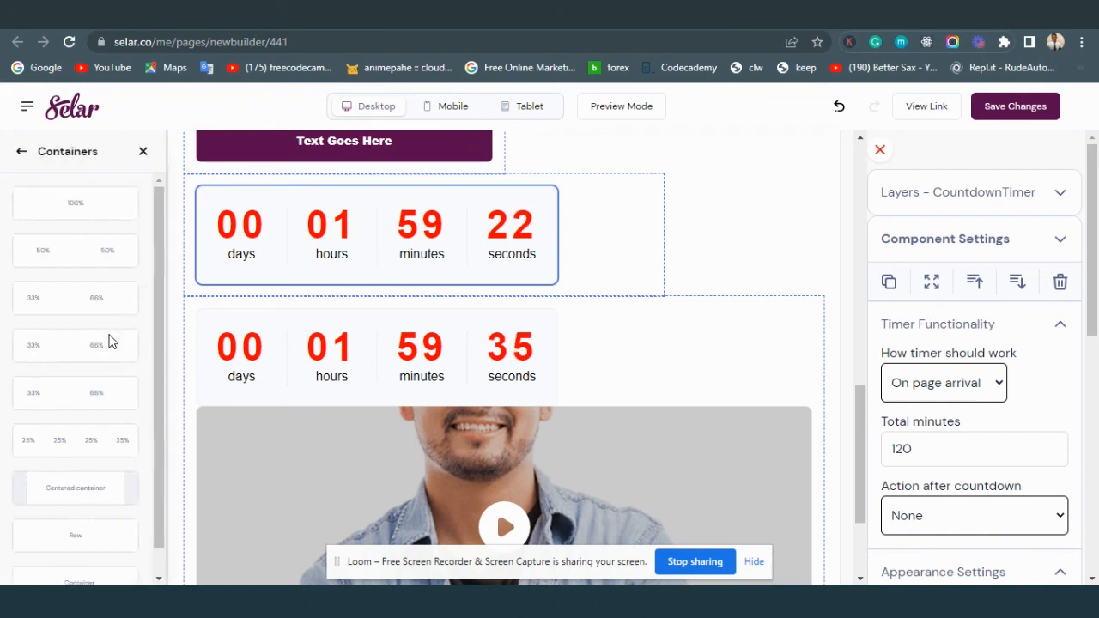
pyautogui.scroll(-2, 78, 501)
pyautogui.moveTo(74, 523); pyautogui.dragTo(712, 311)
pyautogui.moveTo(640, 266); pyautogui.dragTo(672, 189)
pyautogui.moveTo(645, 240)
pyautogui.mouseDown()
pyautogui.moveTo(637, 338)
pyautogui.moveTo(643, 208)
pyautogui.moveTo(640, 219)
pyautogui.mouseUp()
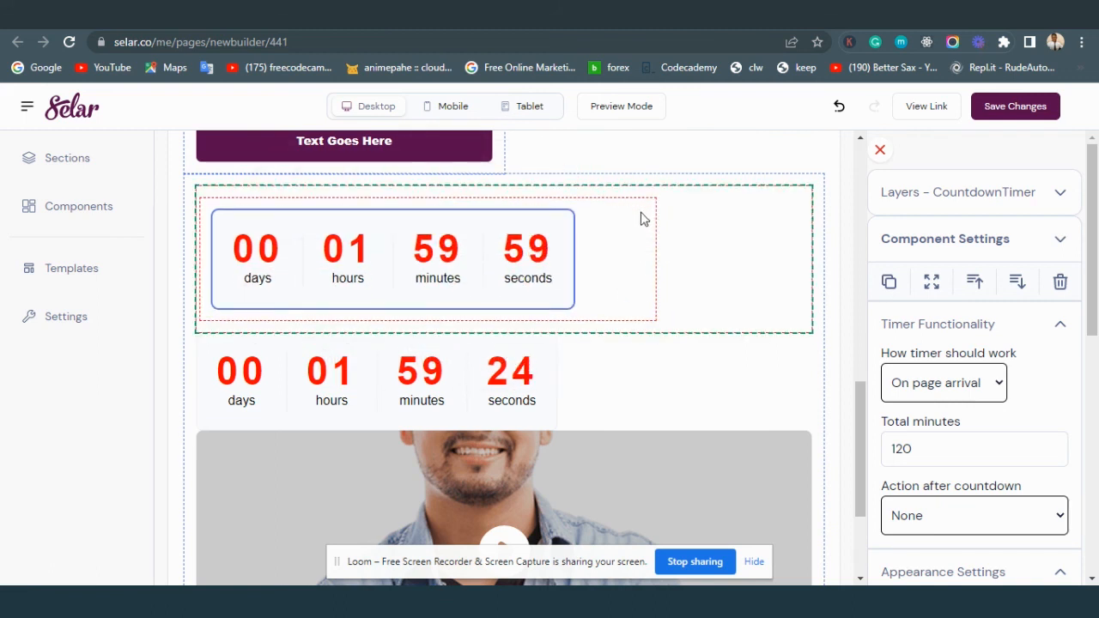
# Step: Try the Column flex direction on the new row, restore Row, and set Justify Items to Center
pyautogui.click(633, 271)
pyautogui.click(705, 269)
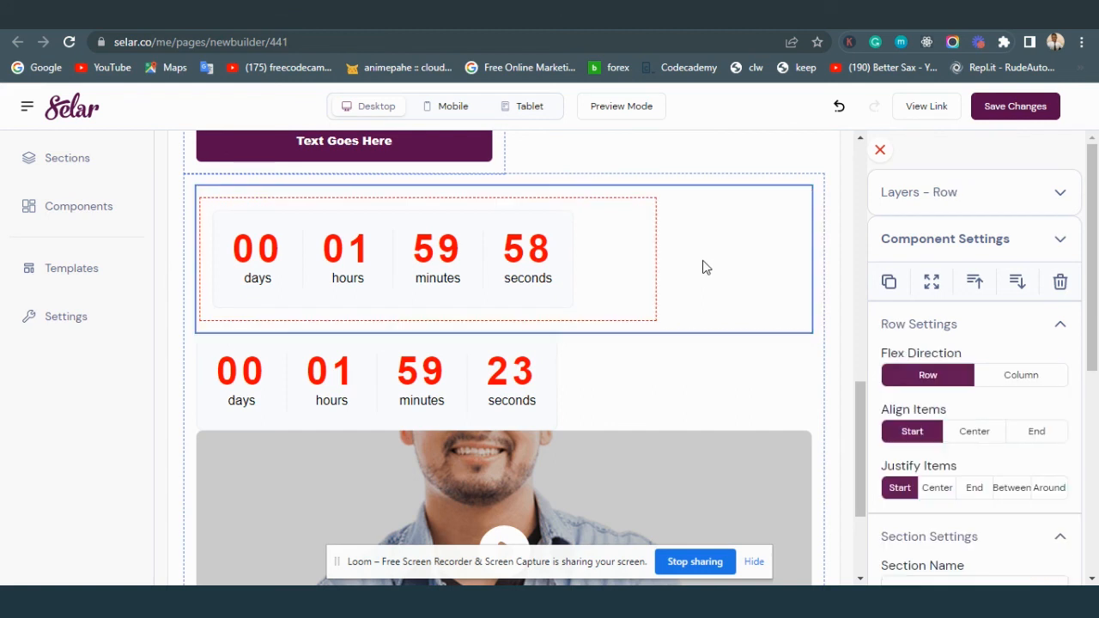
pyautogui.click(1019, 380)
pyautogui.click(944, 377)
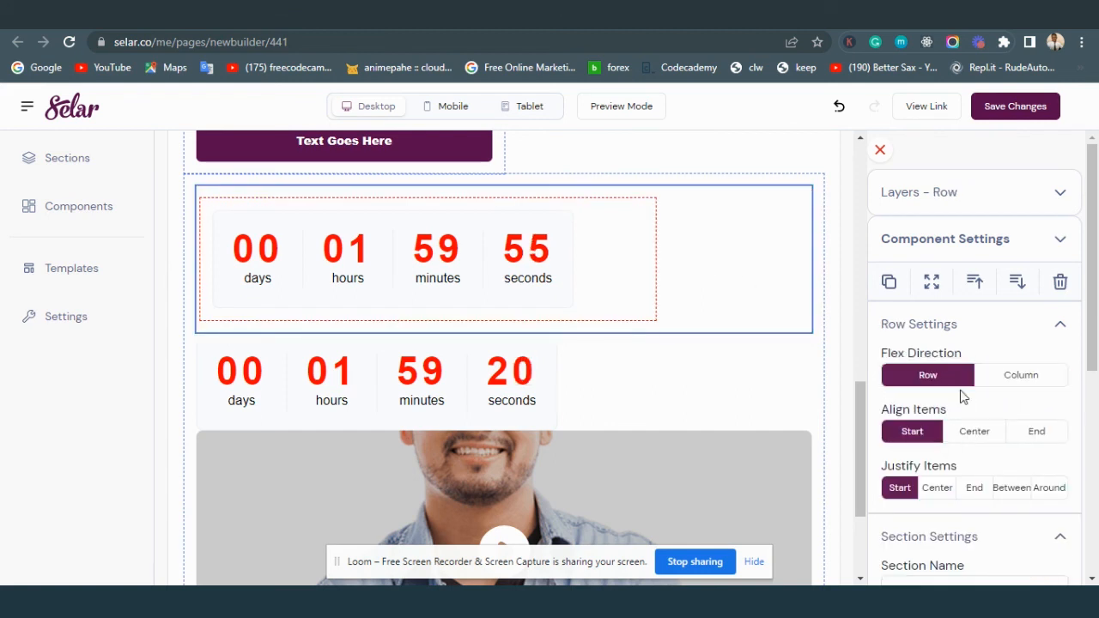
pyautogui.click(947, 498)
# Step: Set the width of the countdown's container inside the row to Auto
pyautogui.click(679, 290)
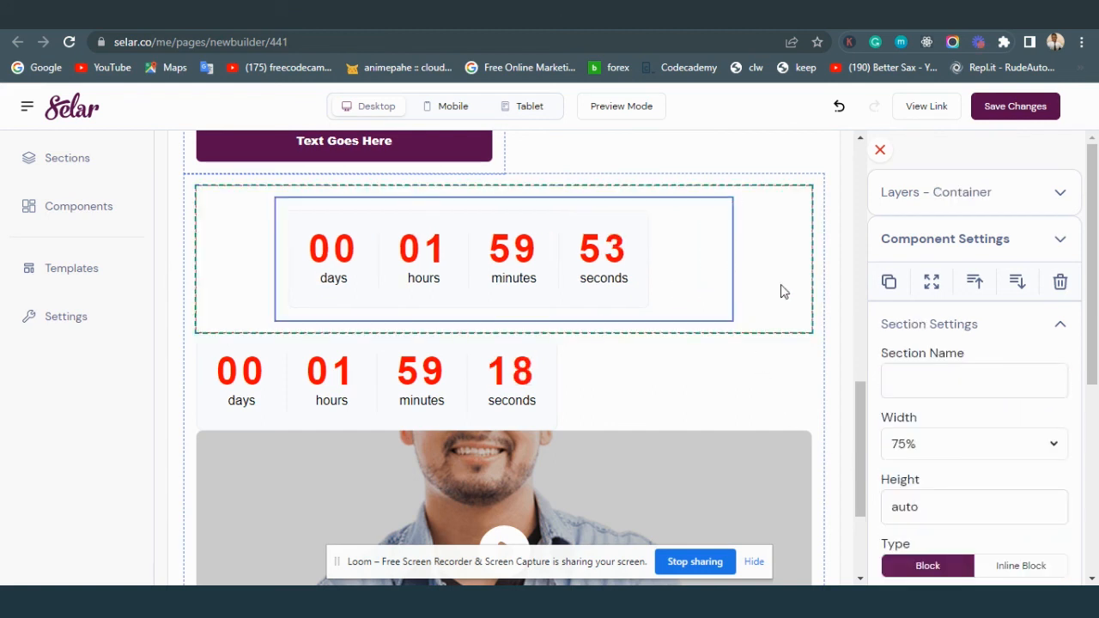
pyautogui.click(948, 448)
pyautogui.click(908, 82)
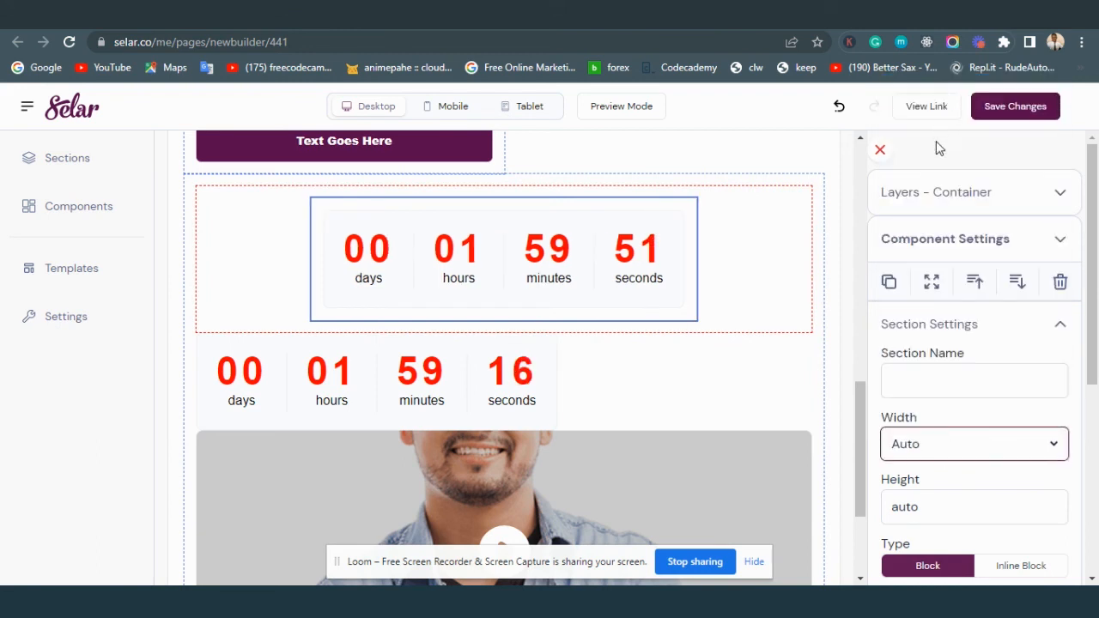
pyautogui.click(763, 300)
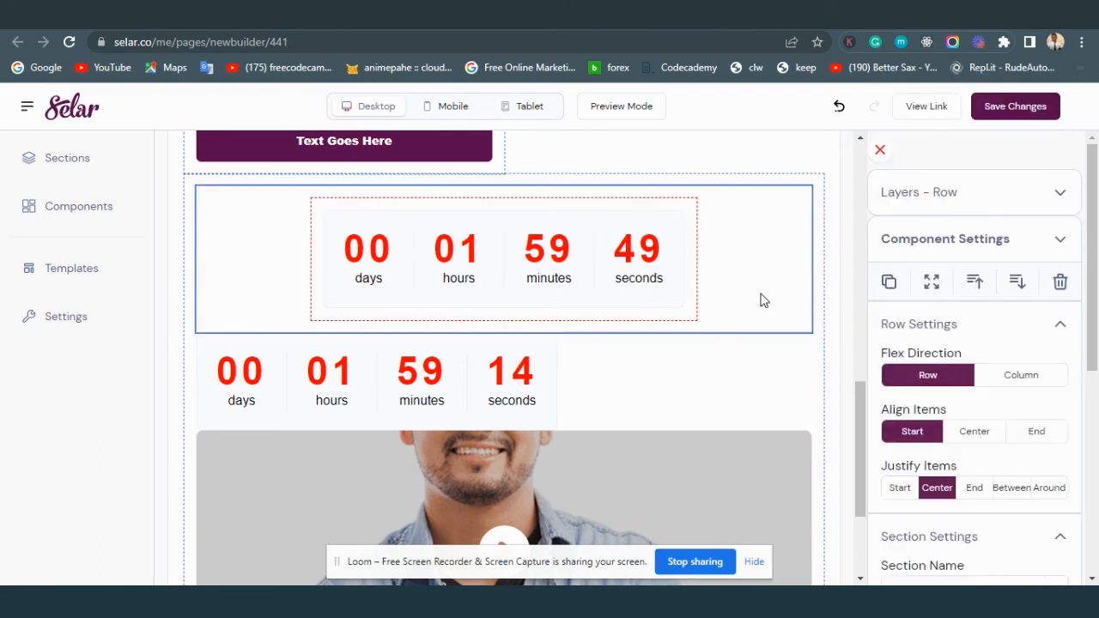
pyautogui.click(692, 291)
pyautogui.scroll(-1, 991, 348)
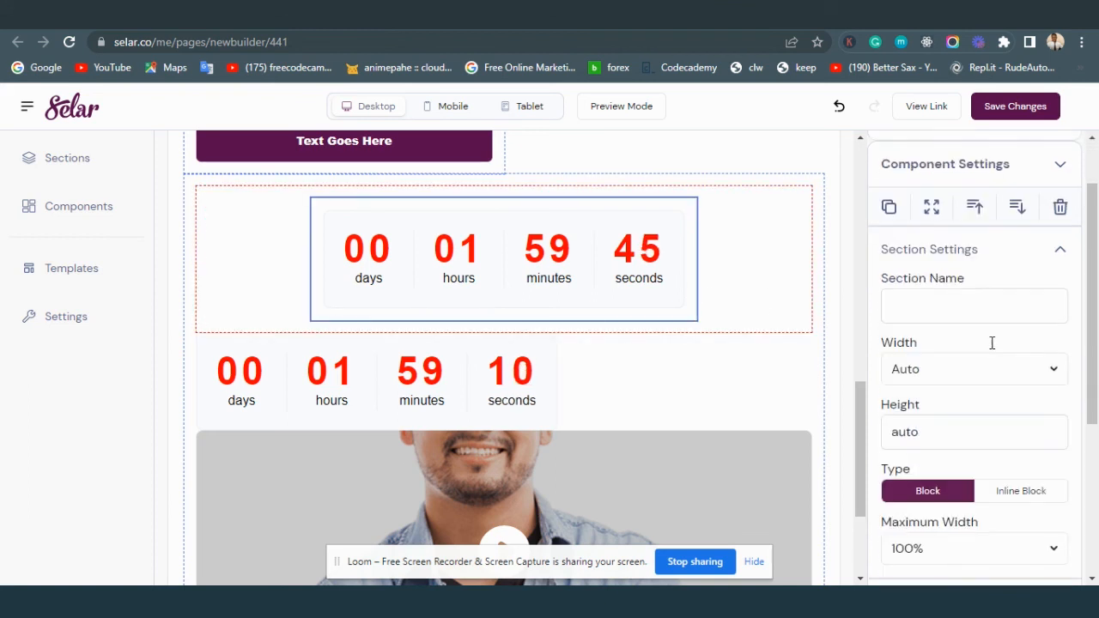
pyautogui.click(946, 376)
pyautogui.click(728, 300)
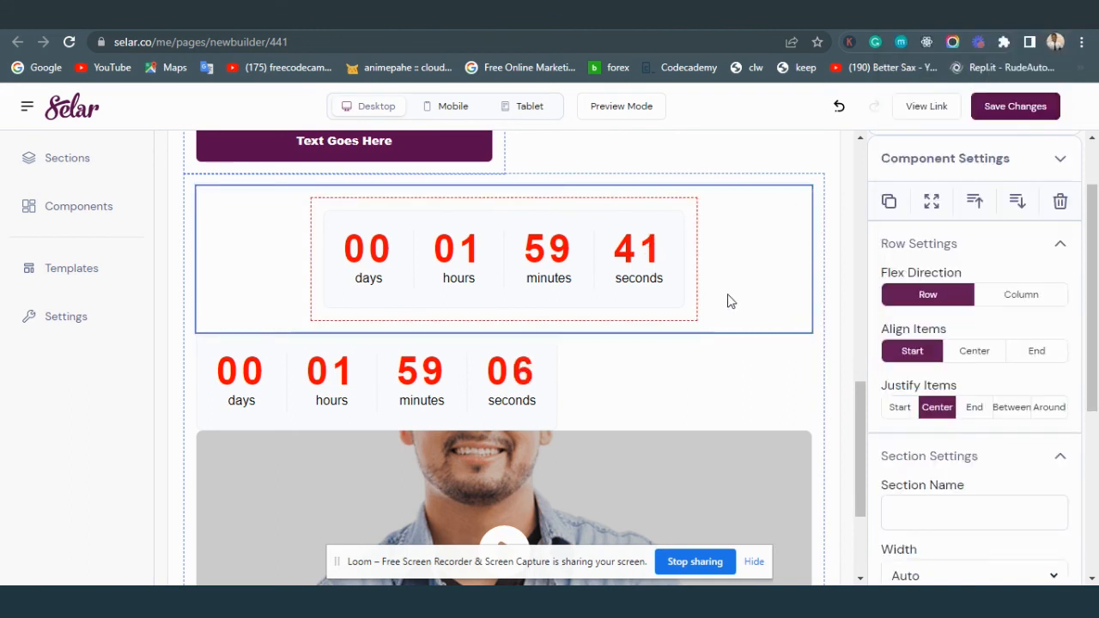
# Step: Try End and Center for Justify Items on the row holding the upper countdown, and set it to Start
pyautogui.click(692, 297)
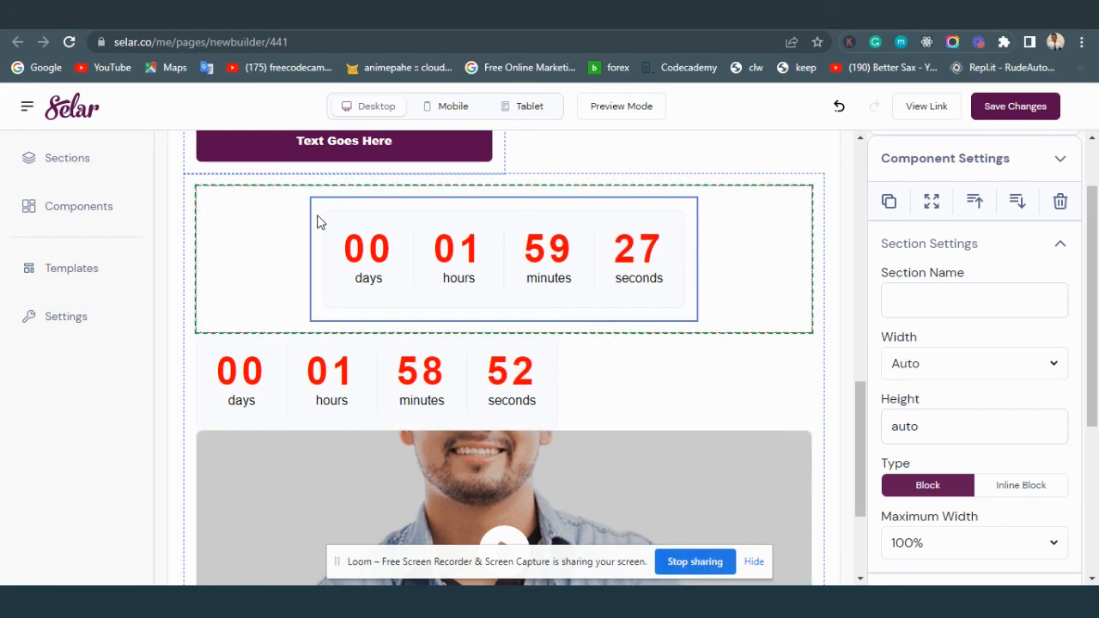
pyautogui.click(279, 247)
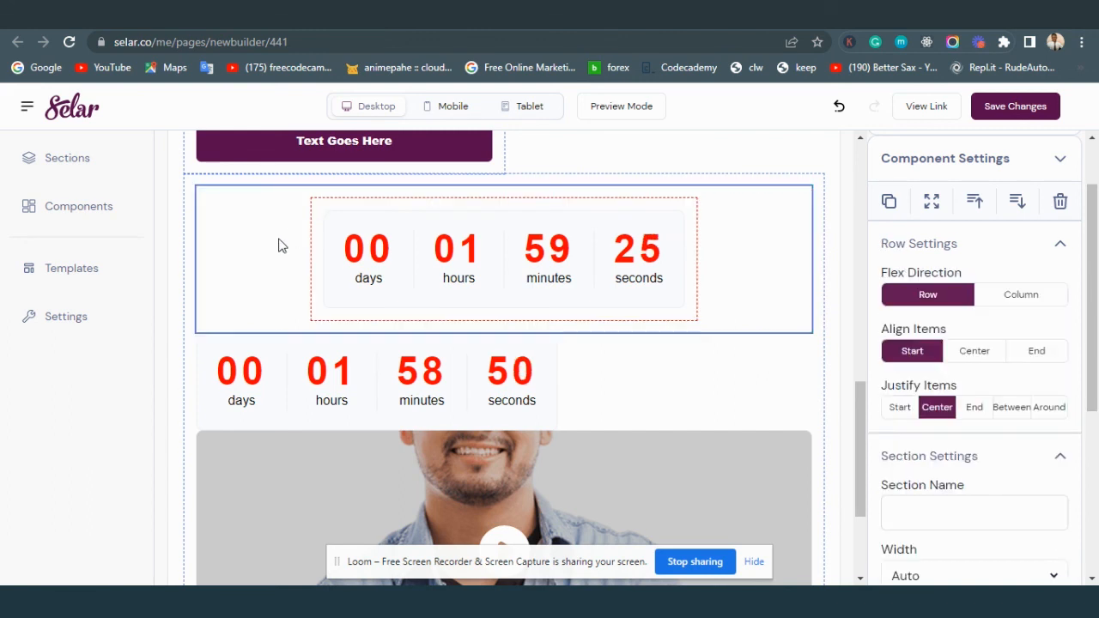
pyautogui.click(975, 408)
pyautogui.click(944, 409)
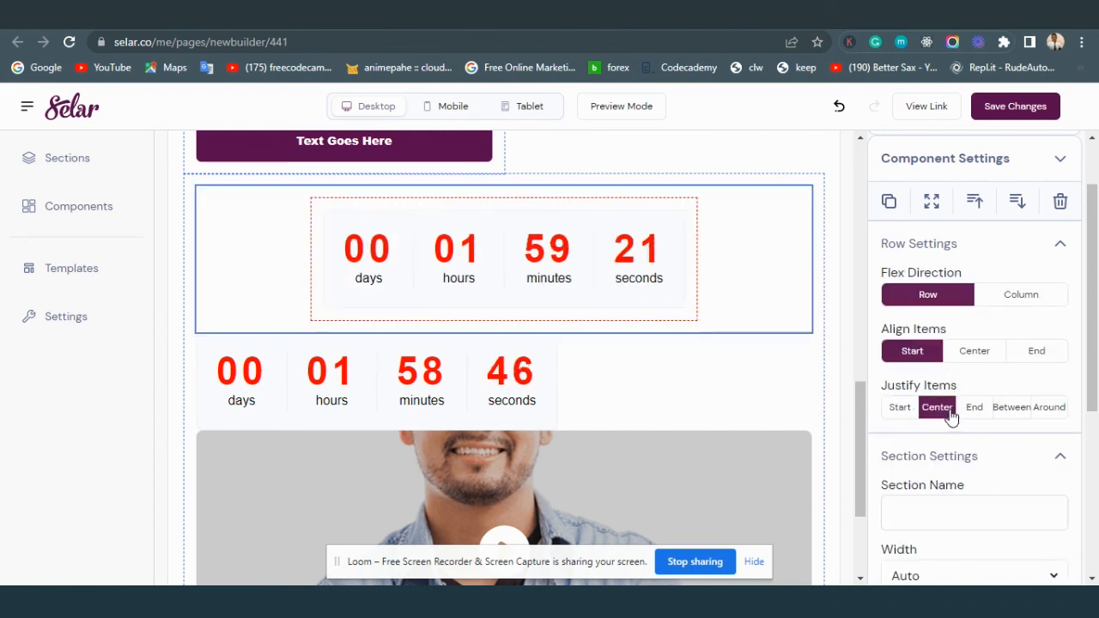
pyautogui.click(899, 407)
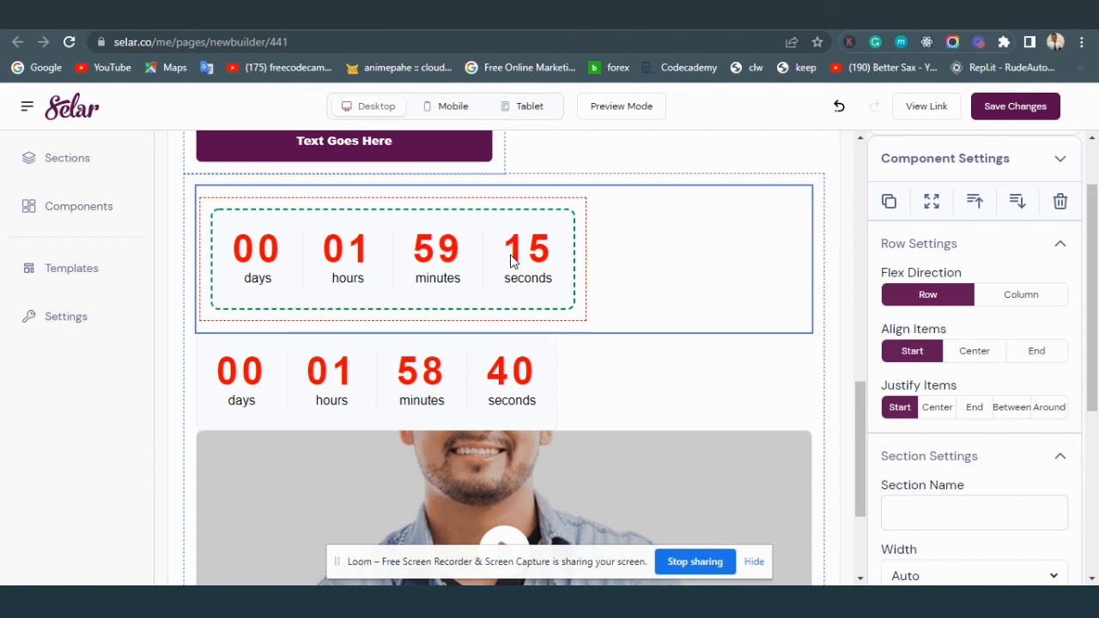
pyautogui.click(582, 221)
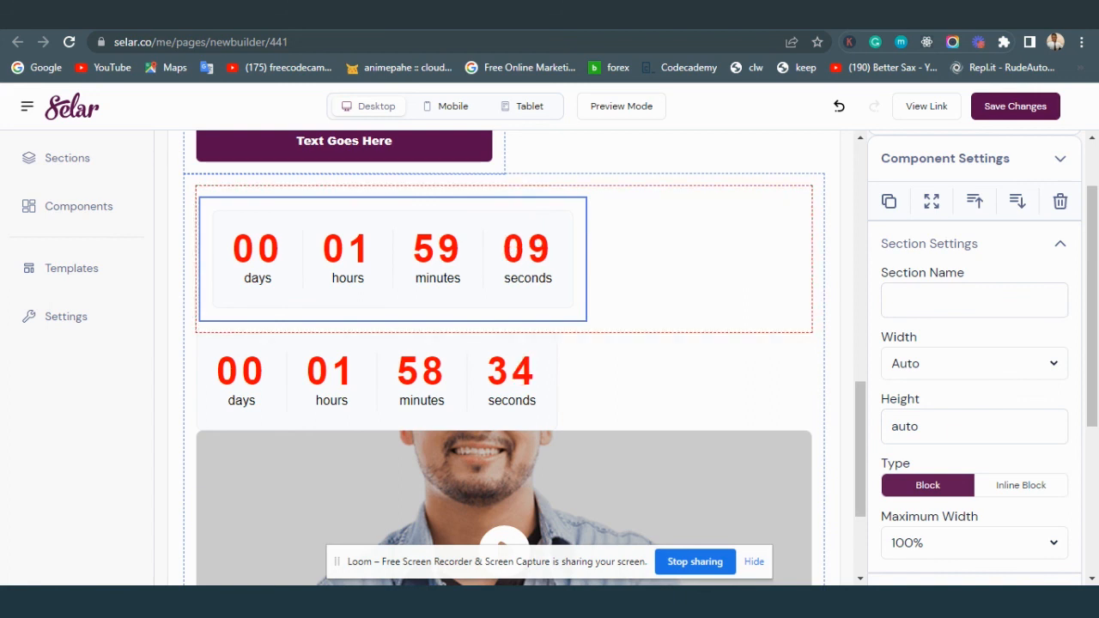
# Step: Add a carousel component at the end of the page, below the container with the video, and select it
pyautogui.click(11, 203)
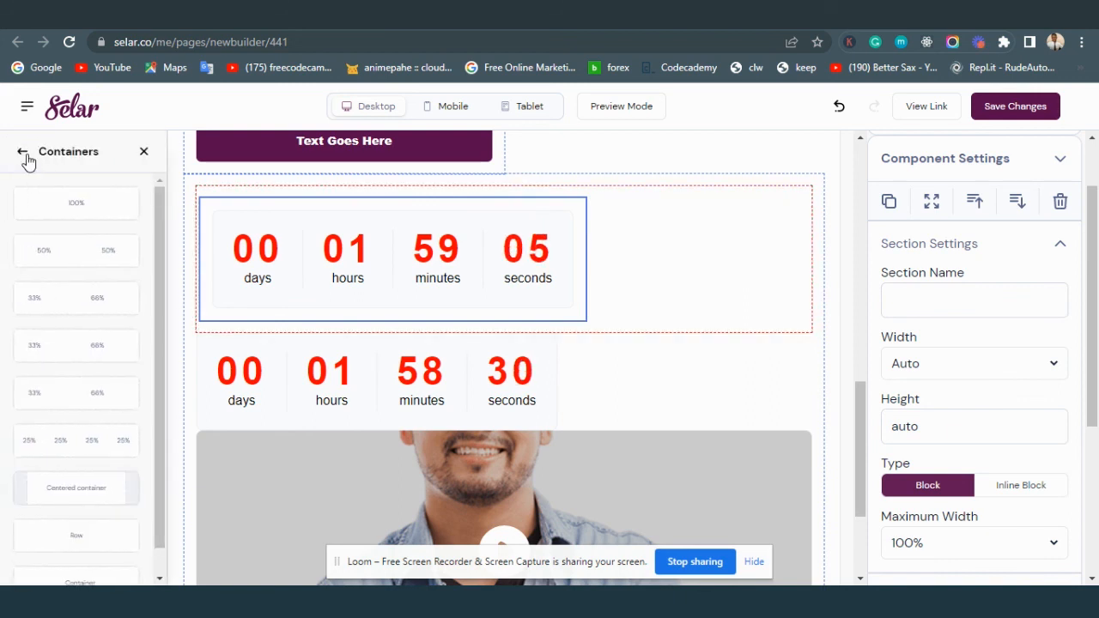
pyautogui.click(24, 153)
pyautogui.scroll(-2, 64, 331)
pyautogui.scroll(-1, 64, 331)
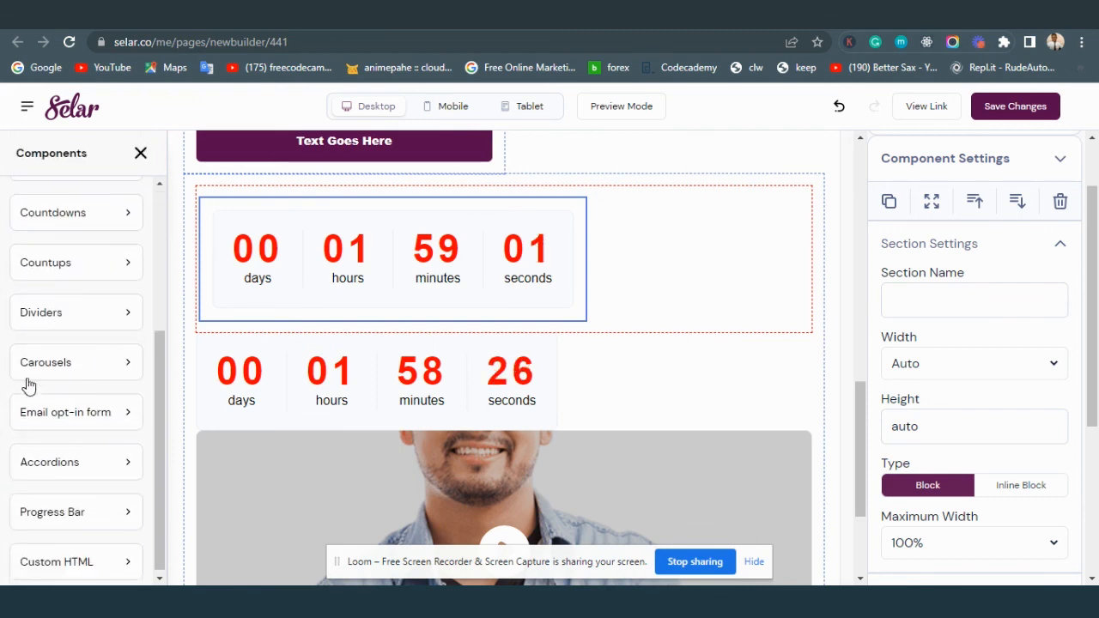
pyautogui.scroll(-1, 43, 410)
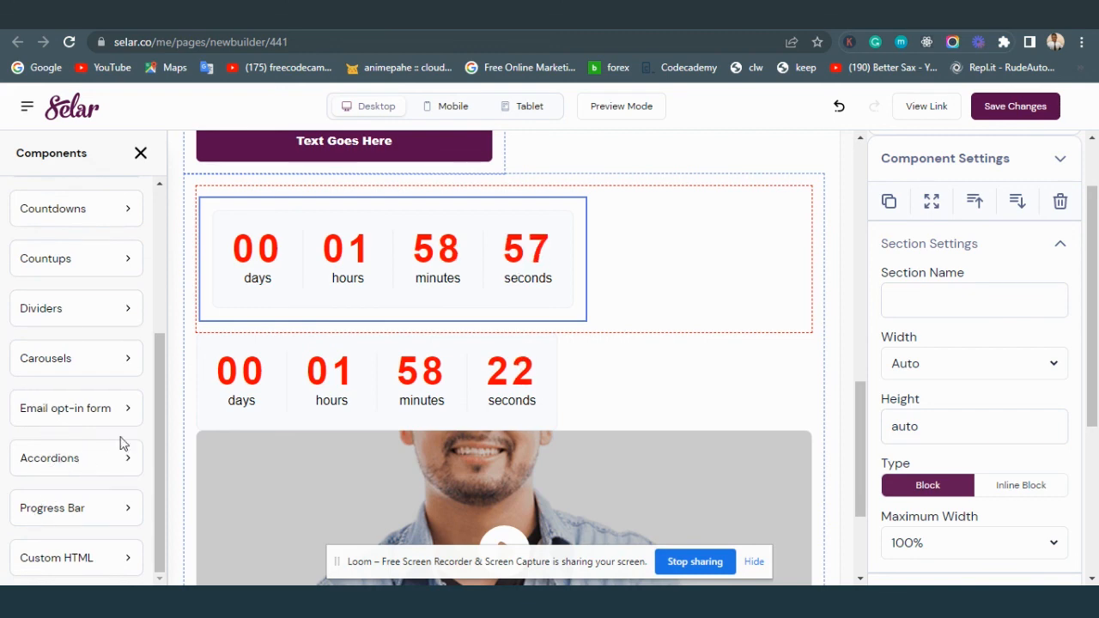
pyautogui.scroll(-2, 438, 446)
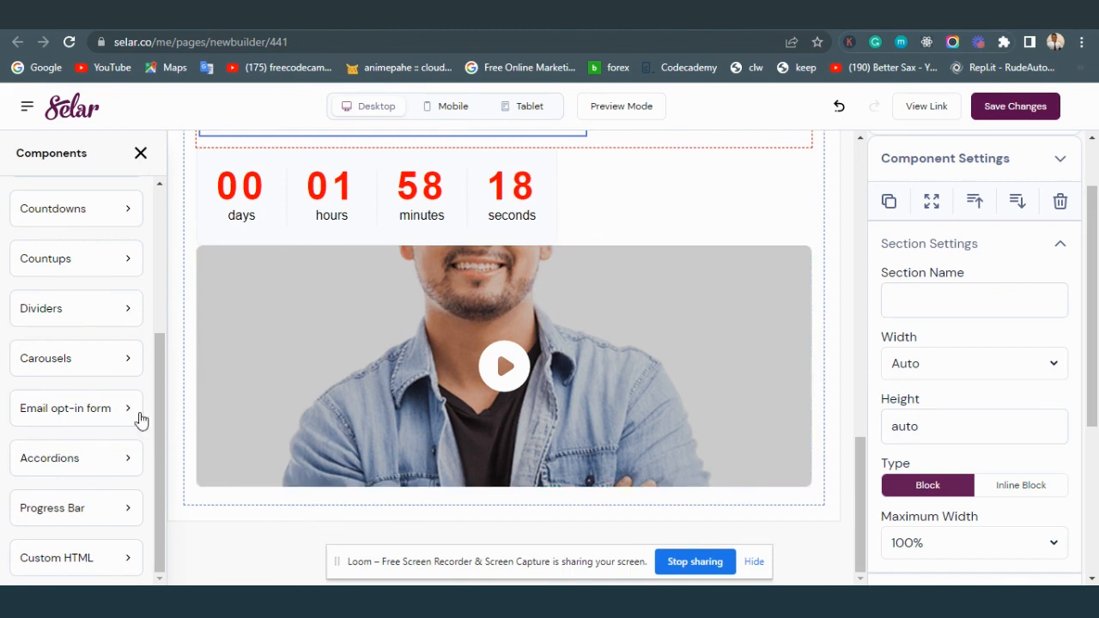
pyautogui.click(89, 371)
pyautogui.moveTo(59, 269); pyautogui.dragTo(459, 516)
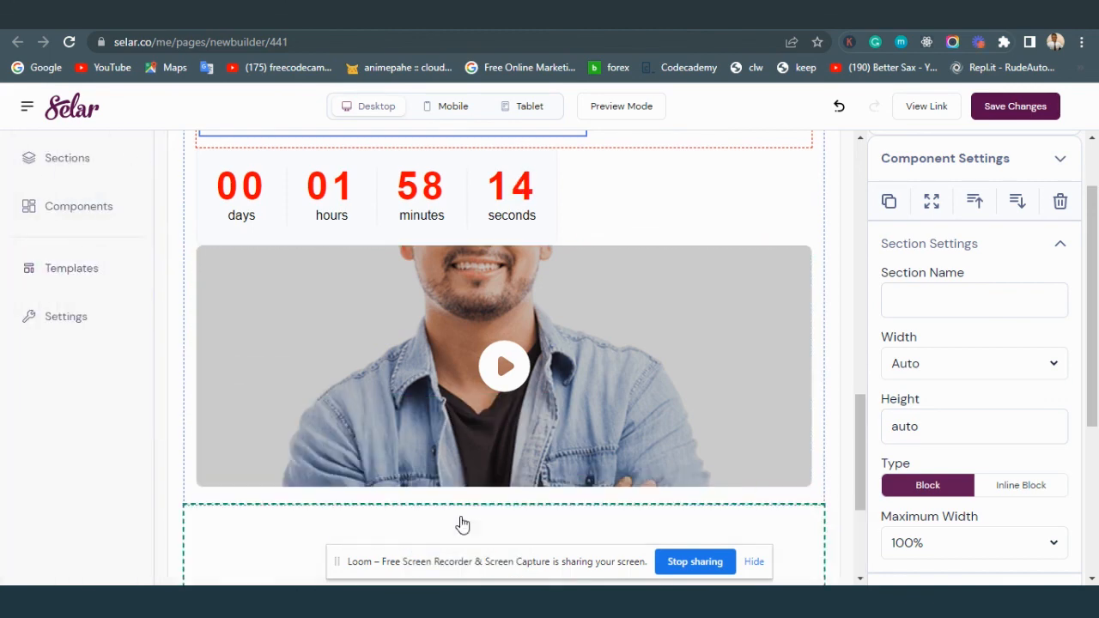
pyautogui.scroll(-3, 461, 515)
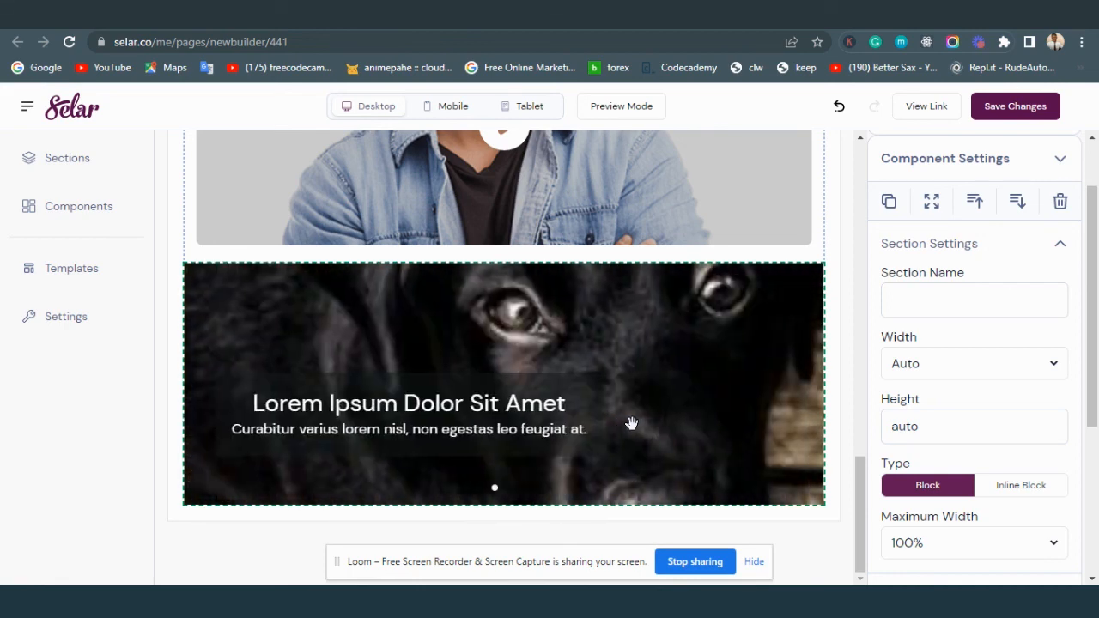
pyautogui.click(665, 400)
# Step: Replace the image of the carousel's first slide with n-a-1646825692.png from the media library
pyautogui.scroll(-5, 963, 367)
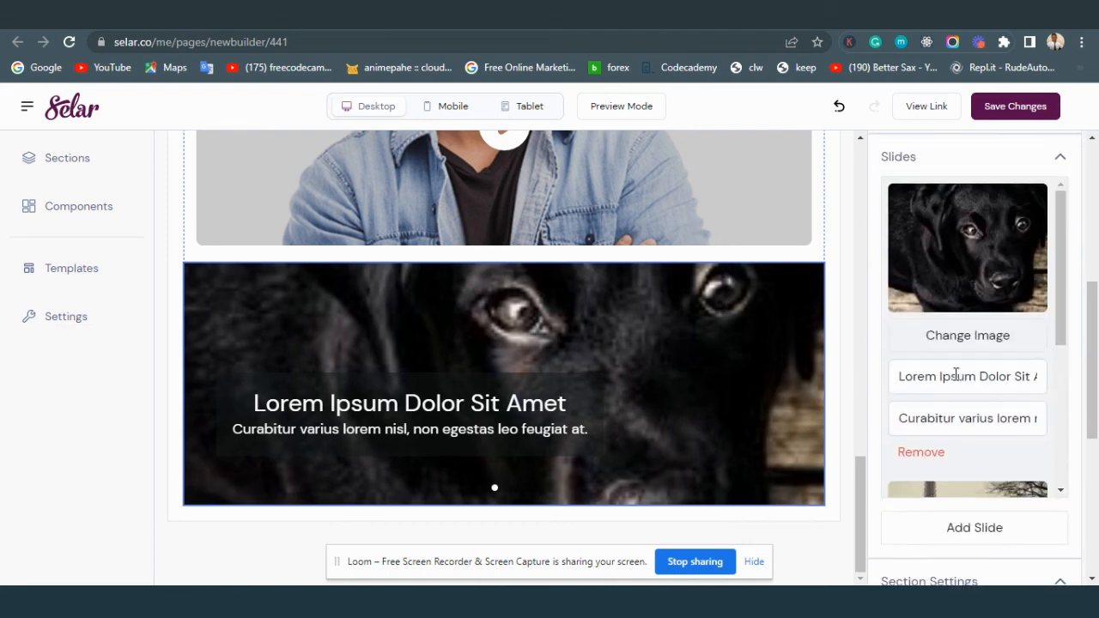
pyautogui.scroll(-2, 954, 412)
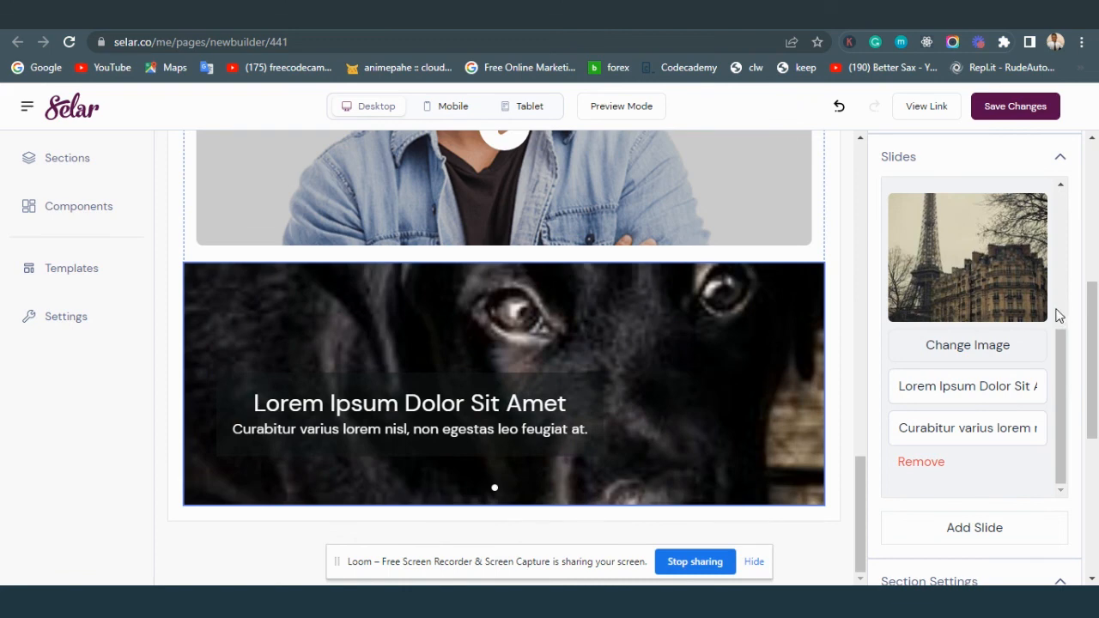
pyautogui.scroll(3, 993, 343)
pyautogui.scroll(3, 959, 359)
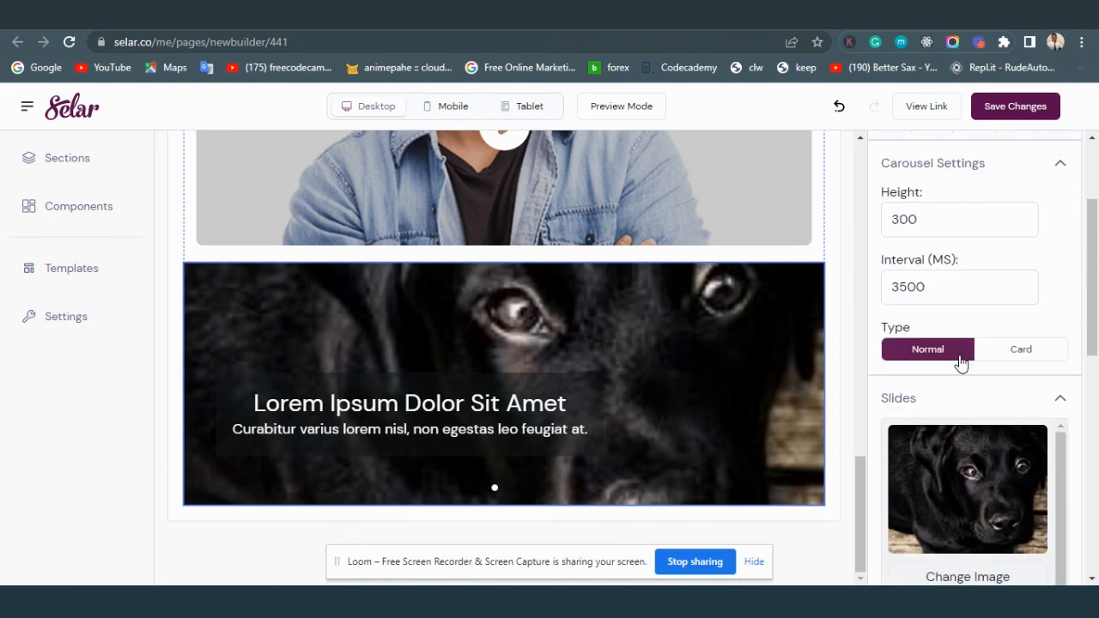
pyautogui.click(951, 483)
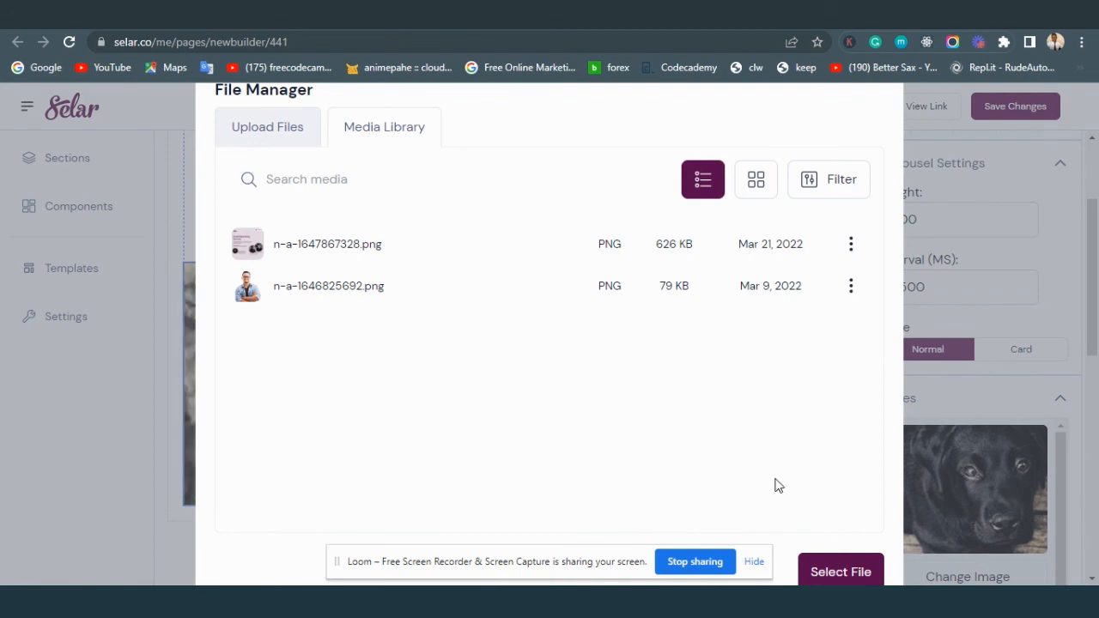
pyautogui.click(331, 288)
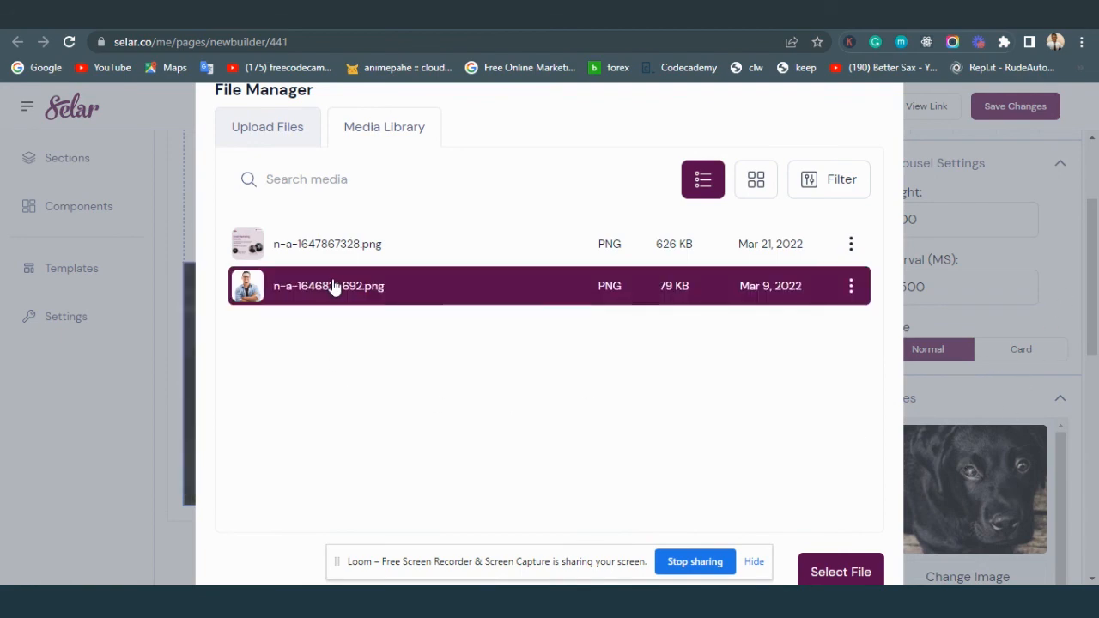
pyautogui.click(866, 572)
pyautogui.scroll(3, 618, 440)
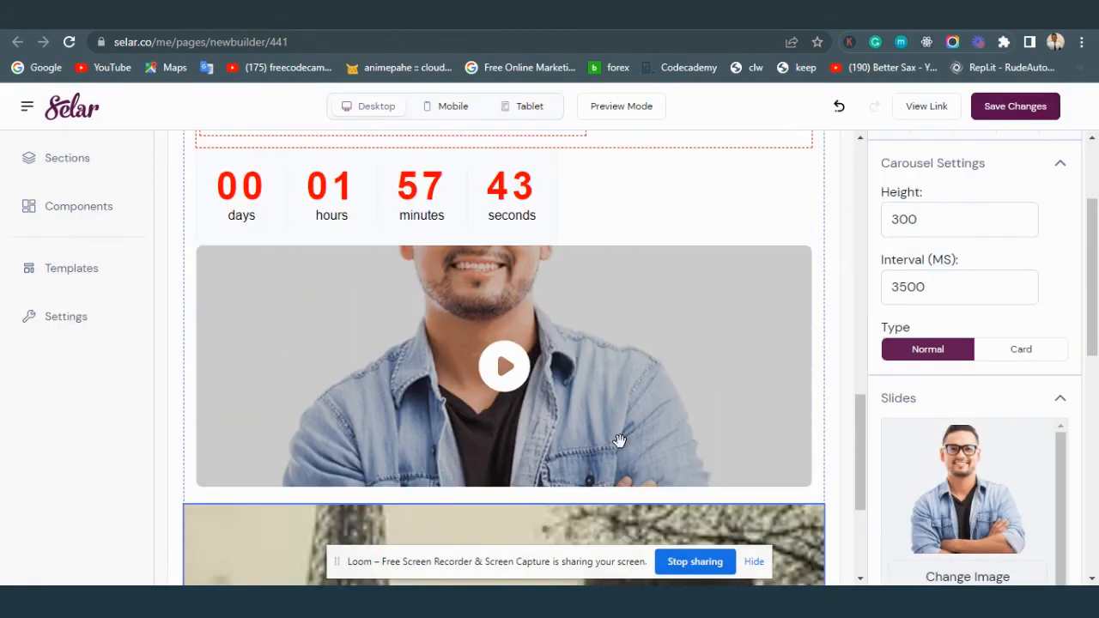
pyautogui.scroll(-3, 619, 440)
pyautogui.scroll(-2, 919, 458)
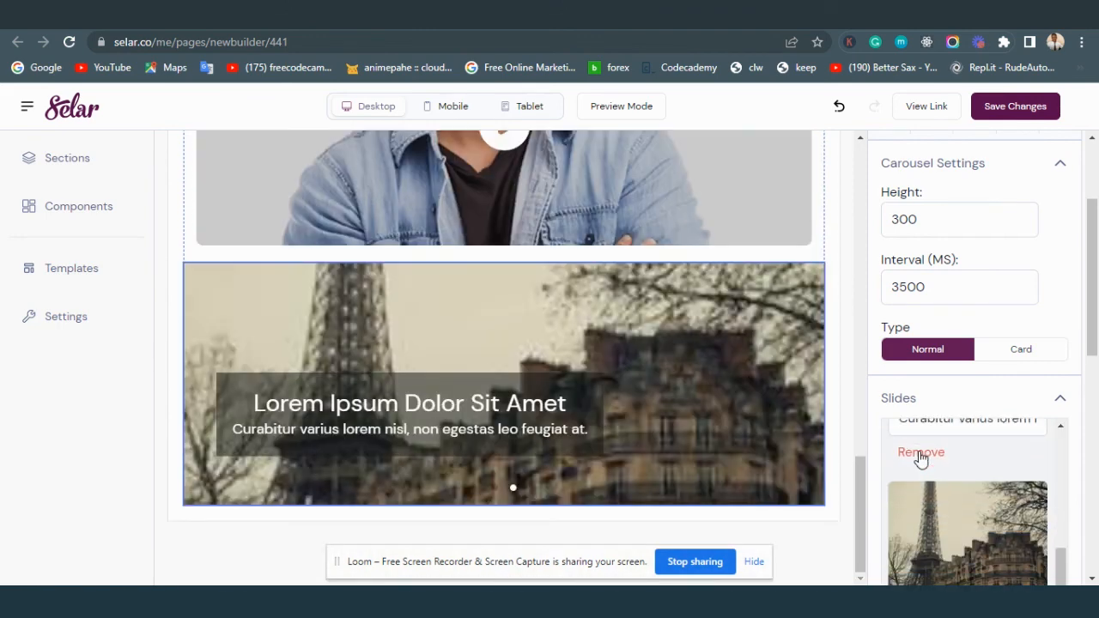
pyautogui.click(921, 454)
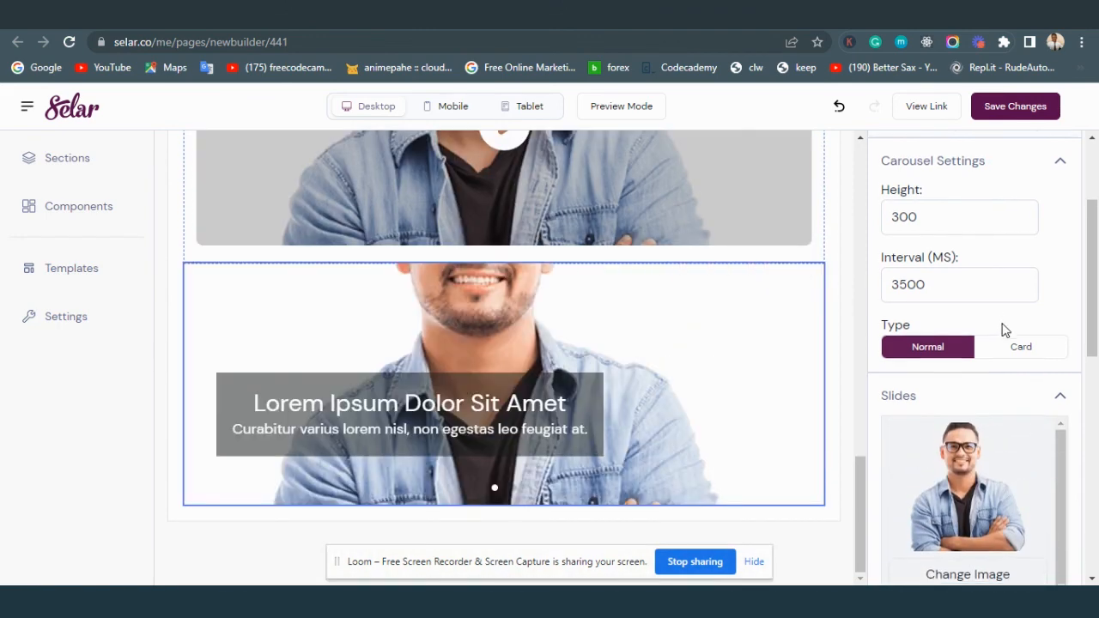
# Step: Change the image of the carousel's first slide to n-a-1647867328.png from the media library
pyautogui.scroll(-7, 1001, 326)
pyautogui.scroll(3, 985, 360)
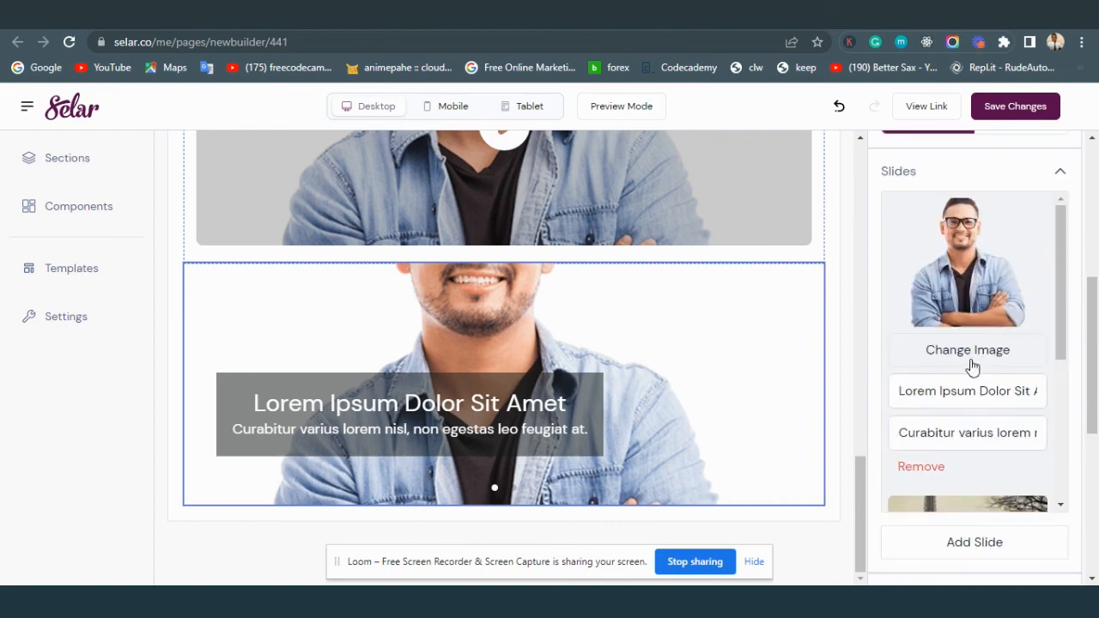
pyautogui.click(957, 365)
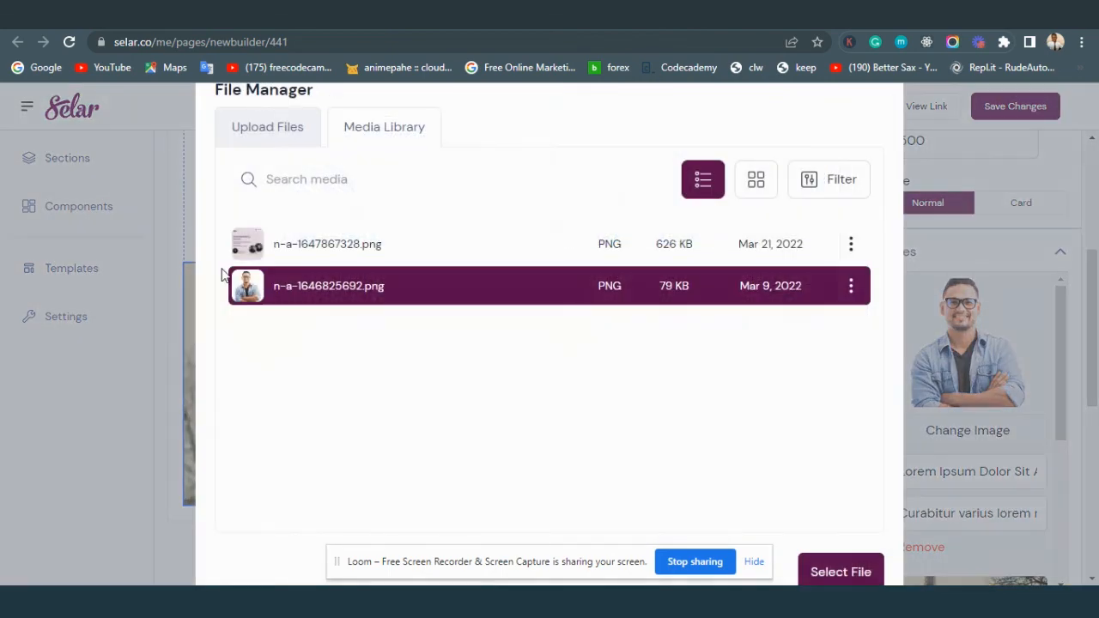
pyautogui.click(257, 251)
pyautogui.click(840, 572)
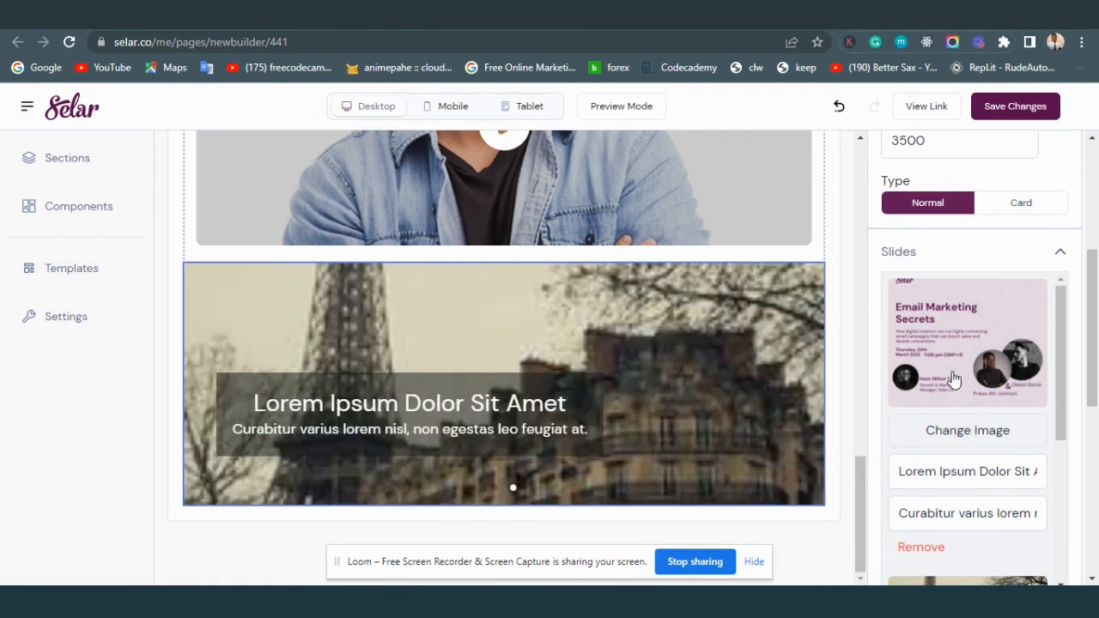
# Step: Set the carousel's height to 400 and check the resized carousel on the page
pyautogui.scroll(3, 940, 369)
pyautogui.click(932, 305)
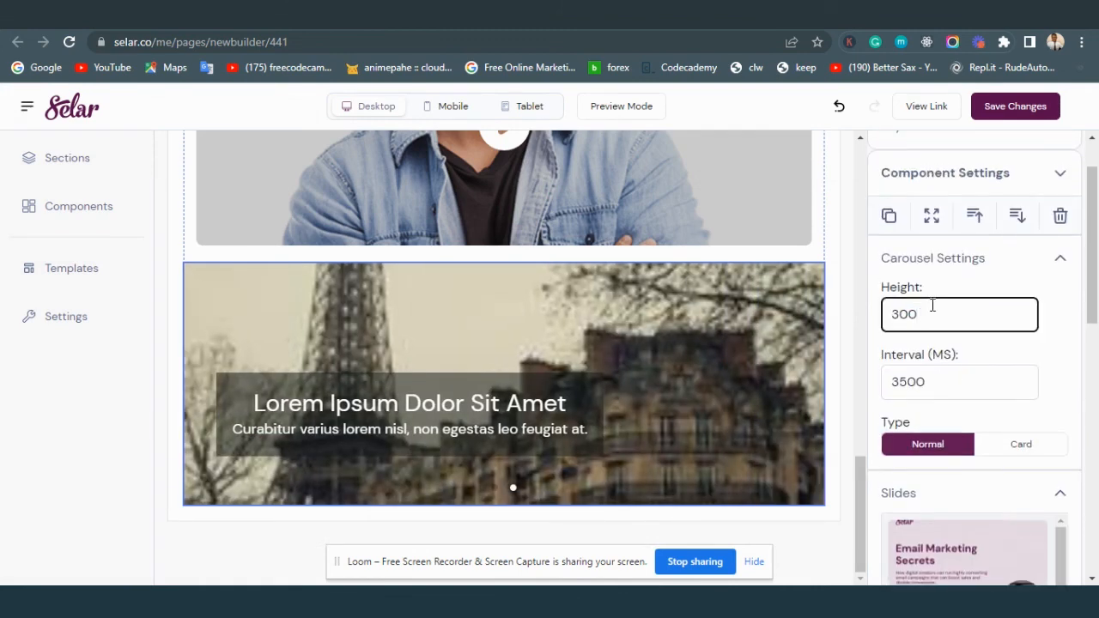
pyautogui.press('Left')
pyautogui.press('Left')
pyautogui.press('BackSpace')
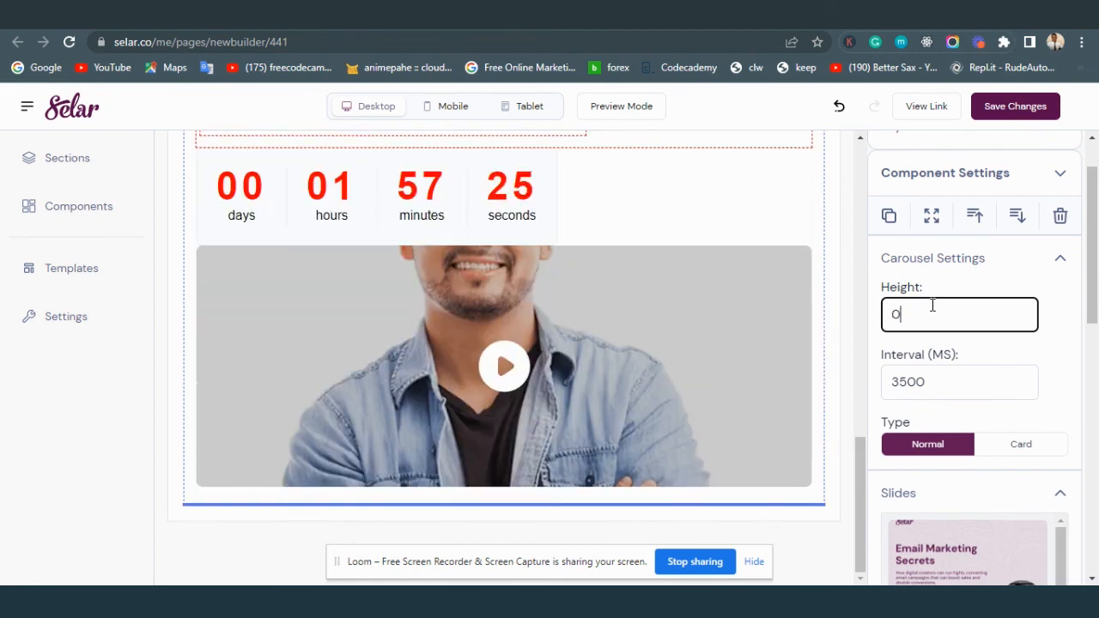
pyautogui.press('Delete')
pyautogui.press('Delete')
pyautogui.write('400')
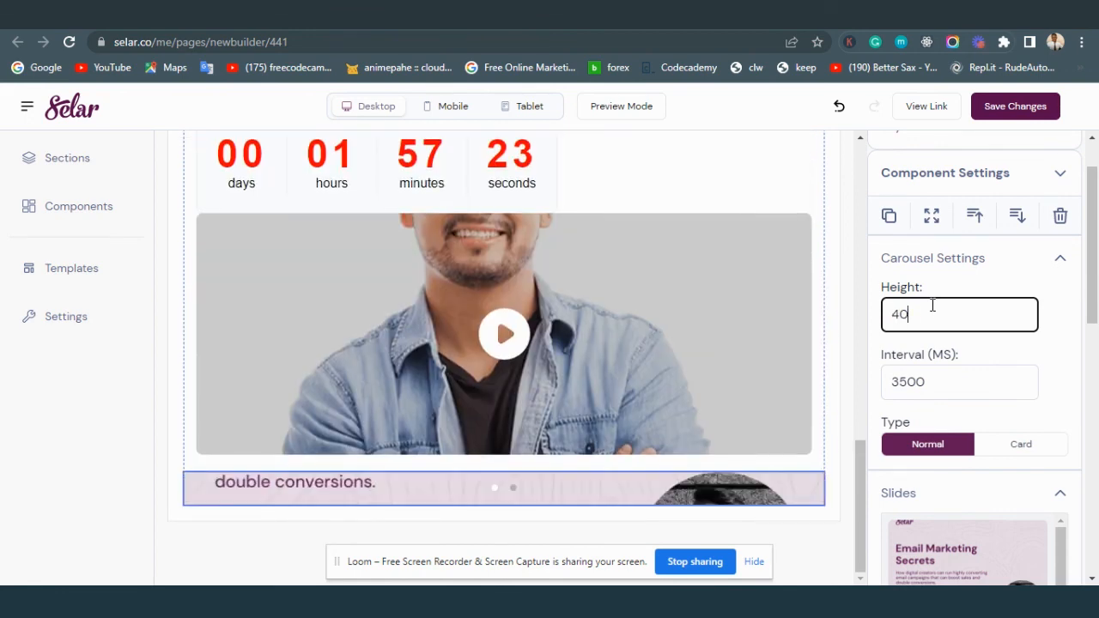
pyautogui.scroll(3, 706, 426)
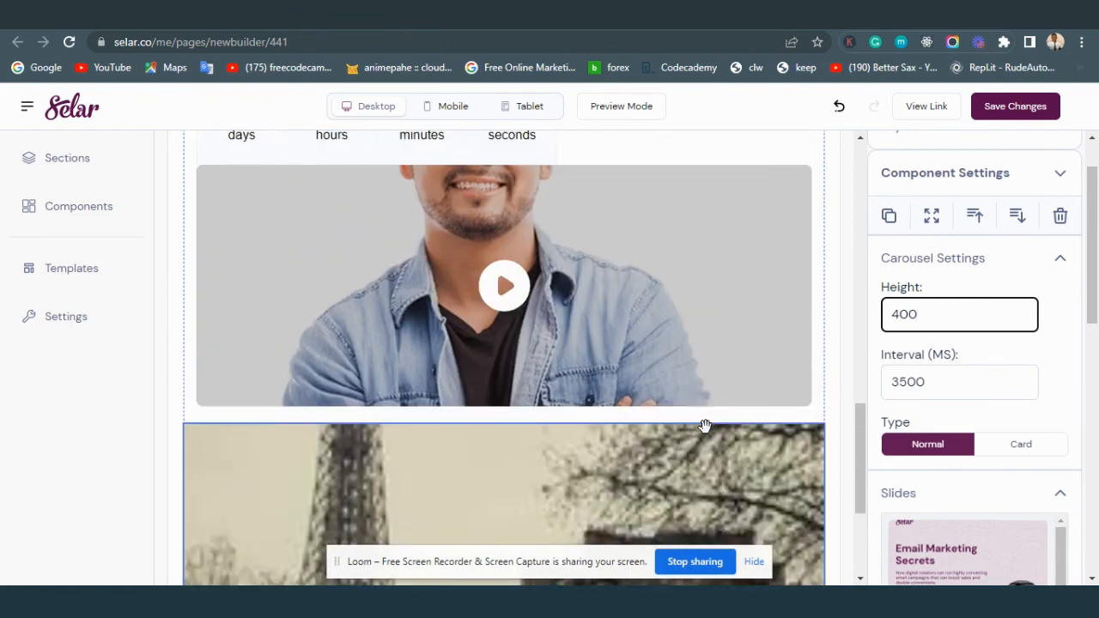
pyautogui.scroll(-3, 624, 428)
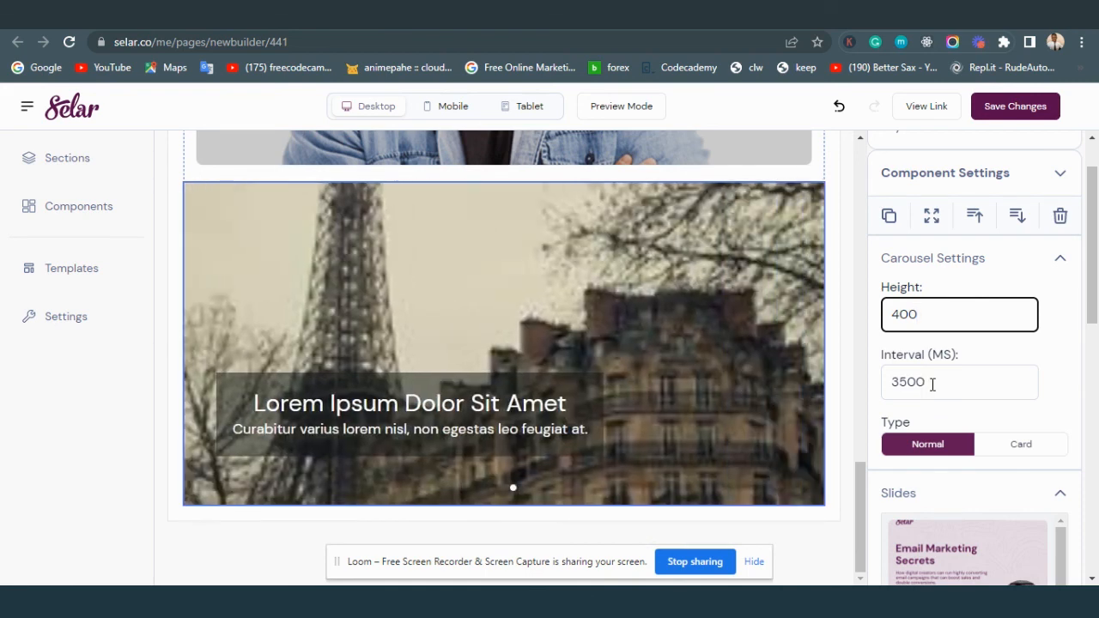
pyautogui.scroll(-8, 950, 382)
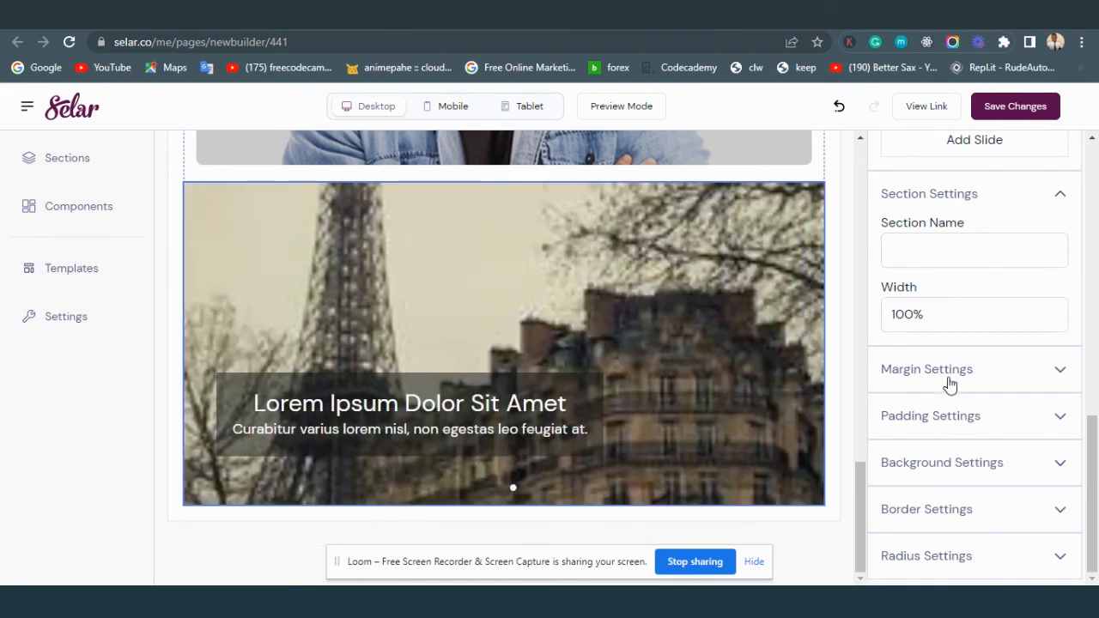
pyautogui.scroll(10, 401, 322)
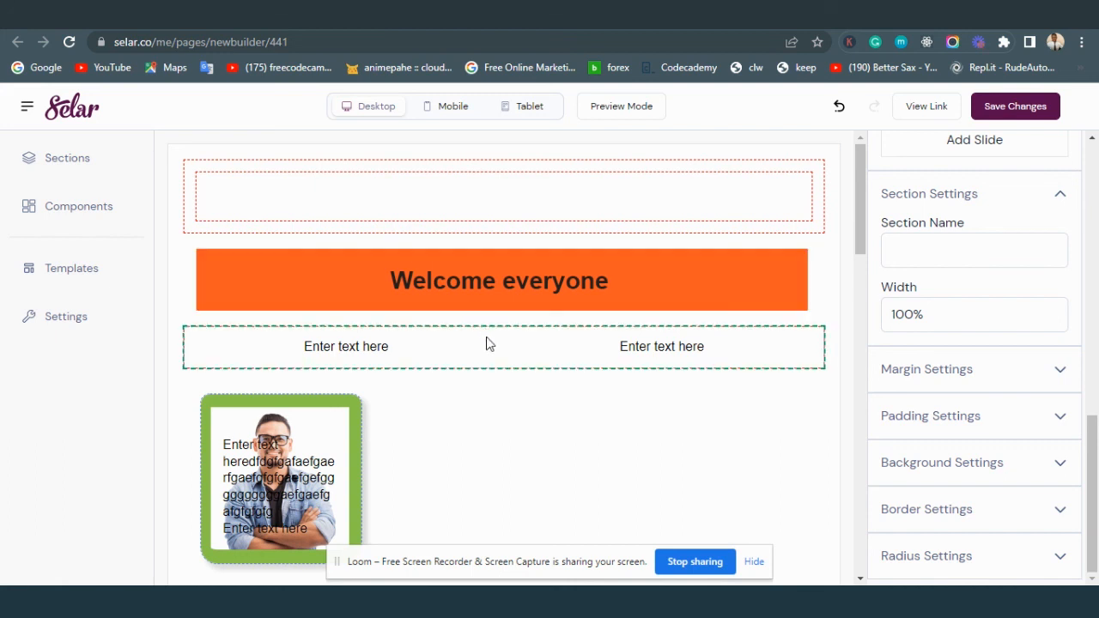
pyautogui.scroll(-3, 442, 390)
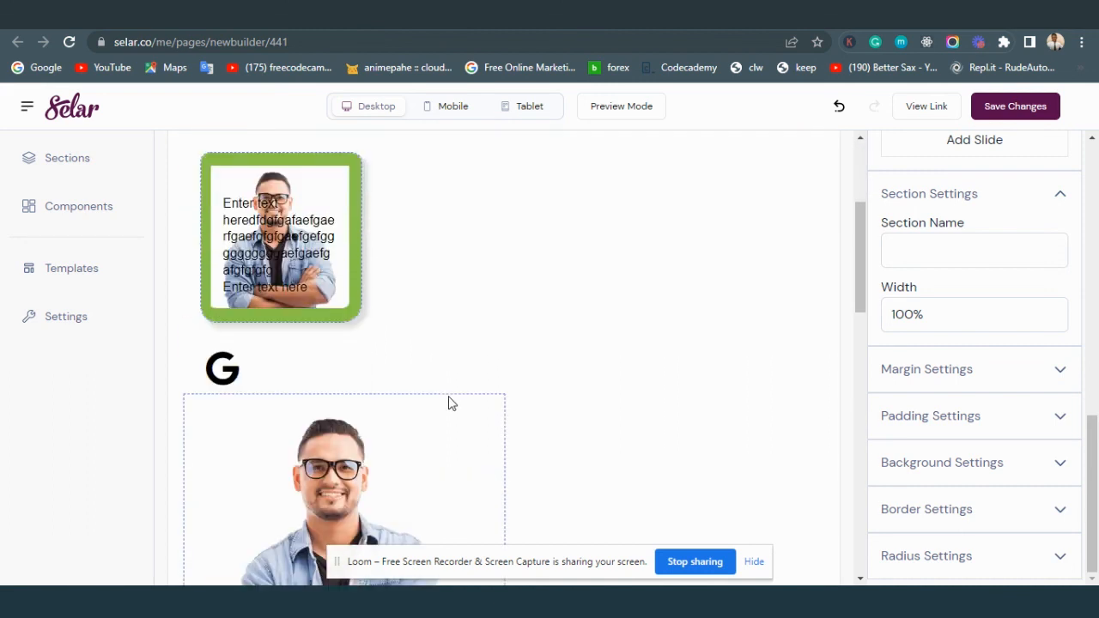